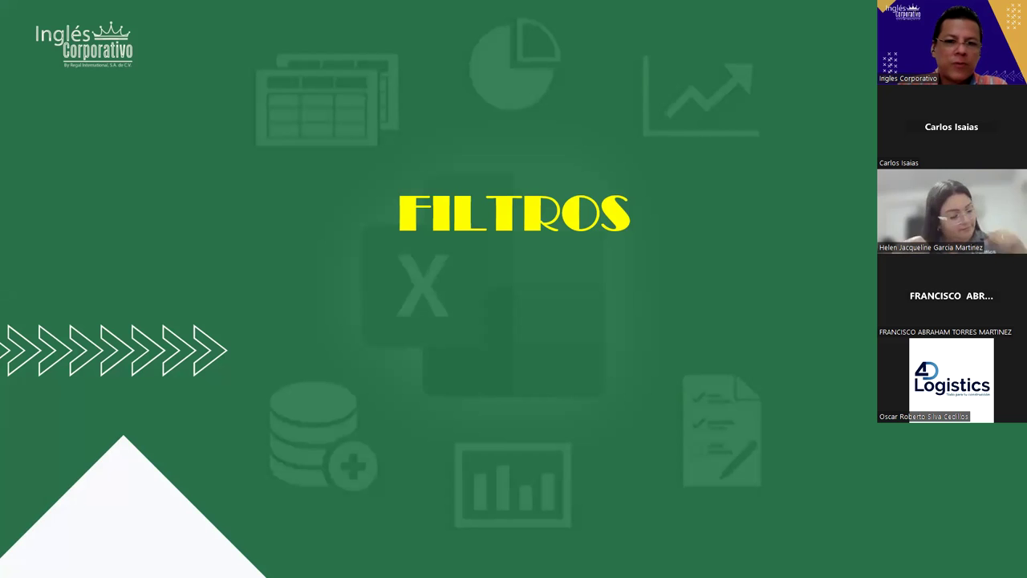
# Advance to the Objetivo slide, then switch to the Filtro de Datos workbook in Excel
pyautogui.click(620, 229)
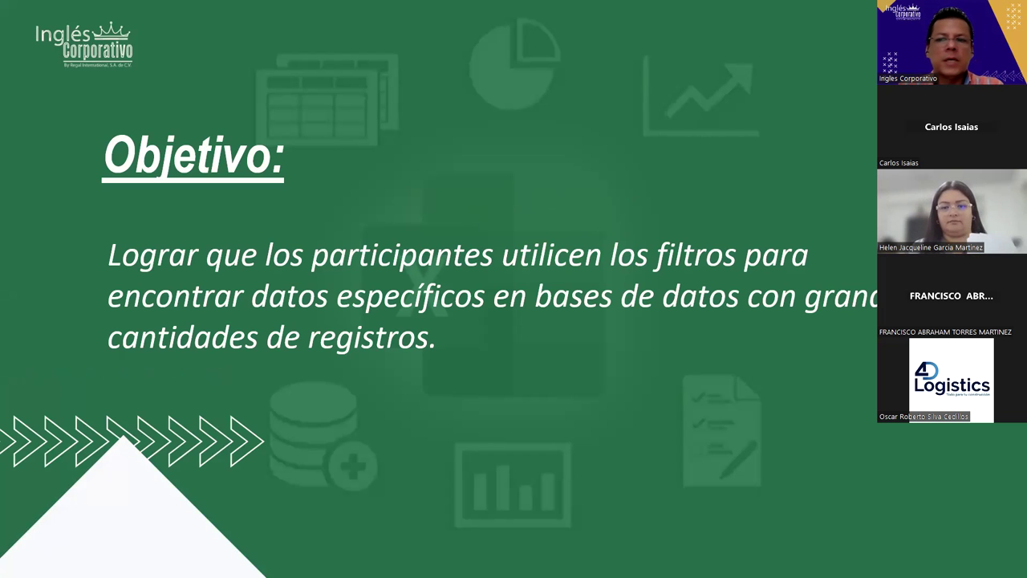
pyautogui.hotkey('alt', 'Tab')
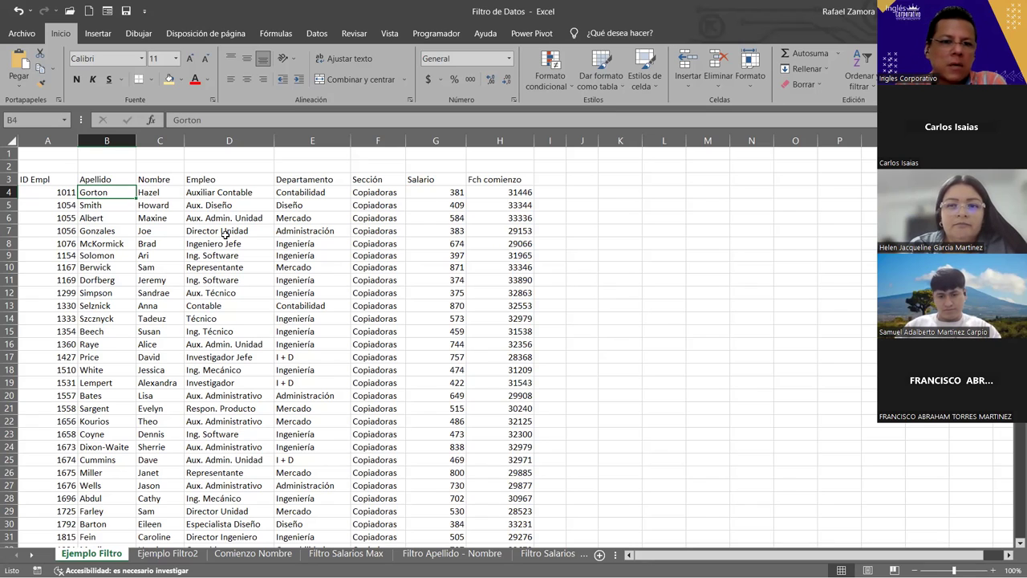
# Select cell E11 in the employee table and review the Datos tab and Ordenar y filtrar options
pyautogui.click(344, 277)
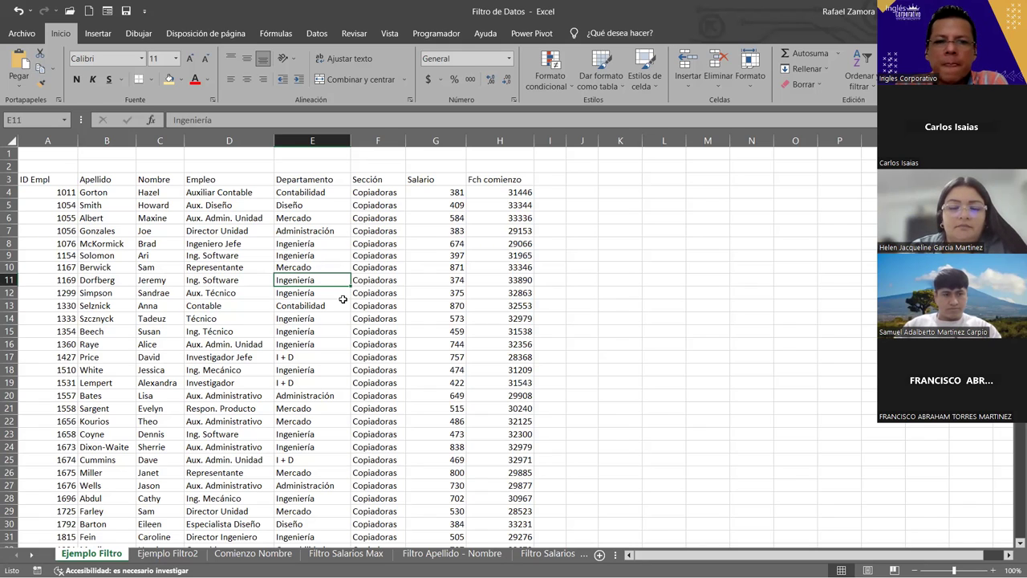
pyautogui.click(325, 33)
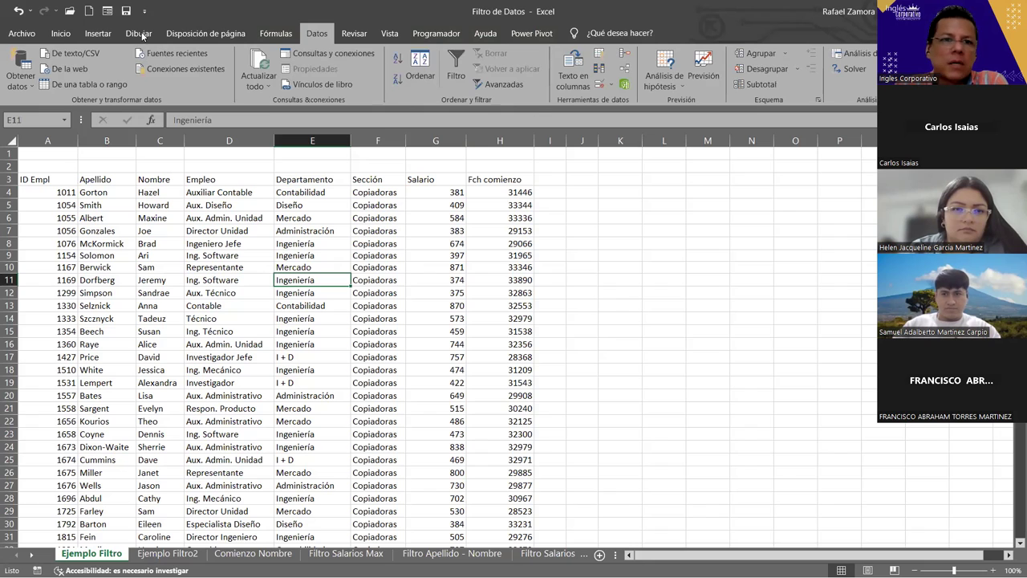
pyautogui.click(62, 35)
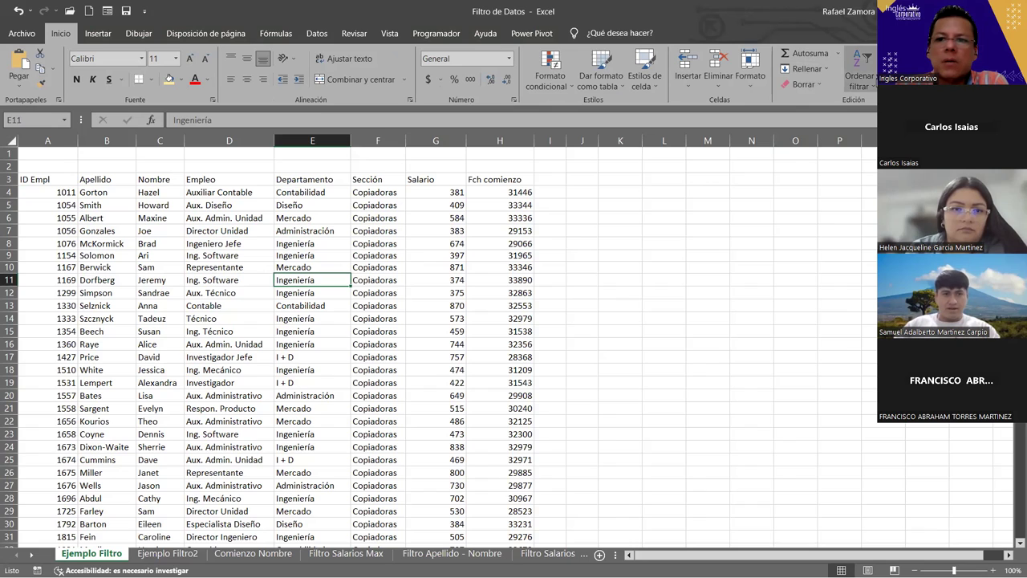
pyautogui.click(860, 79)
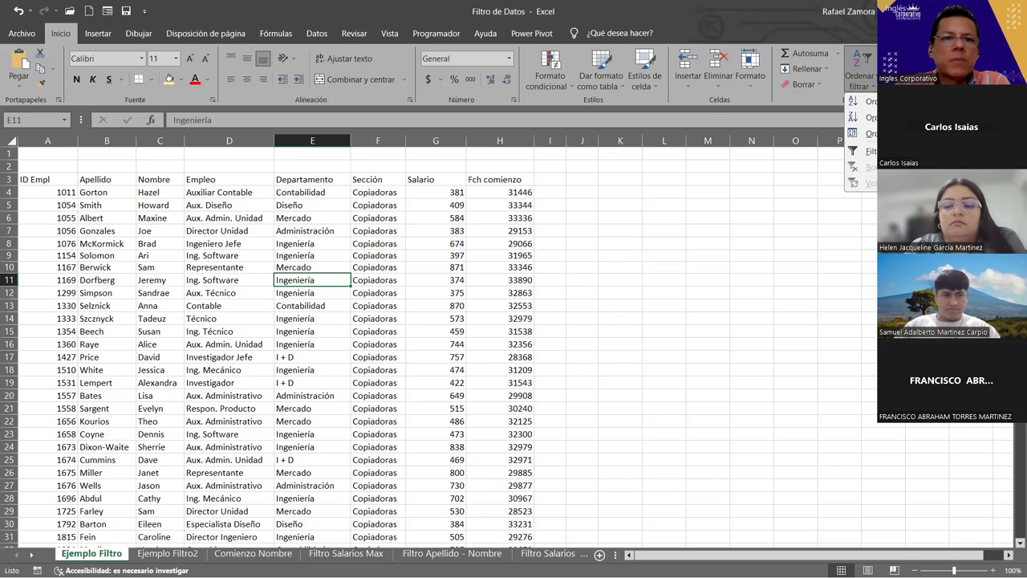
pyautogui.click(317, 33)
pyautogui.click(317, 33)
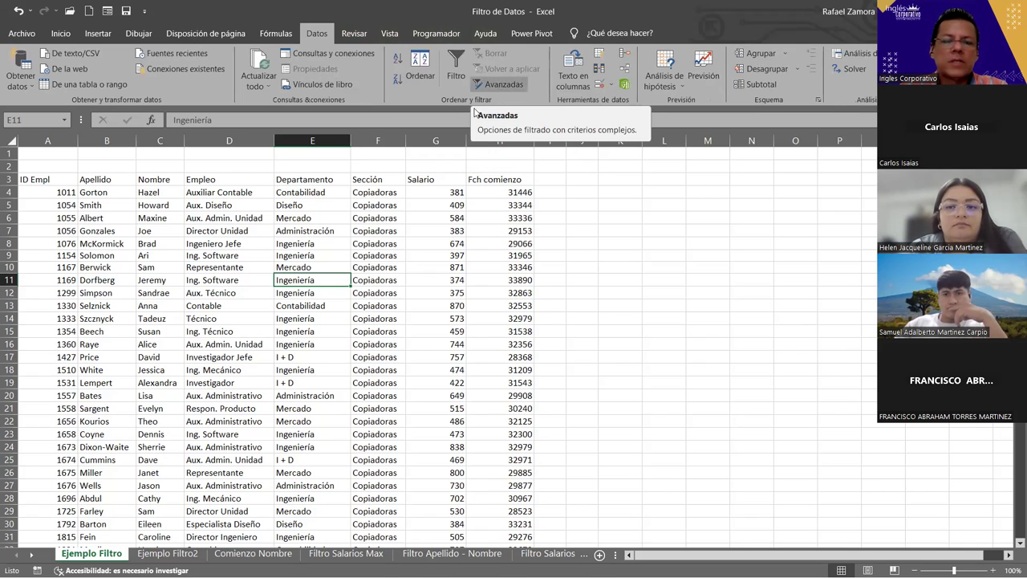
# Turn on Filtro for the employee table headers, ID Empl through Fch comienzo
pyautogui.click(198, 220)
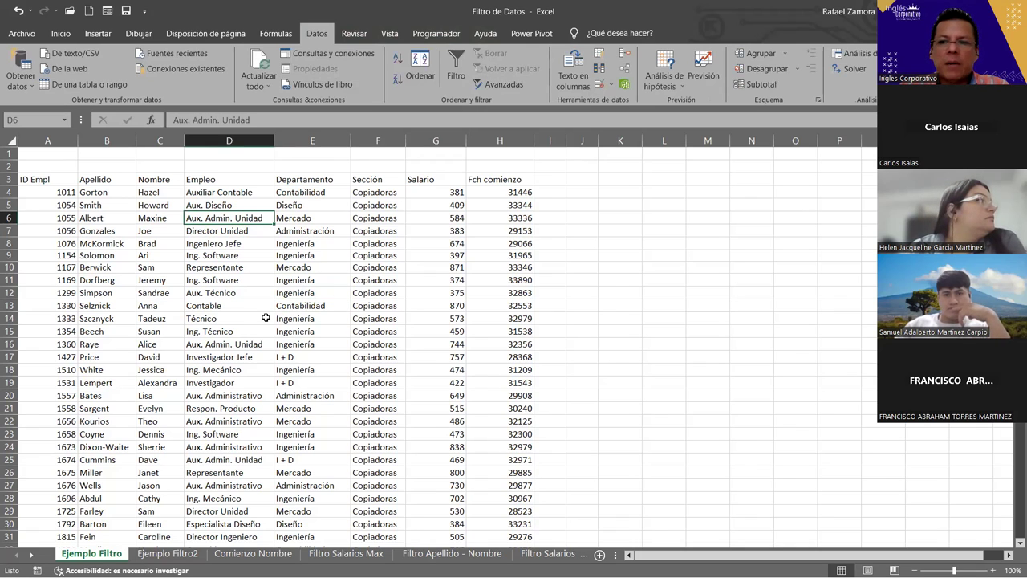
pyautogui.click(225, 293)
pyautogui.click(225, 319)
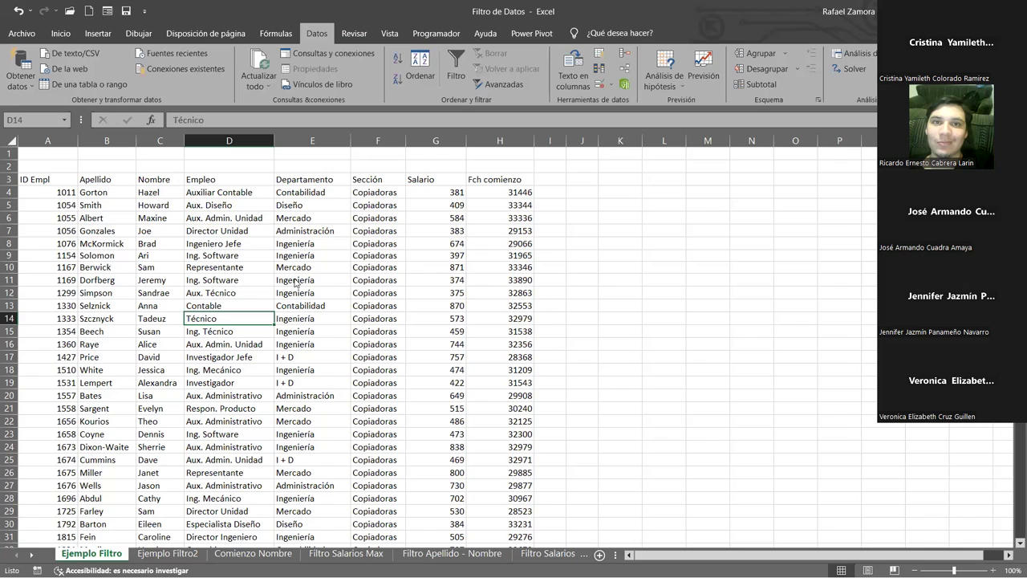
pyautogui.click(197, 289)
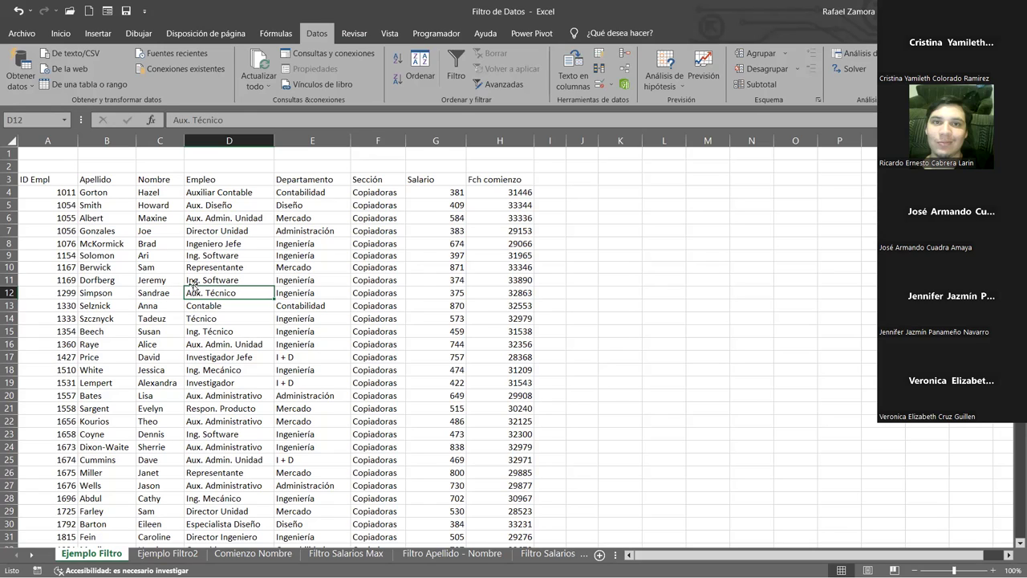
pyautogui.click(459, 59)
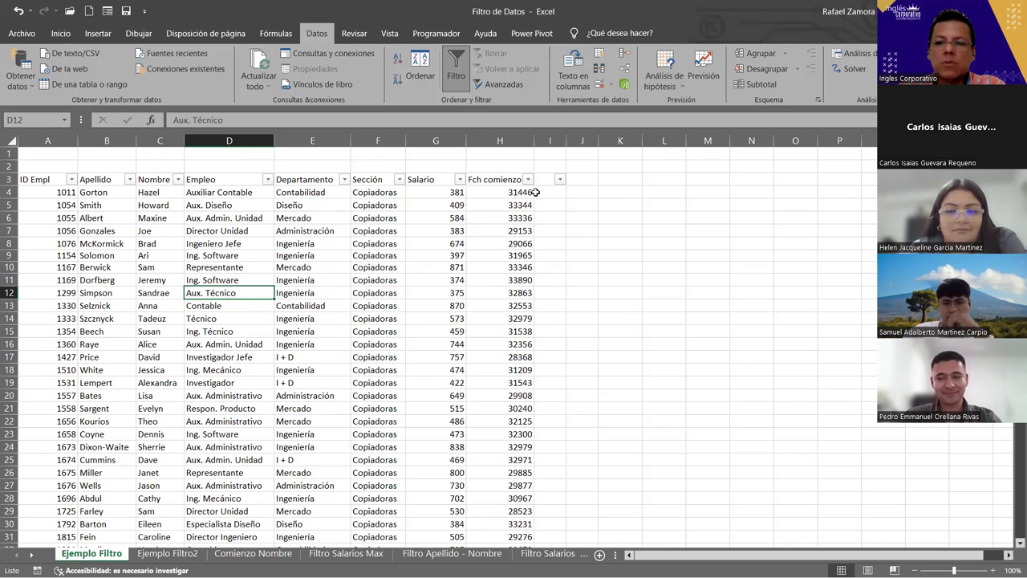
# Toggle table filtering off and back on with Ctrl+Shift+L, then open the Apellido filter
pyautogui.click(477, 256)
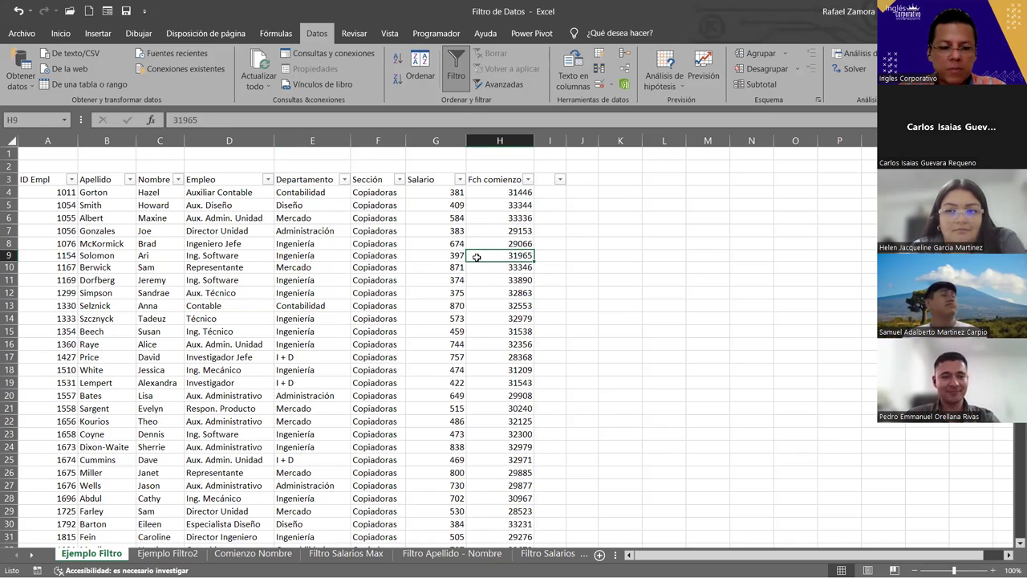
pyautogui.hotkey('ctrl', 'shift', 'l')
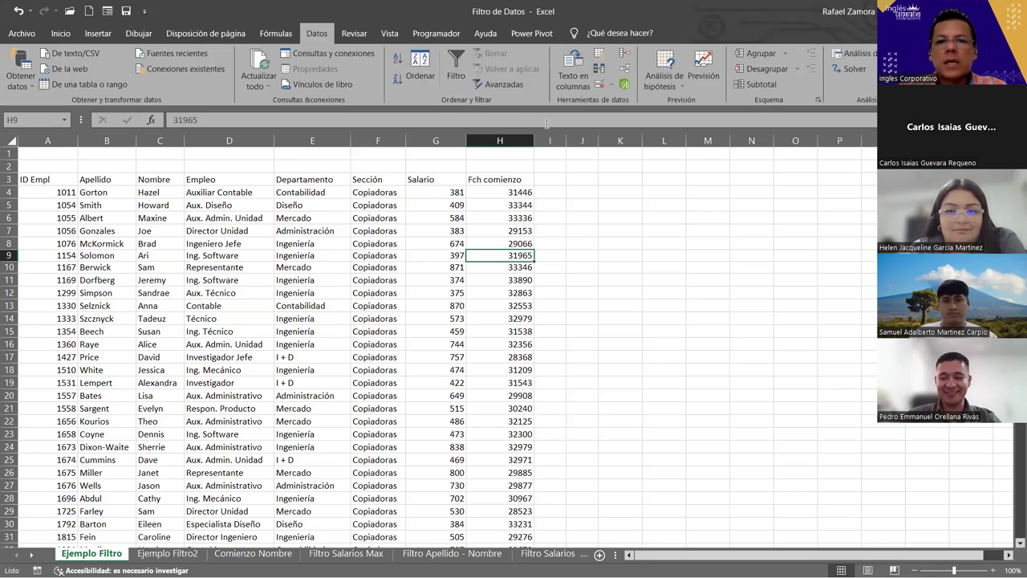
pyautogui.click(562, 140)
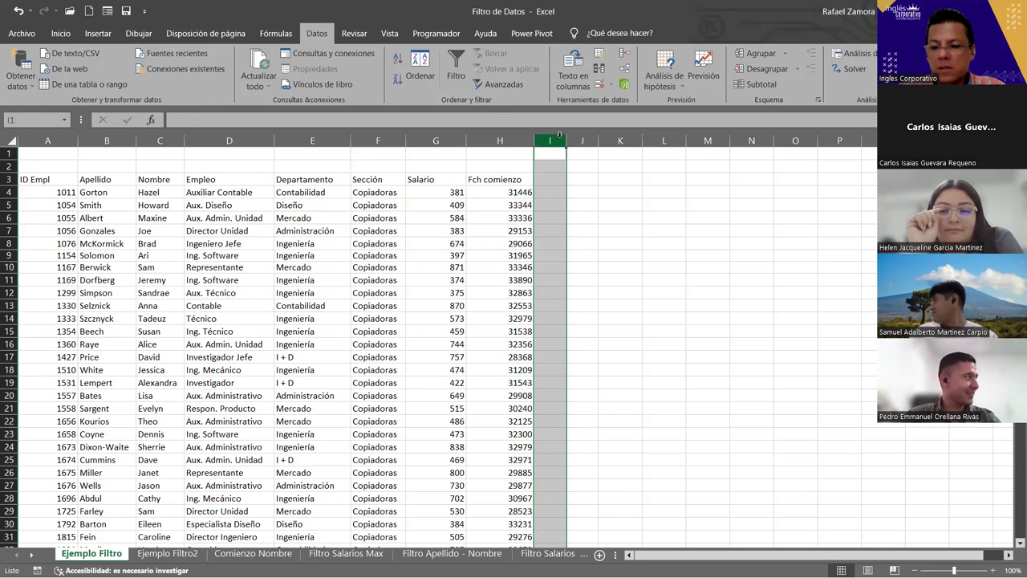
pyautogui.click(471, 231)
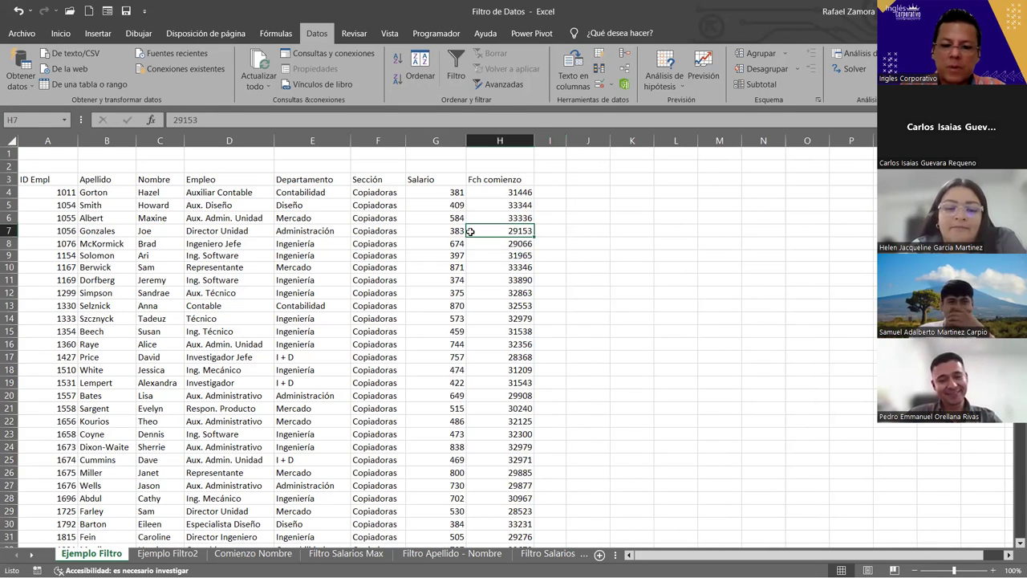
pyautogui.hotkey('ctrl', 'shift', 'l')
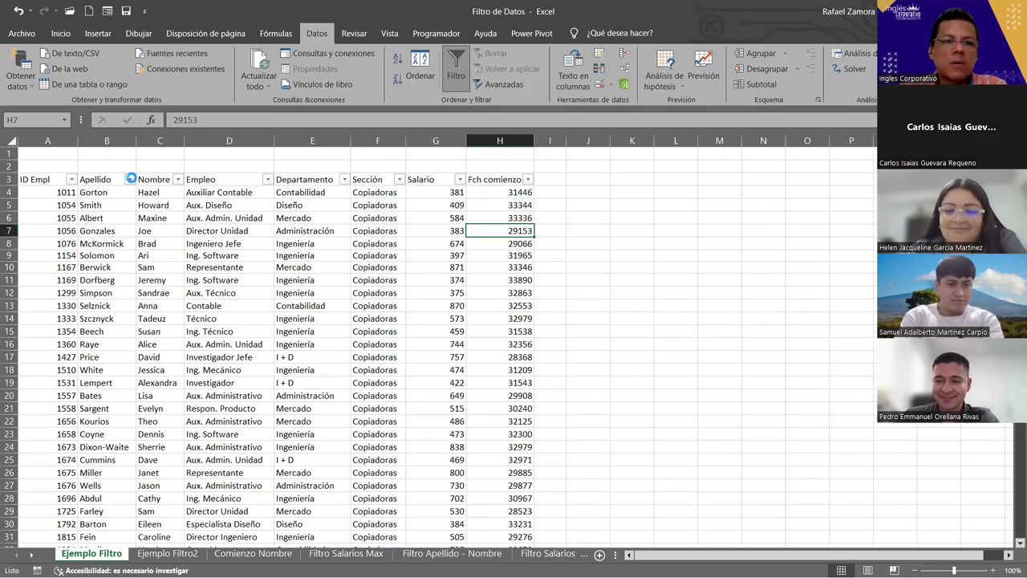
pyautogui.click(131, 180)
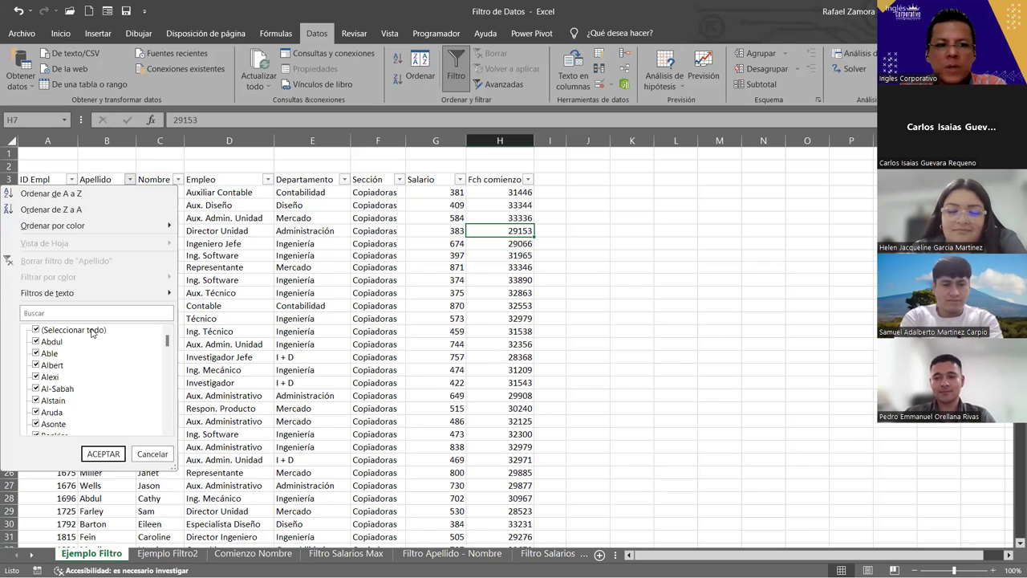
# Sort by Apellido A to Z, then browse the name list and cancel without changes
pyautogui.moveTo(82, 295)
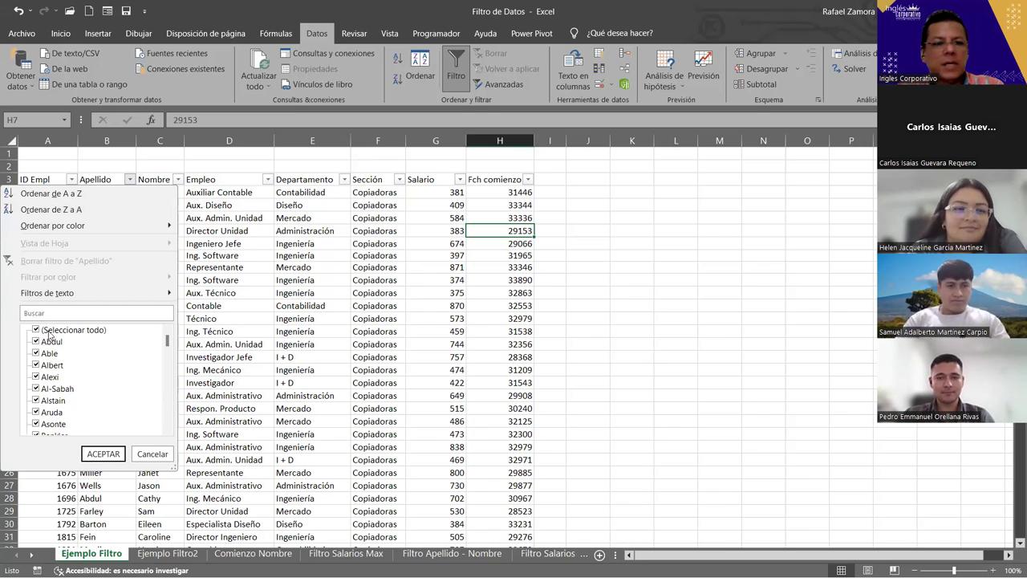
pyautogui.click(111, 196)
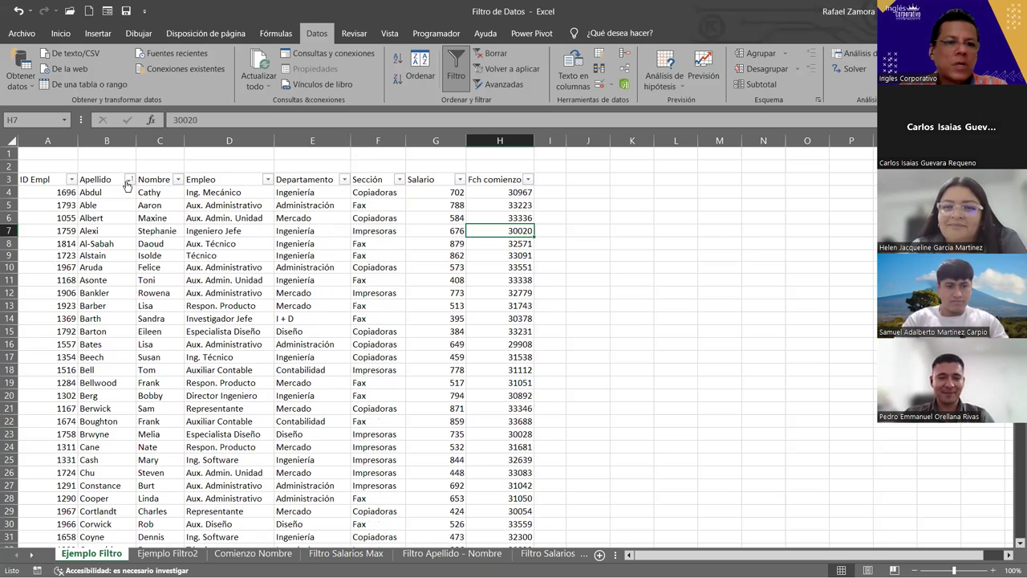
pyautogui.click(127, 184)
pyautogui.scroll(-3, 100, 349)
pyautogui.scroll(-1, 120, 357)
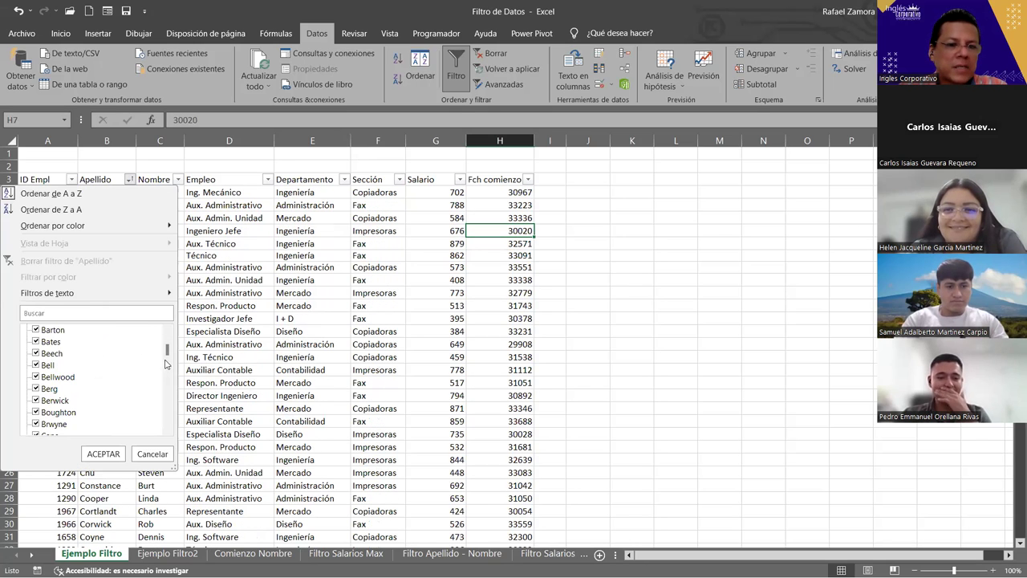
pyautogui.moveTo(169, 352)
pyautogui.mouseDown()
pyautogui.moveTo(170, 443)
pyautogui.moveTo(153, 456)
pyautogui.mouseUp()
pyautogui.click(152, 455)
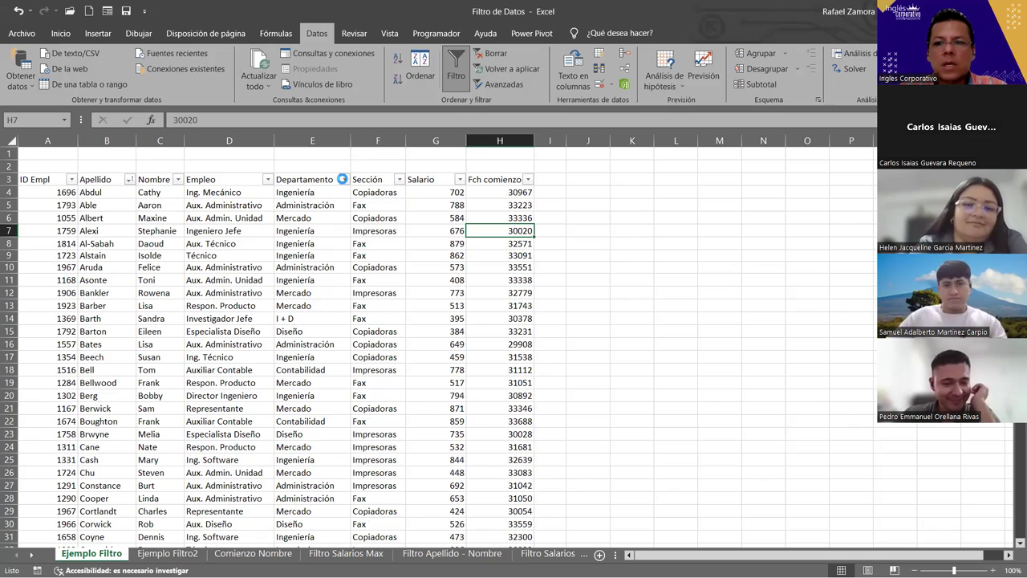
# Filter the Sección column to show only Fax rows
pyautogui.click(343, 181)
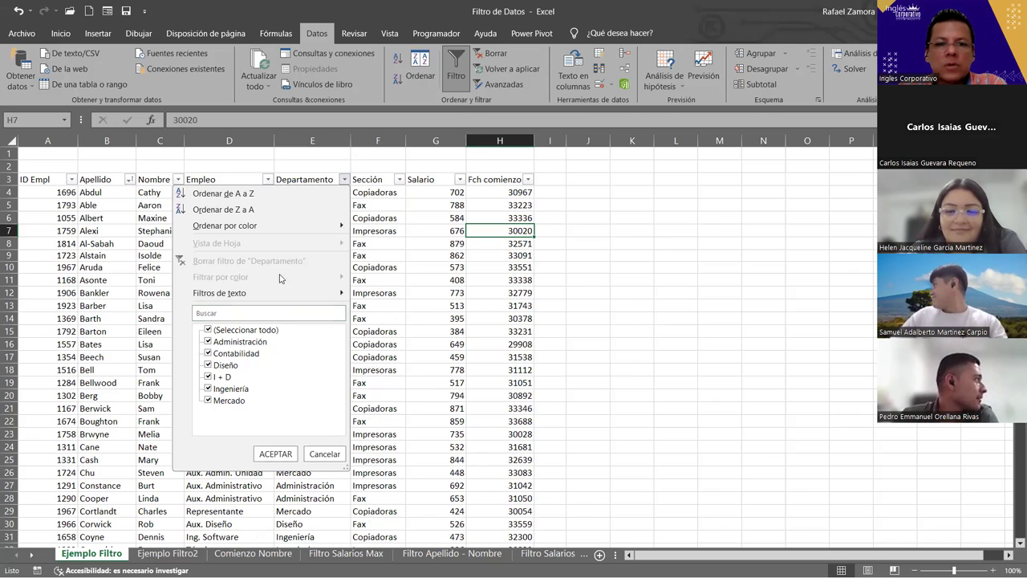
pyautogui.click(325, 455)
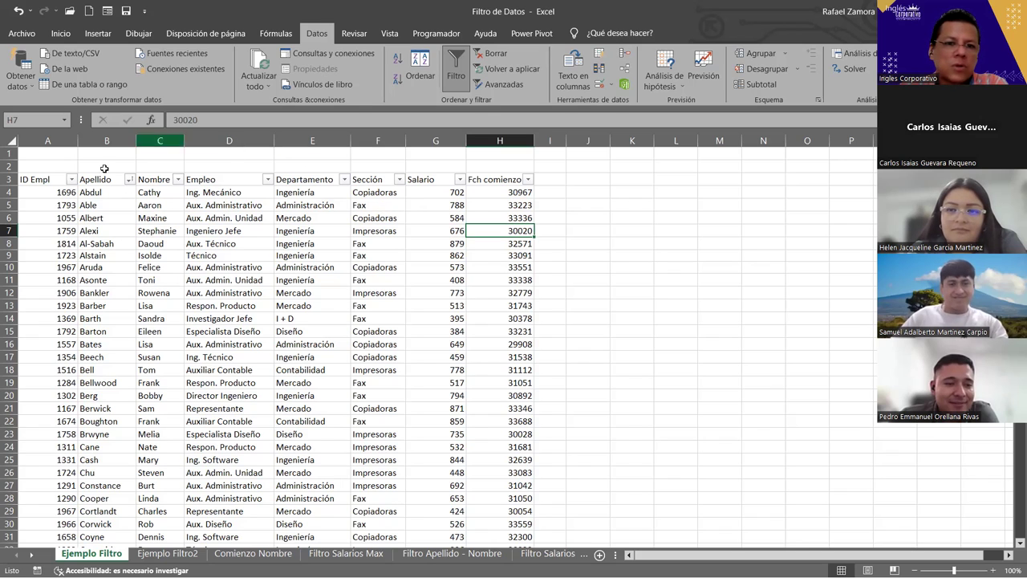
pyautogui.click(397, 179)
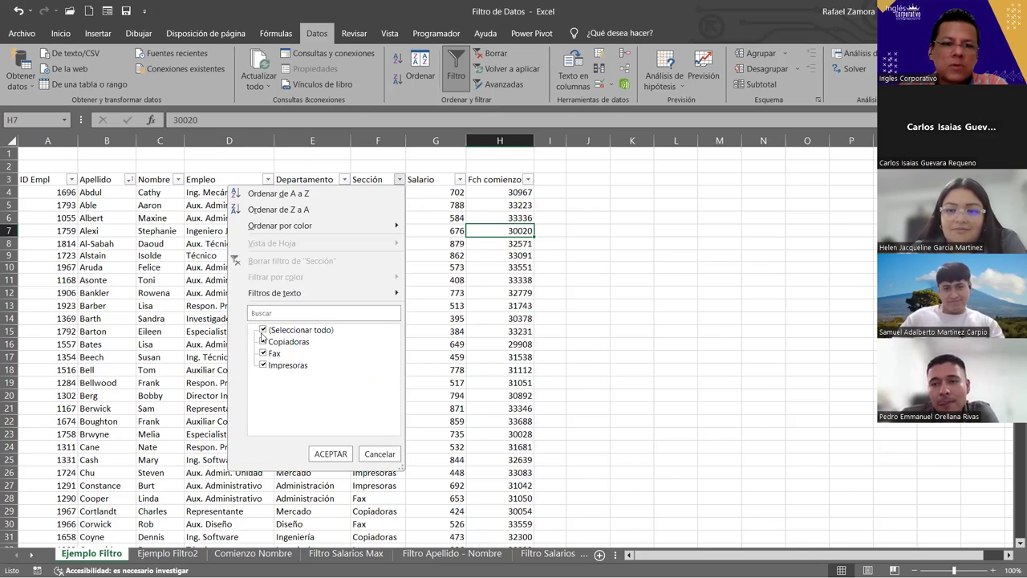
pyautogui.click(263, 331)
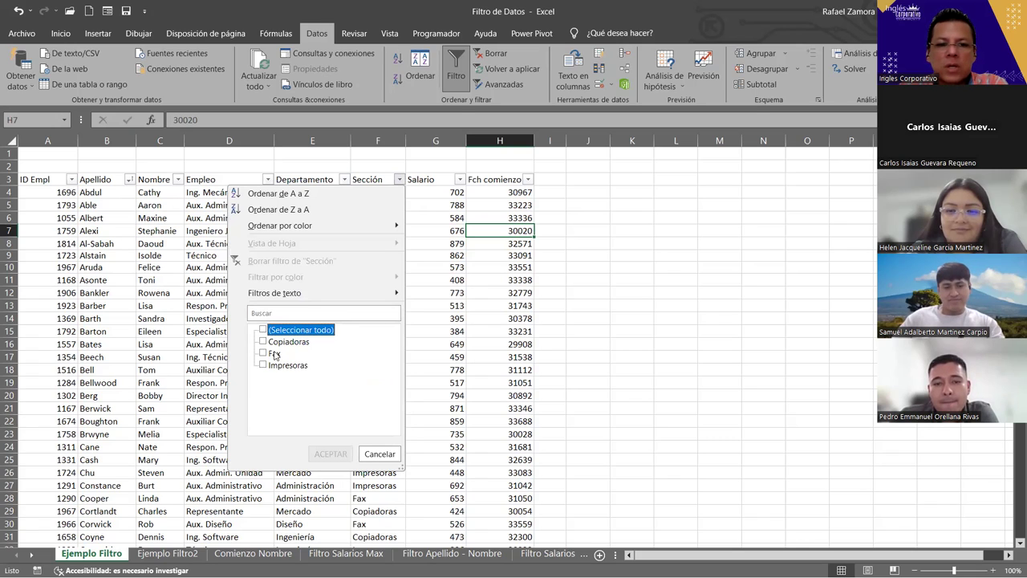
pyautogui.click(263, 329)
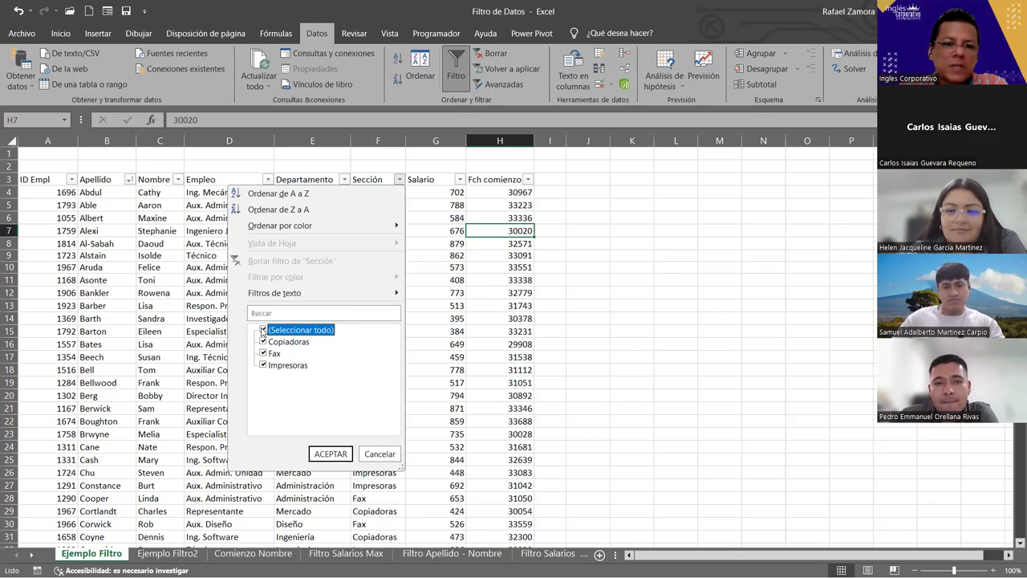
pyautogui.click(262, 330)
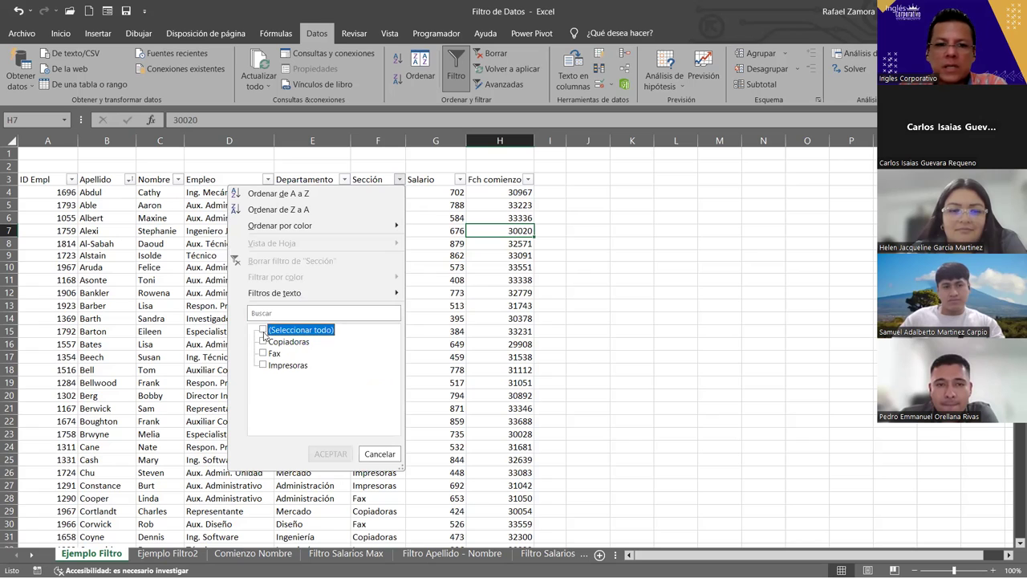
pyautogui.click(262, 354)
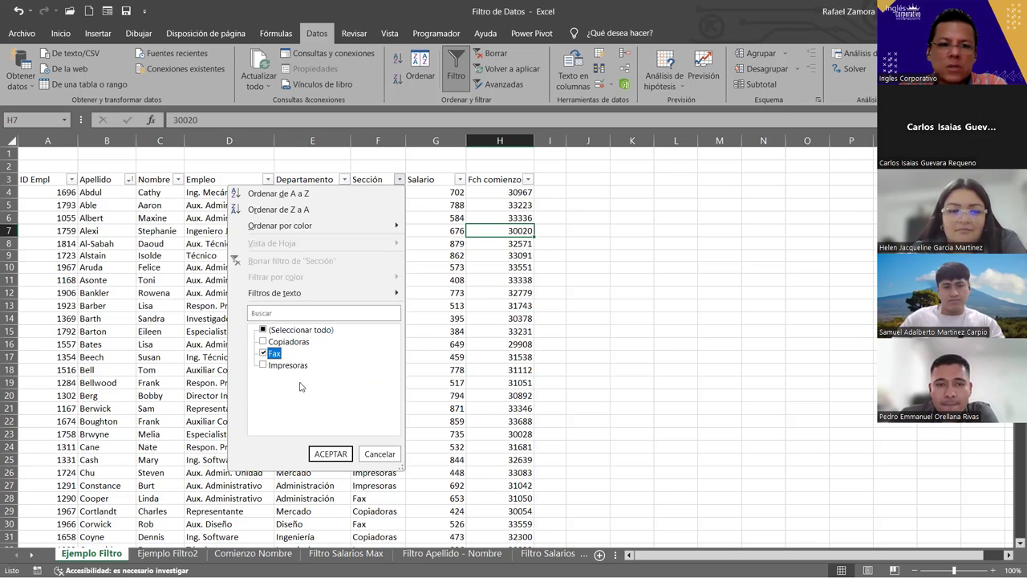
pyautogui.click(331, 454)
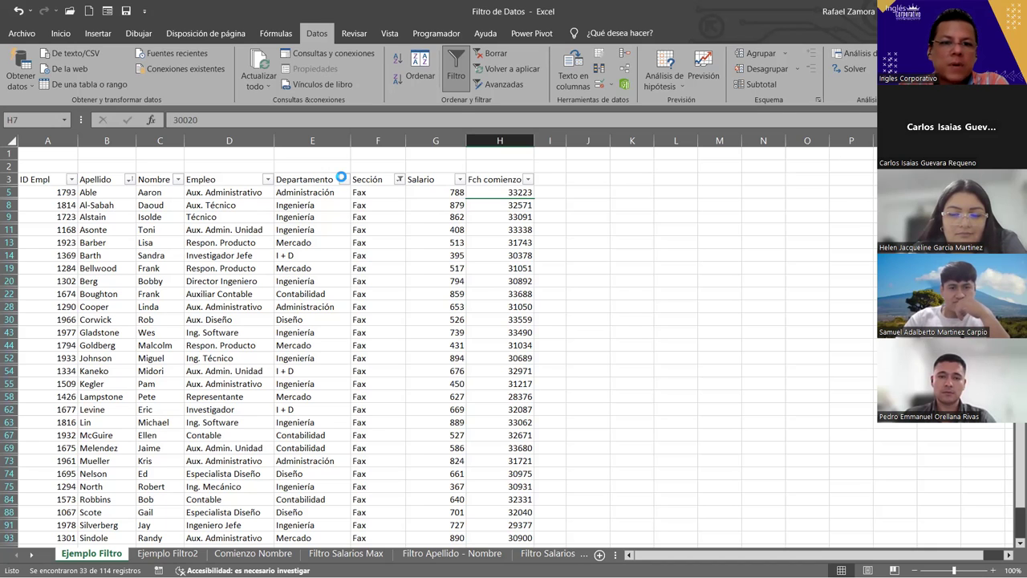
# Limit Departamento to Contabilidad, I + D and Ingeniería, leaving 19 of 114 records
pyautogui.click(343, 179)
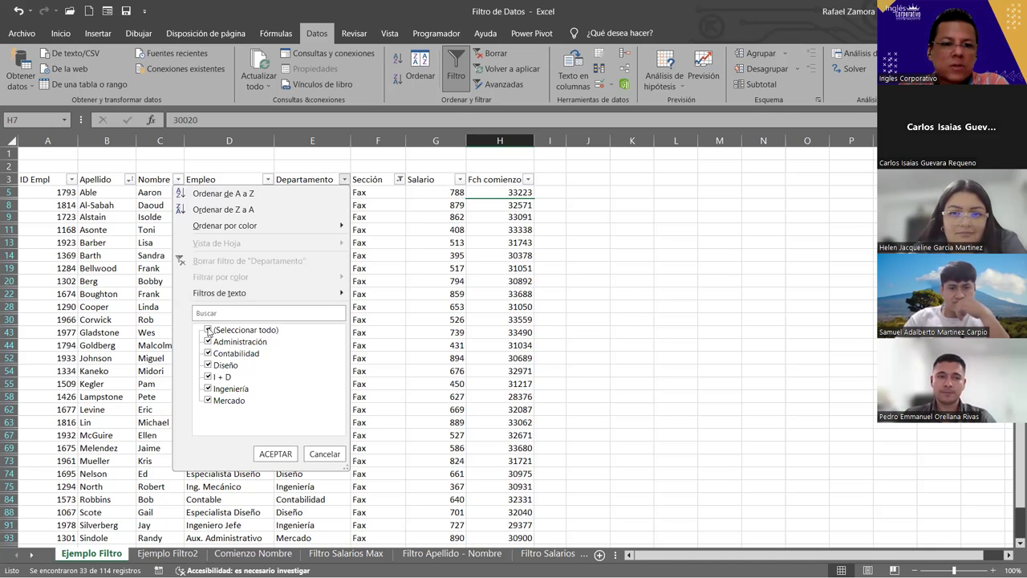
pyautogui.click(208, 331)
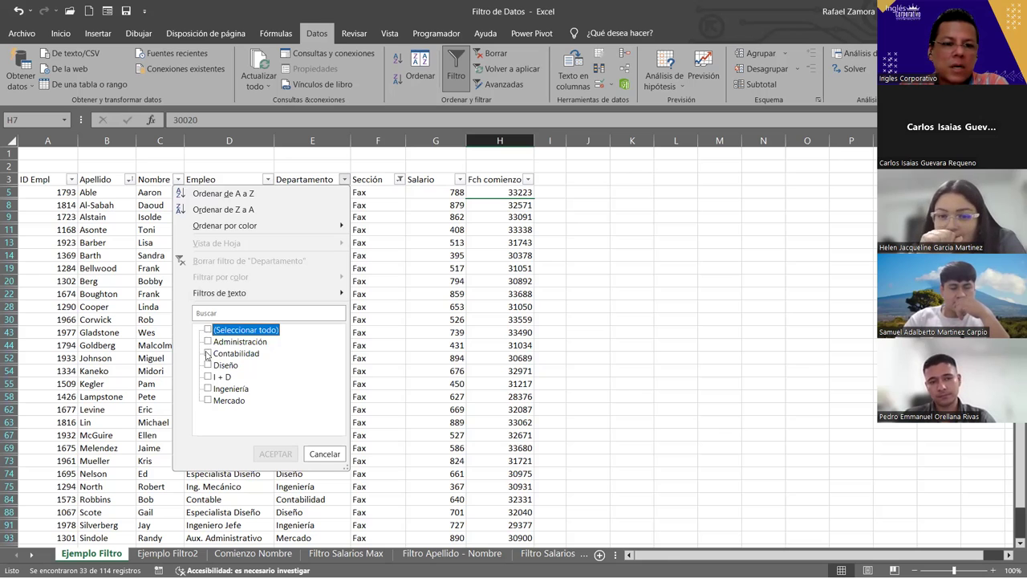
pyautogui.click(208, 354)
pyautogui.click(208, 377)
pyautogui.click(208, 389)
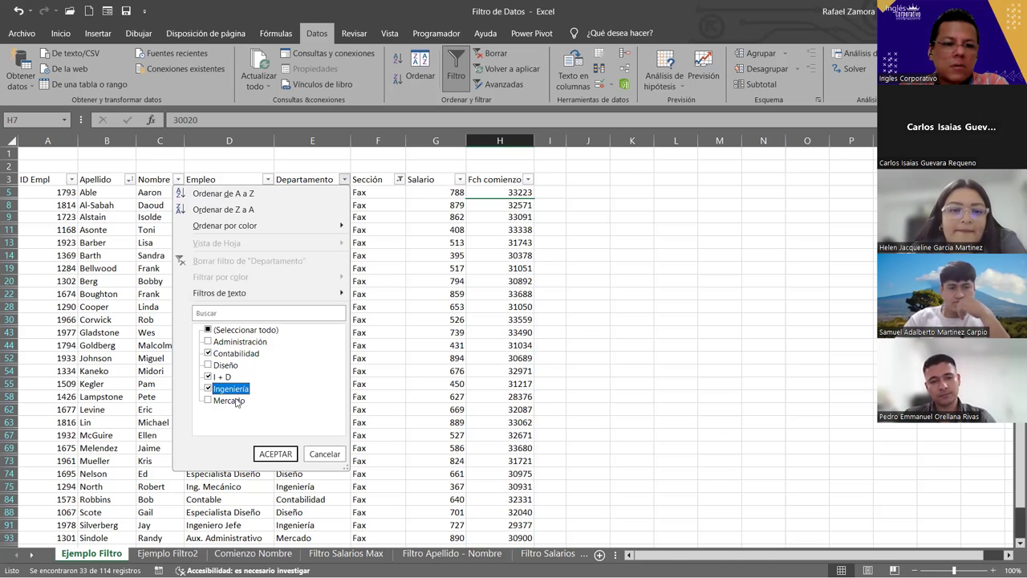
pyautogui.click(289, 453)
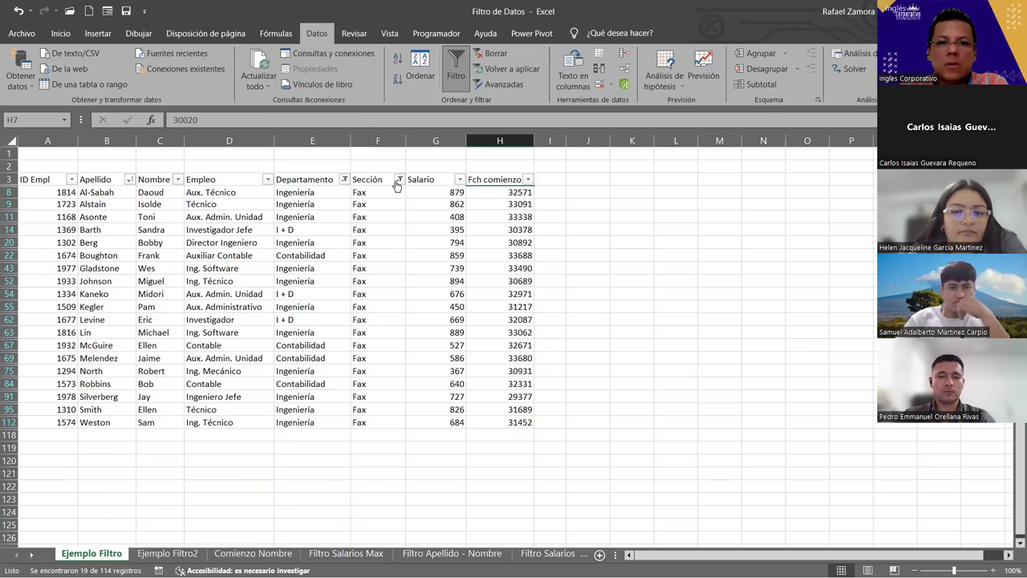
pyautogui.moveTo(396, 186)
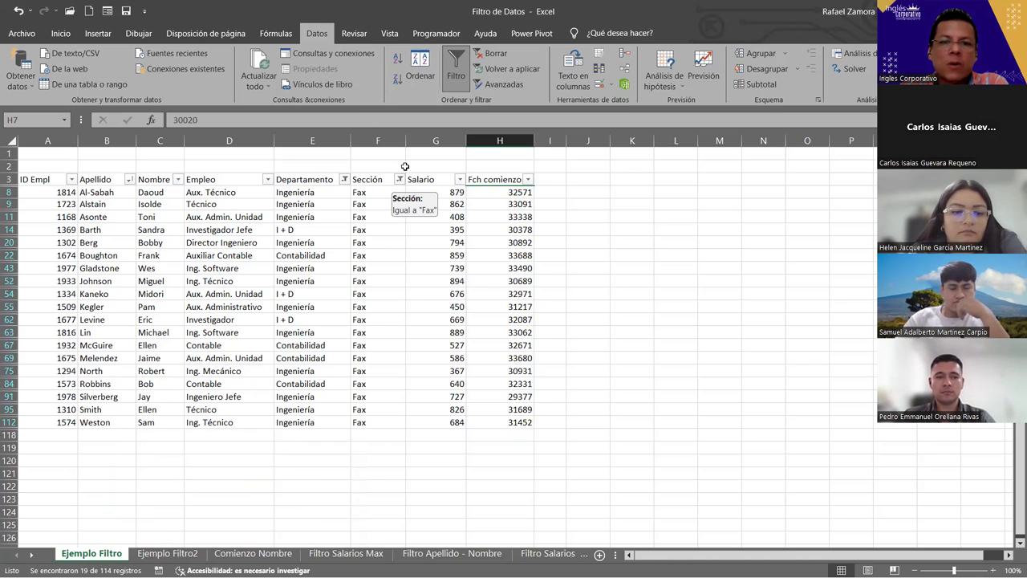
# Clear the Departamento filter and turn AutoFilter off so every record shows
pyautogui.click(344, 180)
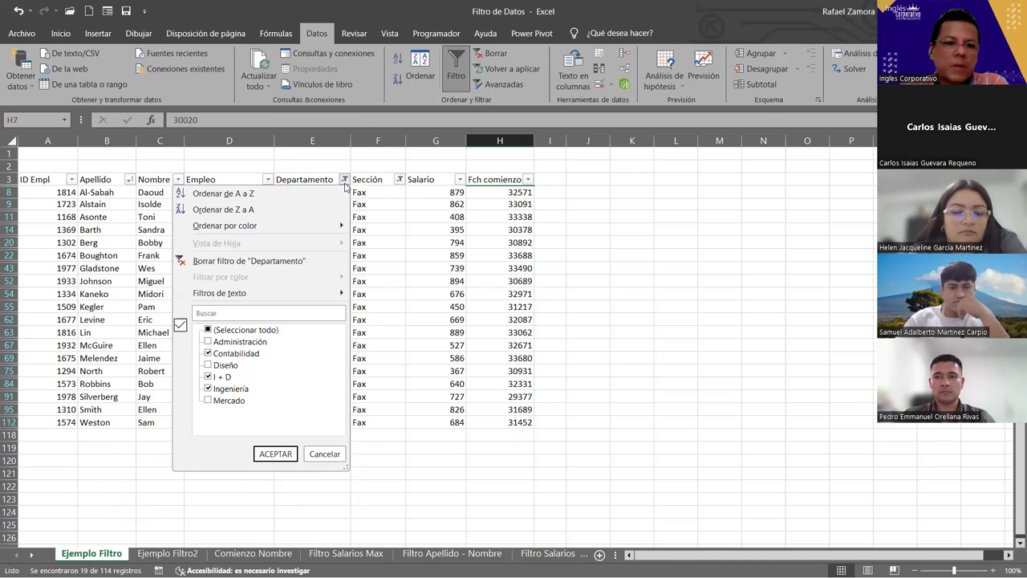
pyautogui.click(259, 262)
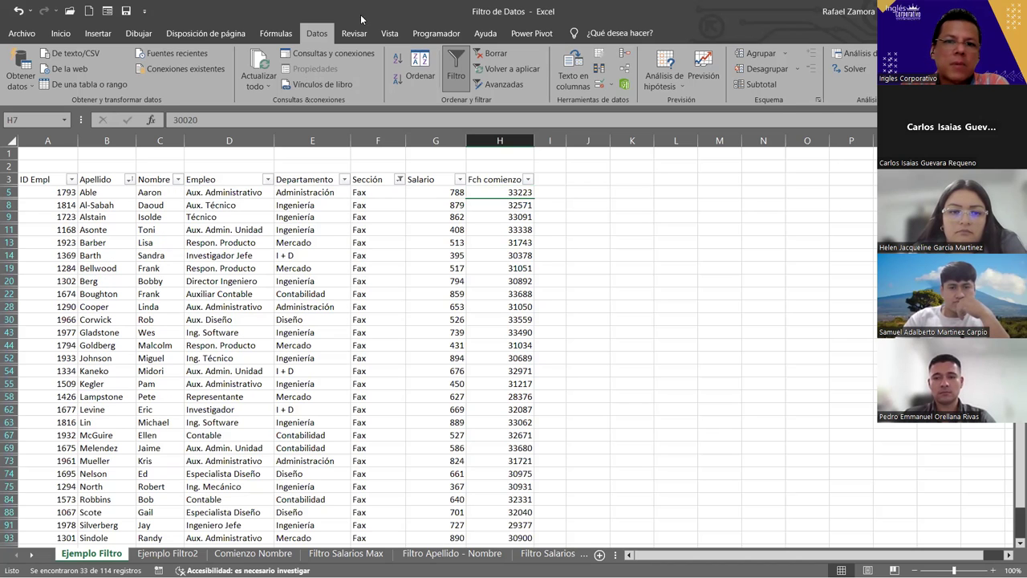
pyautogui.click(455, 64)
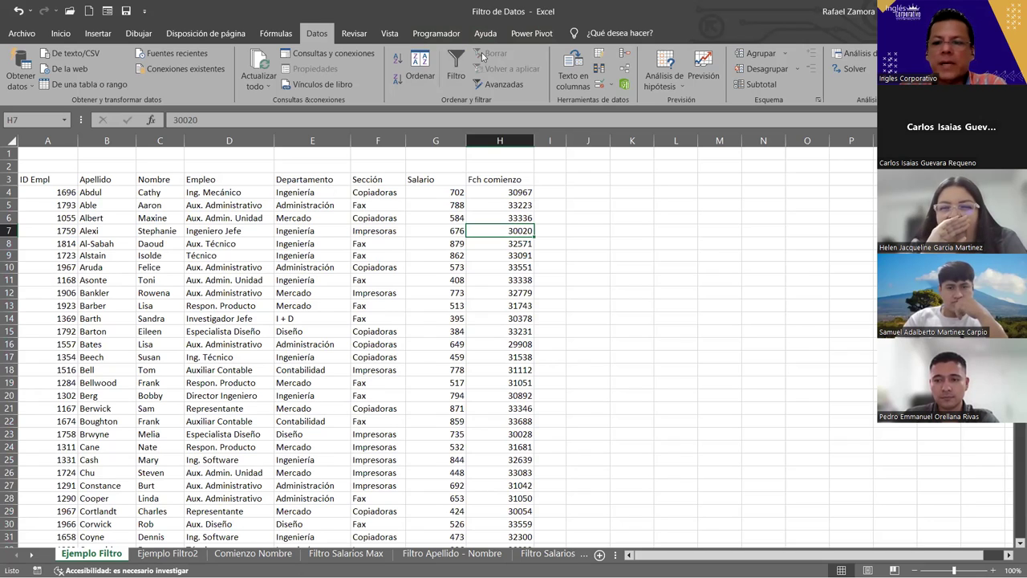
pyautogui.click(420, 220)
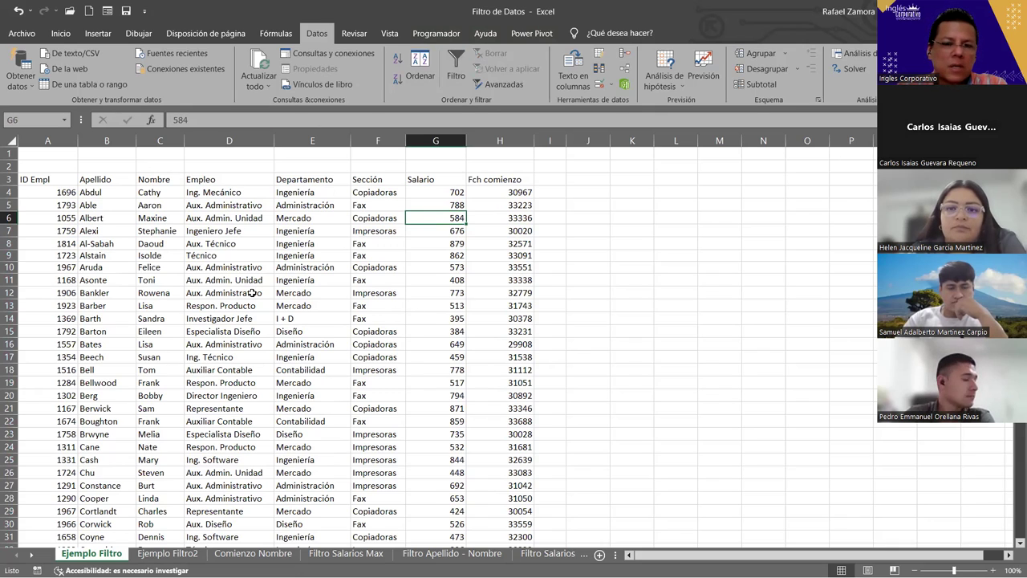
pyautogui.click(494, 293)
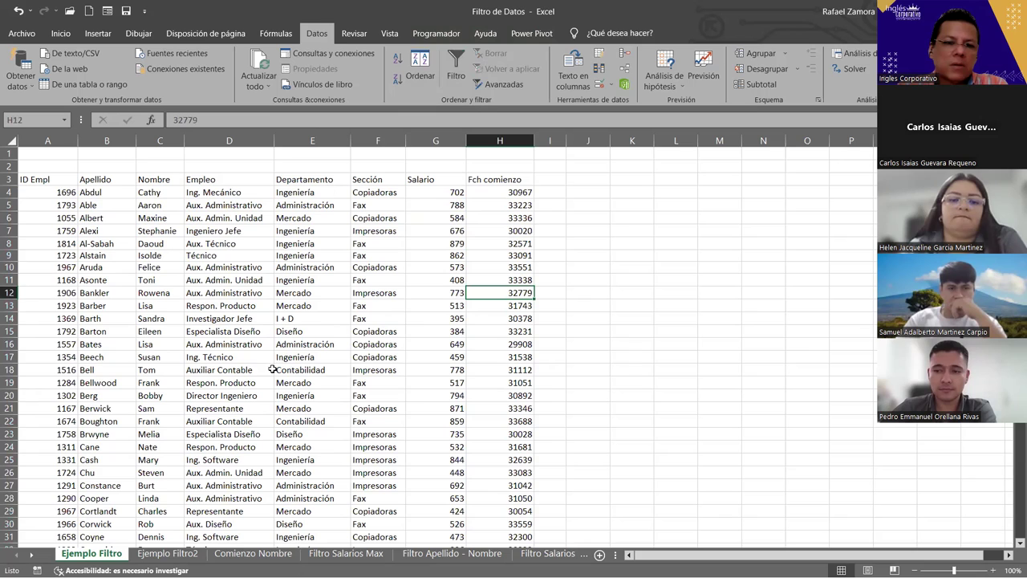
pyautogui.click(183, 550)
# Open Ejemplo Filtro2, review the tasks and sales table, and toggle its filter on and off
pyautogui.click(181, 554)
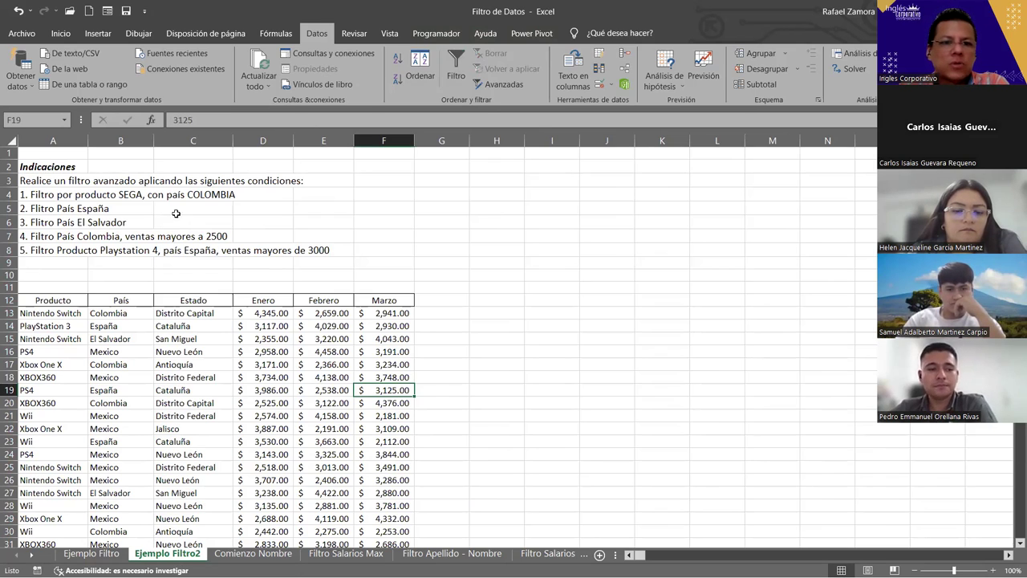
pyautogui.scroll(-17, 223, 356)
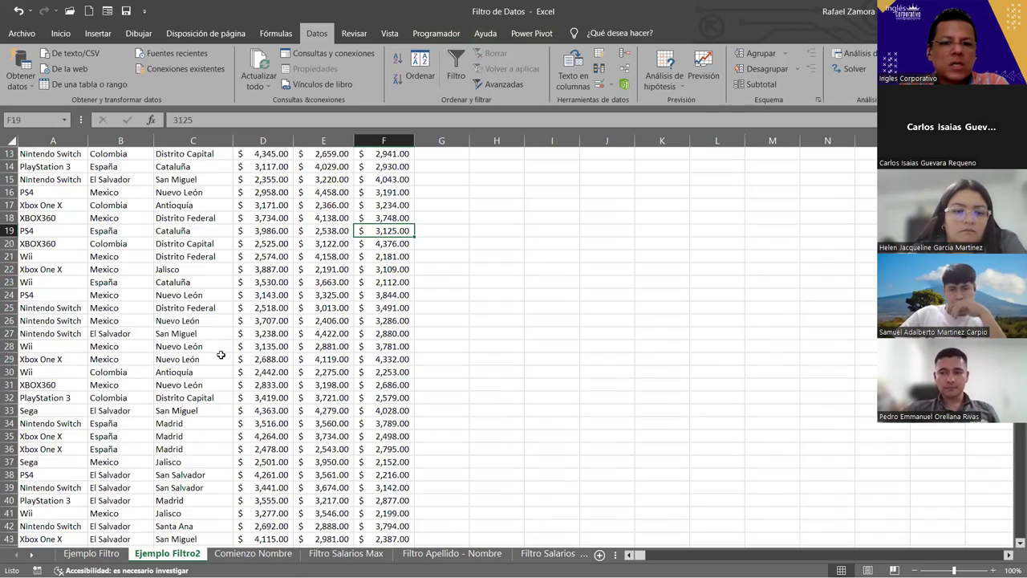
pyautogui.scroll(9, 227, 352)
pyautogui.scroll(8, 227, 346)
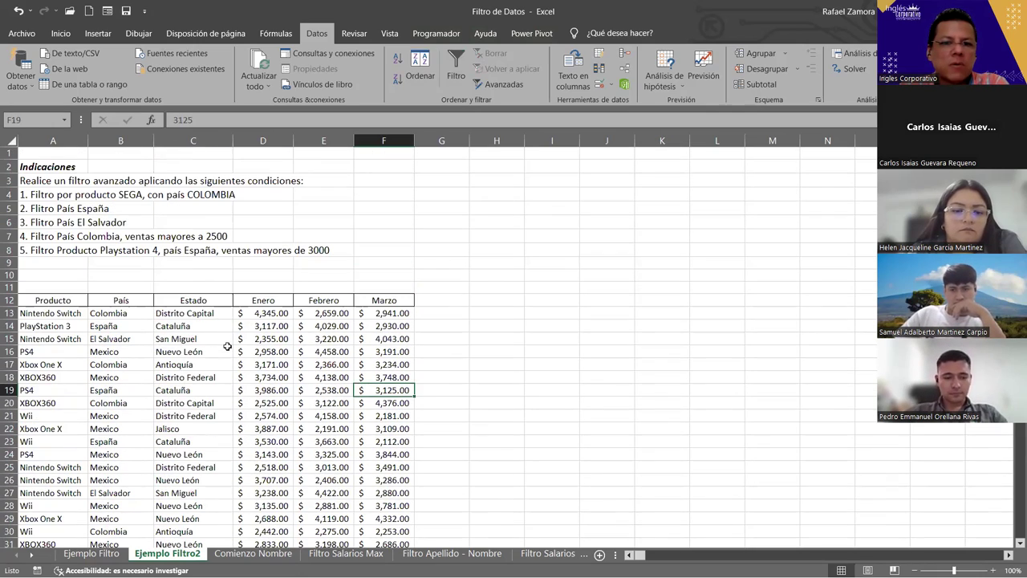
pyautogui.click(121, 324)
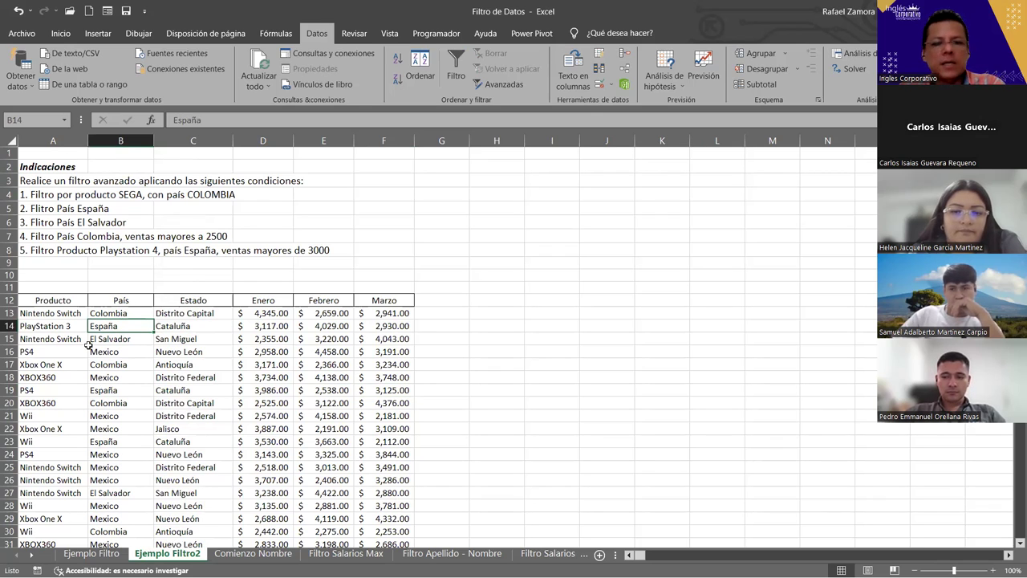
pyautogui.hotkey('ctrl', 'shift', 'l')
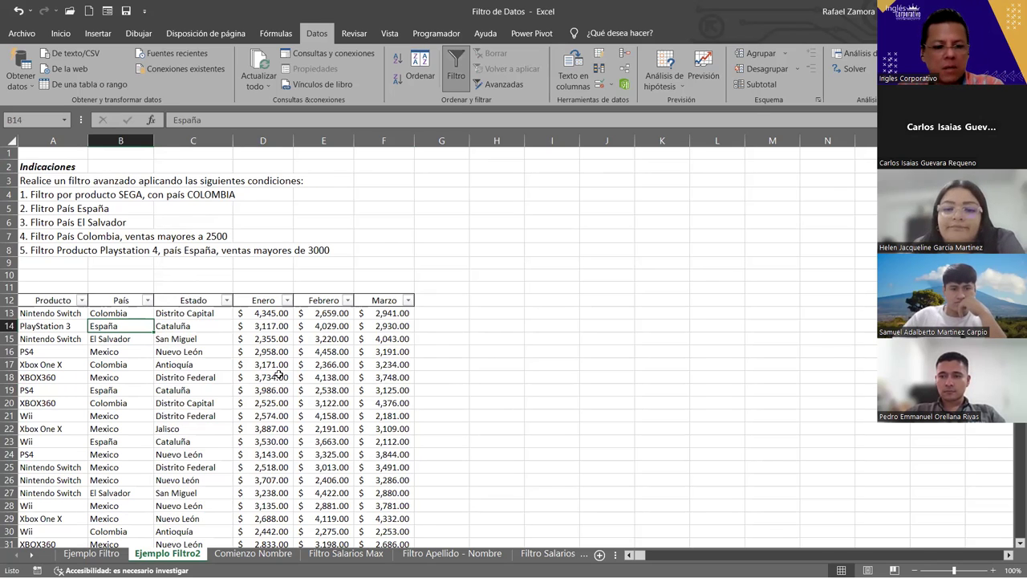
pyautogui.hotkey('ctrl', 'shift', 'l')
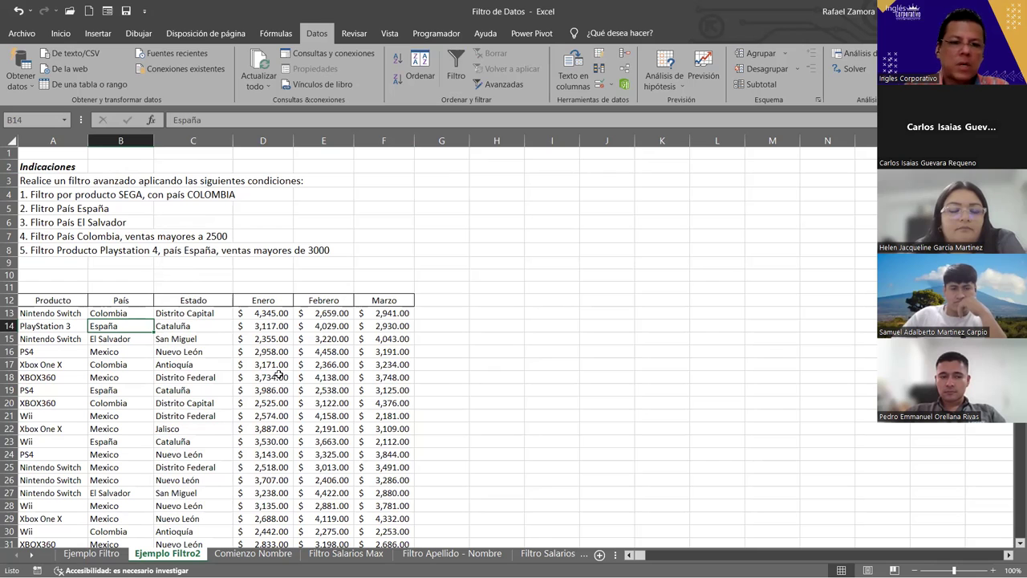
pyautogui.click(192, 366)
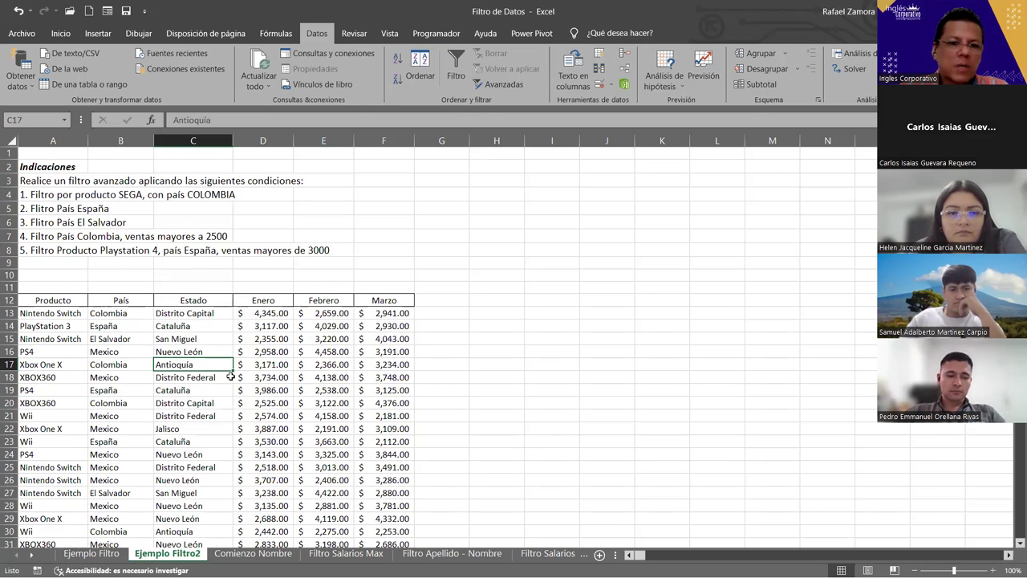
# Convert the sales data to a table with Ctrl+T, undo it, and add AutoFilter to the headers
pyautogui.hotkey('ctrl', 't')
pyautogui.press('Return')
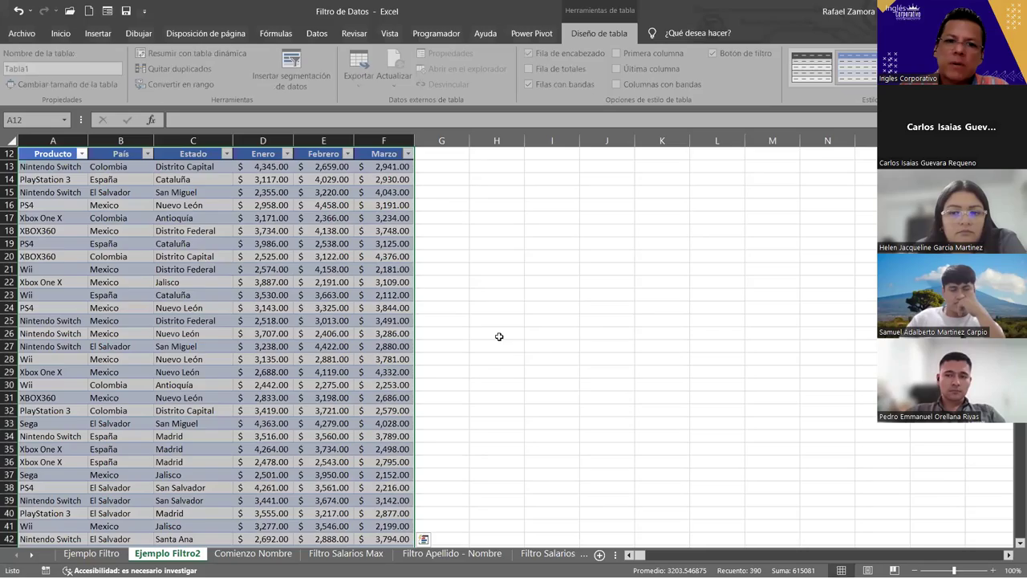
pyautogui.scroll(-1, 280, 300)
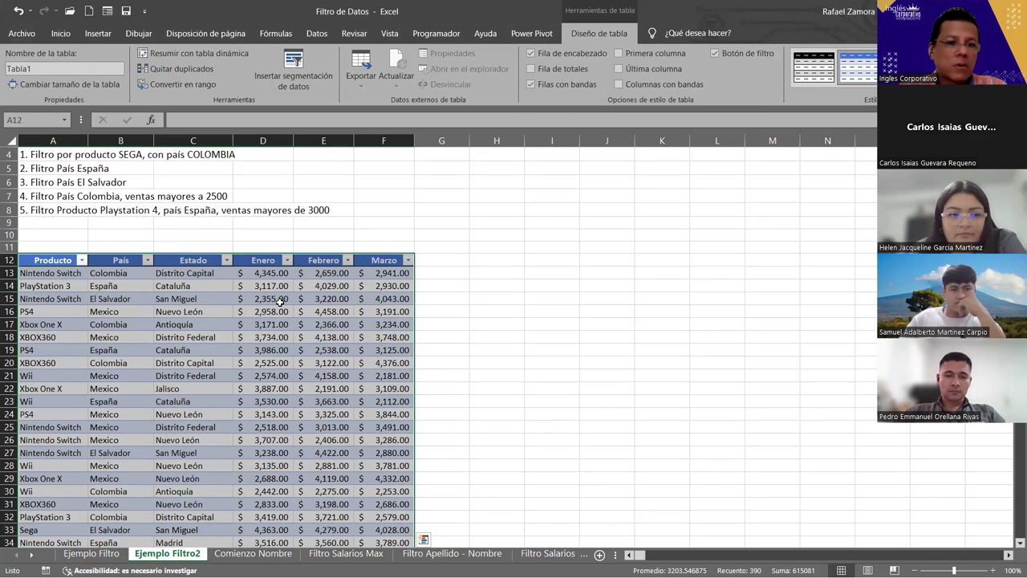
pyautogui.hotkey('ctrl', 'z')
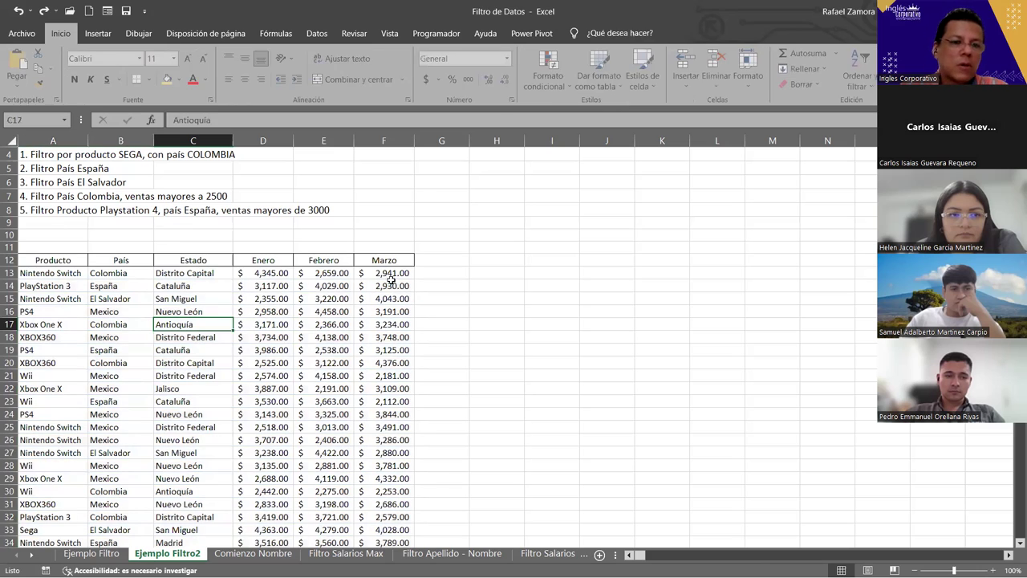
pyautogui.click(304, 297)
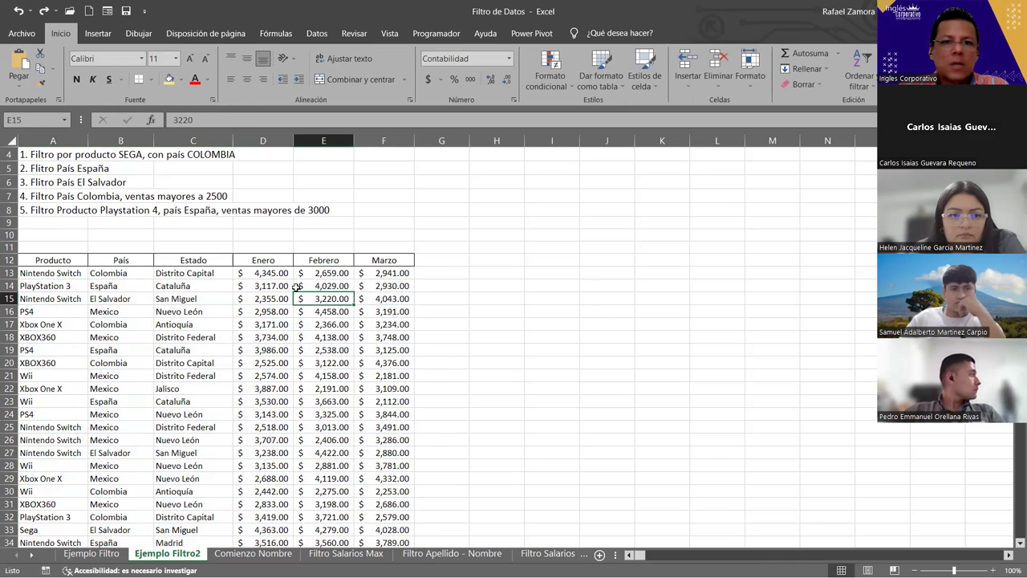
pyautogui.hotkey('ctrl', 'shift', 'l')
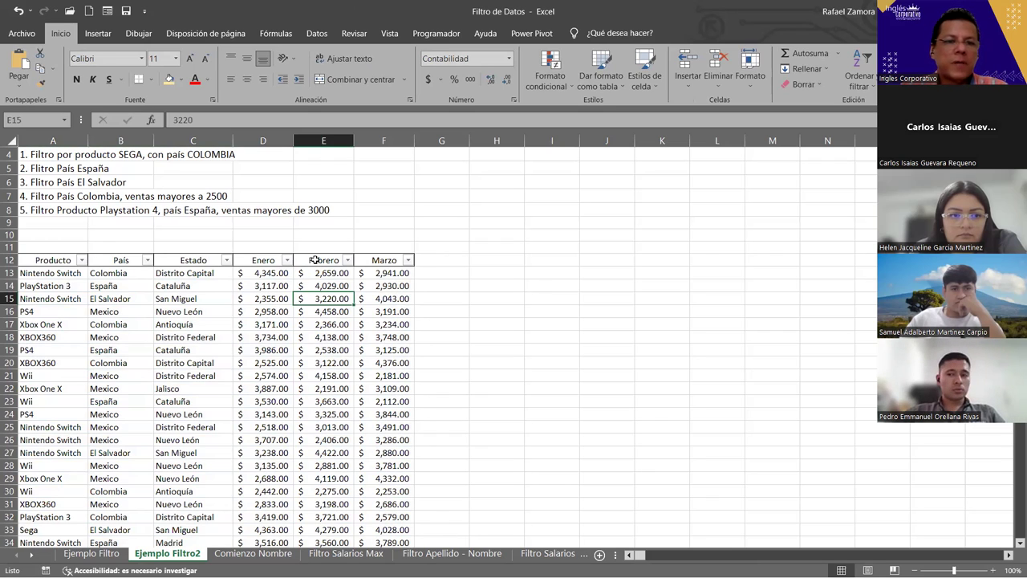
pyautogui.click(83, 264)
pyautogui.click(81, 260)
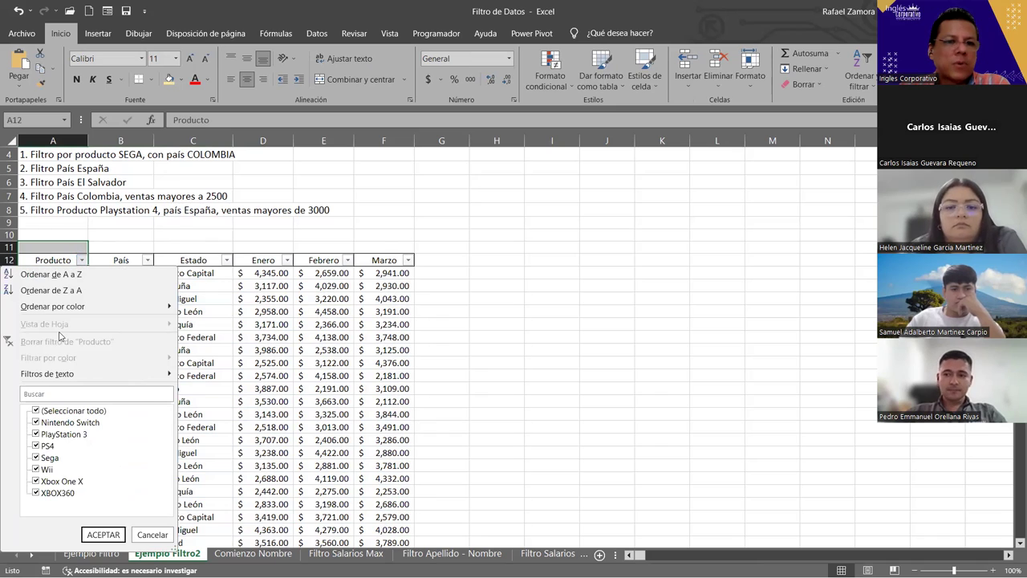
pyautogui.click(36, 411)
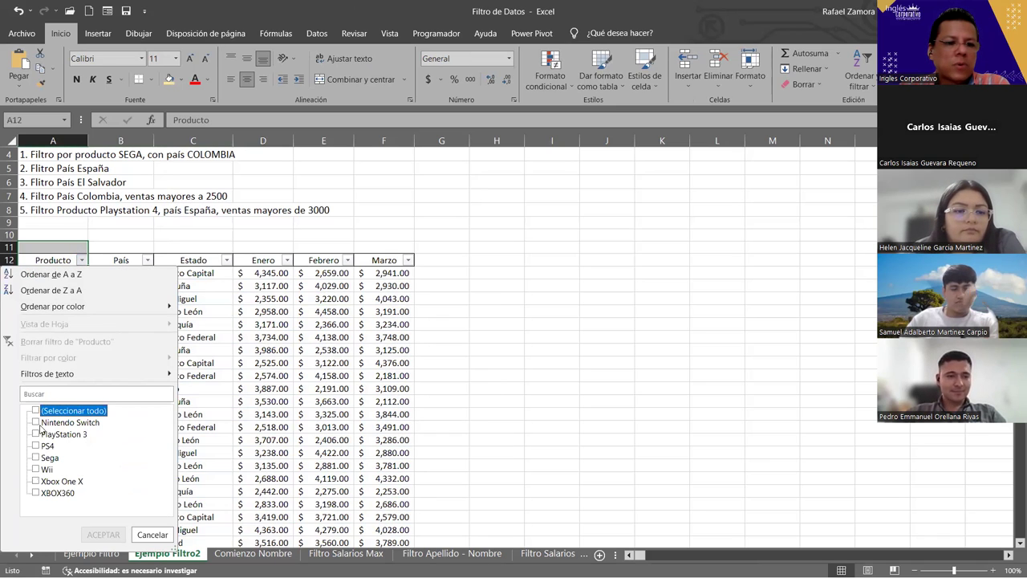
pyautogui.click(36, 458)
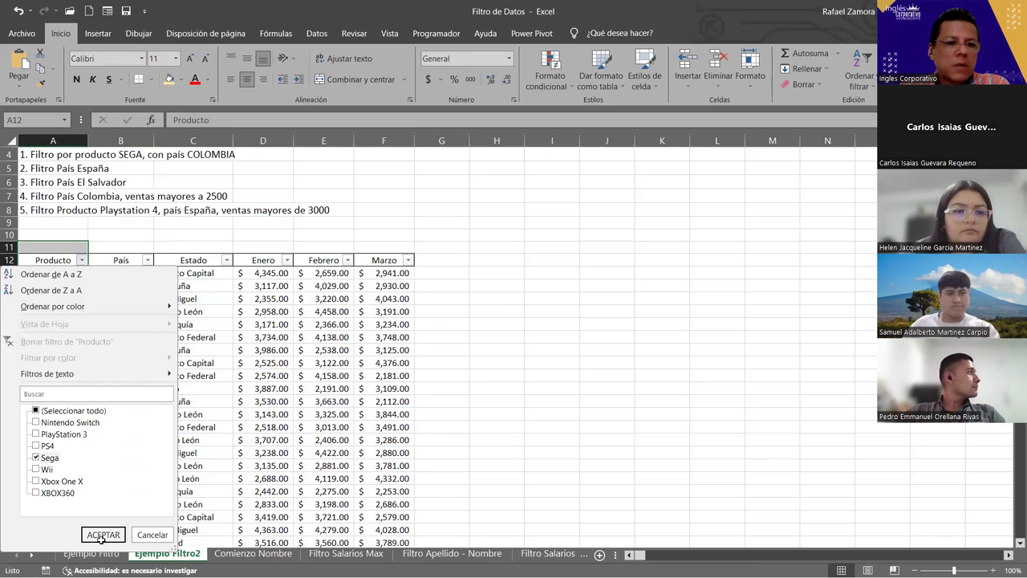
pyautogui.click(103, 535)
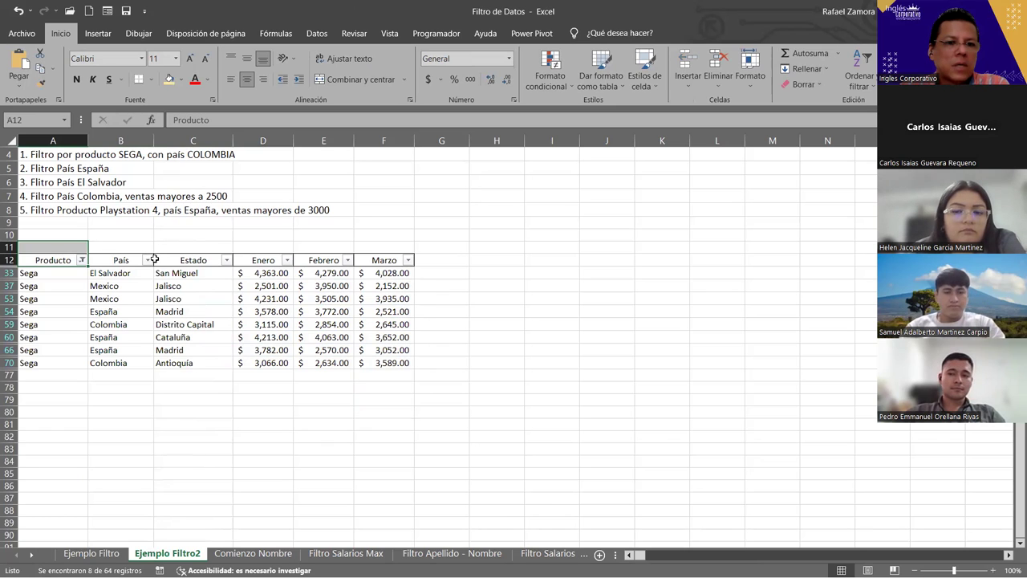
pyautogui.click(148, 260)
pyautogui.click(36, 411)
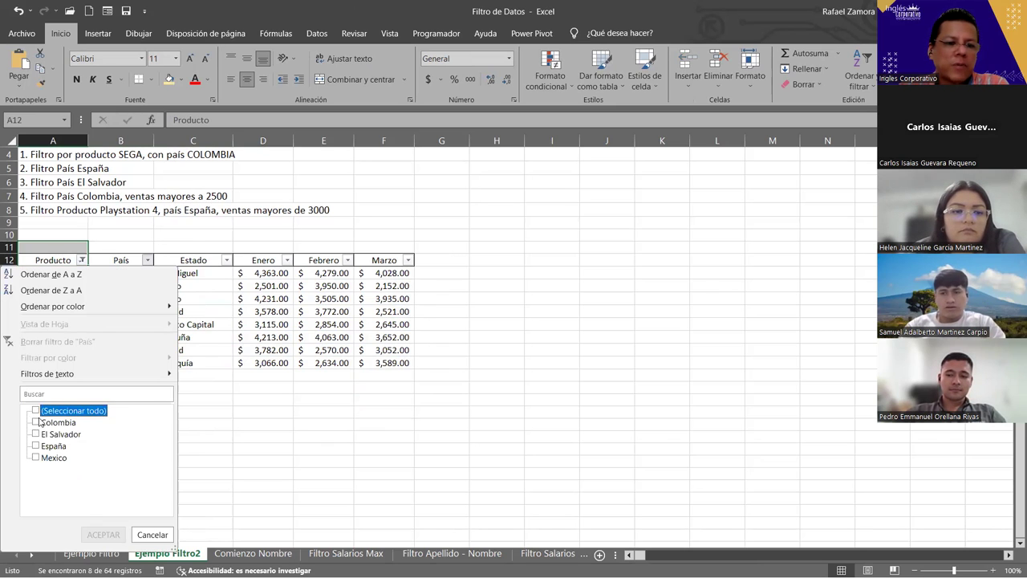
pyautogui.click(36, 422)
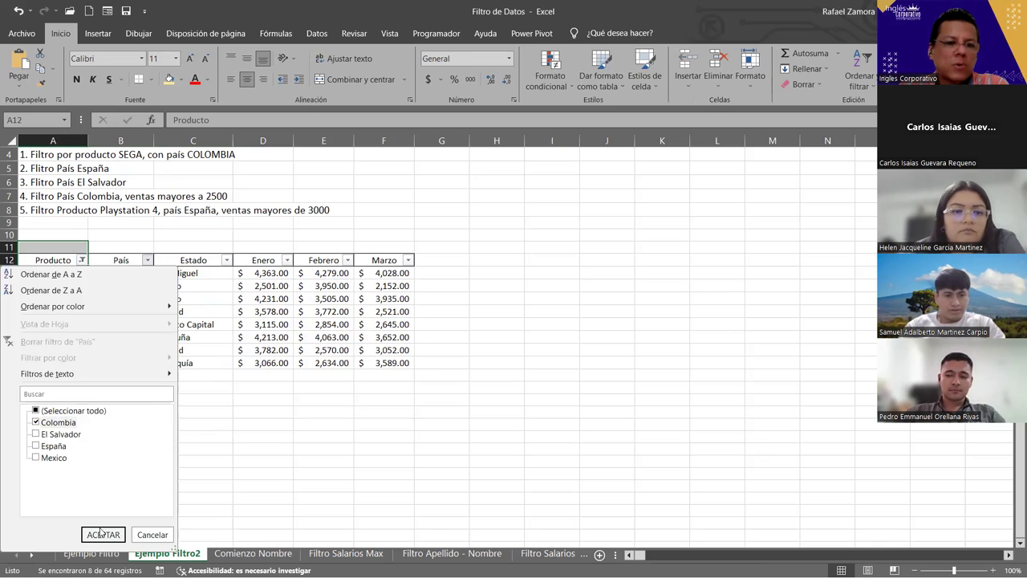
pyautogui.click(102, 535)
pyautogui.click(248, 285)
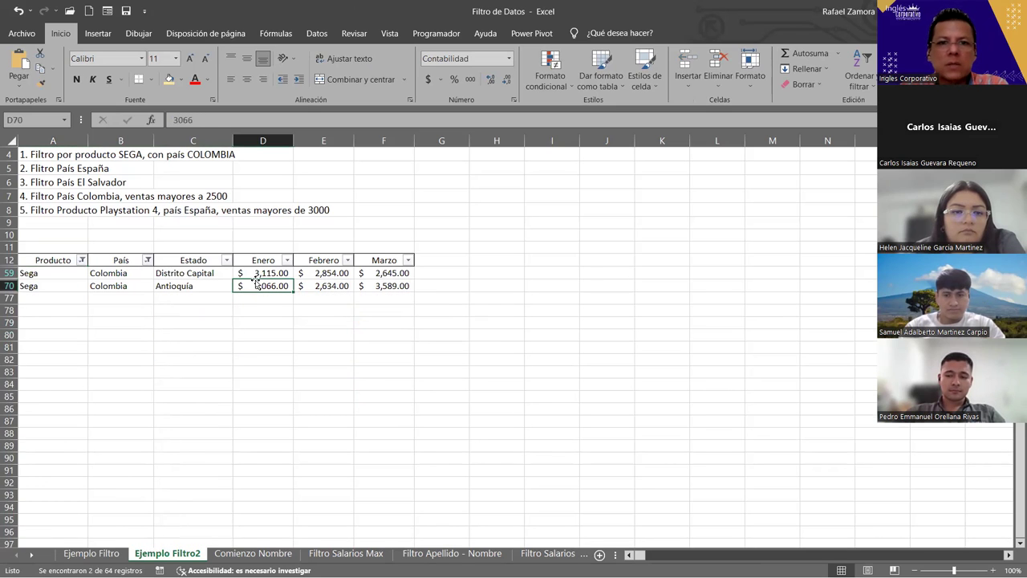
pyautogui.click(318, 35)
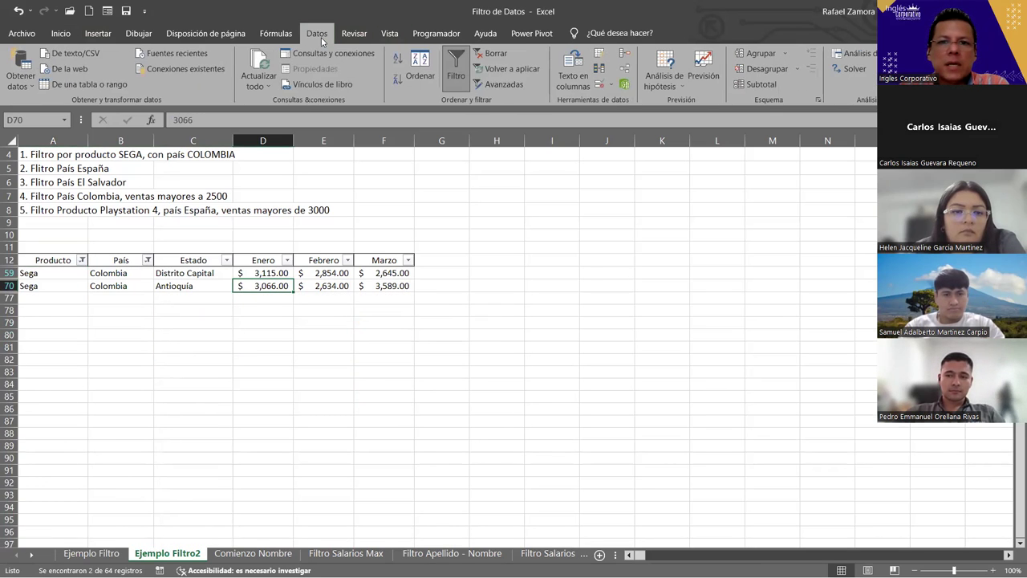
pyautogui.click(494, 53)
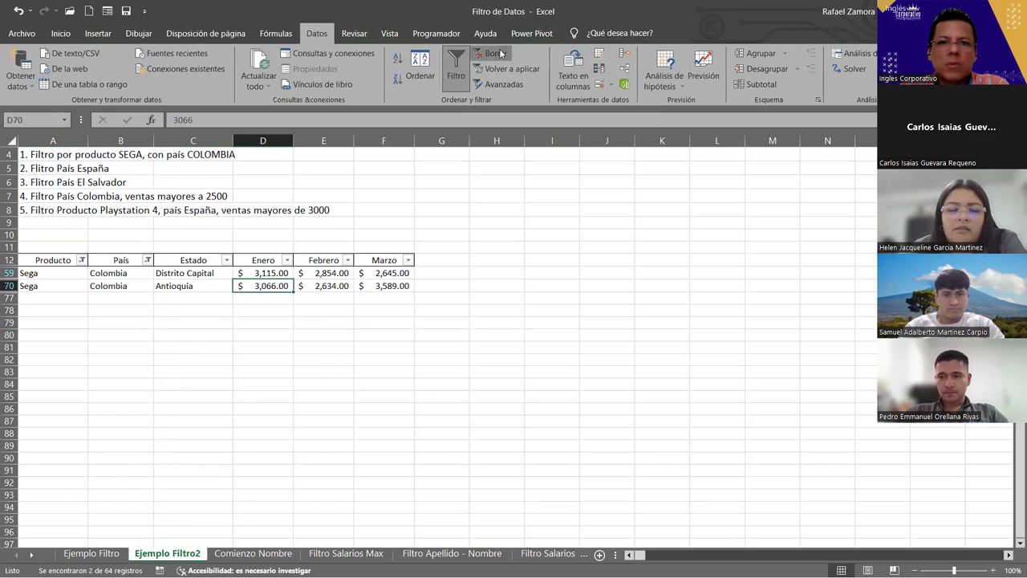
# Filter País to only El Salvador and España
pyautogui.click(443, 322)
pyautogui.click(380, 324)
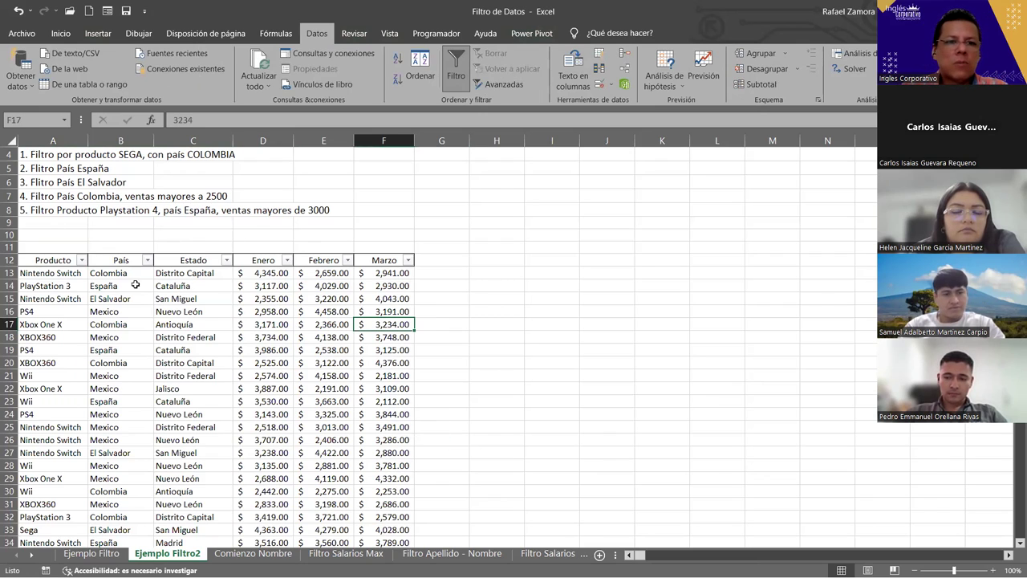
pyautogui.click(147, 260)
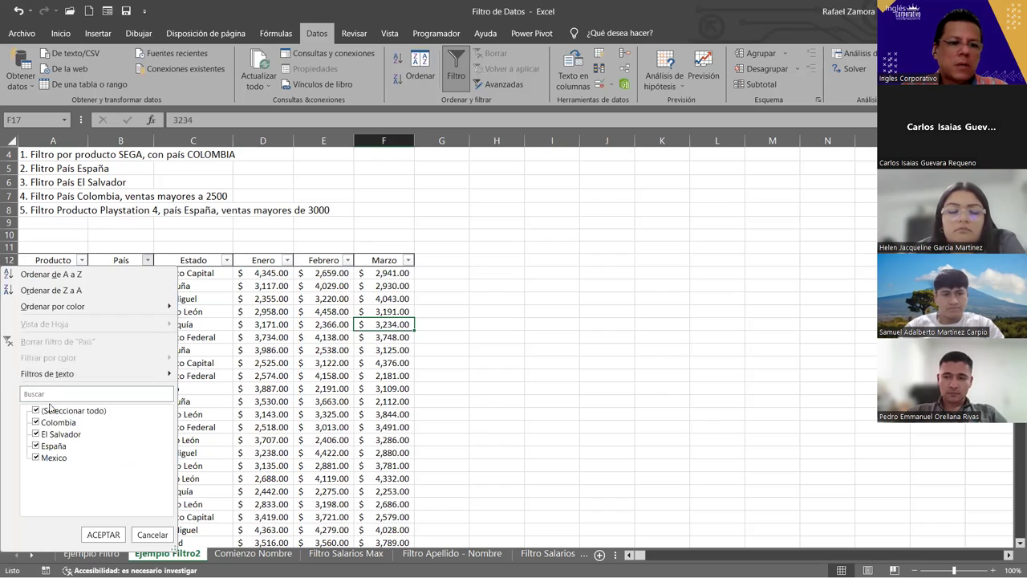
pyautogui.click(36, 411)
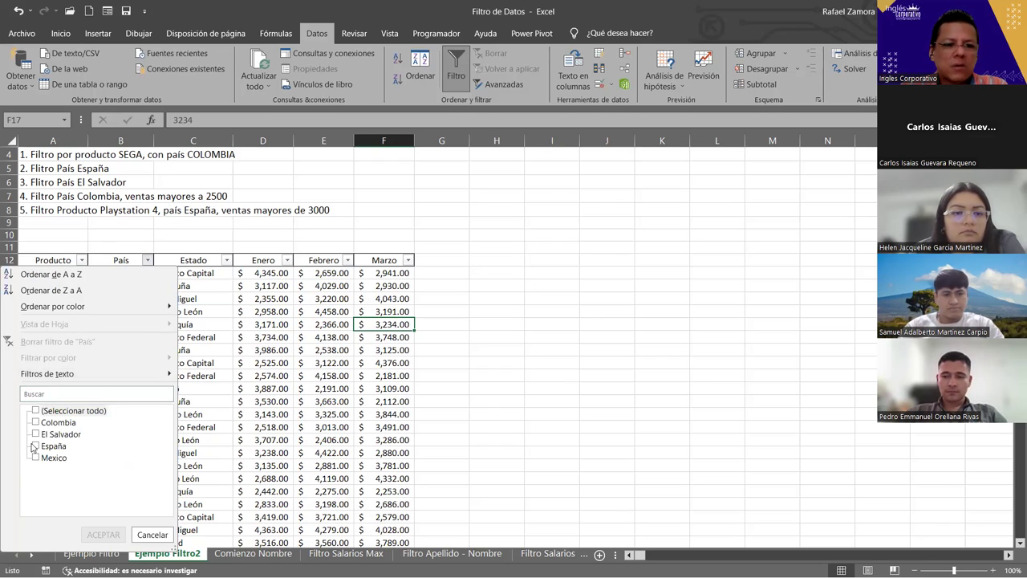
pyautogui.click(36, 434)
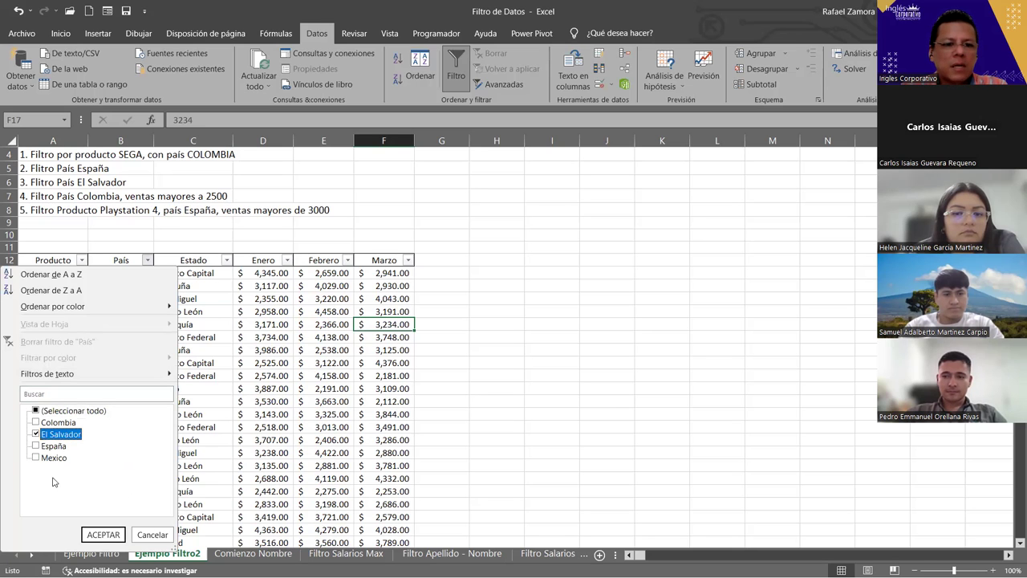
pyautogui.click(53, 446)
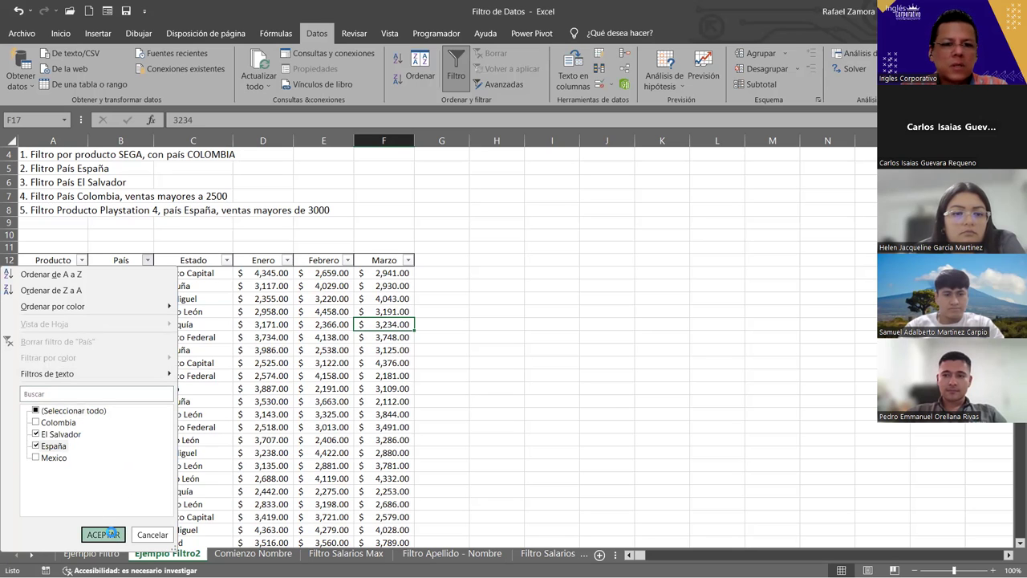
pyautogui.click(103, 534)
# Scroll through the 29 filtered records, selecting header row 12 and row 14
pyautogui.scroll(-7, 270, 412)
pyautogui.scroll(7, 271, 413)
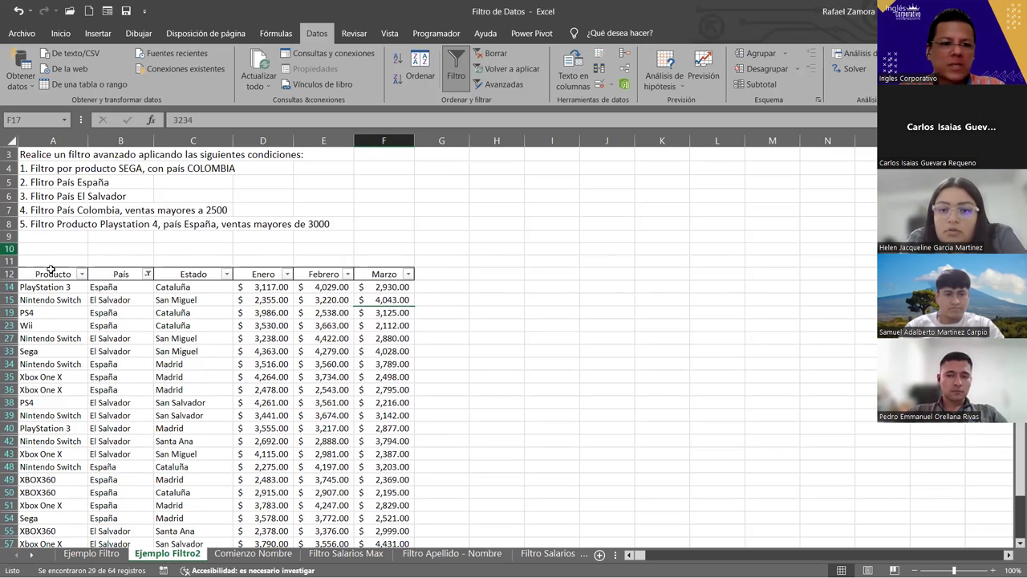
pyautogui.scroll(-1, 8, 310)
pyautogui.scroll(-2, 8, 264)
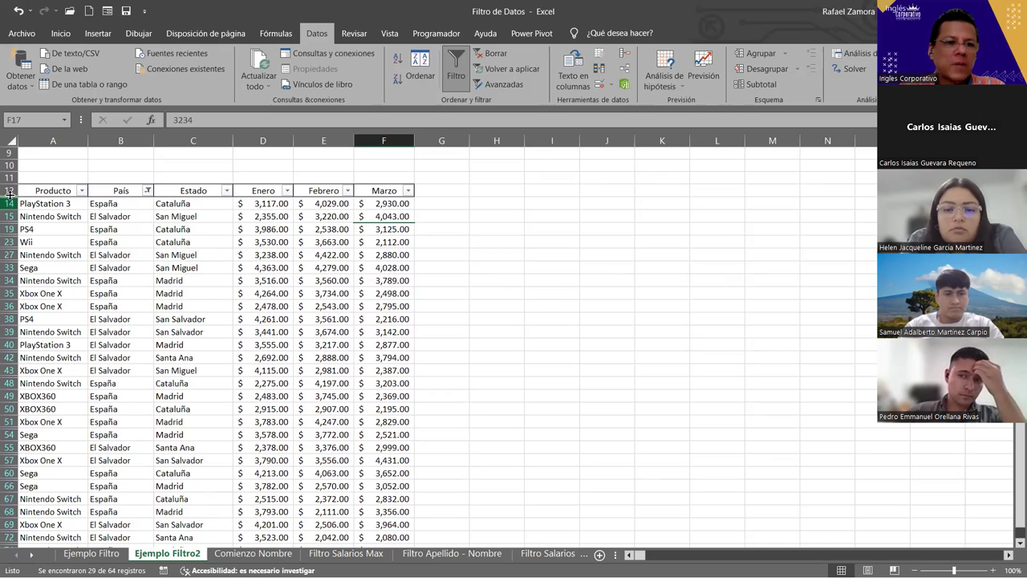
pyautogui.click(10, 190)
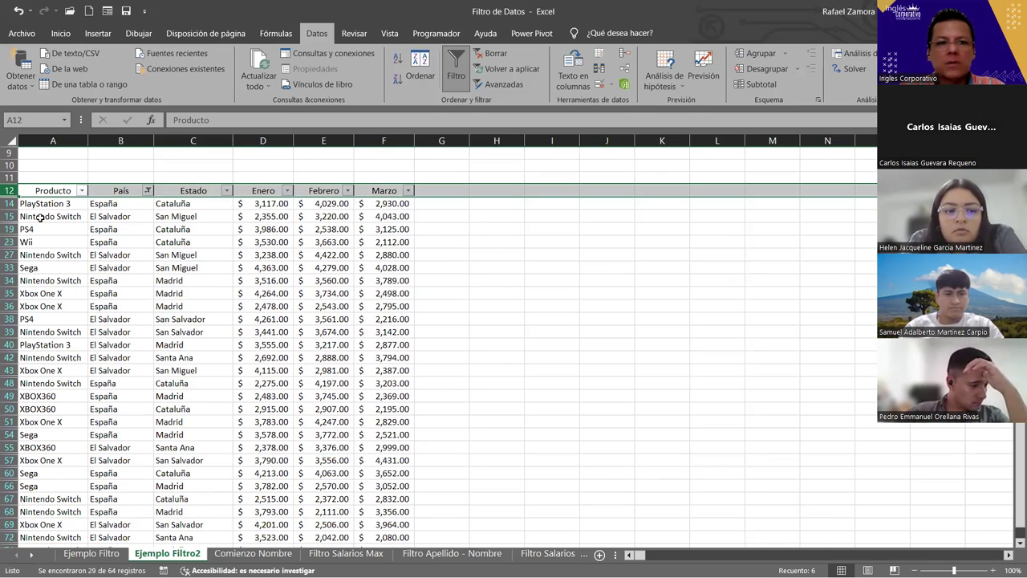
pyautogui.click(6, 203)
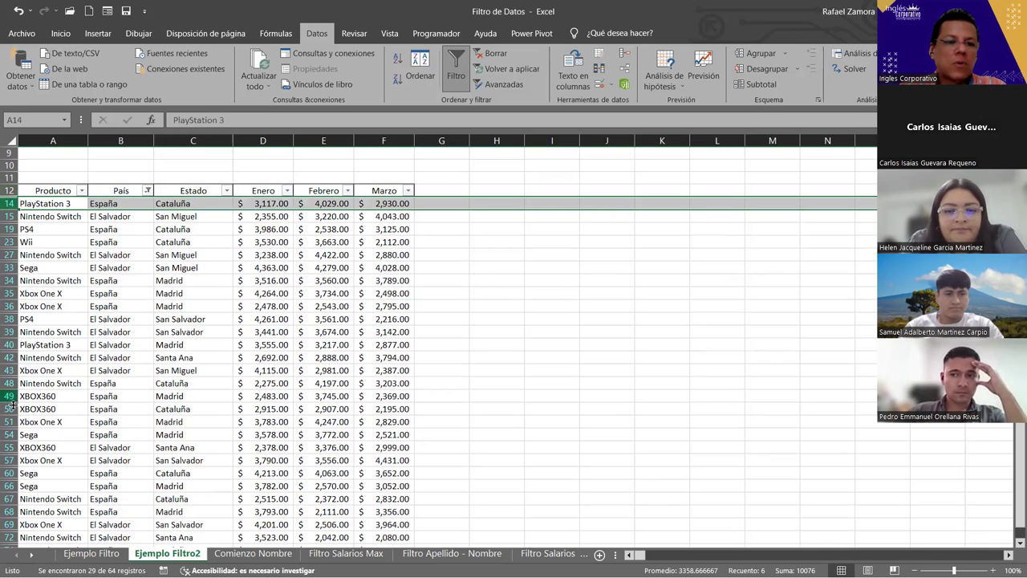
pyautogui.scroll(-1, 8, 400)
pyautogui.scroll(-1, 5, 449)
pyautogui.scroll(-1, 5, 452)
pyautogui.scroll(5, 7, 452)
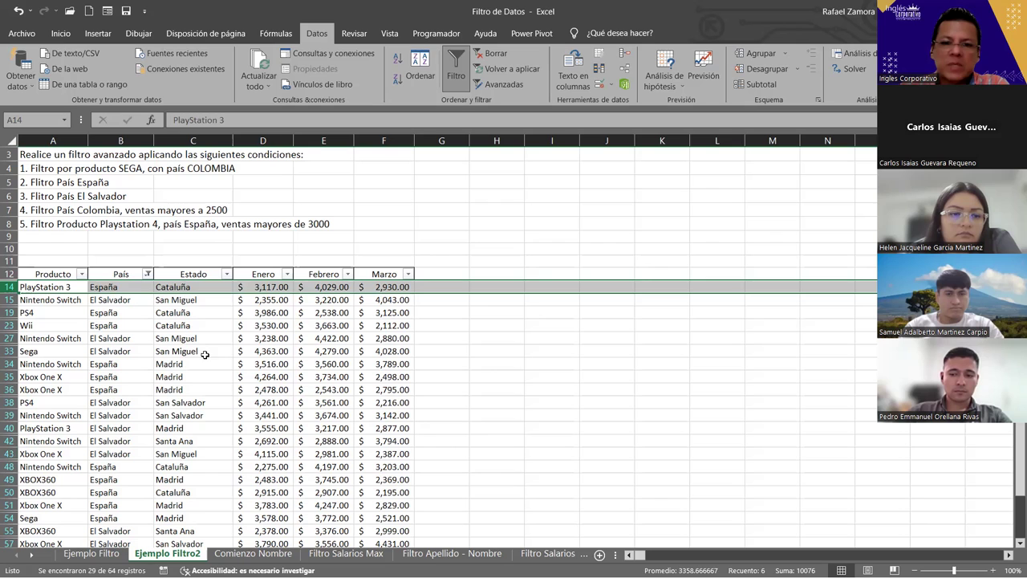
# Turn off the country filter so every sales row shows again
pyautogui.moveTo(590, 290); pyautogui.dragTo(781, 441)
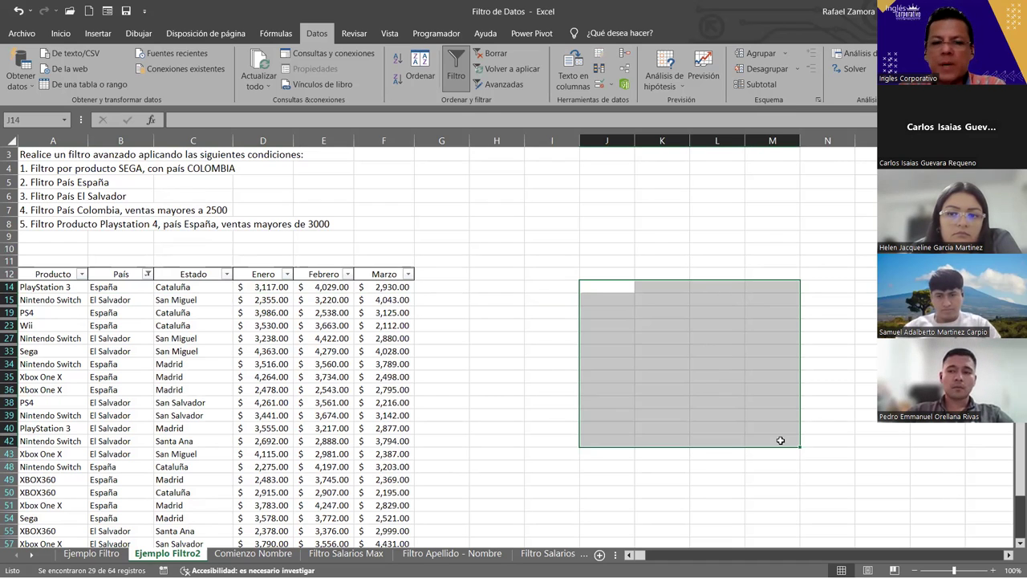
pyautogui.moveTo(610, 357); pyautogui.dragTo(541, 340)
pyautogui.click(541, 339)
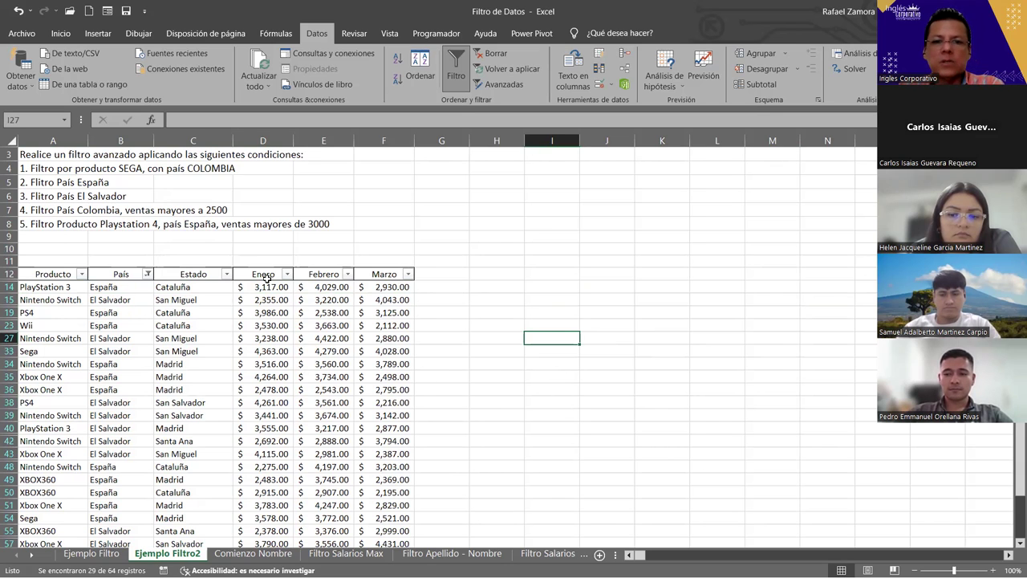
pyautogui.click(454, 66)
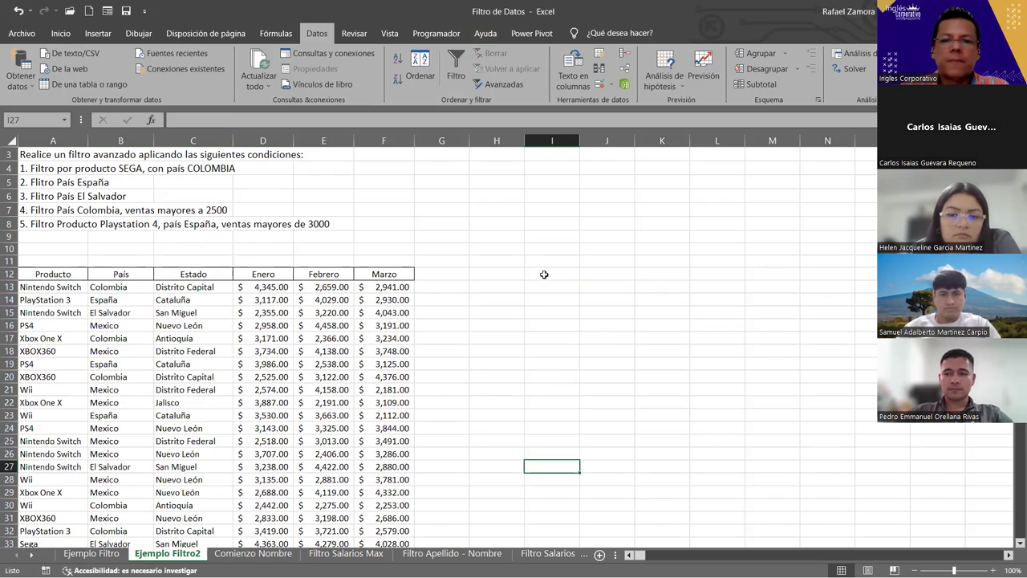
# Make the label cells H15:H24 bold
pyautogui.click(518, 304)
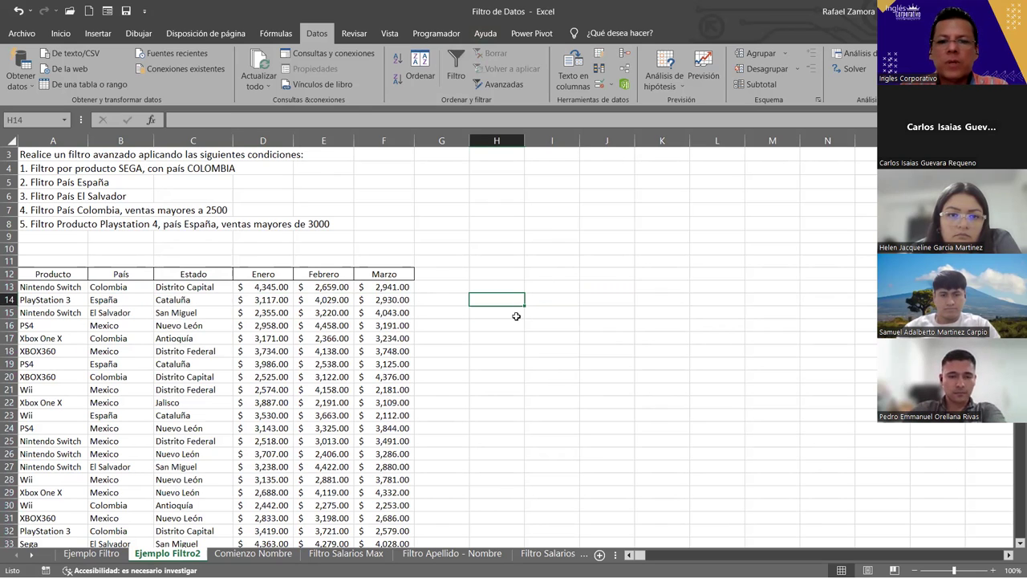
pyautogui.click(516, 313)
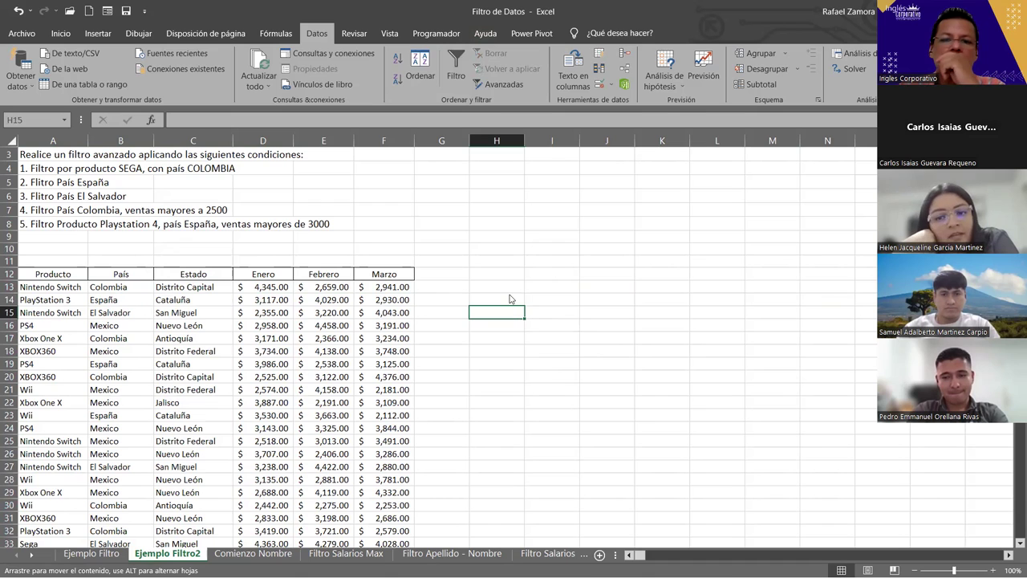
pyautogui.moveTo(506, 319); pyautogui.dragTo(488, 429)
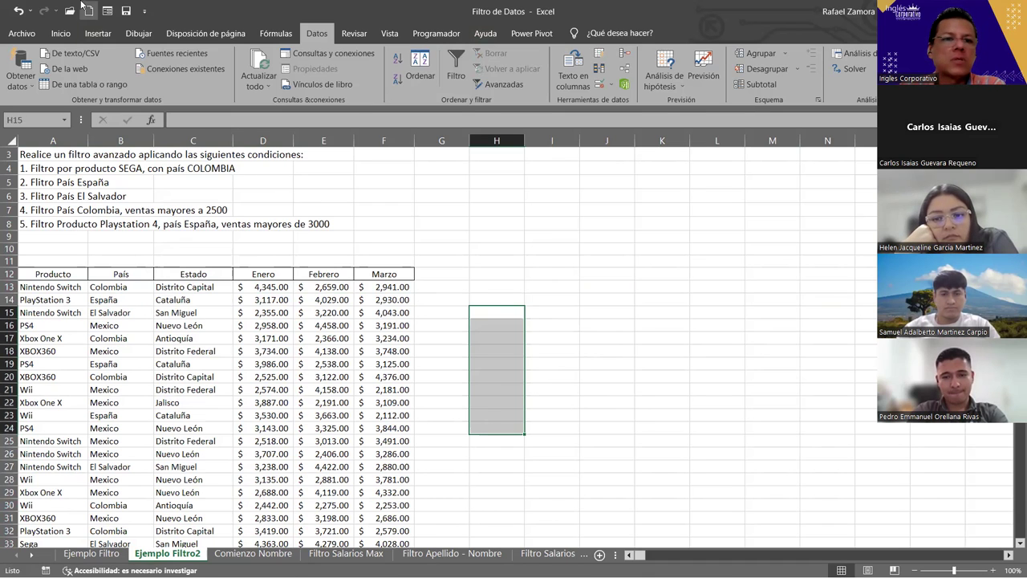
pyautogui.click(66, 35)
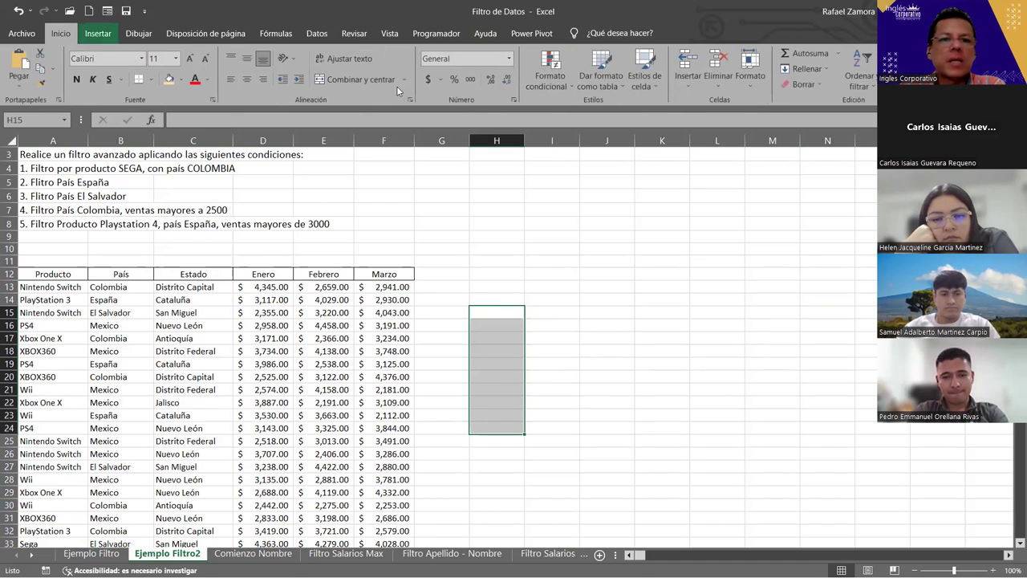
pyautogui.click(75, 80)
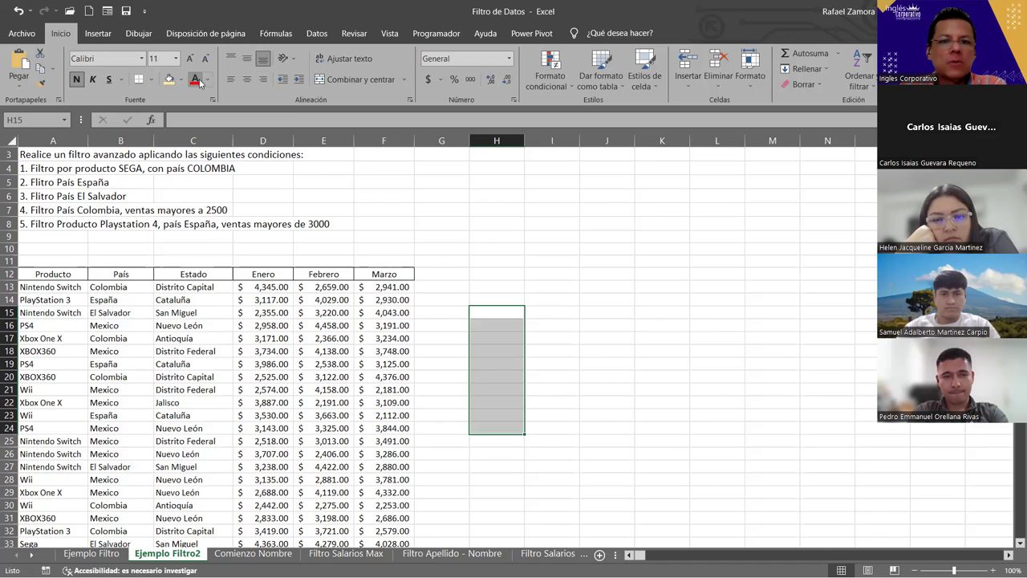
# Give the block H15:I20 all borders
pyautogui.click(508, 310)
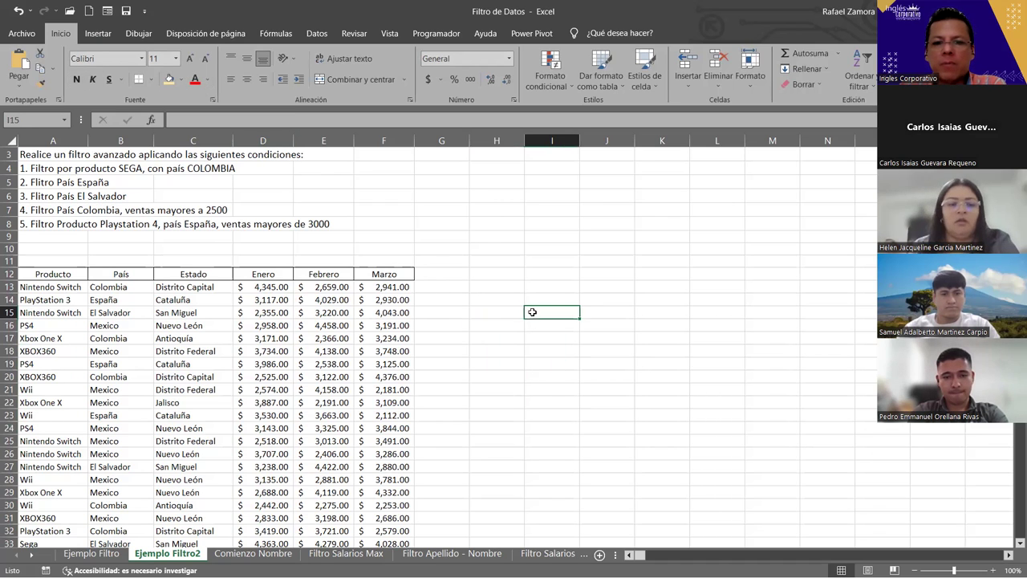
pyautogui.moveTo(508, 311); pyautogui.dragTo(557, 370)
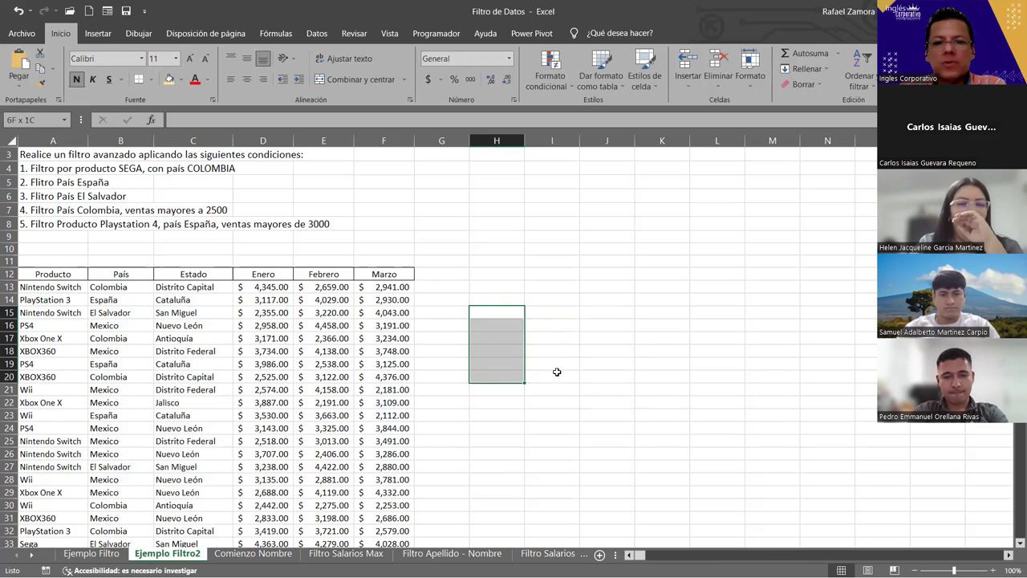
pyautogui.click(152, 79)
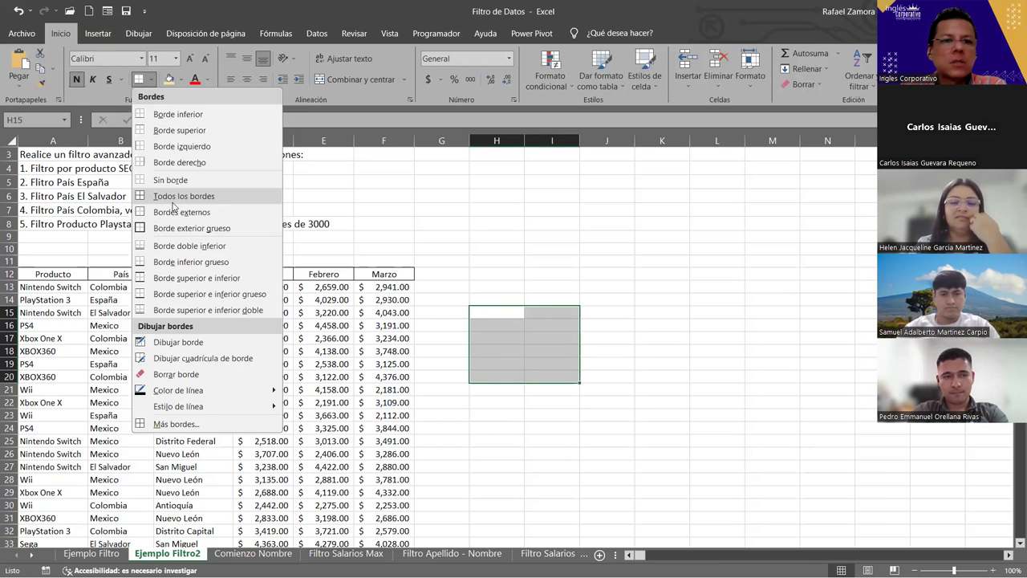
pyautogui.click(184, 189)
pyautogui.click(501, 314)
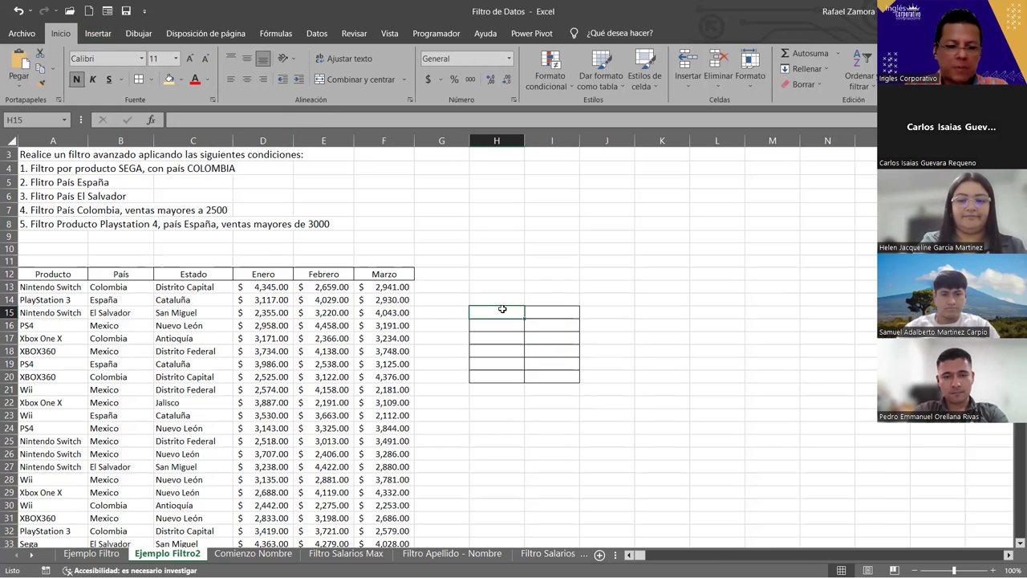
# Enter CONTAR, MAX, MIN, CONTAR.BLANCO and CONTARA down H15 through H19, one per row
pyautogui.write('CONTAR')
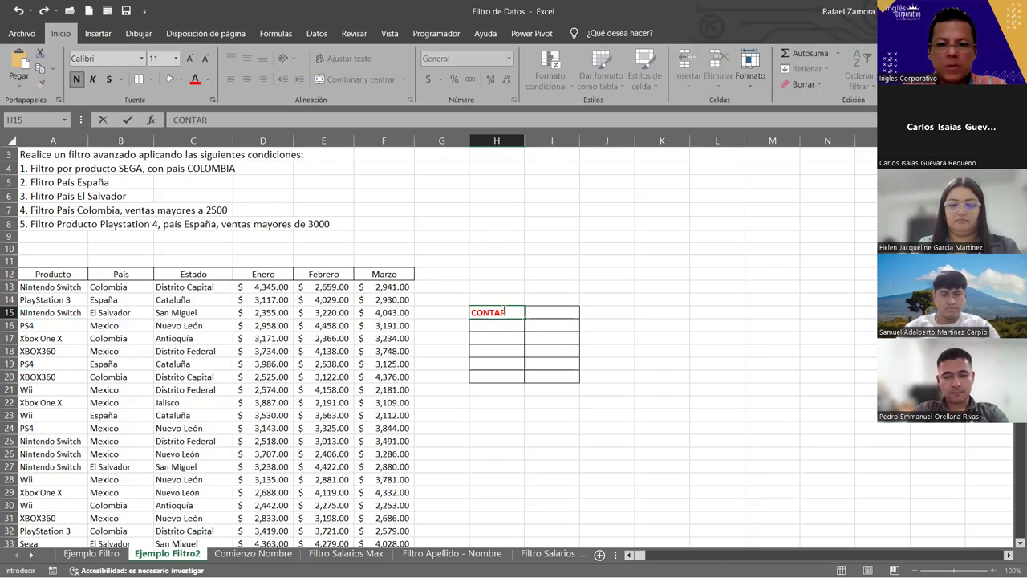
pyautogui.press('Return')
pyautogui.write('MA')
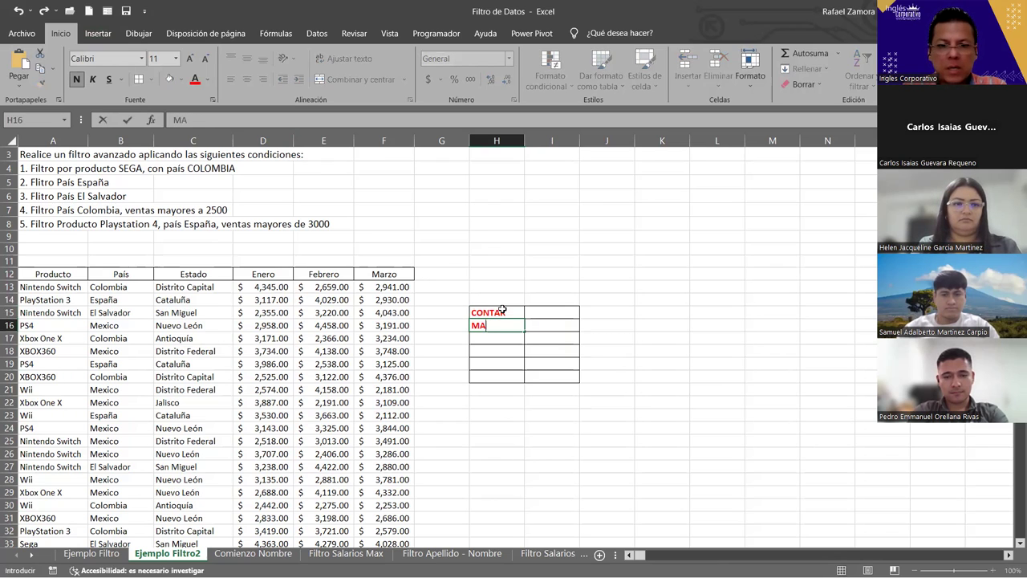
pyautogui.write('X')
pyautogui.press('Return')
pyautogui.write('MIN')
pyautogui.press('Return')
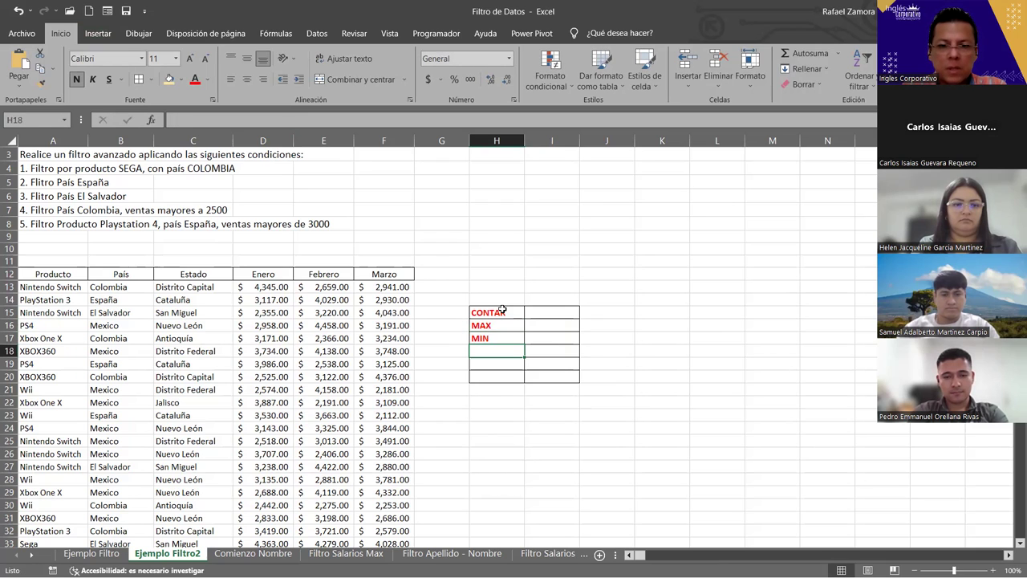
pyautogui.write('CONTAR.BLANCO')
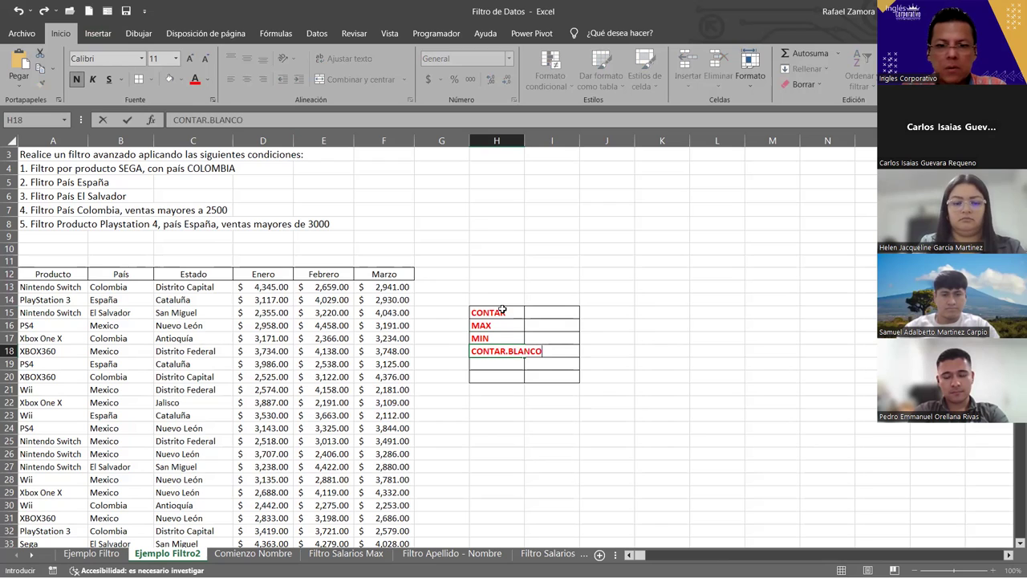
pyautogui.press('Return')
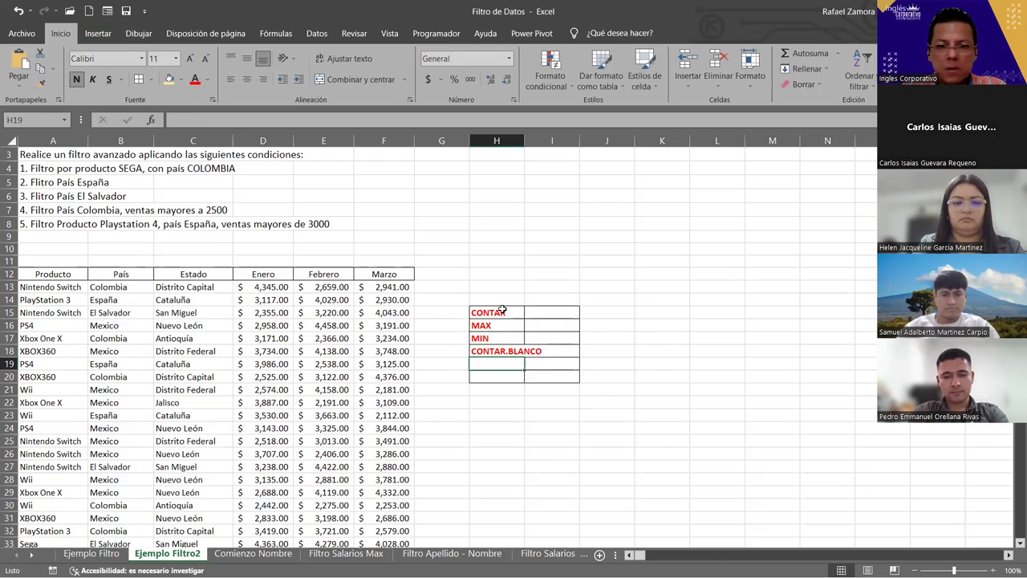
pyautogui.write('CONTAR')
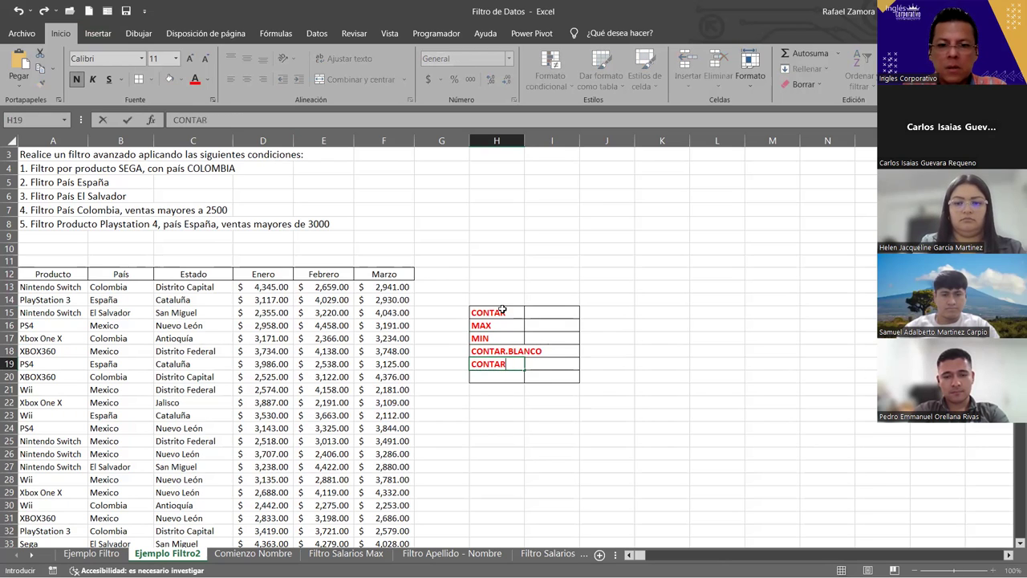
pyautogui.write('A')
pyautogui.press('Return')
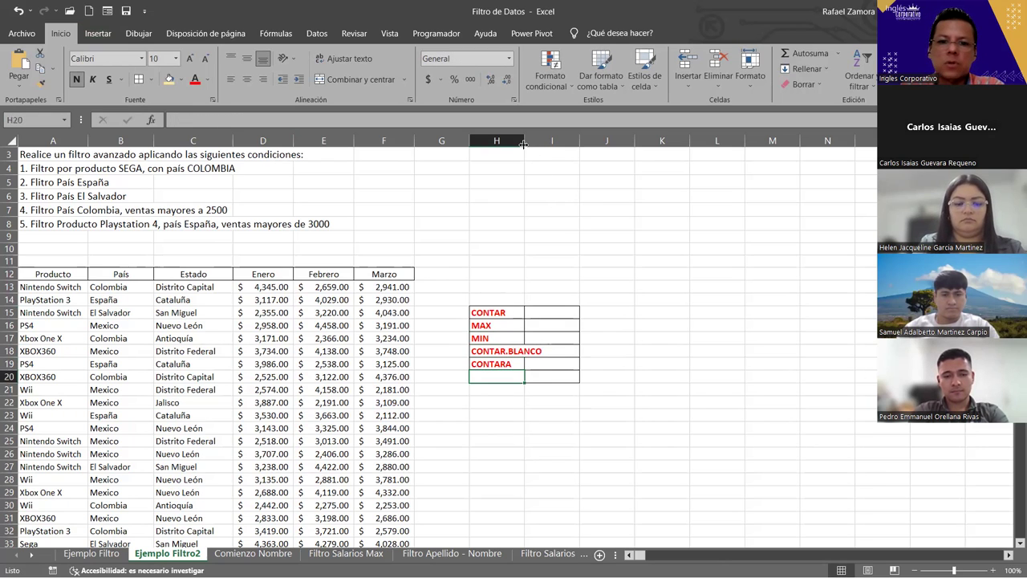
# Autofit column H to CONTAR.BLANCO and remove the borders from unused row 20
pyautogui.doubleClick(524, 141)
pyautogui.moveTo(505, 389)
pyautogui.mouseDown()
pyautogui.moveTo(571, 389)
pyautogui.moveTo(599, 378)
pyautogui.mouseUp()
pyautogui.click(683, 363)
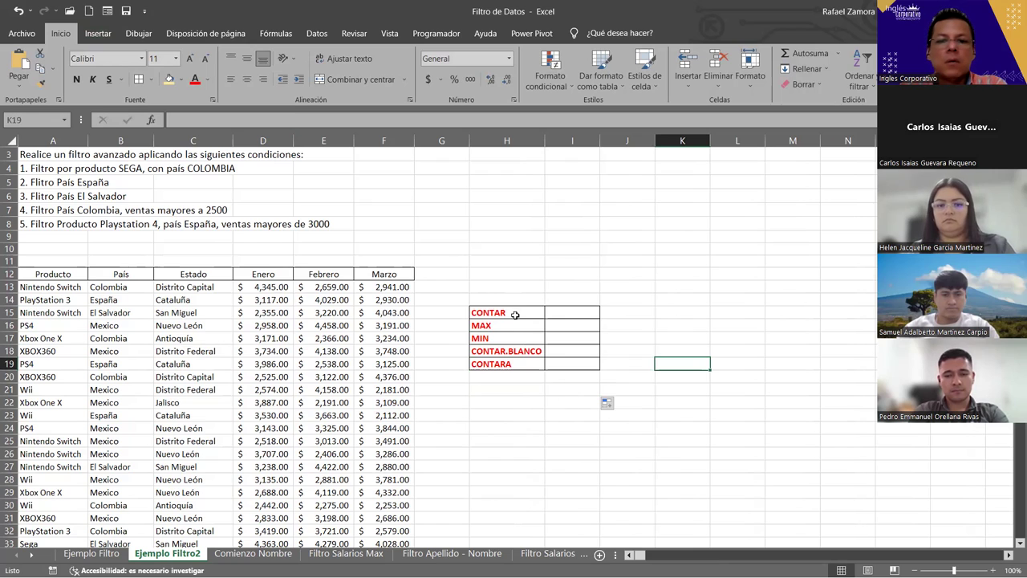
# Shade the labels H15:H19 and drag column H wider to fit them
pyautogui.moveTo(545, 312); pyautogui.dragTo(514, 365)
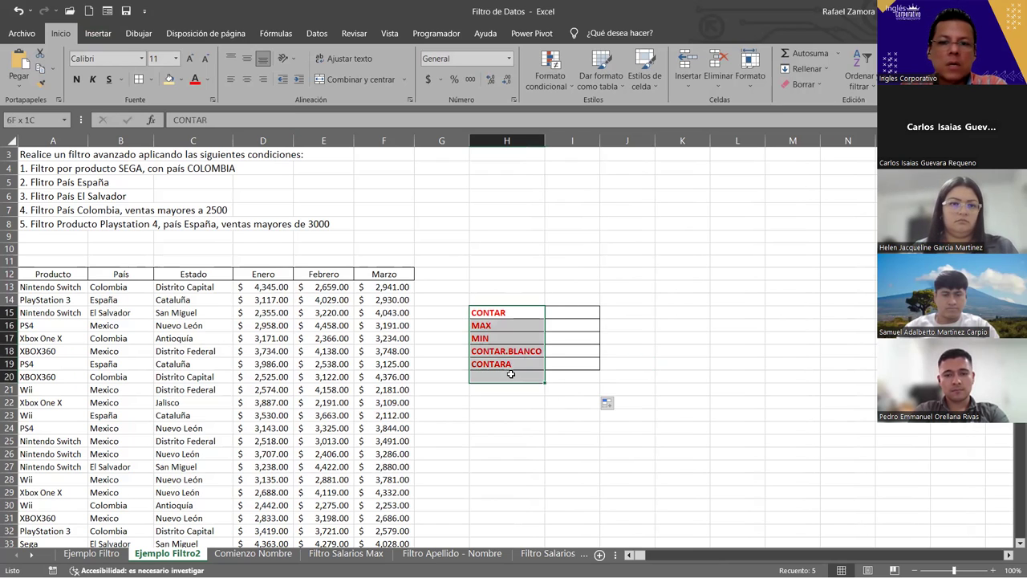
pyautogui.click(181, 80)
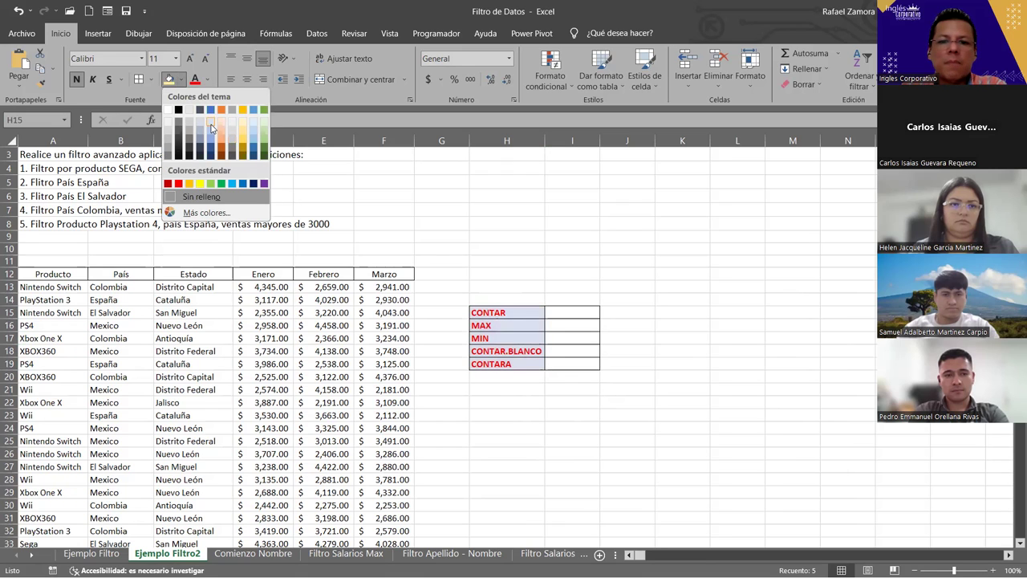
pyautogui.click(549, 311)
pyautogui.moveTo(543, 149); pyautogui.dragTo(571, 153)
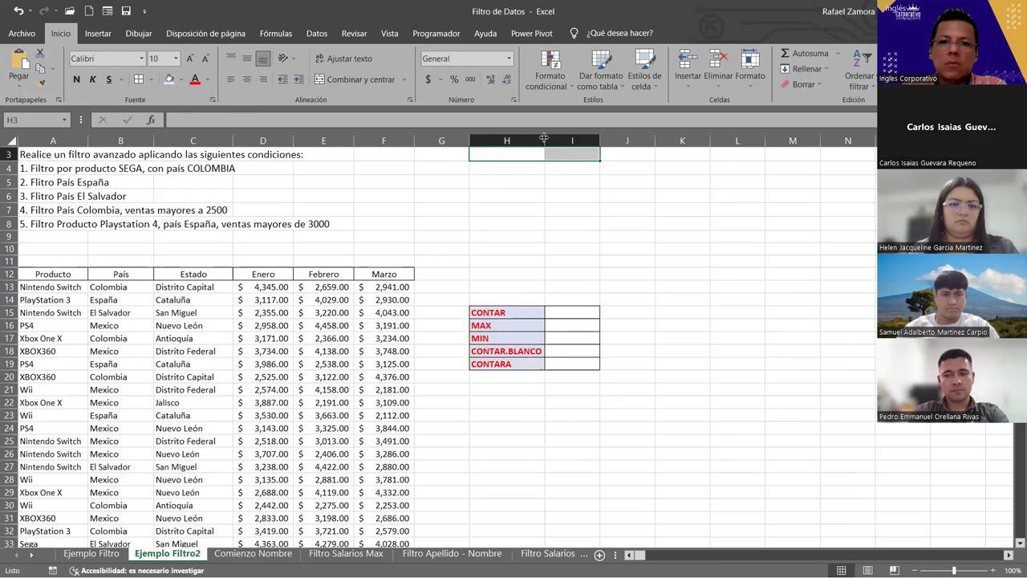
pyautogui.click(626, 338)
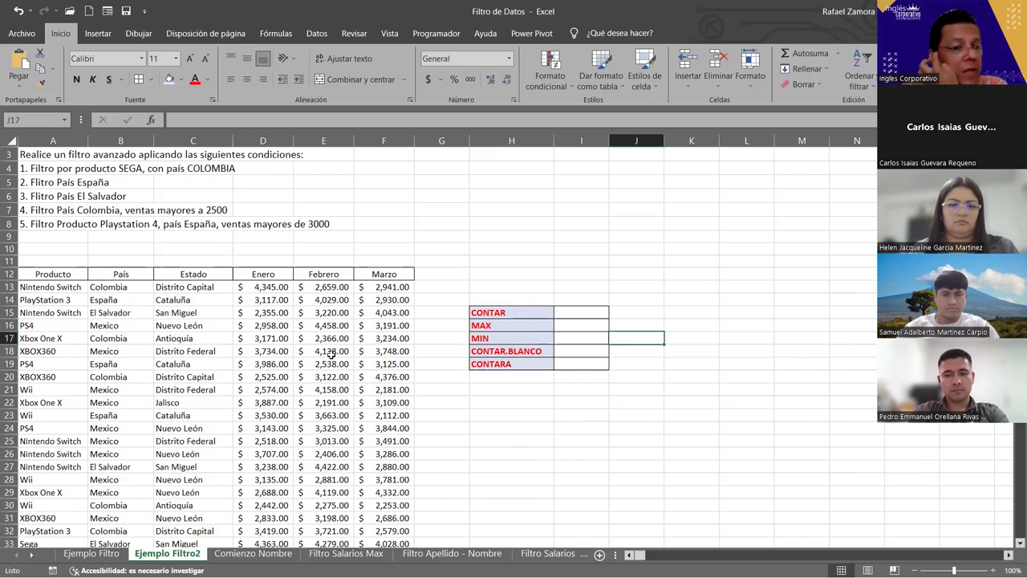
pyautogui.click(571, 313)
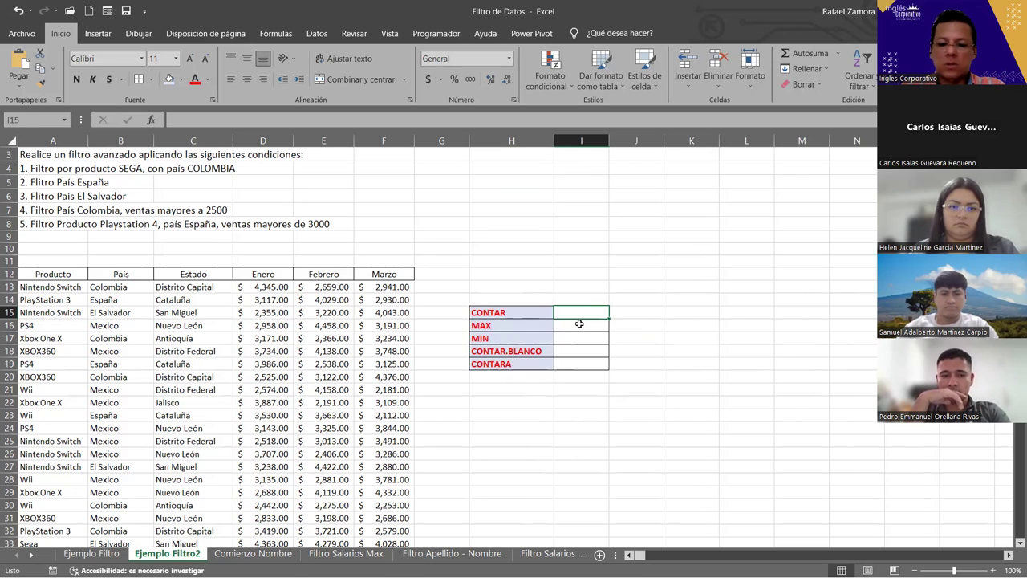
# Enter =CONTAR(D13:F76) in I15, returning 192
pyautogui.write('=C')
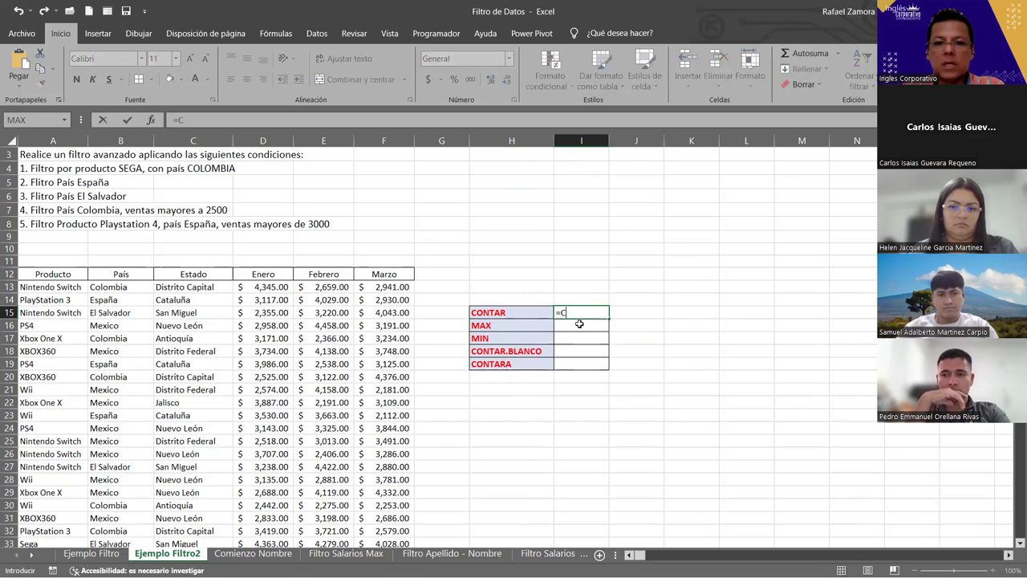
pyautogui.write('ONTAR')
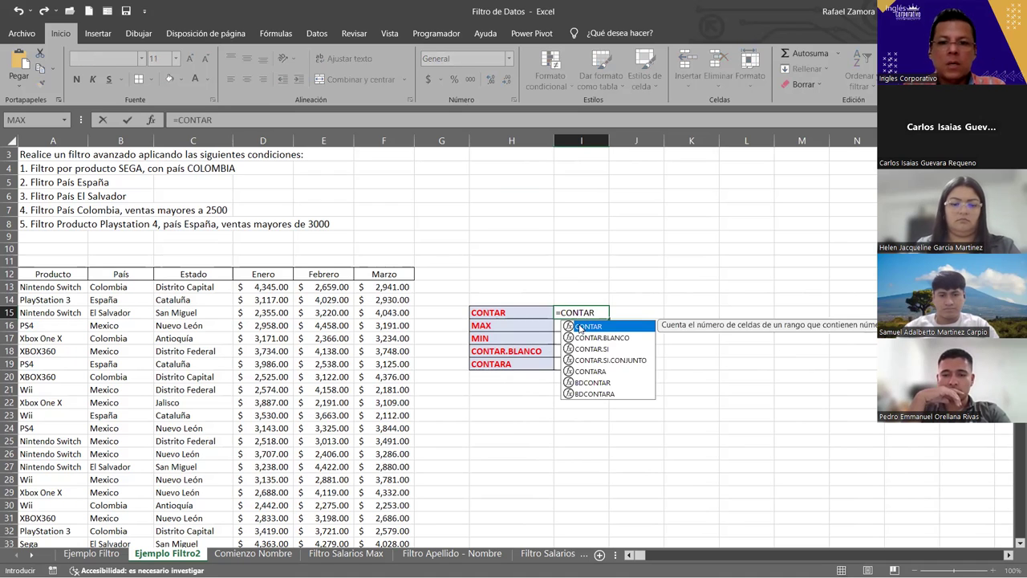
pyautogui.write('(')
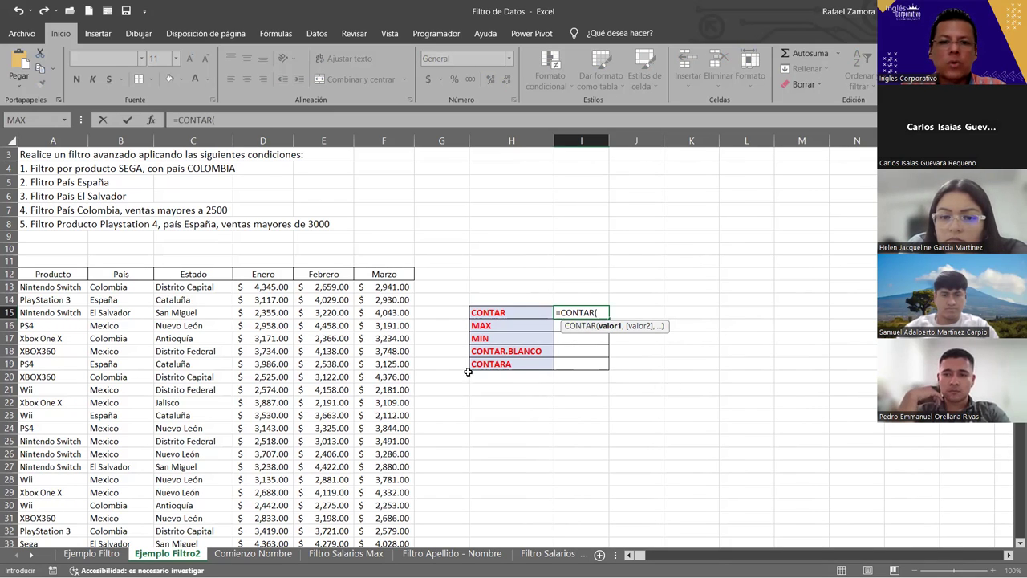
pyautogui.click(272, 286)
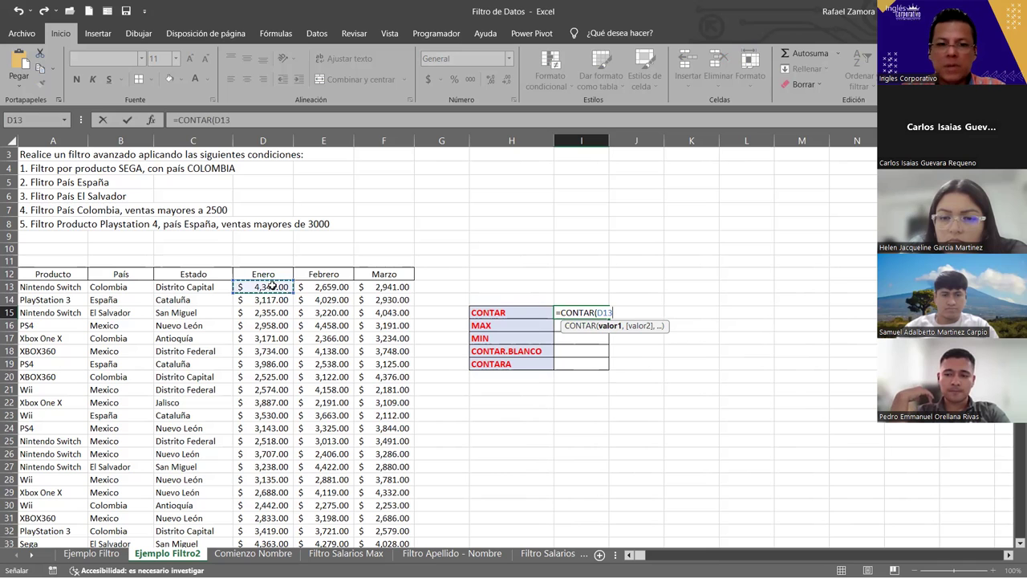
pyautogui.hotkey('ctrl', 'shift', 'Down')
pyautogui.hotkey('ctrl', 'shift', 'Right')
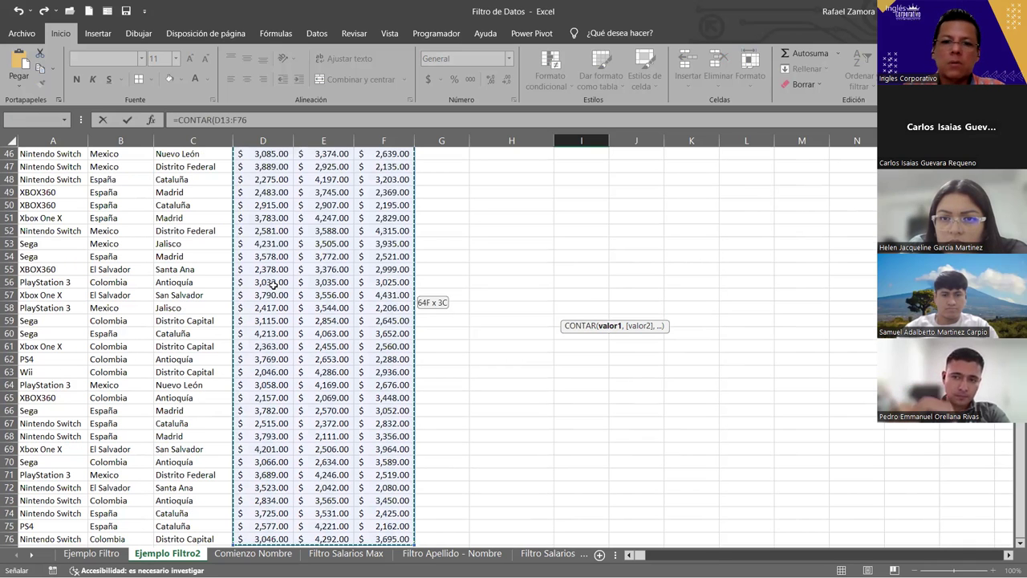
pyautogui.press('Return')
# Centre the result cells I15:I19
pyautogui.click(576, 256)
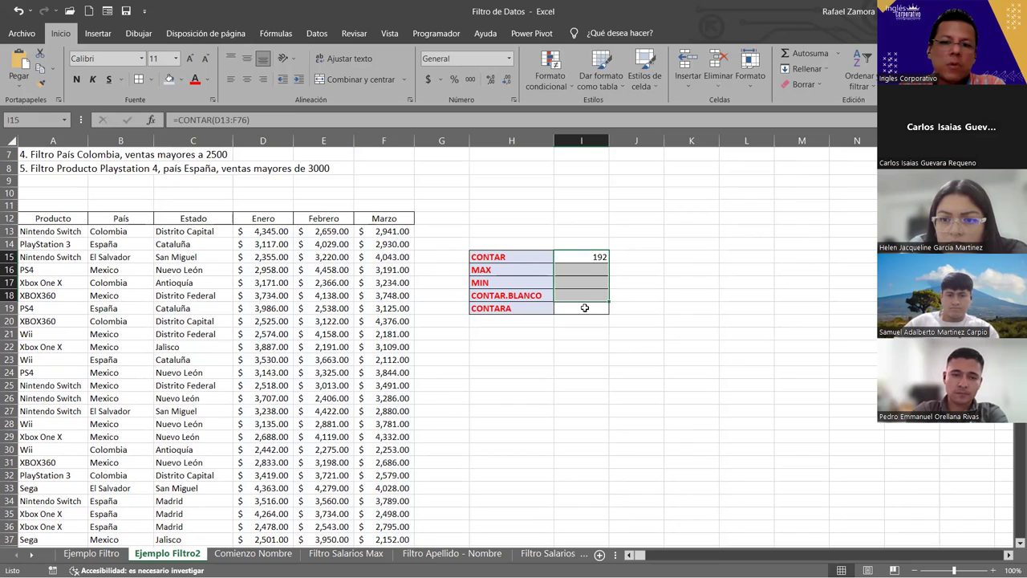
pyautogui.moveTo(582, 256); pyautogui.dragTo(581, 309)
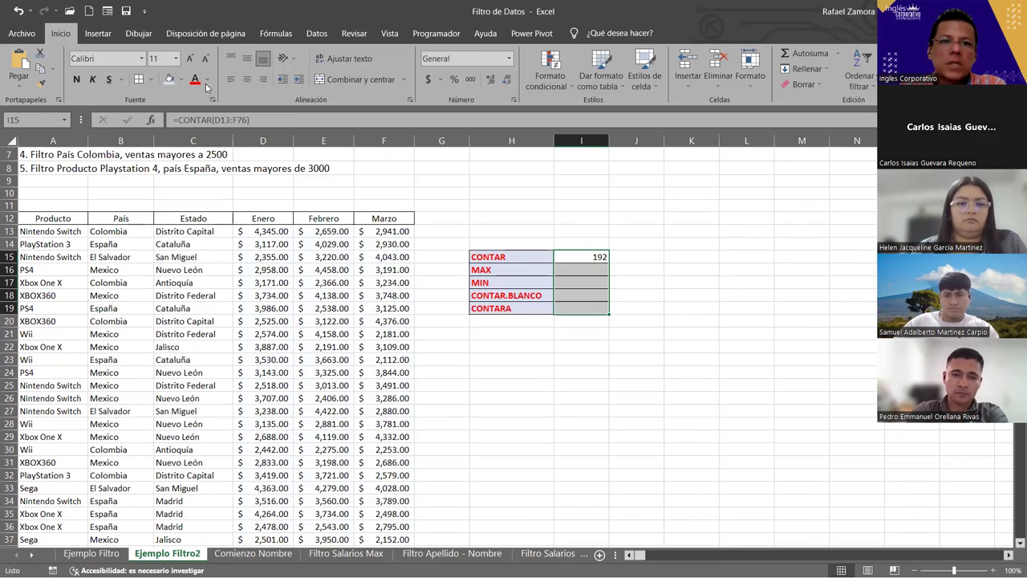
pyautogui.click(247, 79)
pyautogui.click(589, 257)
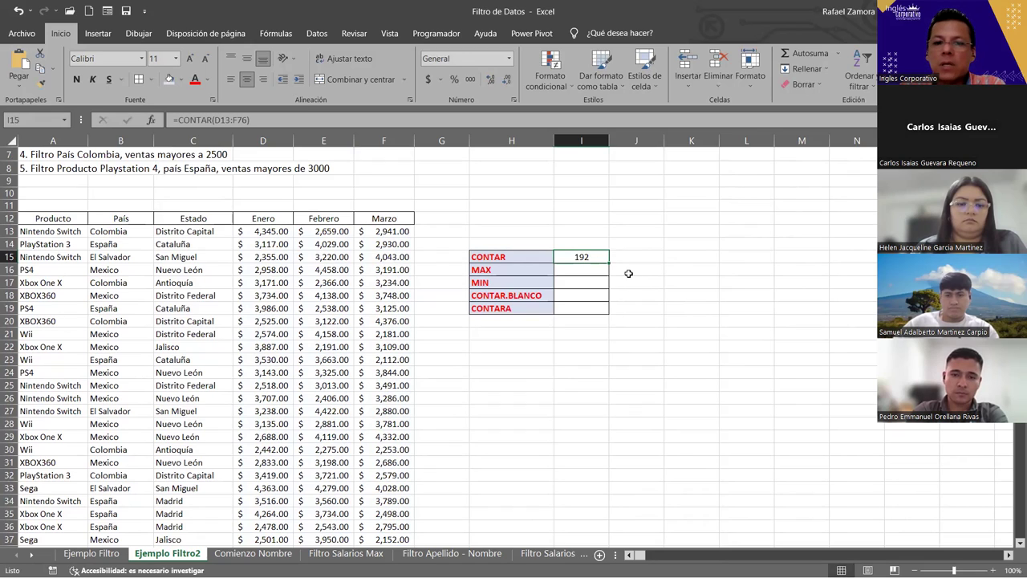
pyautogui.click(618, 306)
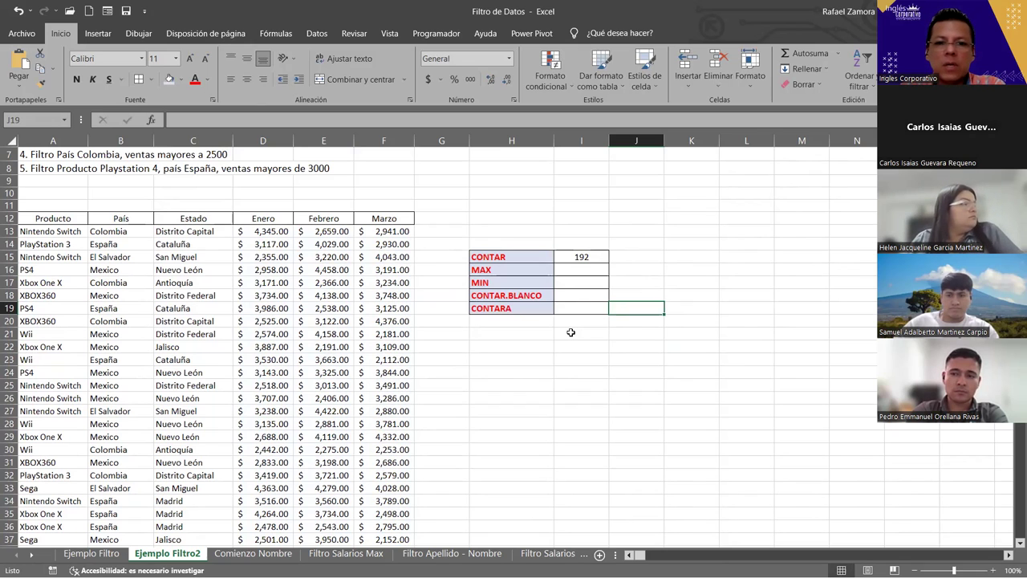
pyautogui.click(267, 230)
pyautogui.hotkey('ctrl', 'shift', 'Down')
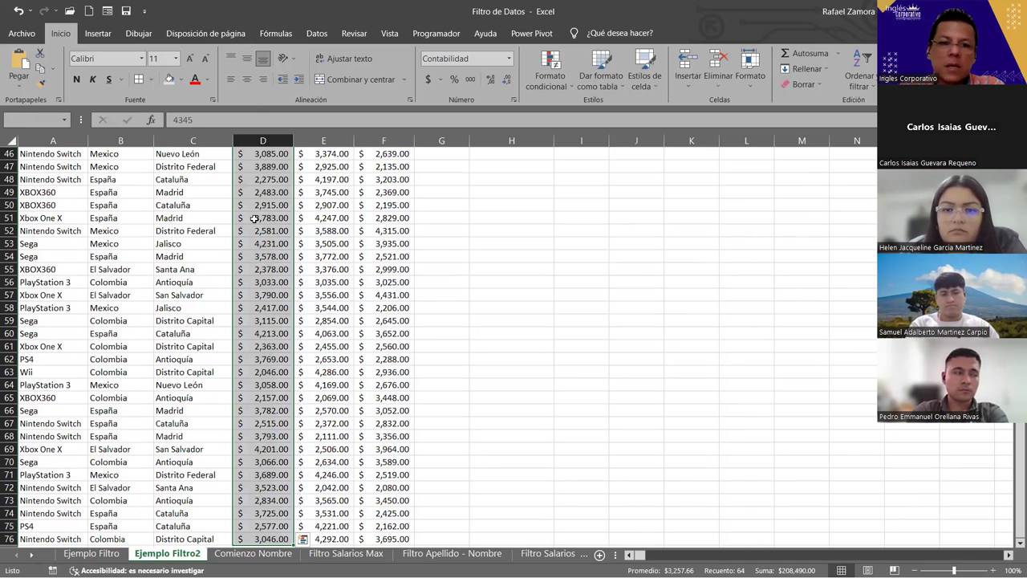
pyautogui.scroll(15, 253, 215)
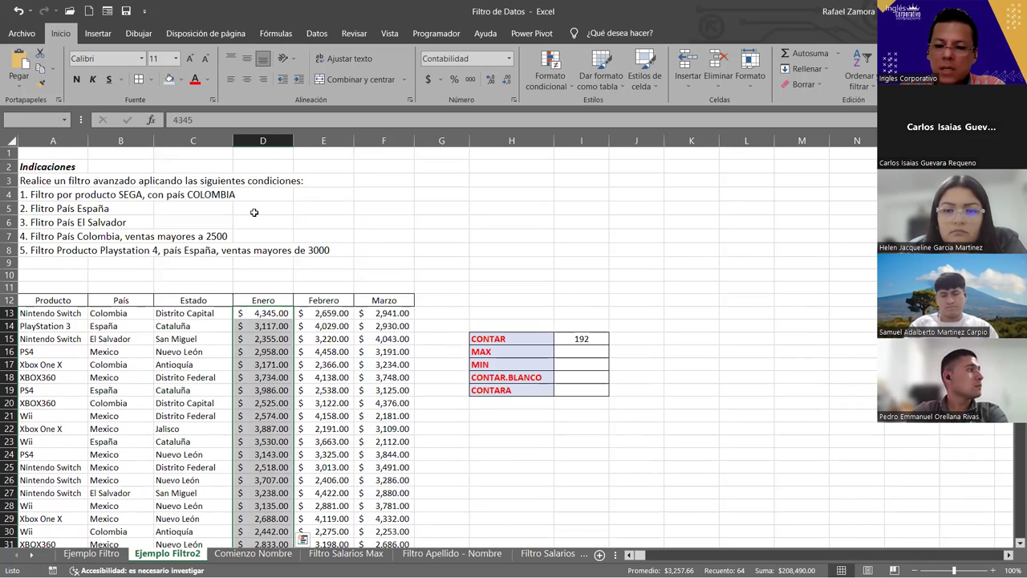
pyautogui.click(593, 338)
pyautogui.click(597, 287)
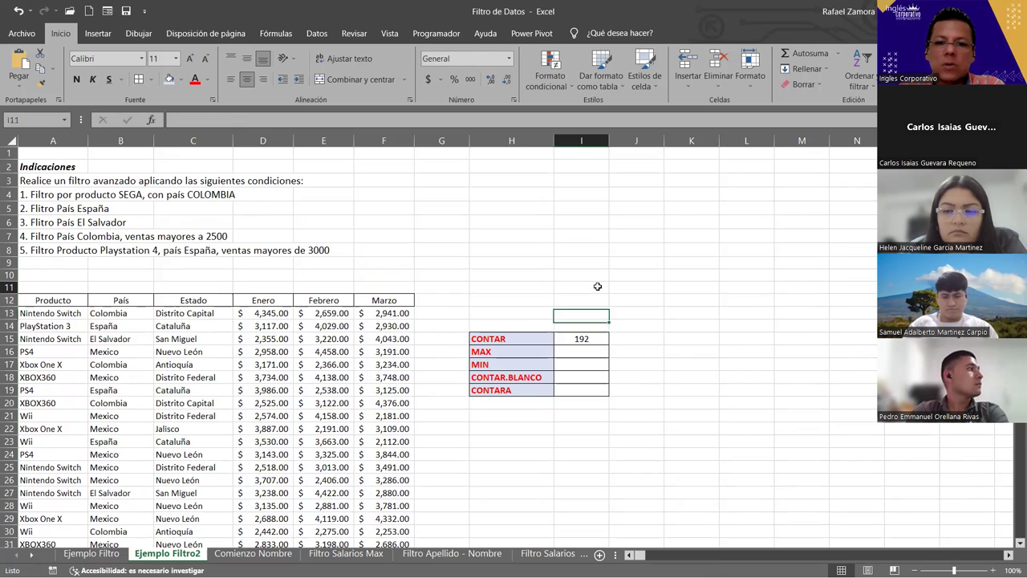
pyautogui.click(575, 224)
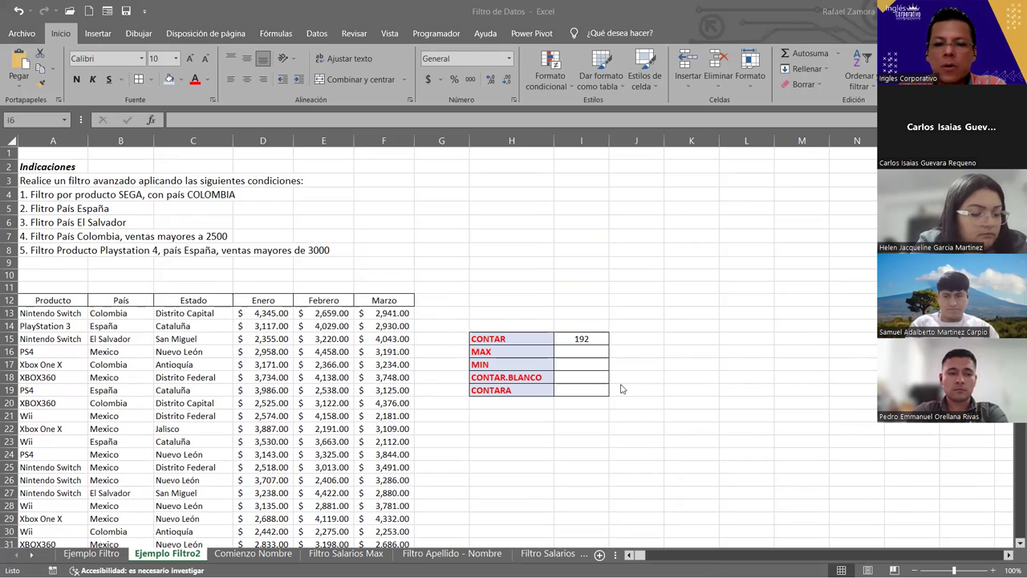
pyautogui.click(580, 350)
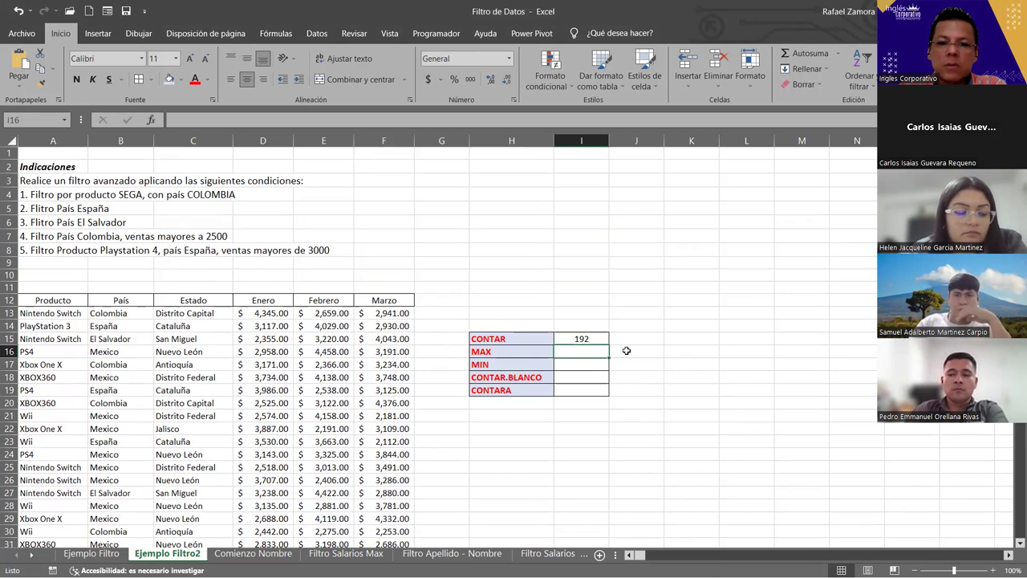
# Enter a MAX formula in I16 over the sales range from D13, giving $4,458.00
pyautogui.write('=')
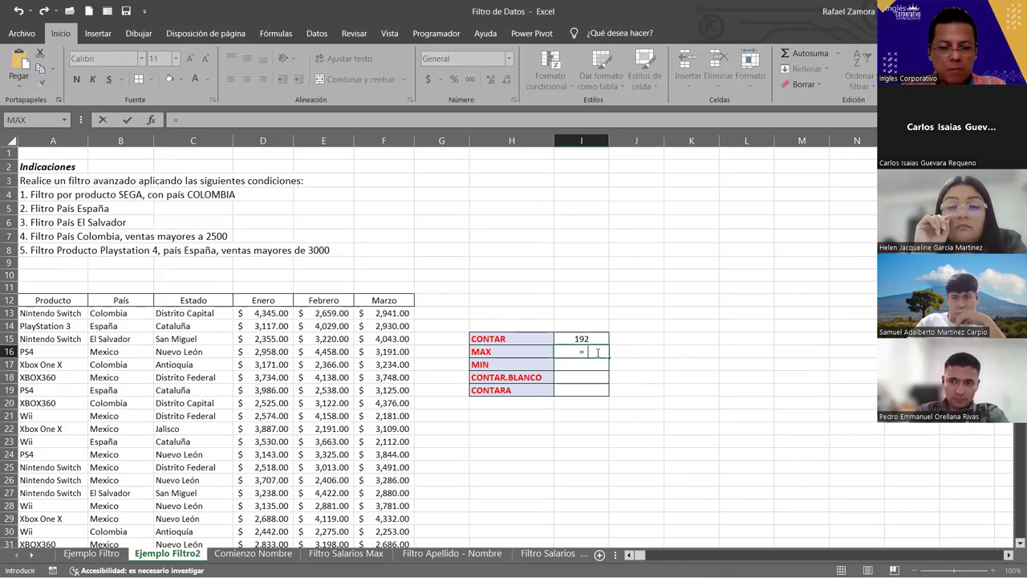
pyautogui.write('MAX')
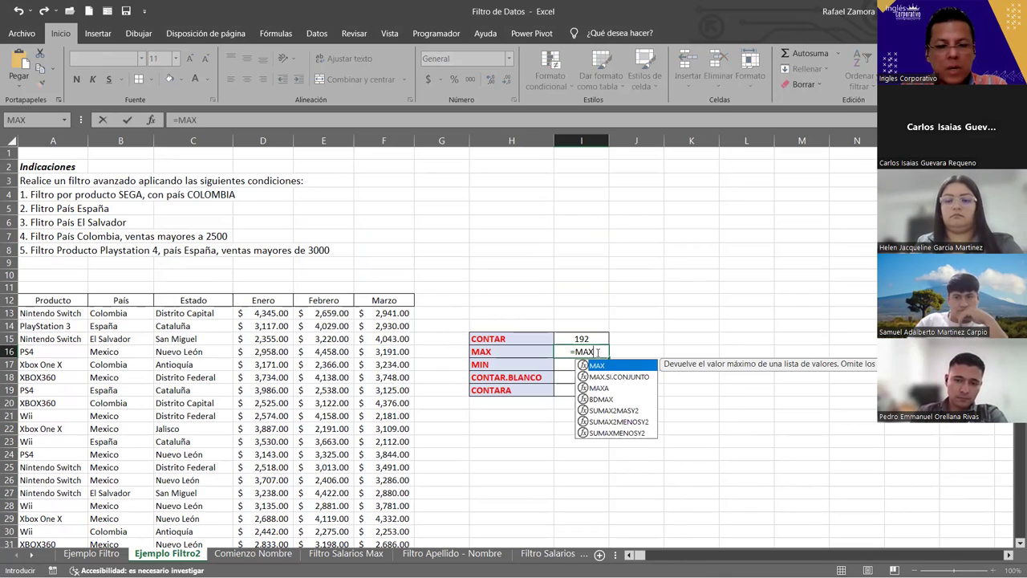
pyautogui.write('(')
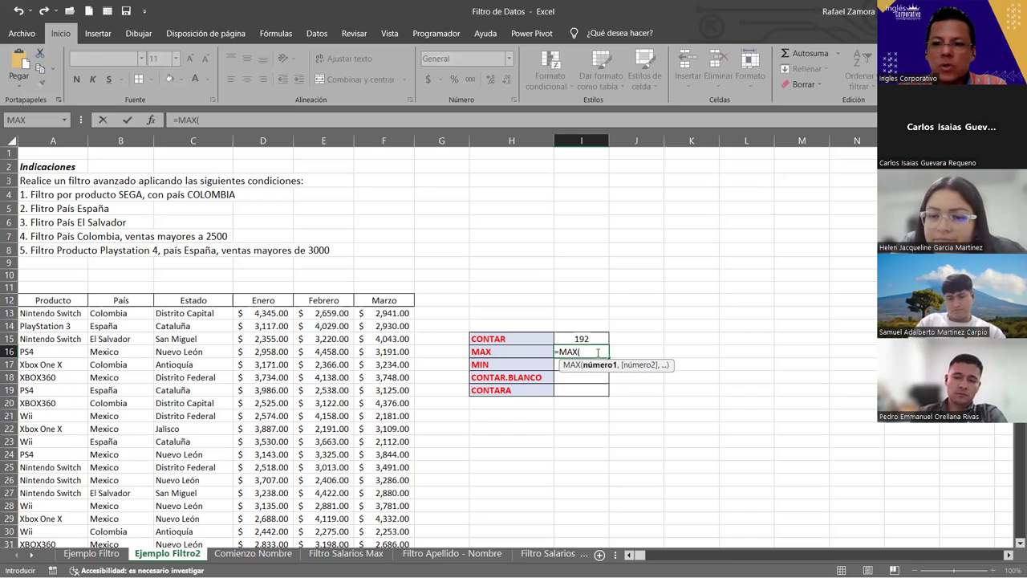
pyautogui.click(283, 313)
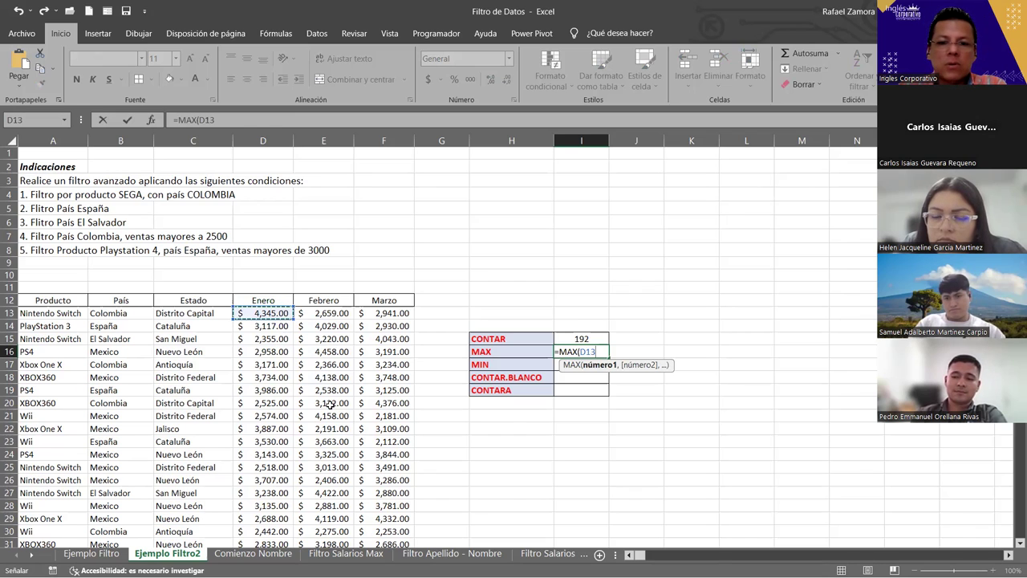
pyautogui.keyDown('ctrl'); pyautogui.click(263, 326); pyautogui.keyUp('ctrl')
pyautogui.keyDown('ctrl'); pyautogui.click(263, 339); pyautogui.keyUp('ctrl')
pyautogui.keyDown('ctrl'); pyautogui.click(263, 352); pyautogui.keyUp('ctrl')
pyautogui.keyDown('ctrl'); pyautogui.click(324, 338); pyautogui.keyUp('ctrl')
pyautogui.keyDown('ctrl'); pyautogui.click(323, 378); pyautogui.keyUp('ctrl')
pyautogui.keyDown('ctrl'); pyautogui.click(324, 166); pyautogui.keyUp('ctrl')
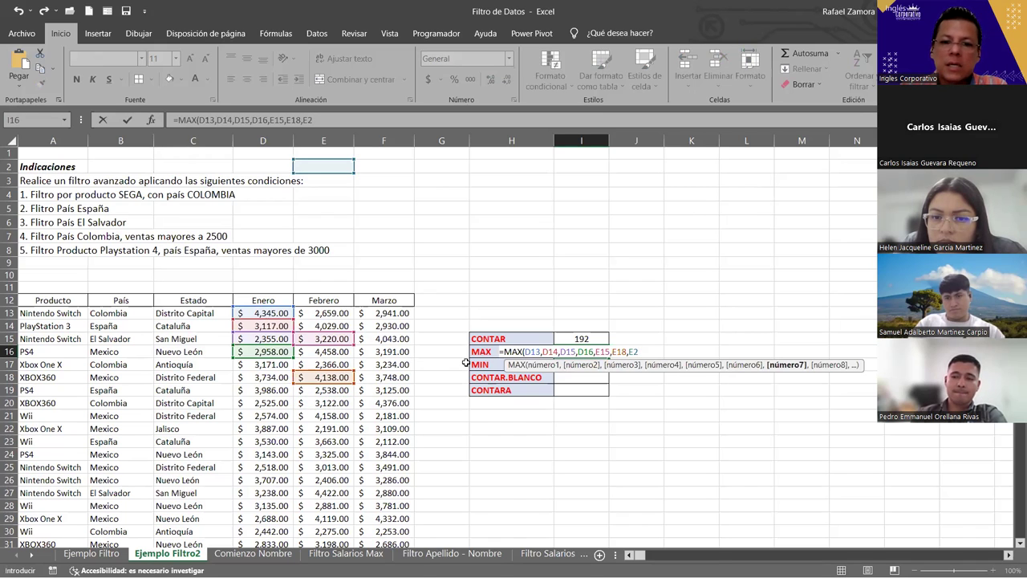
pyautogui.press('BackSpace')
pyautogui.press('BackSpace')
pyautogui.press('BackSpace')
pyautogui.click(277, 313)
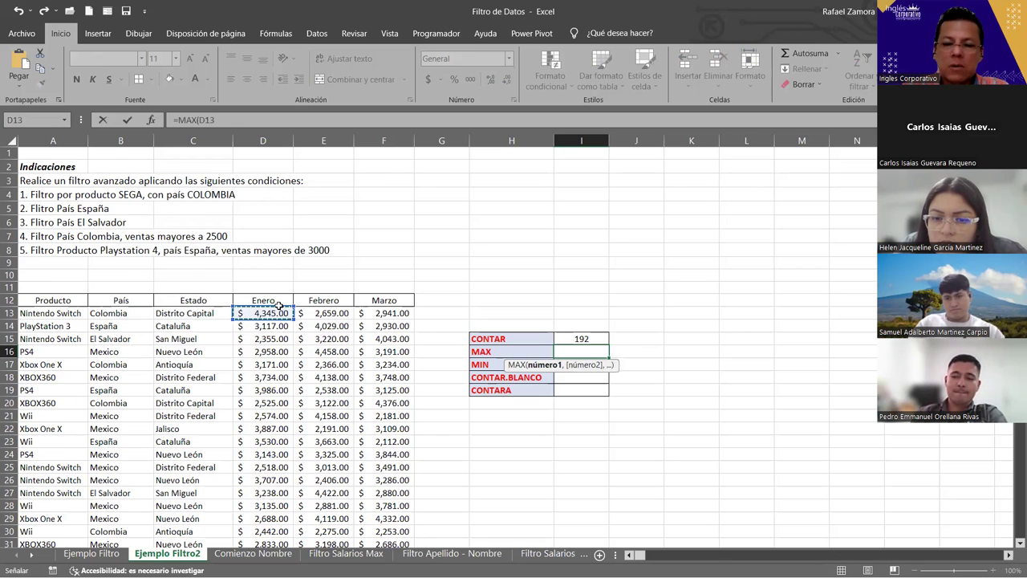
pyautogui.moveTo(278, 313); pyautogui.dragTo(384, 542)
pyautogui.press('Return')
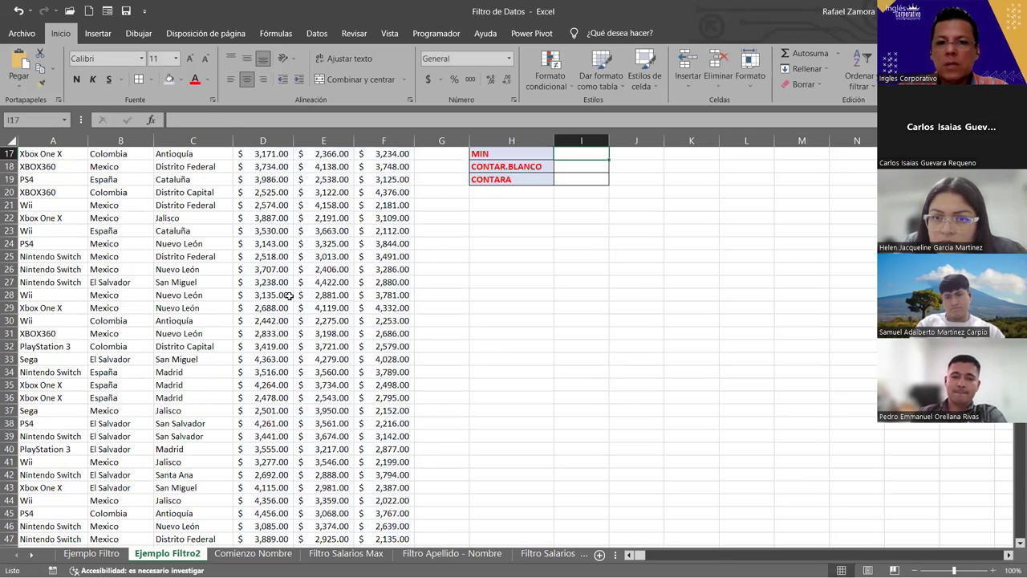
# Widen column I so the $4,458.00 maximum fits
pyautogui.scroll(2, 402, 295)
pyautogui.scroll(1, 577, 296)
pyautogui.click(635, 297)
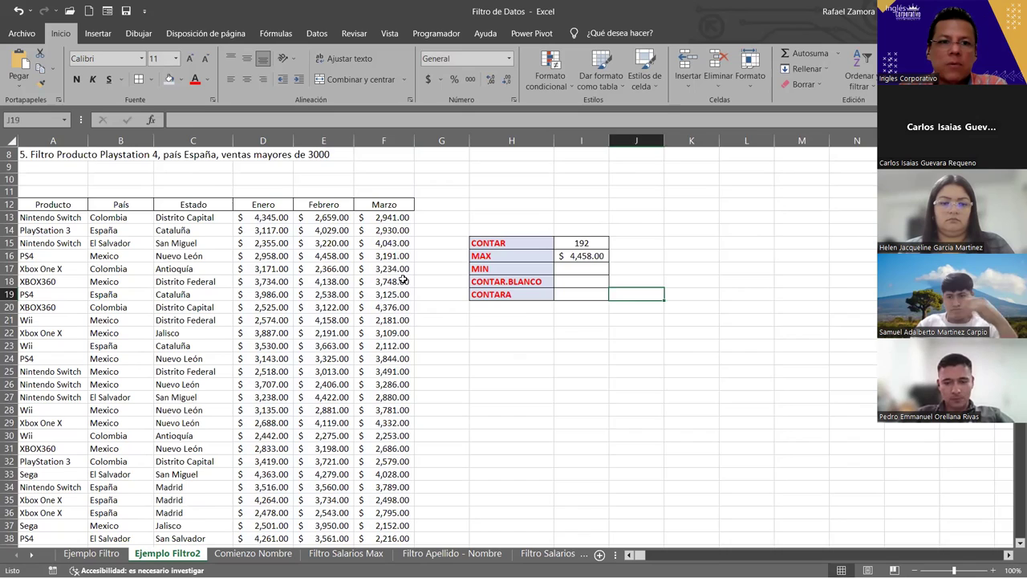
pyautogui.moveTo(617, 138); pyautogui.dragTo(625, 138)
pyautogui.click(292, 282)
# Enter =MIN(D13:F76) in I17, returning $2,022.00, and check the formula
pyautogui.click(383, 292)
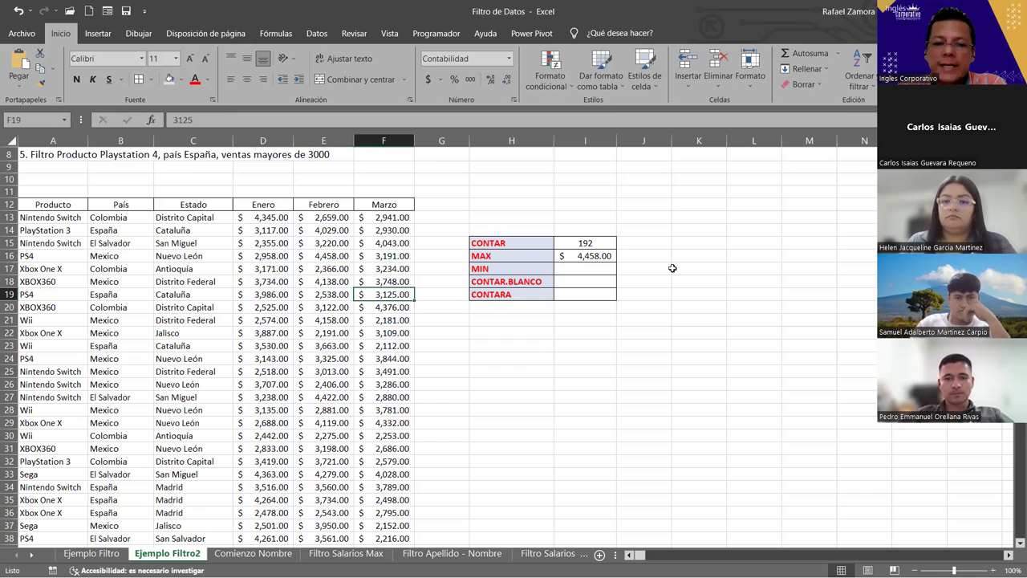
pyautogui.click(271, 218)
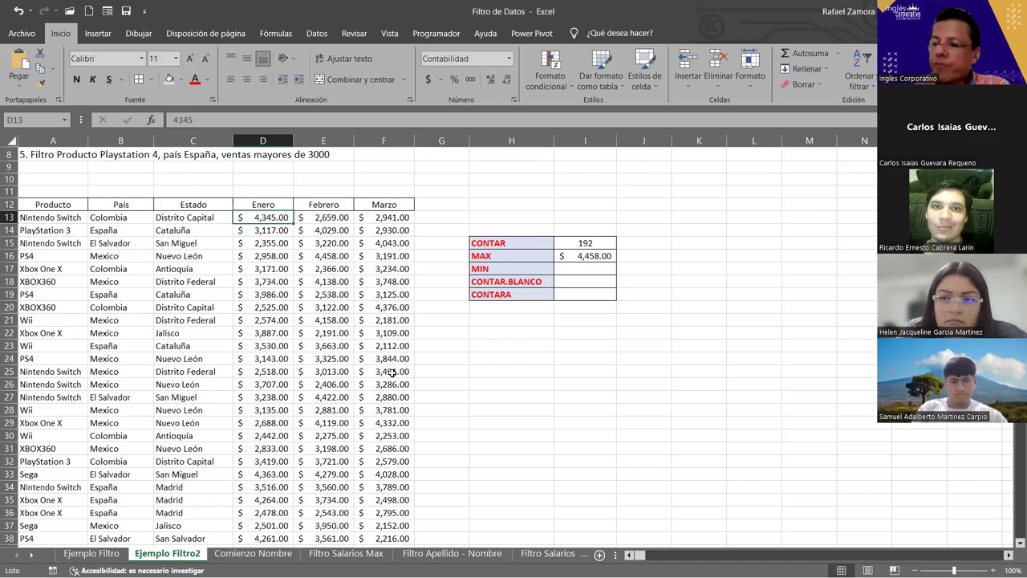
pyautogui.click(583, 273)
pyautogui.write('=')
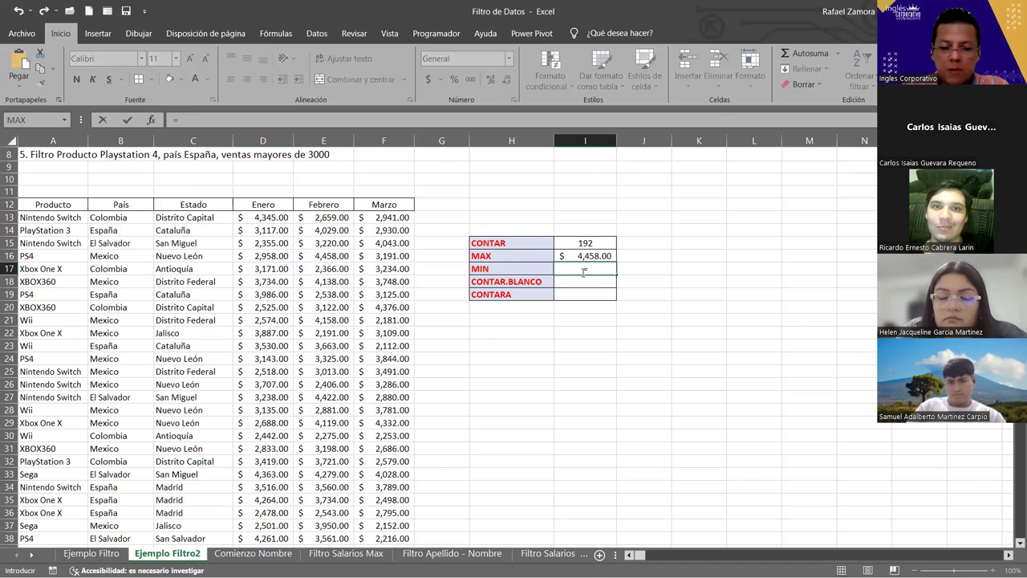
pyautogui.write('MIN(')
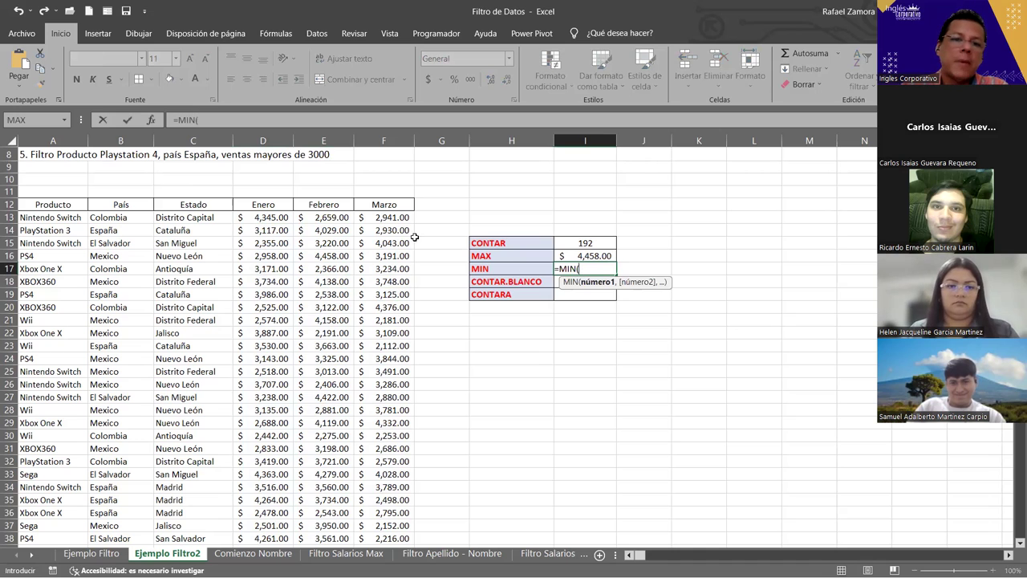
pyautogui.click(280, 217)
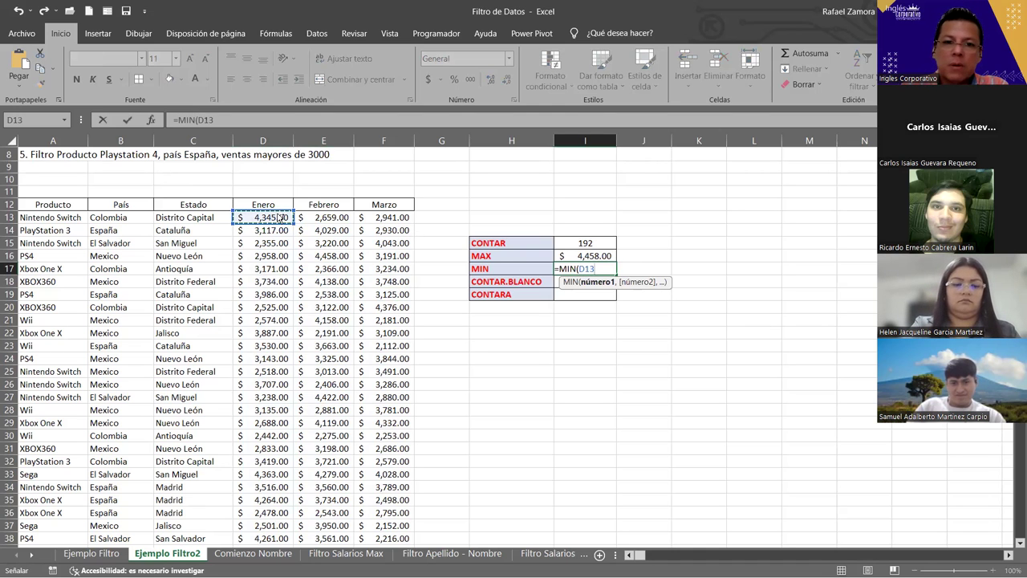
pyautogui.hotkey('ctrl', 'shift', 'Right')
pyautogui.hotkey('ctrl', 'shift', 'Down')
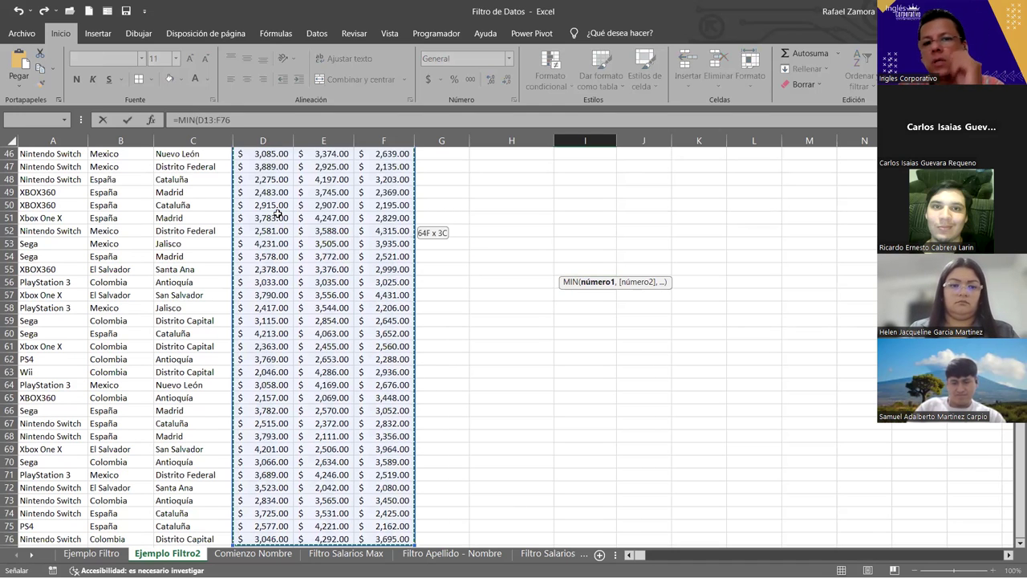
pyautogui.press('Return')
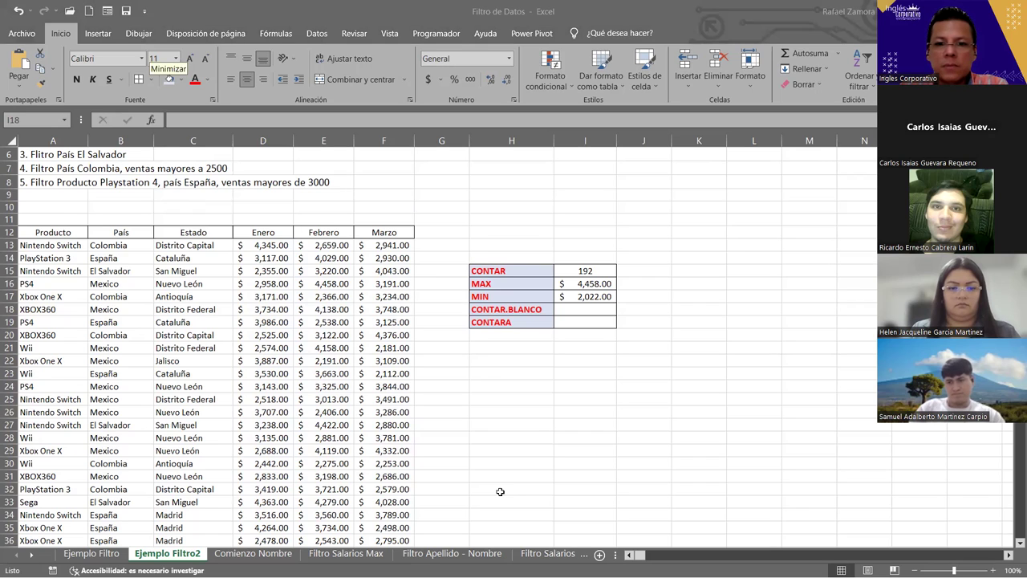
pyautogui.click(578, 272)
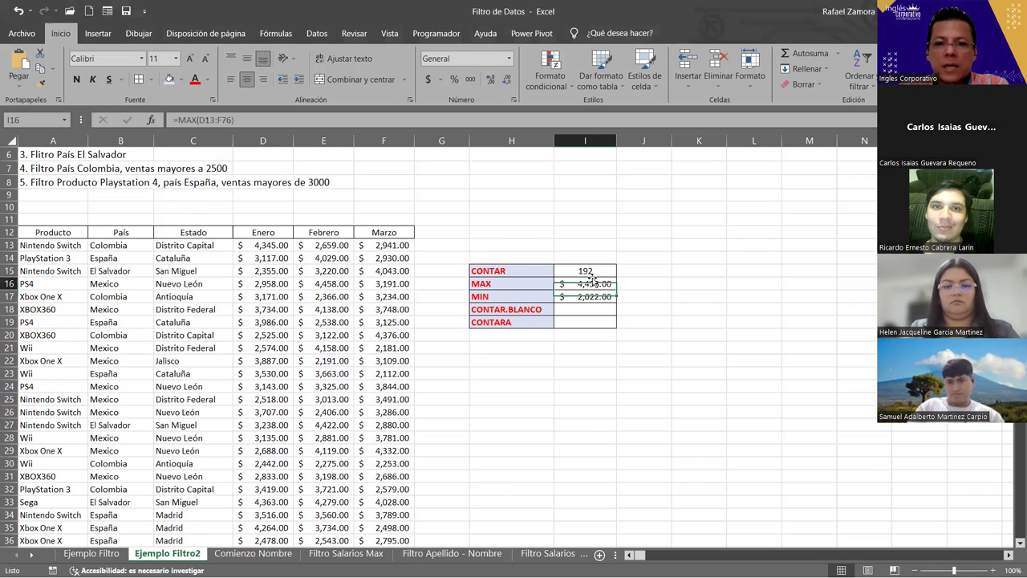
pyautogui.click(599, 297)
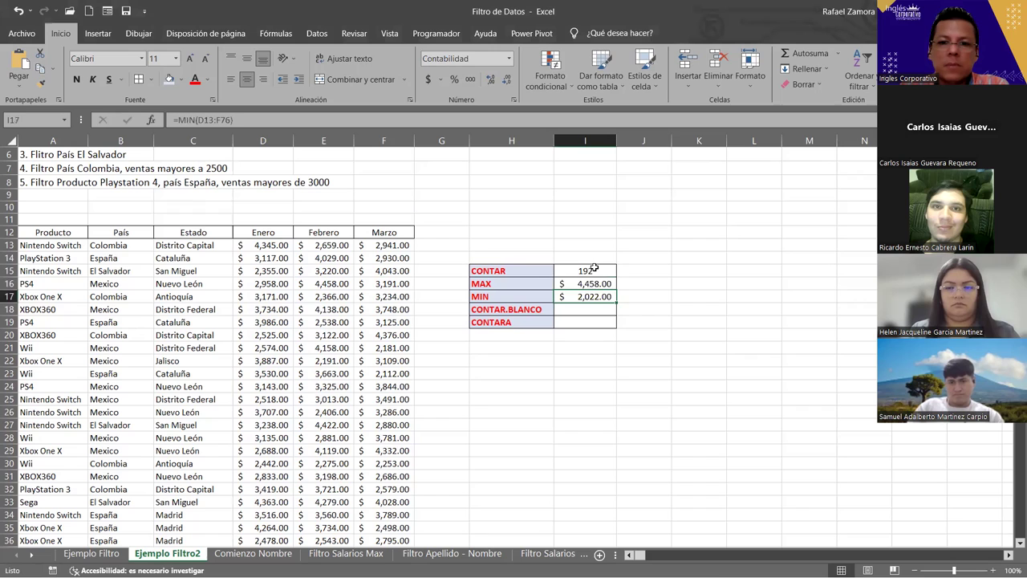
pyautogui.moveTo(590, 271); pyautogui.dragTo(592, 297)
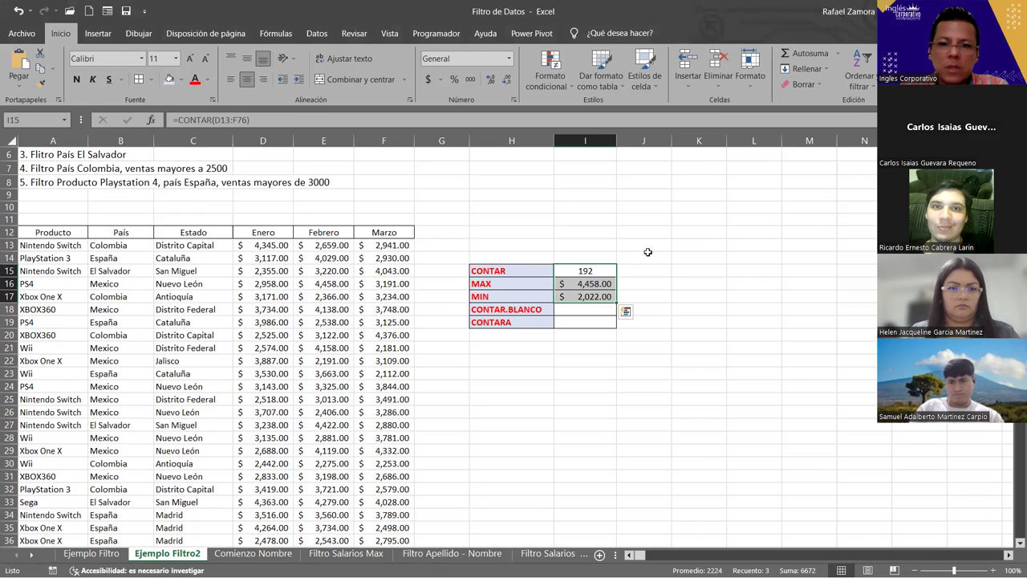
pyautogui.click(666, 268)
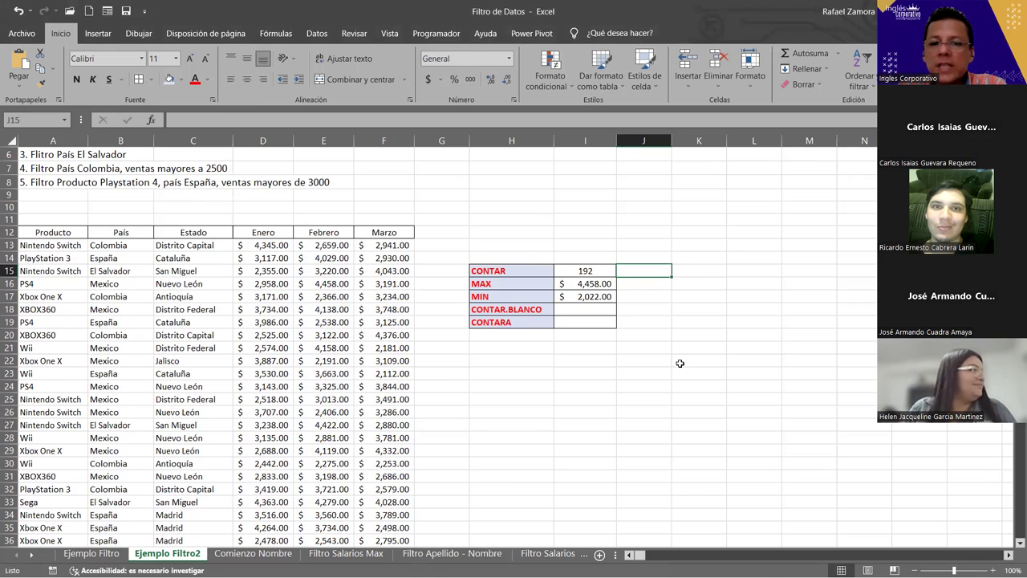
# Abandon the unfinished CONTAR entry in cell J15
pyautogui.press('F2')
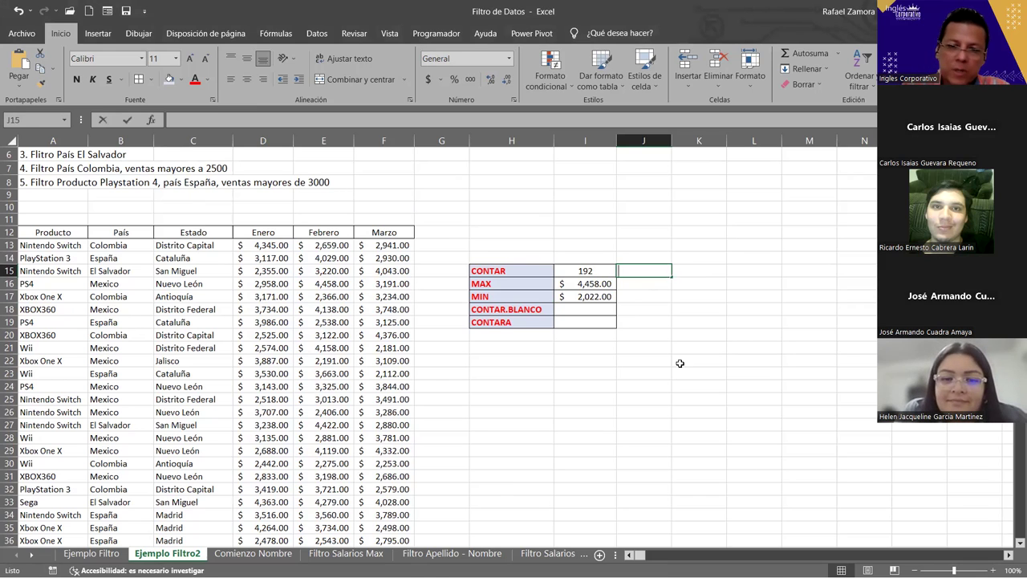
pyautogui.write('=')
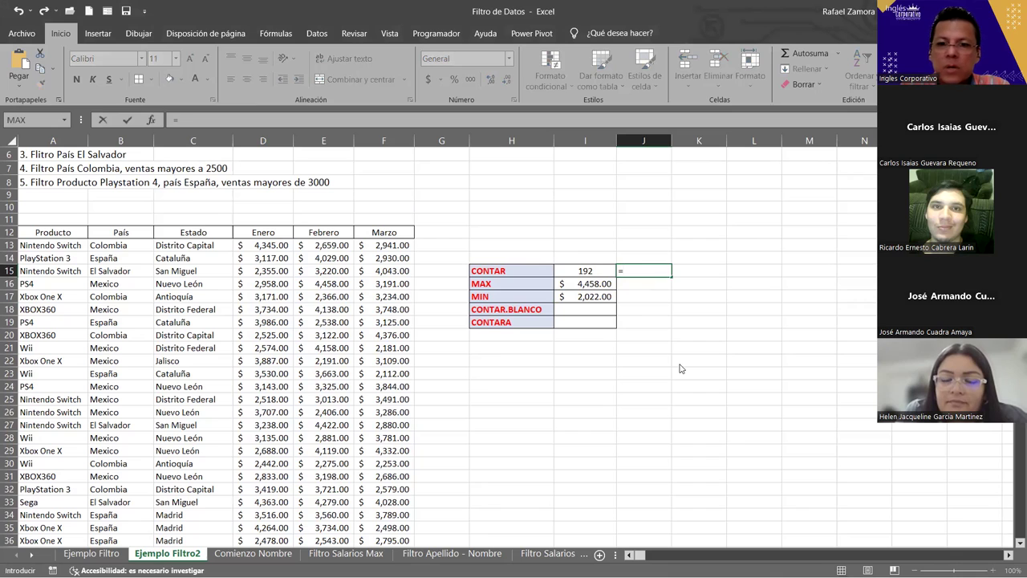
pyautogui.write('CONT')
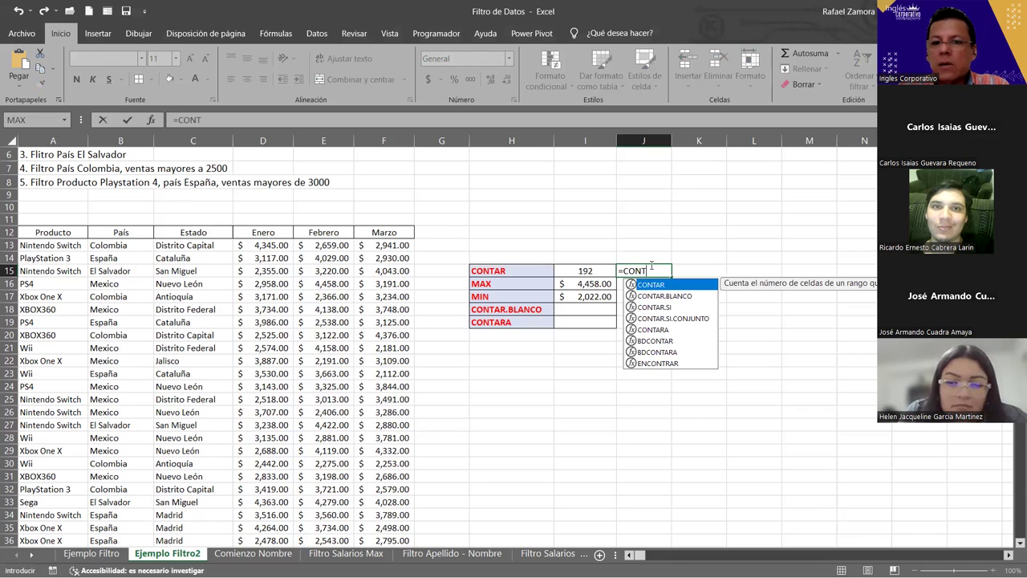
pyautogui.press('Escape')
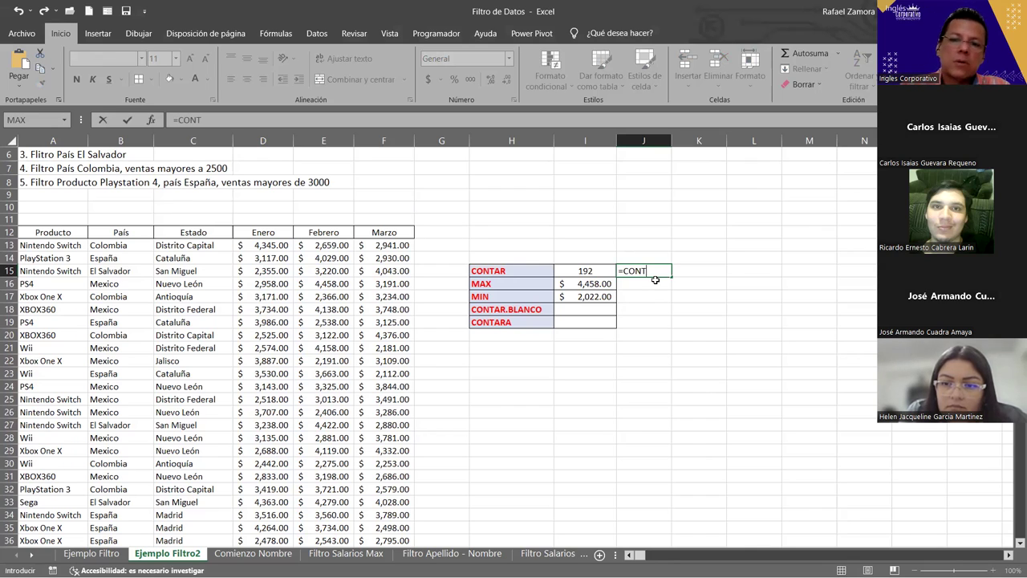
pyautogui.press('Escape')
# Re-enter =CONTAR(D13:F76) in I15, returning 192
pyautogui.click(603, 268)
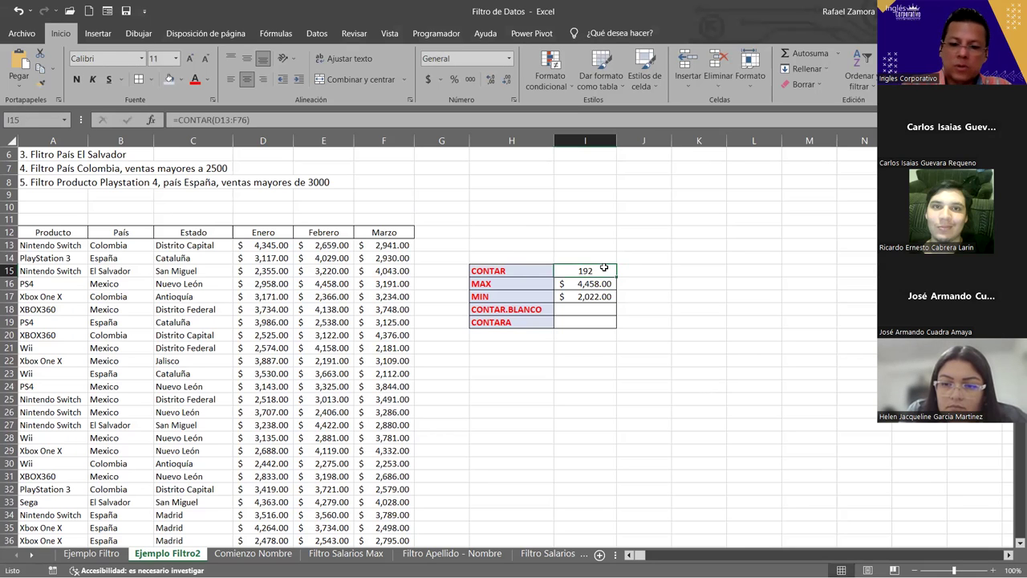
pyautogui.write('=')
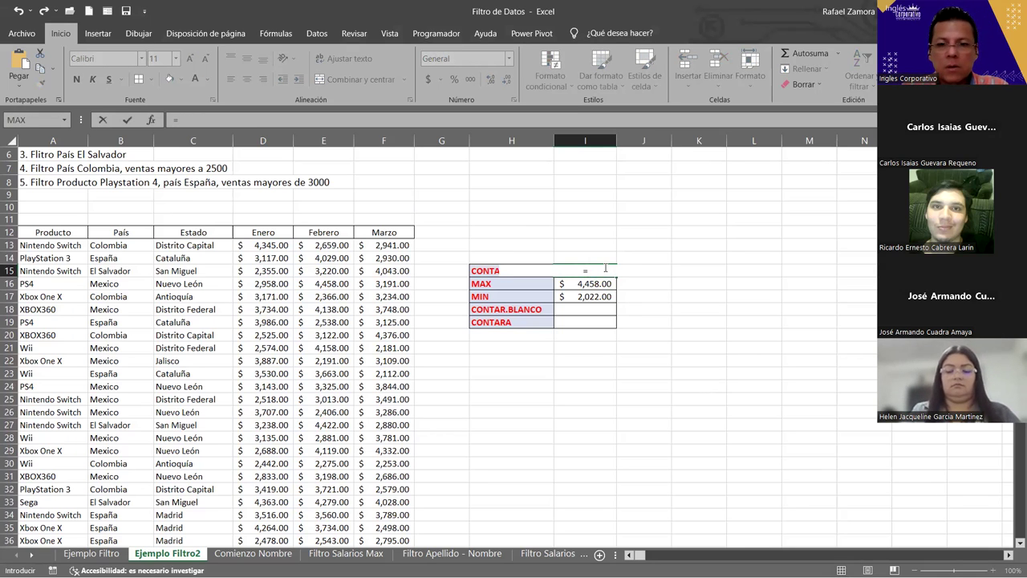
pyautogui.write('CONTAR(')
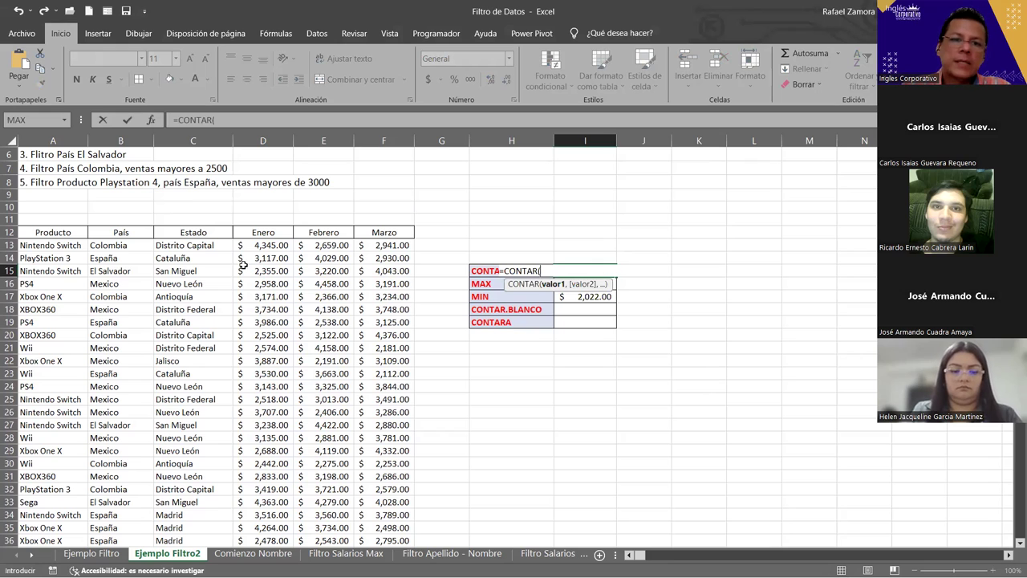
pyautogui.click(270, 244)
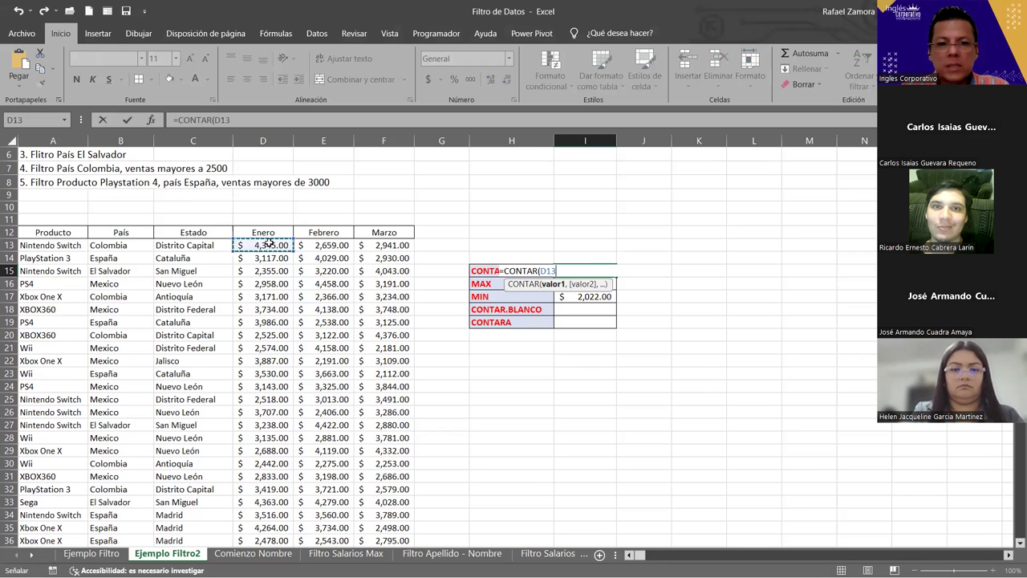
pyautogui.hotkey('ctrl', 'shift', 'Down')
pyautogui.hotkey('ctrl', 'shift', 'Right')
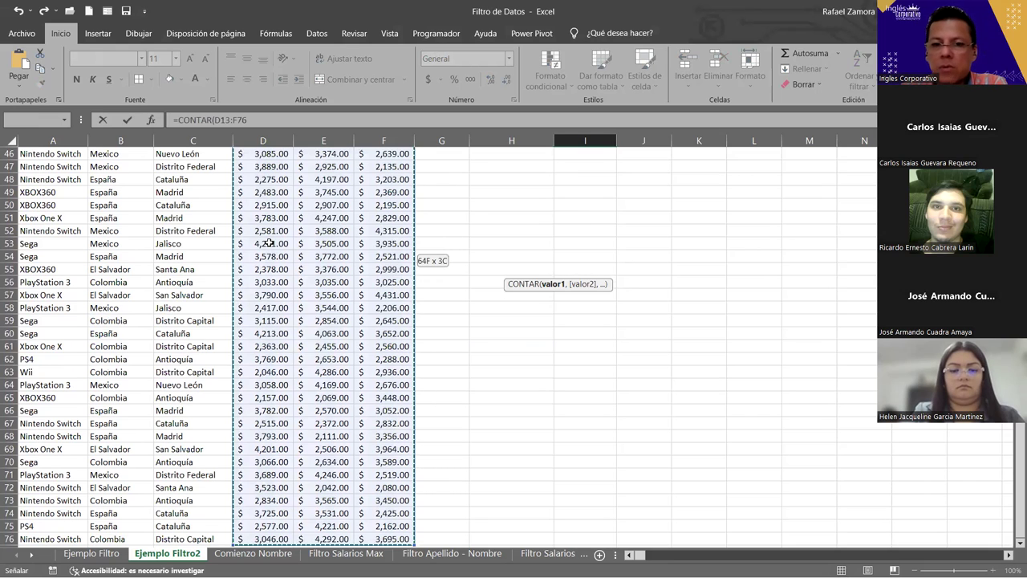
pyautogui.press('Return')
pyautogui.click(592, 341)
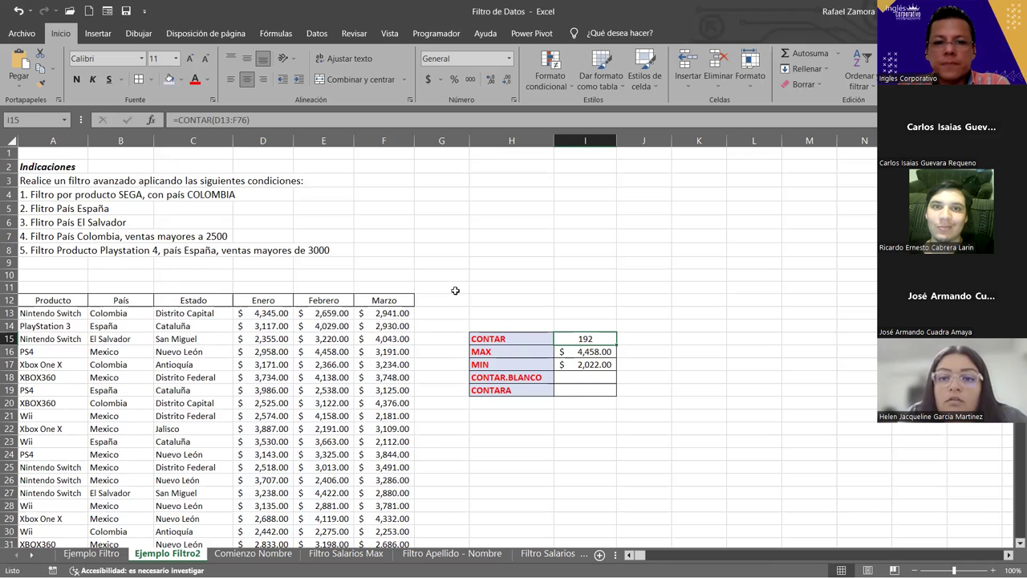
pyautogui.scroll(-1, 455, 291)
pyautogui.moveTo(269, 273)
pyautogui.mouseDown()
pyautogui.moveTo(371, 309)
pyautogui.moveTo(381, 356)
pyautogui.mouseUp()
pyautogui.click(276, 273)
pyautogui.scroll(-8, 364, 313)
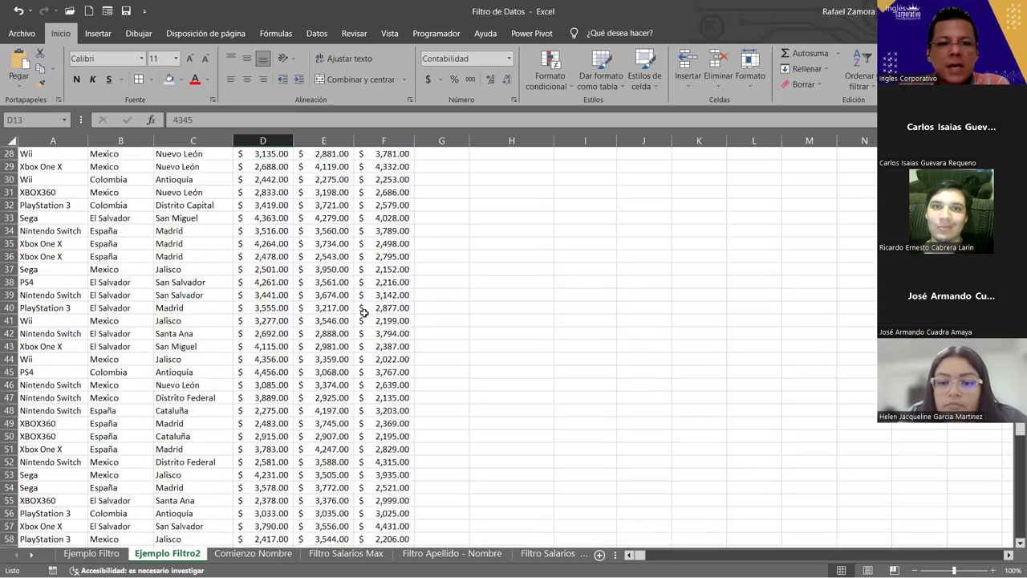
pyautogui.scroll(-9, 363, 313)
pyautogui.scroll(-4, 415, 305)
pyautogui.click(406, 269)
pyautogui.scroll(10, 422, 323)
pyautogui.scroll(11, 422, 323)
pyautogui.scroll(1, 422, 324)
pyautogui.scroll(-2, 562, 297)
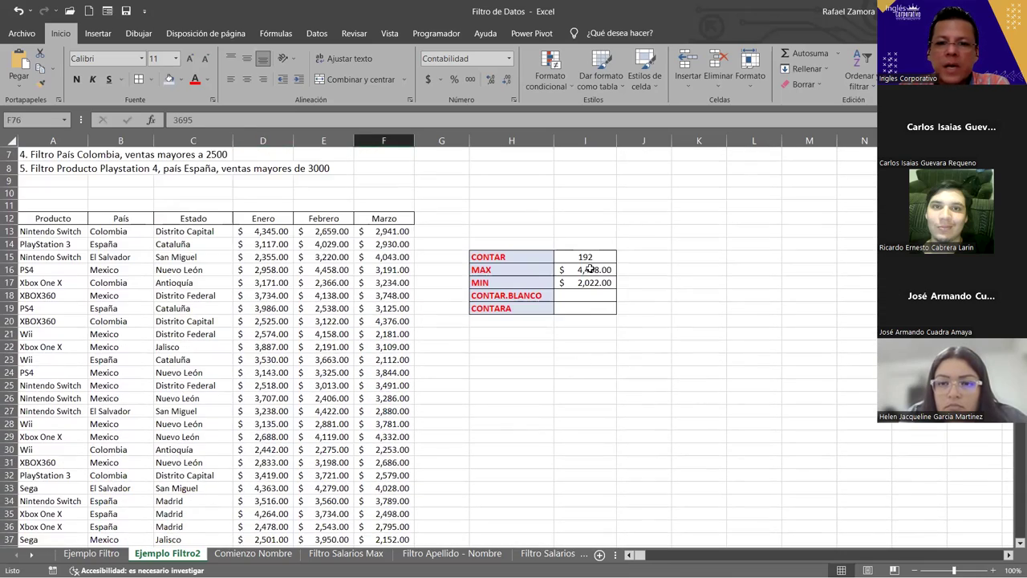
pyautogui.click(597, 255)
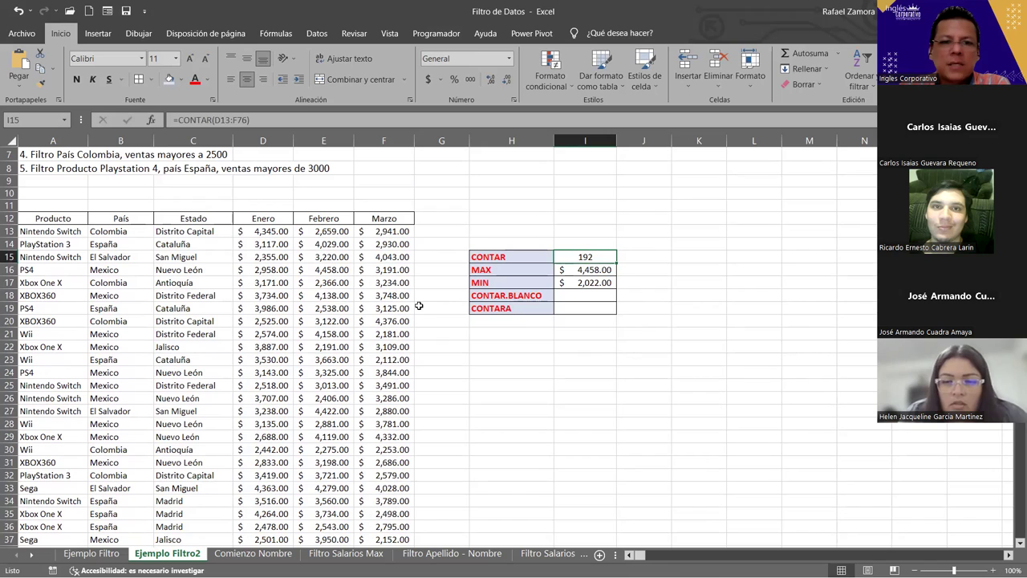
pyautogui.click(394, 233)
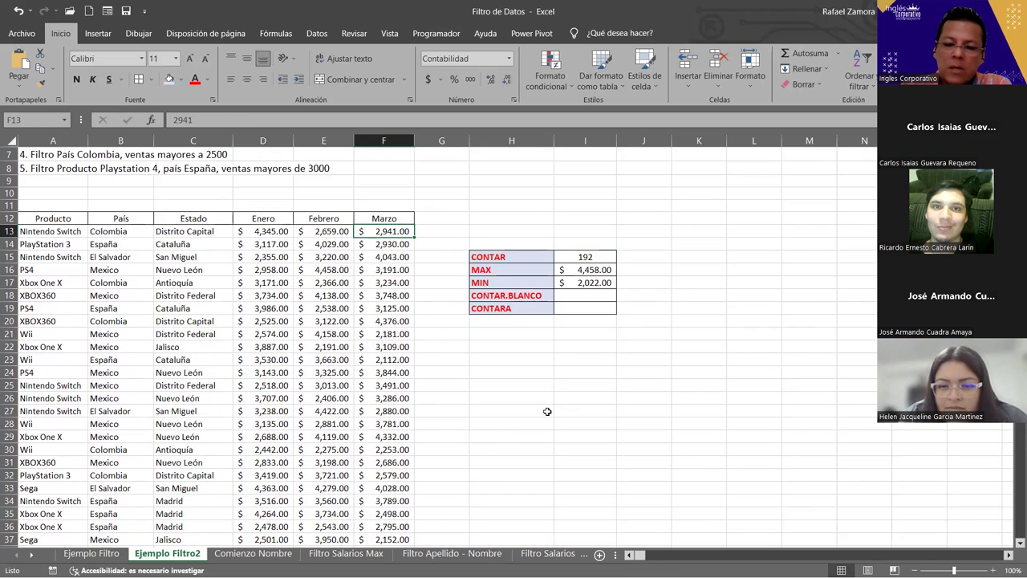
pyautogui.press('Delete')
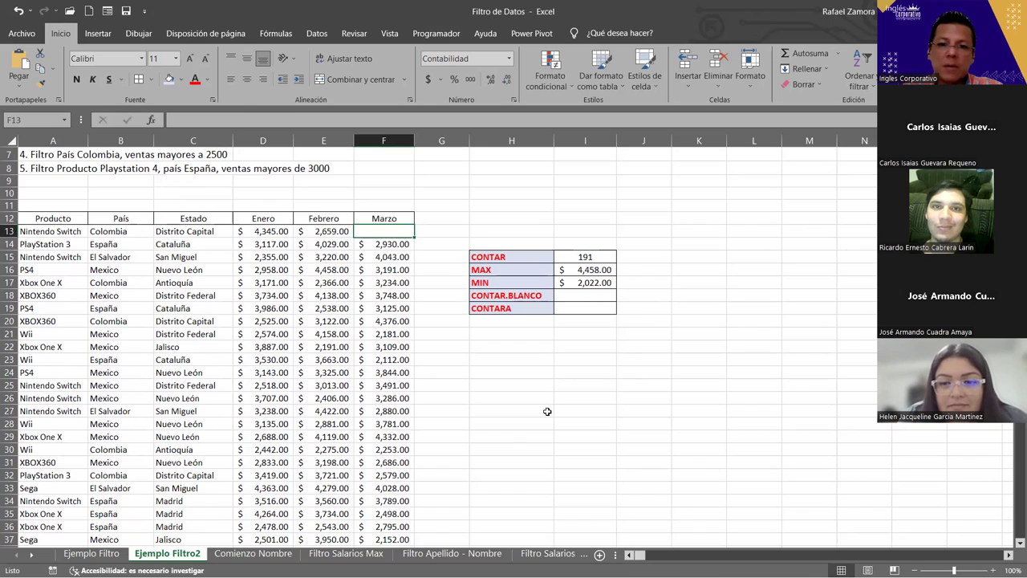
pyautogui.click(327, 230)
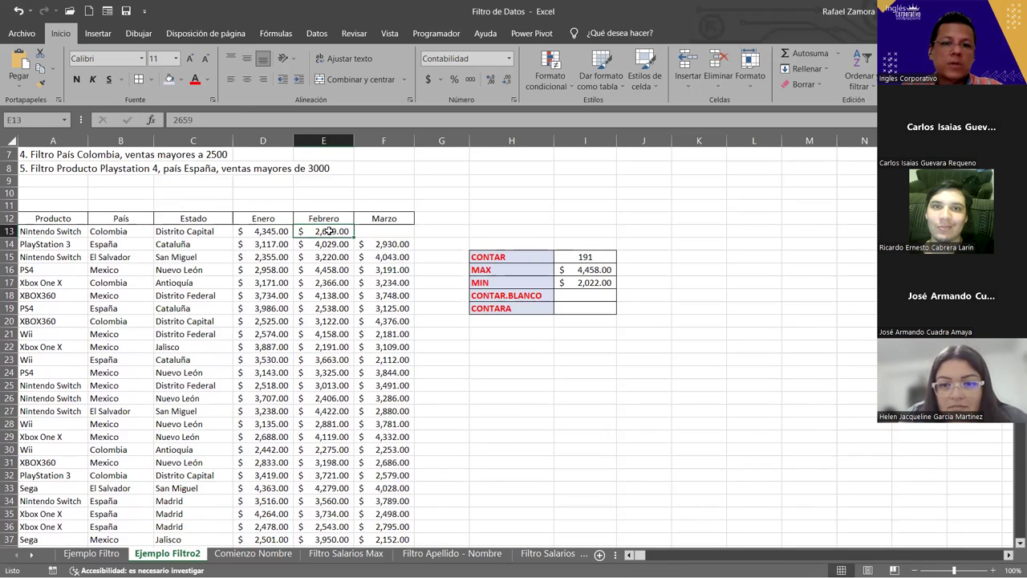
pyautogui.press('Delete')
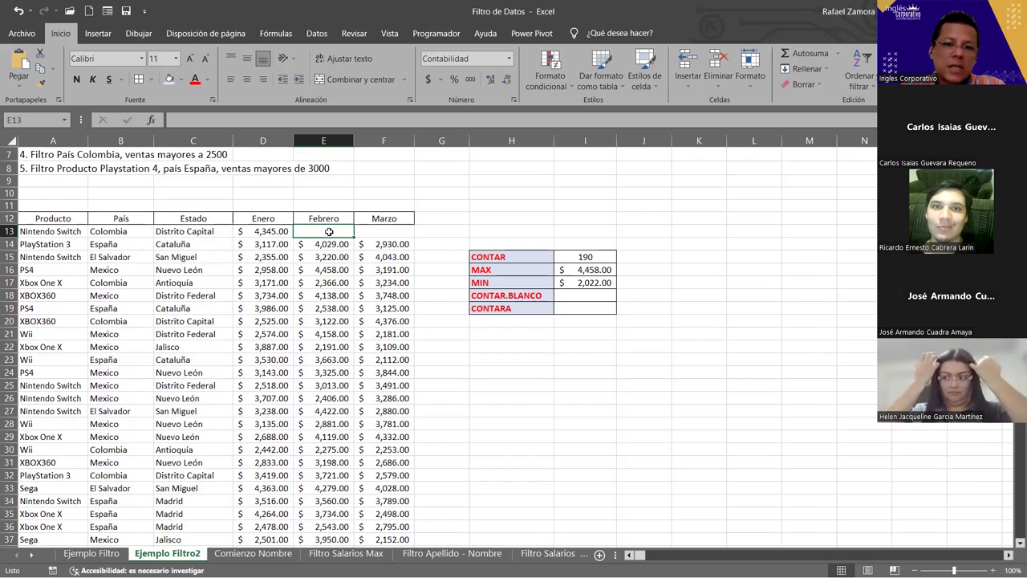
pyautogui.press('Left')
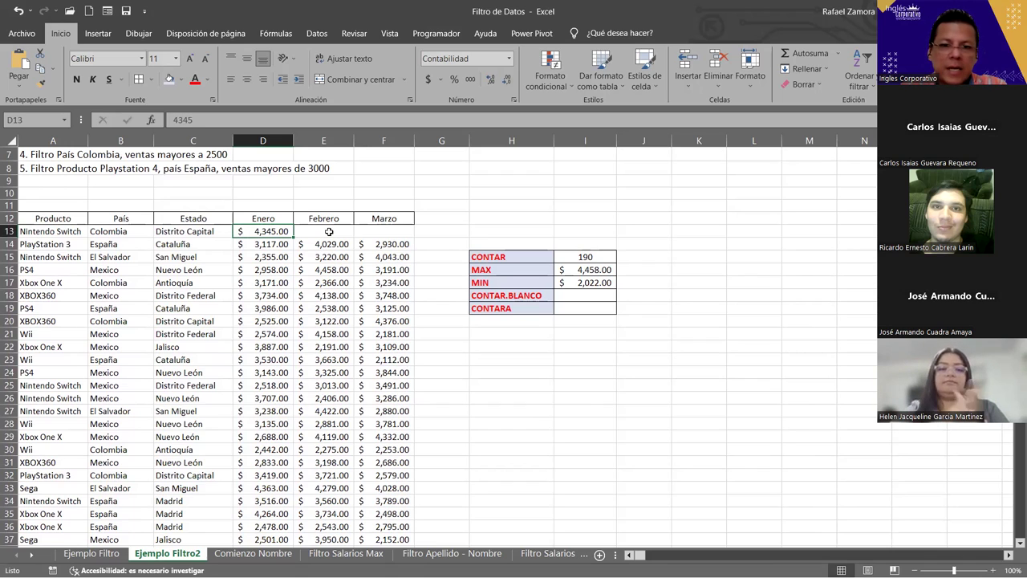
pyautogui.write('AAA')
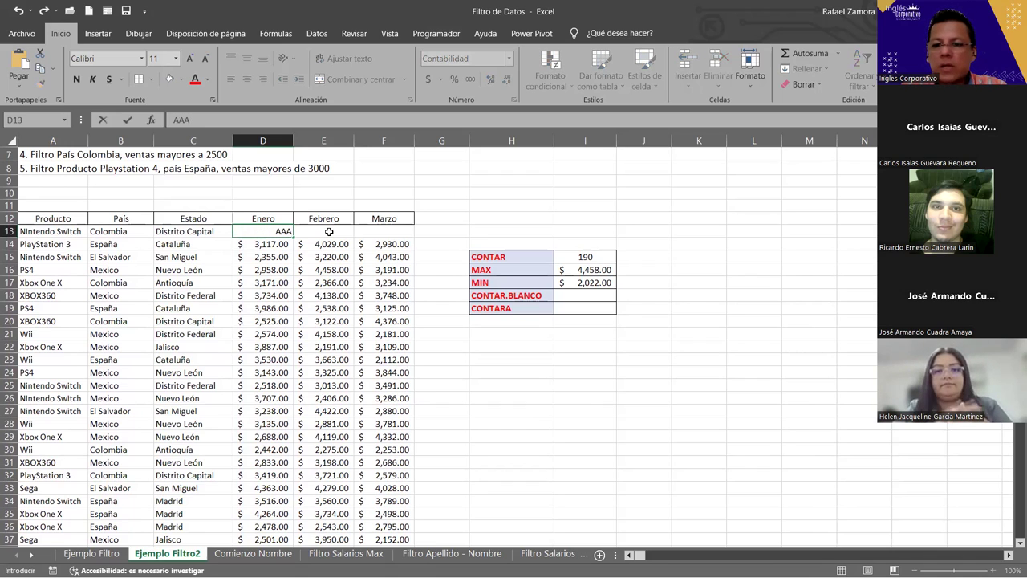
pyautogui.press('Return')
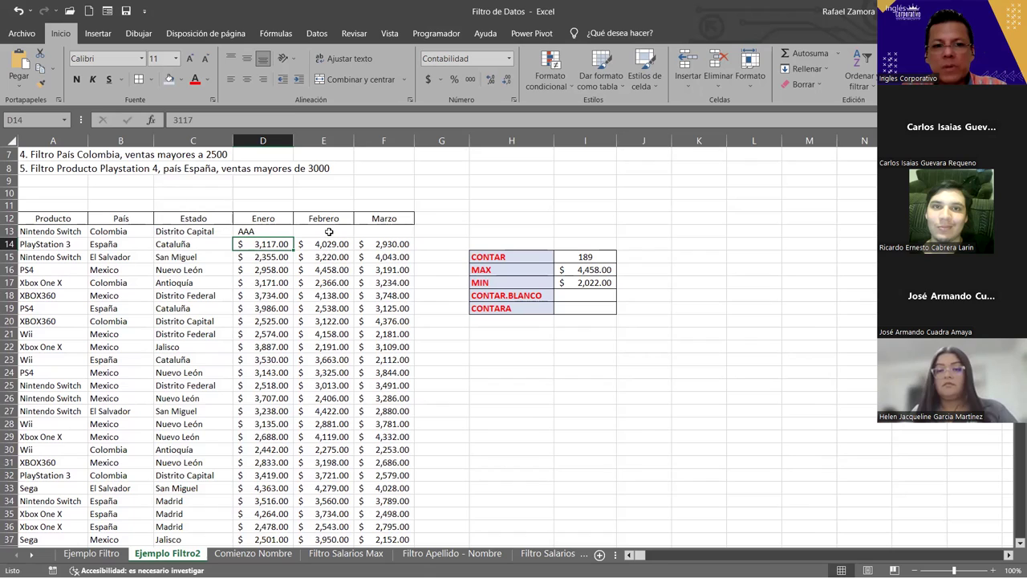
pyautogui.hotkey('ctrl', 'z')
pyautogui.hotkey('ctrl', 'z')
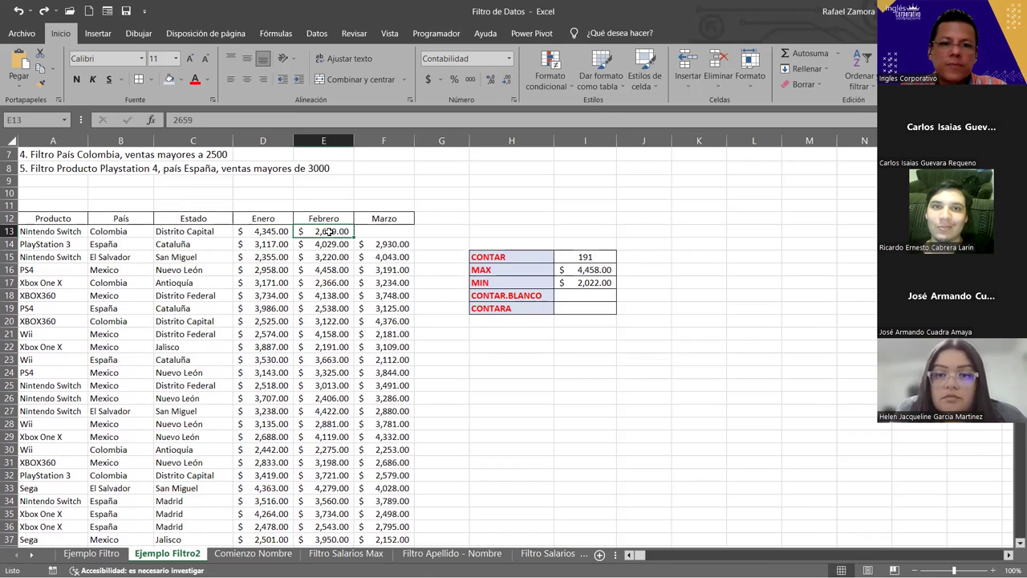
pyautogui.hotkey('ctrl', 'z')
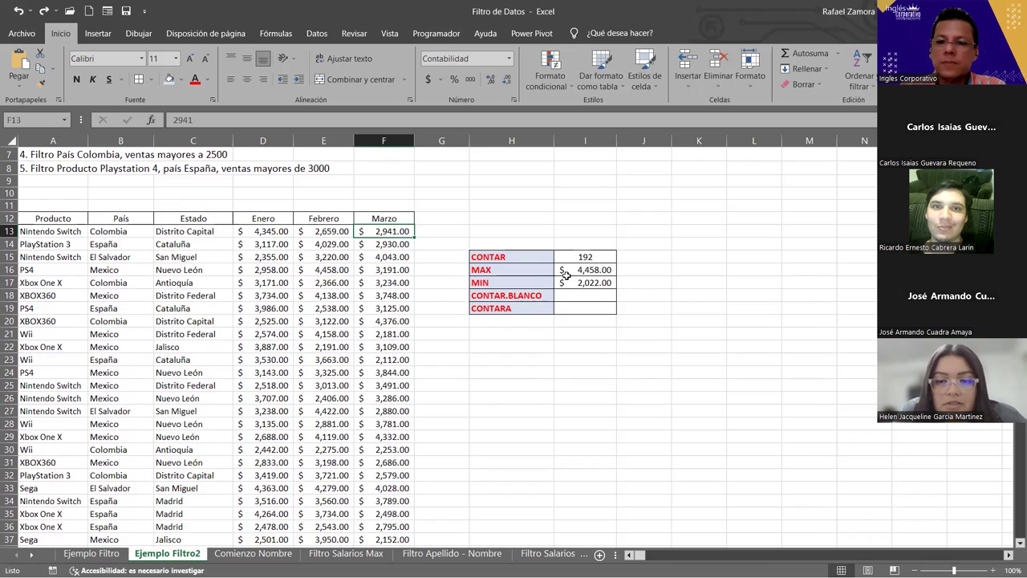
pyautogui.click(699, 330)
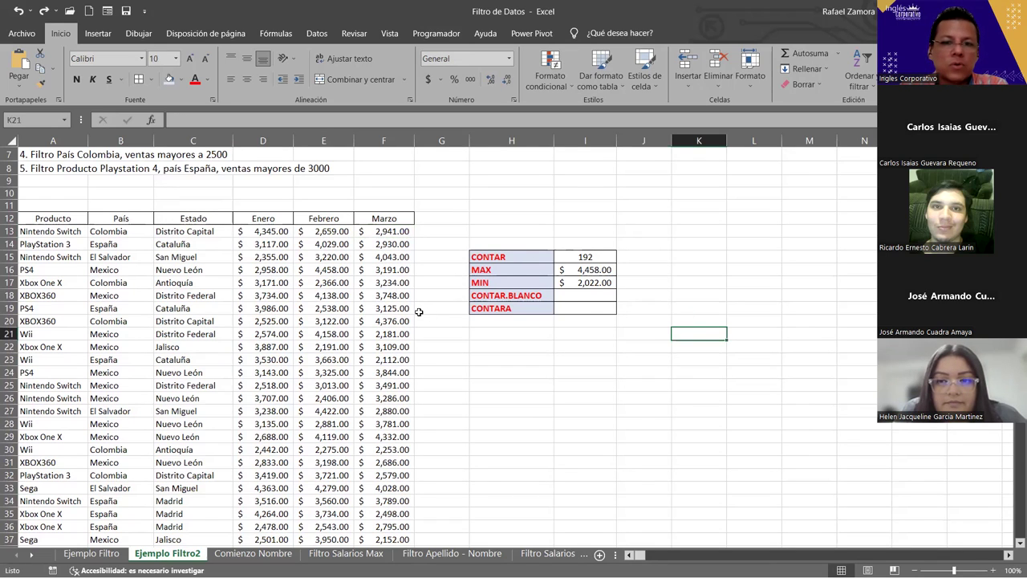
pyautogui.click(589, 298)
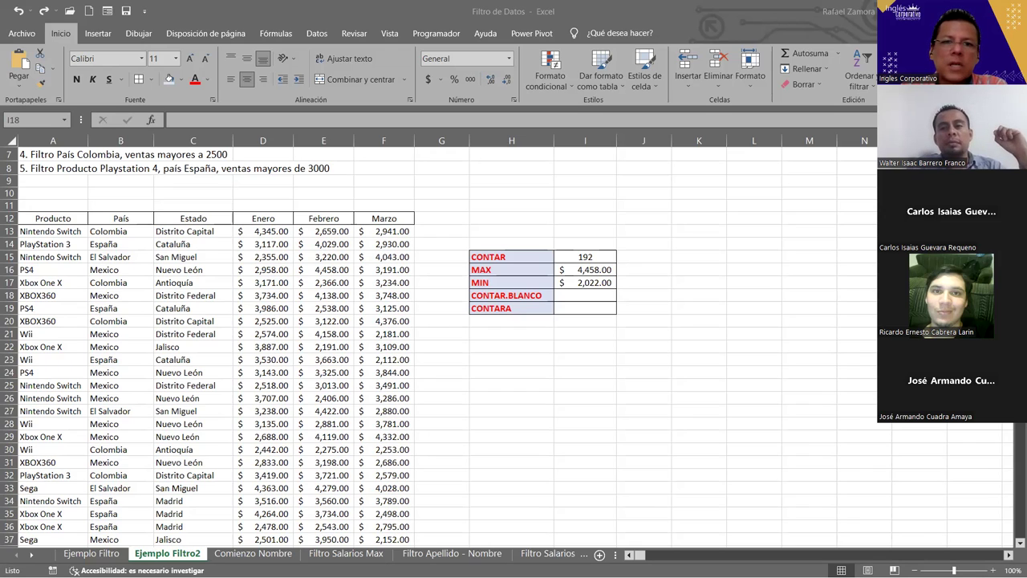
pyautogui.click(581, 385)
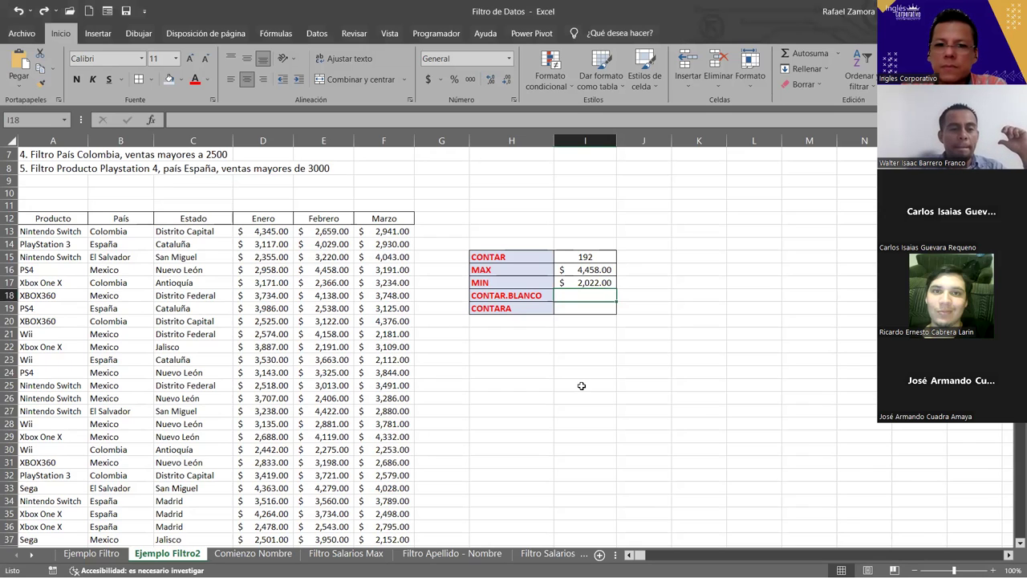
pyautogui.click(592, 294)
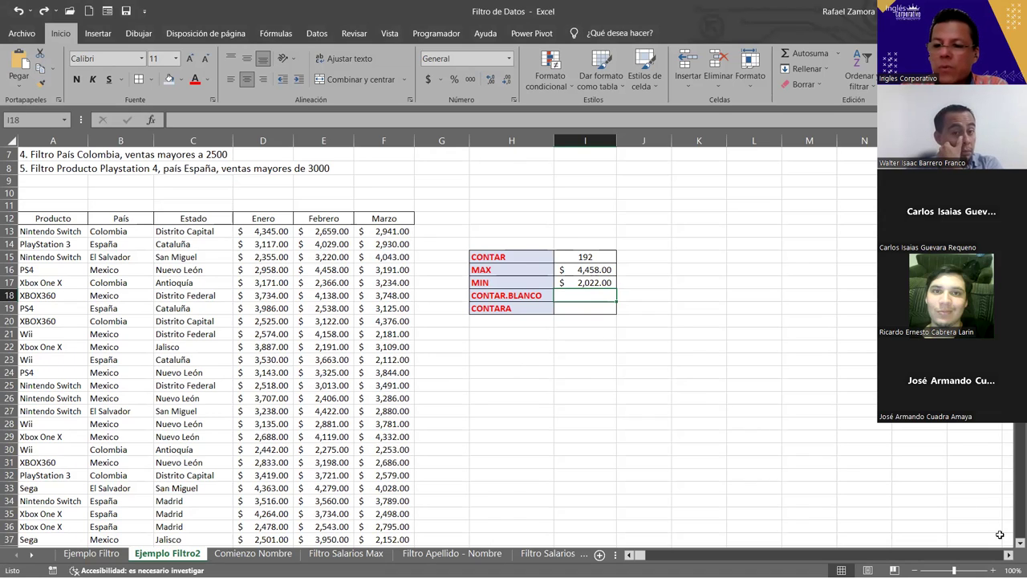
pyautogui.click(1010, 557)
# Narrow columns O to R and give O10:R17 all borders
pyautogui.click(1010, 557)
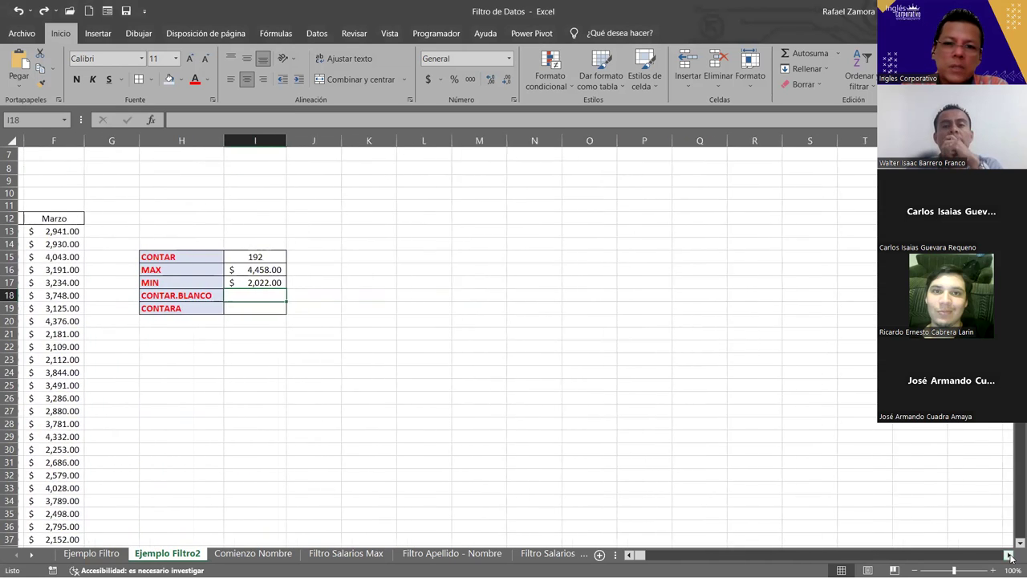
pyautogui.click(453, 138)
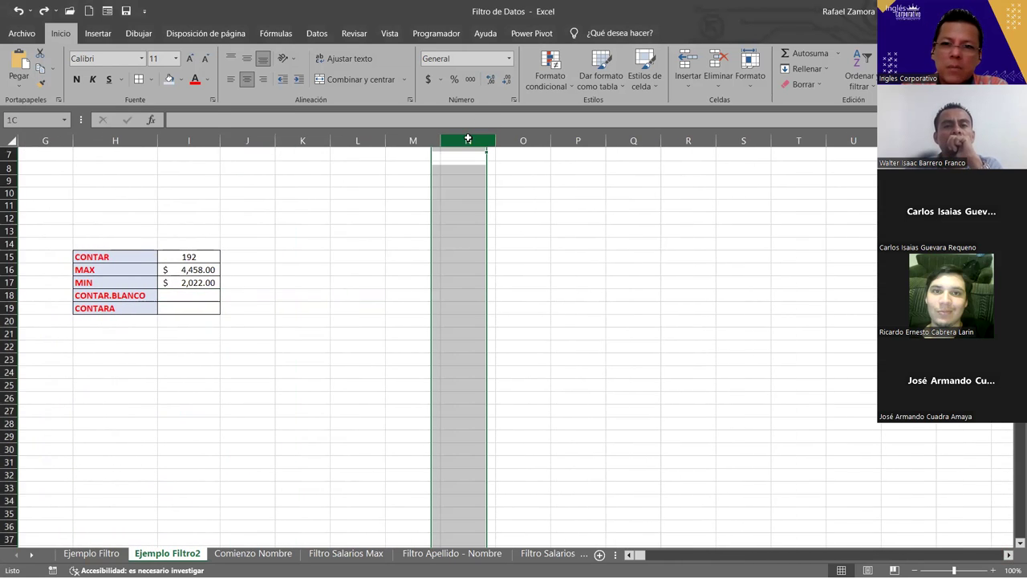
pyautogui.moveTo(730, 139); pyautogui.dragTo(732, 140)
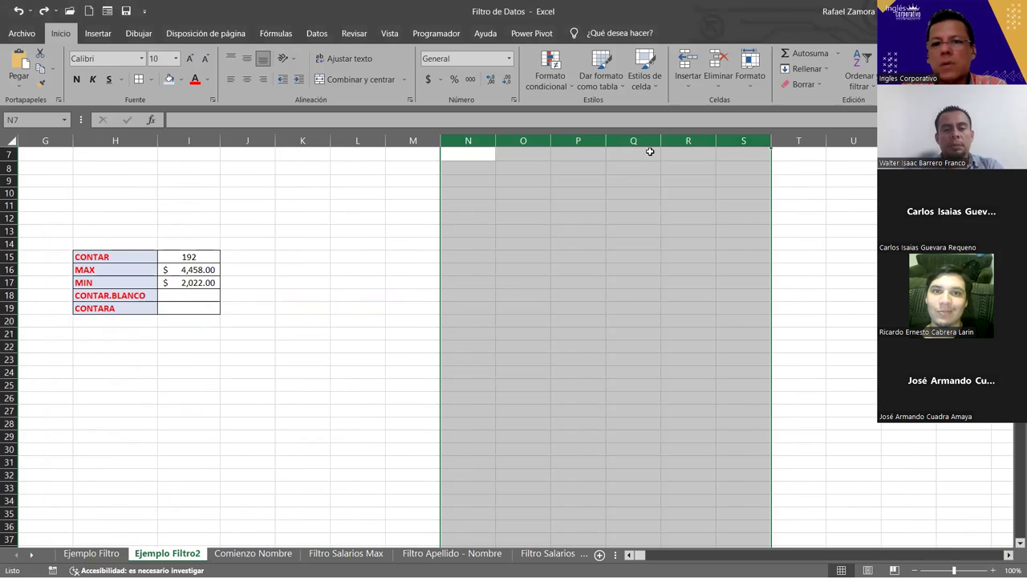
pyautogui.moveTo(523, 140); pyautogui.dragTo(697, 141)
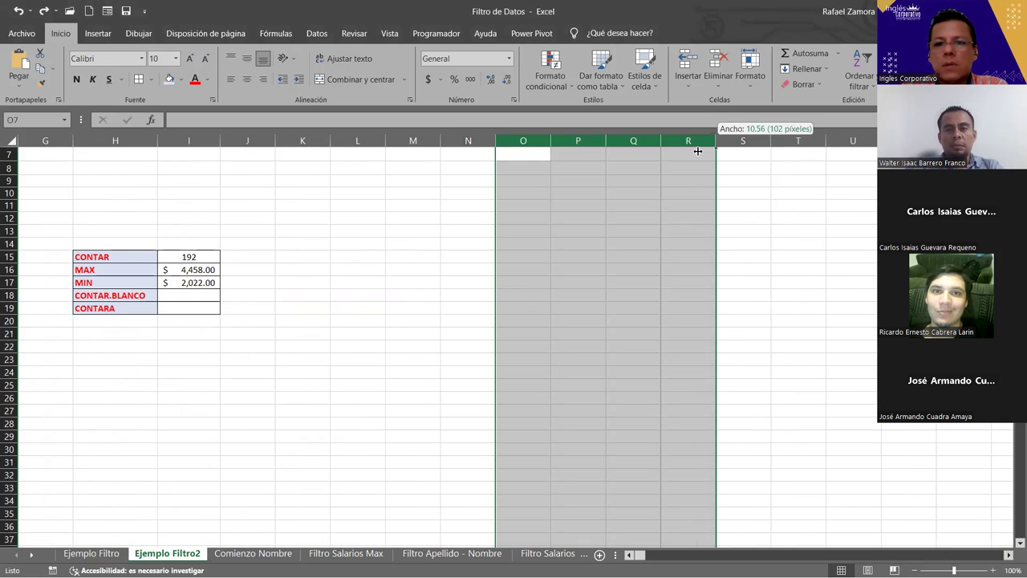
pyautogui.moveTo(506, 192)
pyautogui.mouseDown()
pyautogui.moveTo(598, 280)
pyautogui.moveTo(615, 283)
pyautogui.mouseUp()
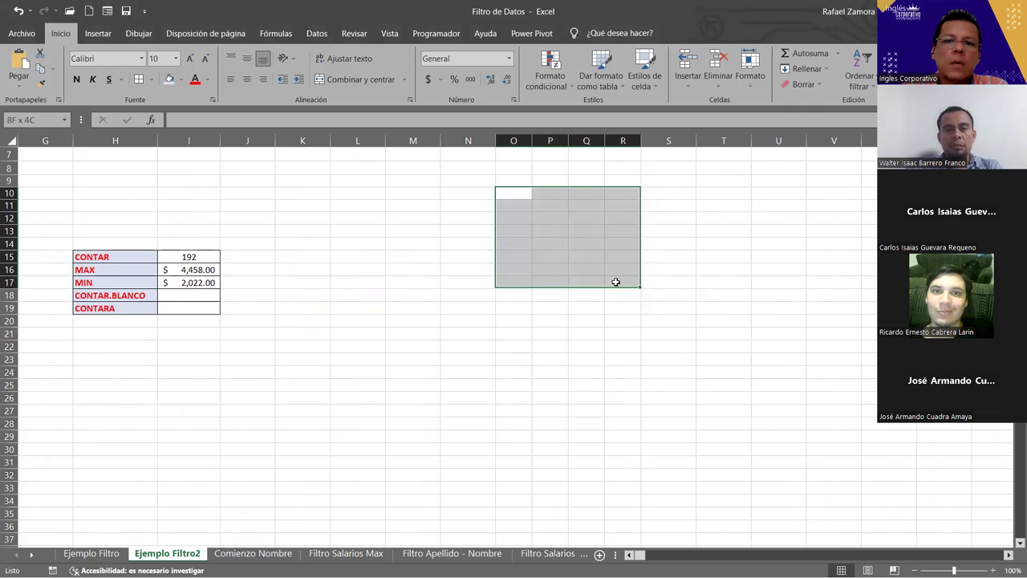
pyautogui.click(139, 80)
# Fill O10:R17 with =ALEATORIO.ENTRE(100,150) and copy the grid
pyautogui.click(504, 199)
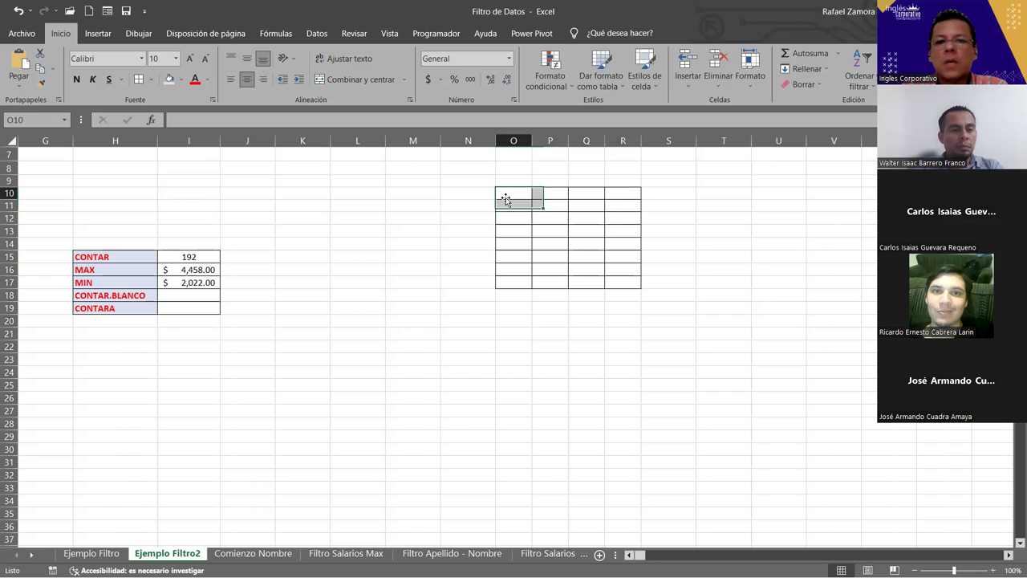
pyautogui.write('=')
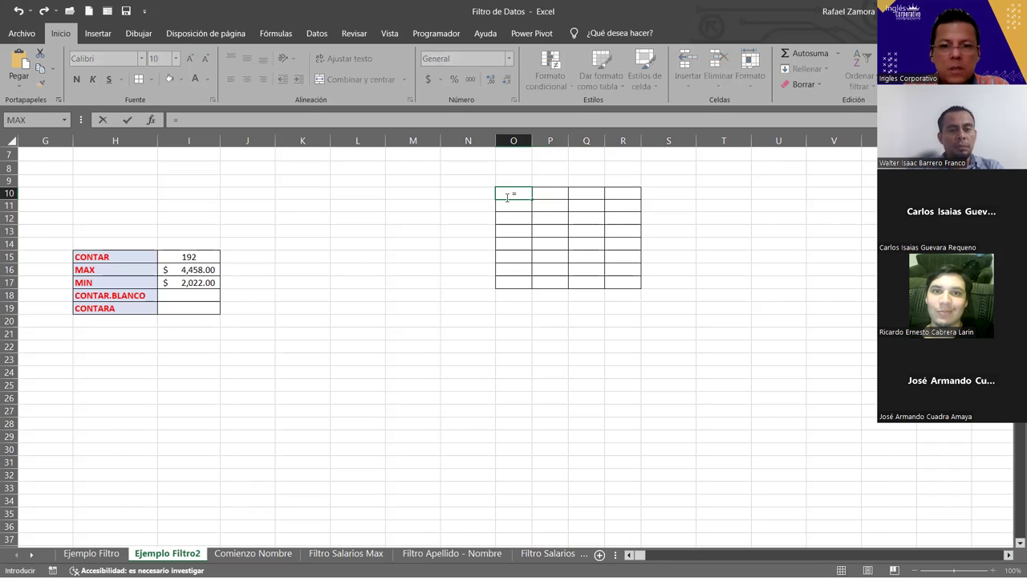
pyautogui.write('ALEATORIO.ENTRE(')
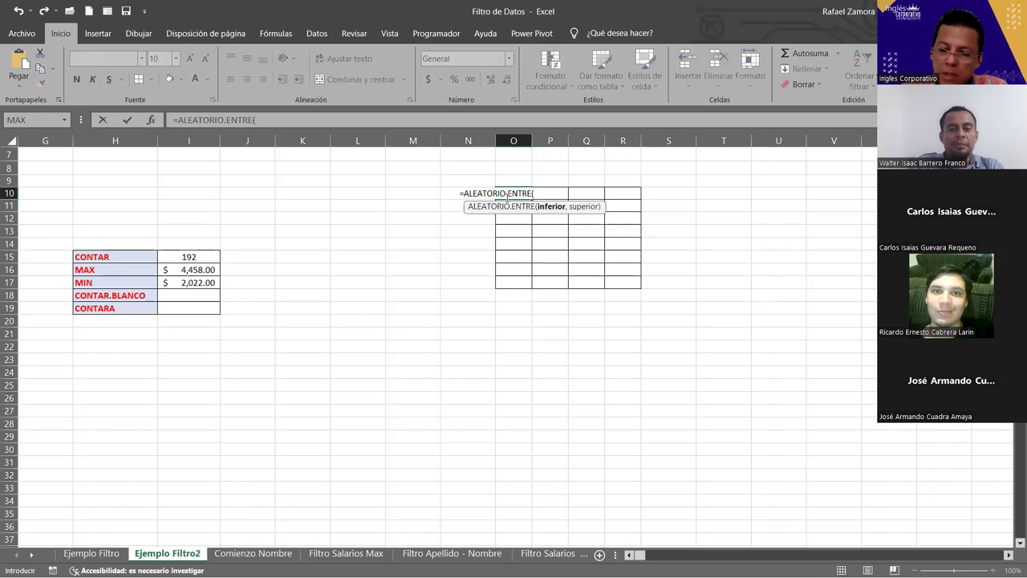
pyautogui.write('100,150')
pyautogui.press('Return')
pyautogui.click(526, 193)
pyautogui.moveTo(532, 199)
pyautogui.mouseDown()
pyautogui.moveTo(531, 287)
pyautogui.moveTo(653, 281)
pyautogui.mouseUp()
pyautogui.hotkey('ctrl', 'c')
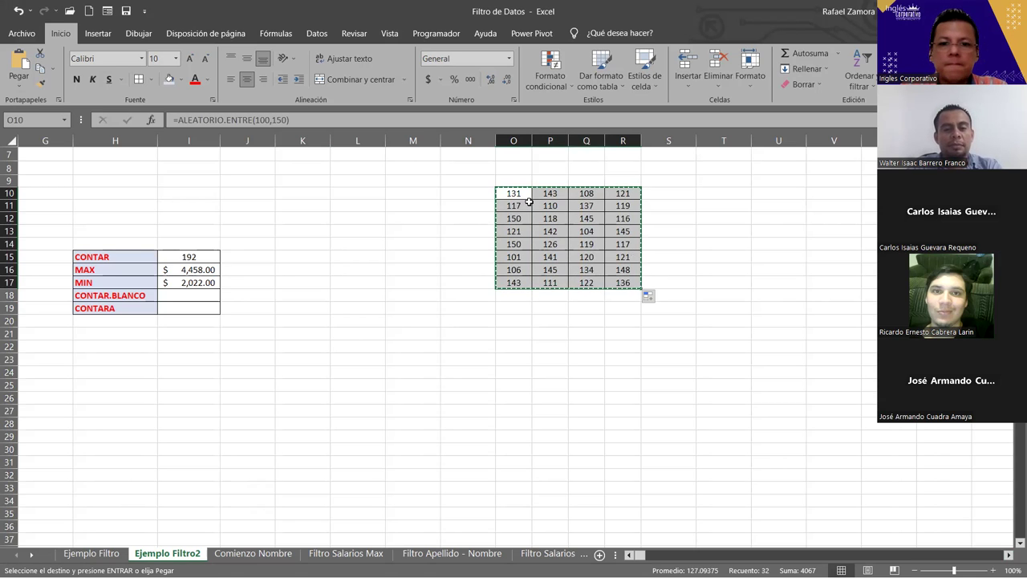
pyautogui.rightClick(530, 201)
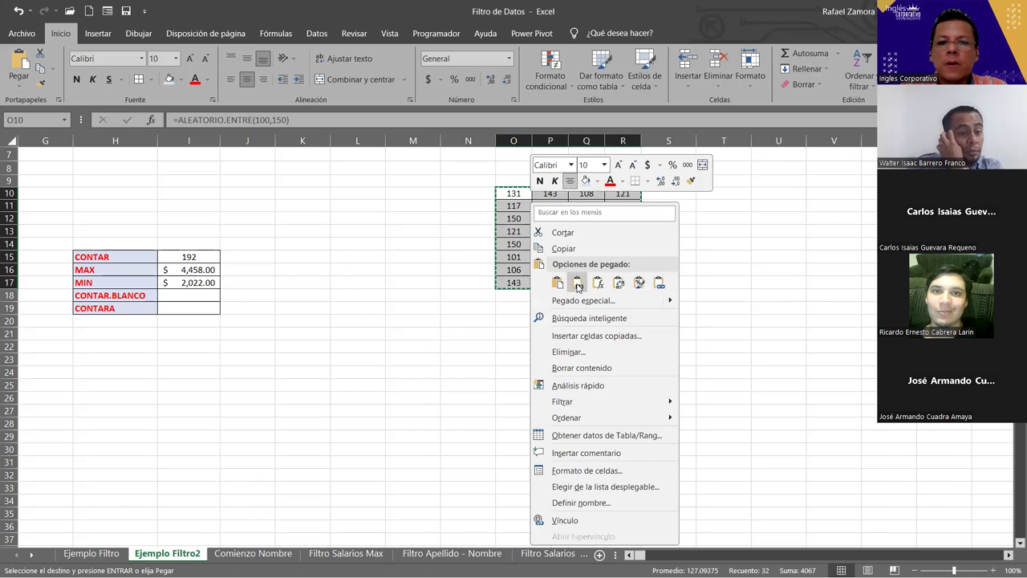
# Paste the random grid back over itself as fixed values
pyautogui.click(578, 287)
pyautogui.click(514, 347)
pyautogui.click(468, 359)
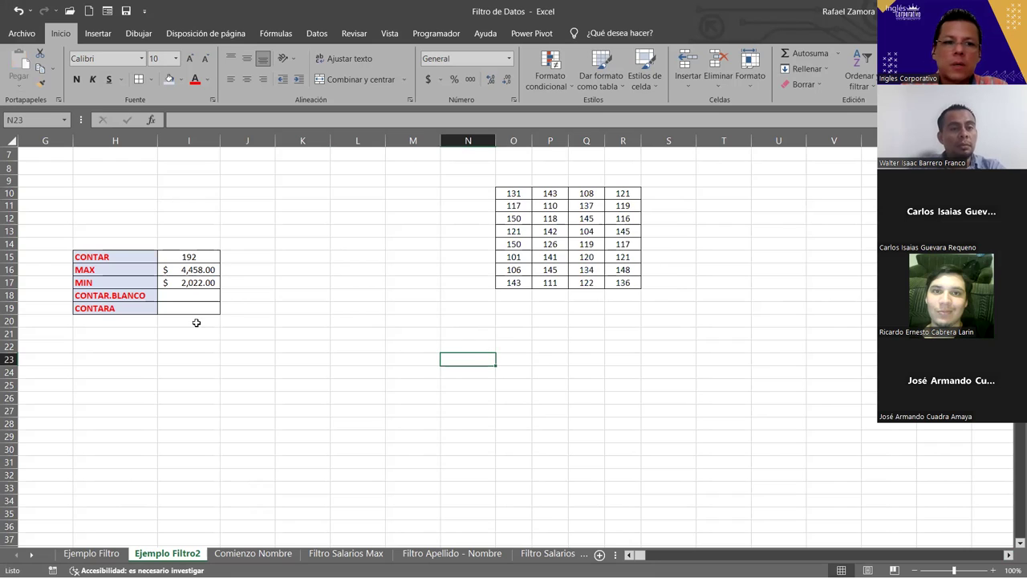
# Copy labels H15:H19 into L20:L24, undo an accidental edit, and widen column L
pyautogui.click(113, 257)
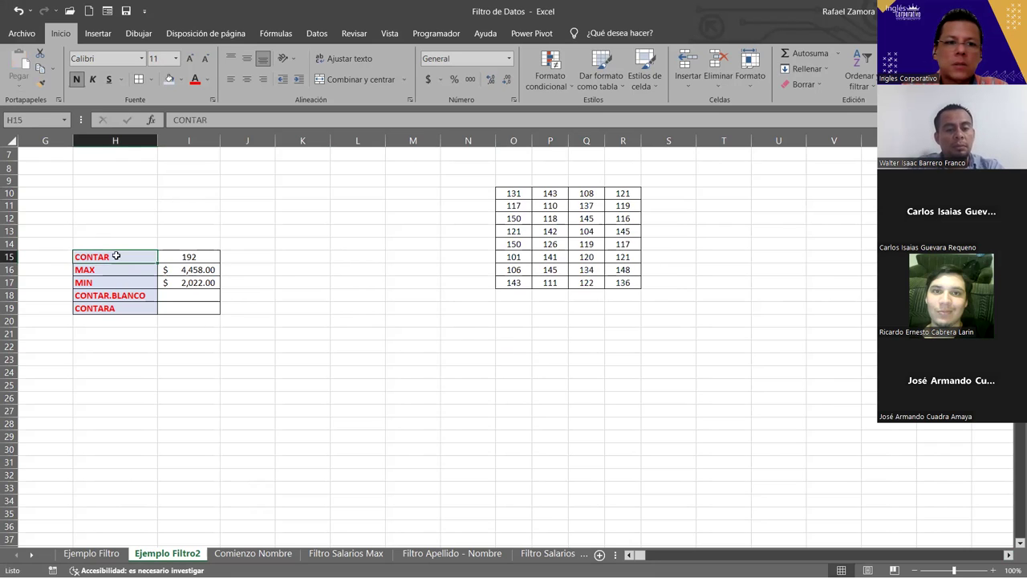
pyautogui.moveTo(116, 256); pyautogui.dragTo(115, 305)
pyautogui.hotkey('ctrl', 'c')
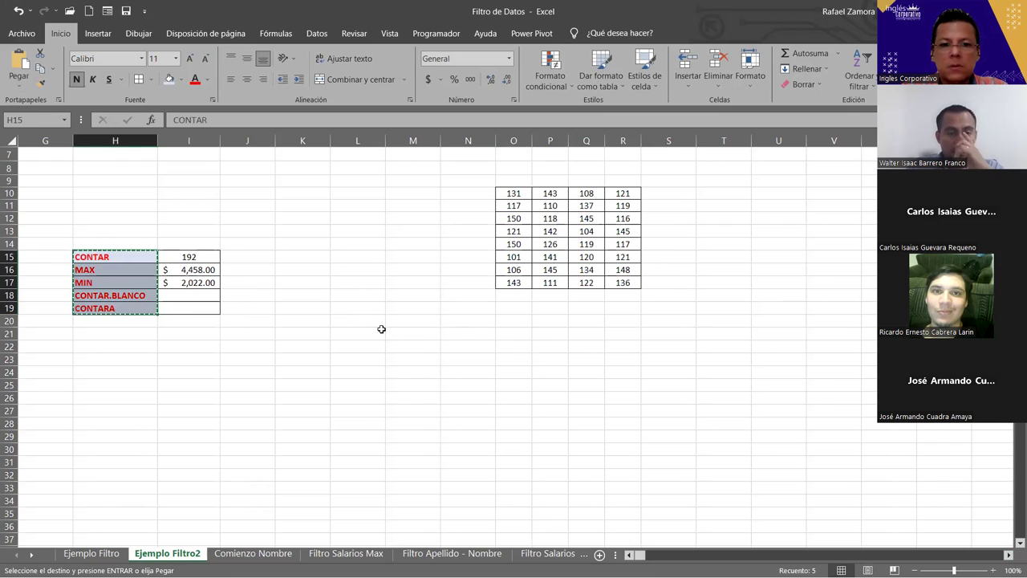
pyautogui.click(367, 321)
pyautogui.hotkey('ctrl', 'v')
pyautogui.click(366, 343)
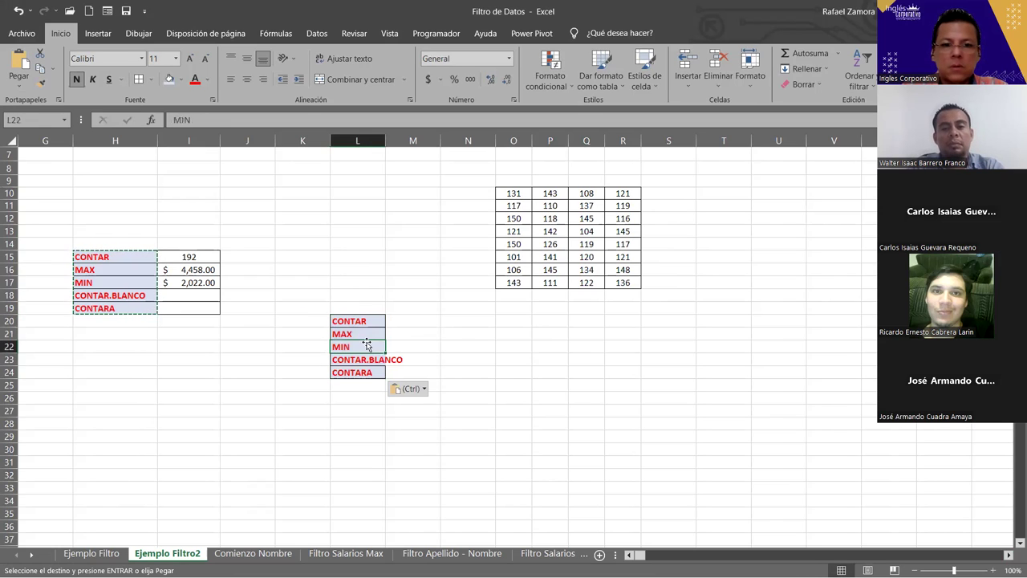
pyautogui.moveTo(355, 334); pyautogui.dragTo(357, 347)
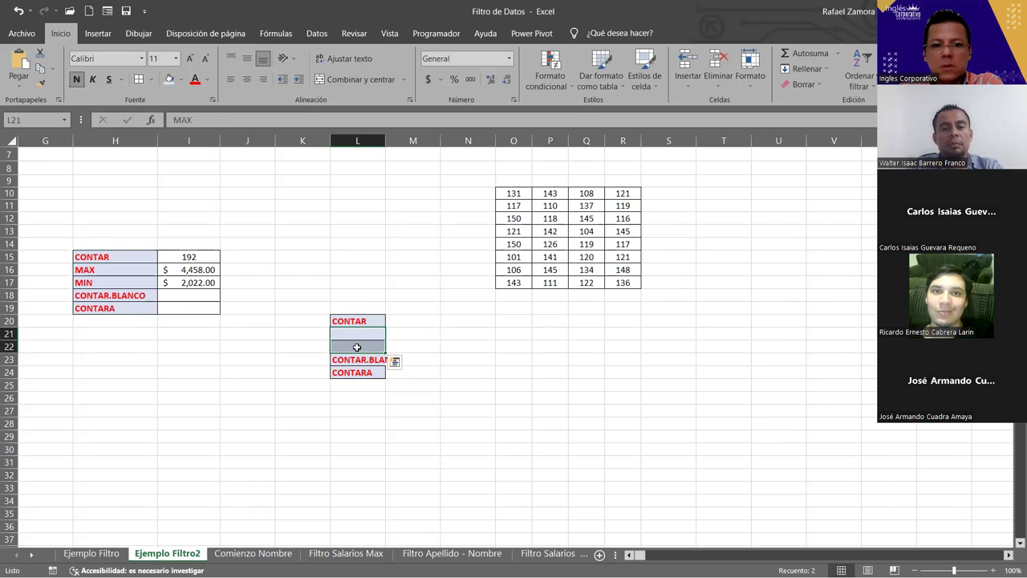
pyautogui.hotkey('ctrl', 'z')
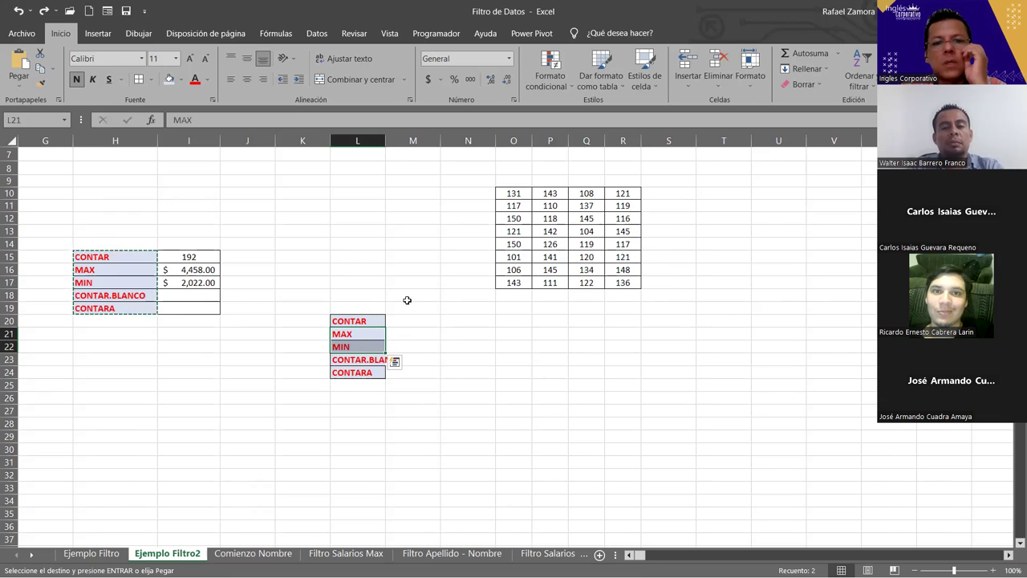
pyautogui.moveTo(374, 155)
pyautogui.mouseDown()
pyautogui.moveTo(392, 155)
pyautogui.moveTo(397, 143)
pyautogui.mouseUp()
pyautogui.click(420, 334)
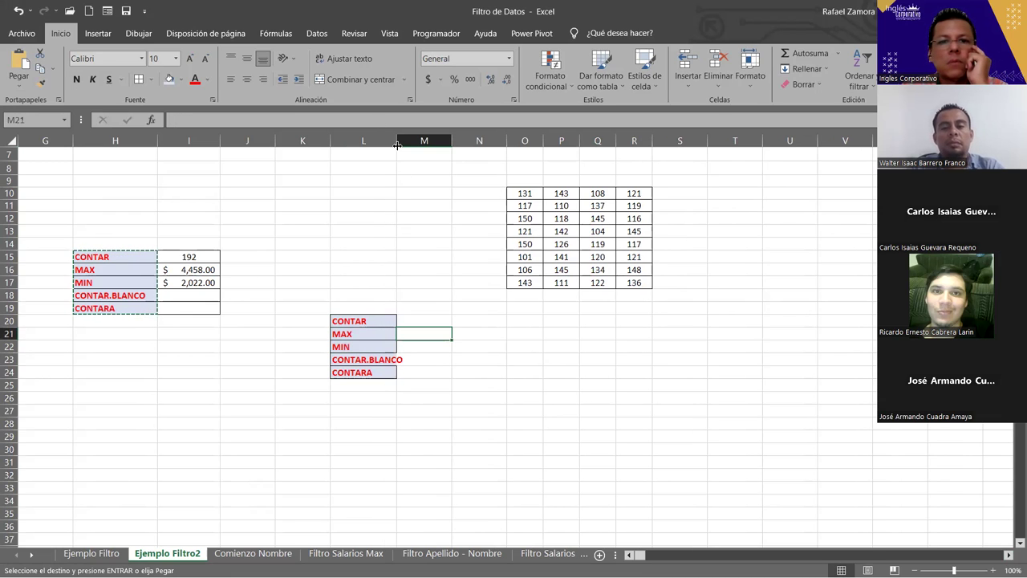
# Enter =CONTAR(O10:R17) in M20, giving 32
pyautogui.click(446, 321)
pyautogui.write('=')
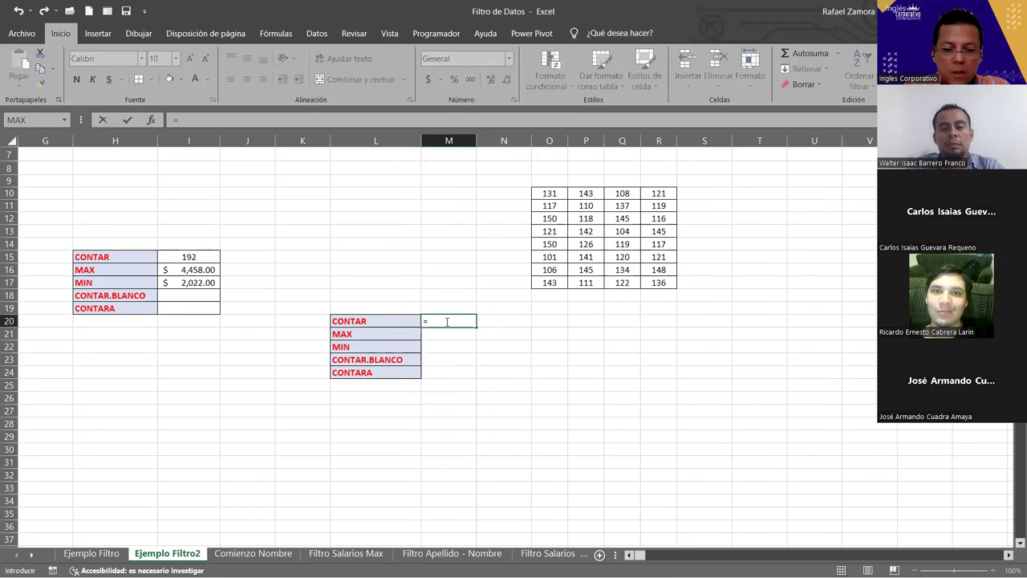
pyautogui.write('CONTAR(')
pyautogui.moveTo(562, 195); pyautogui.dragTo(662, 281)
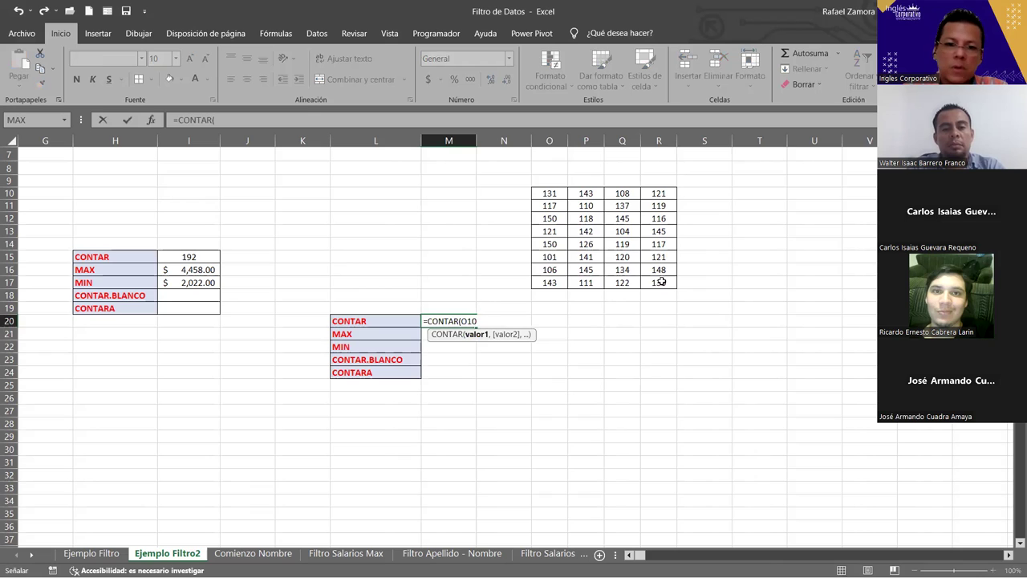
pyautogui.press('Return')
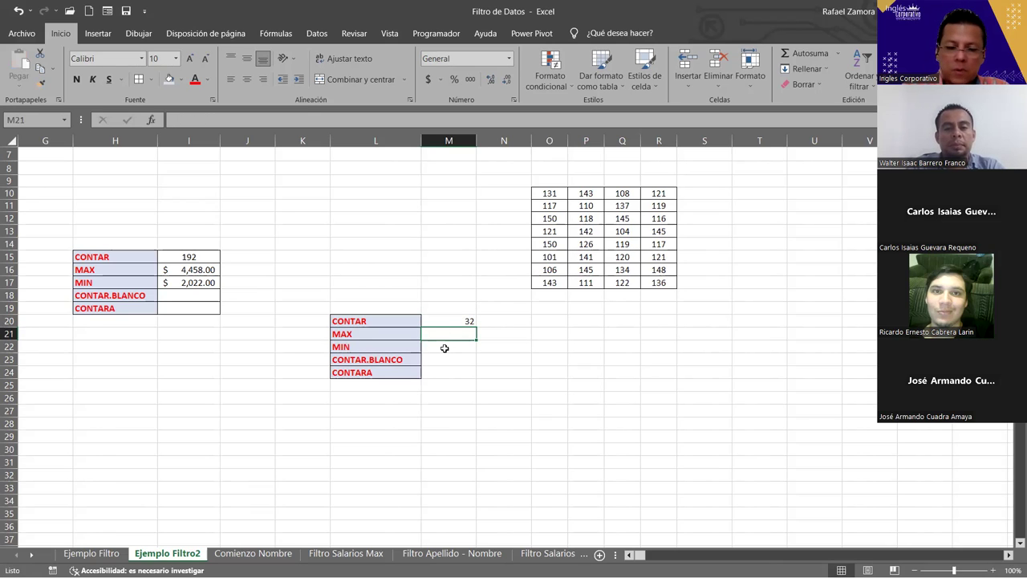
# Fill the MAX and MIN results over O10:R17, showing 150 and 101
pyautogui.write('=MAX')
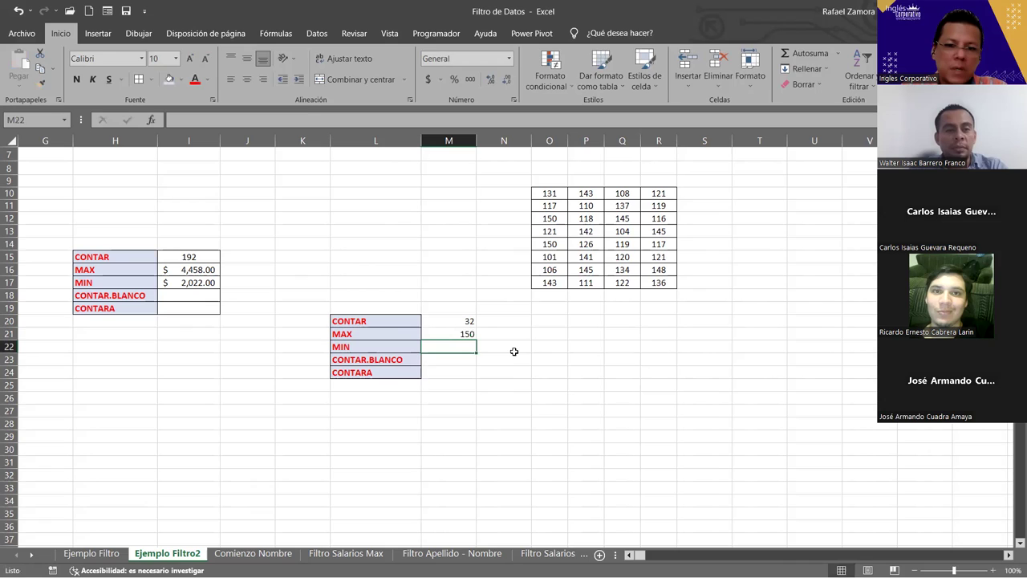
pyautogui.write('=')
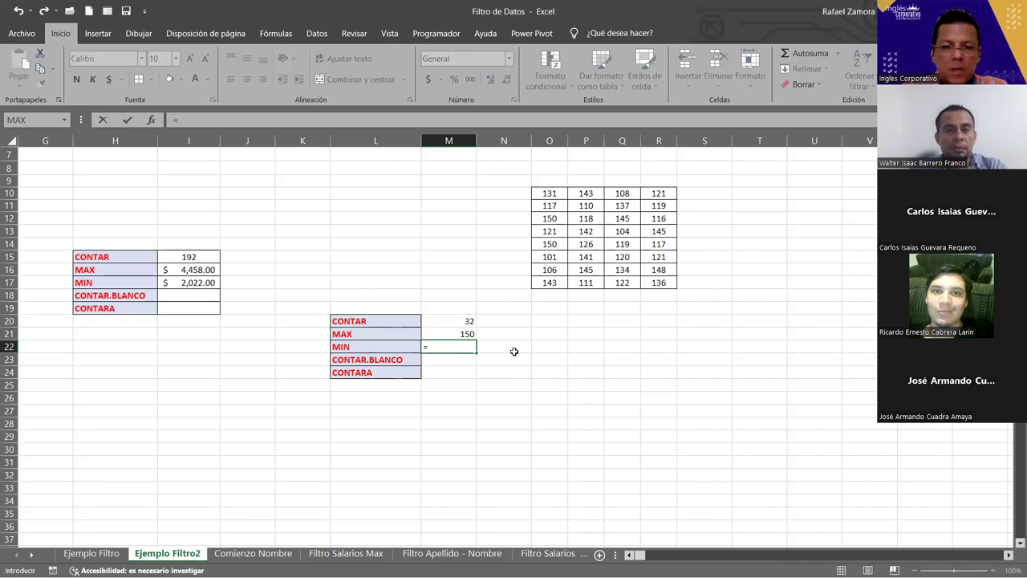
pyautogui.write('MIN(')
pyautogui.click(561, 195)
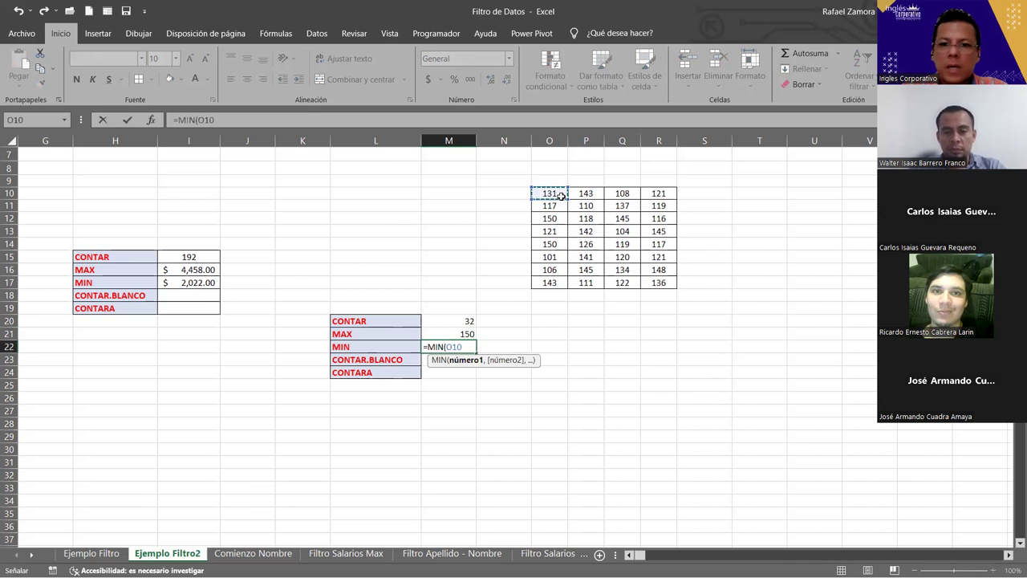
pyautogui.moveTo(657, 276); pyautogui.dragTo(658, 286)
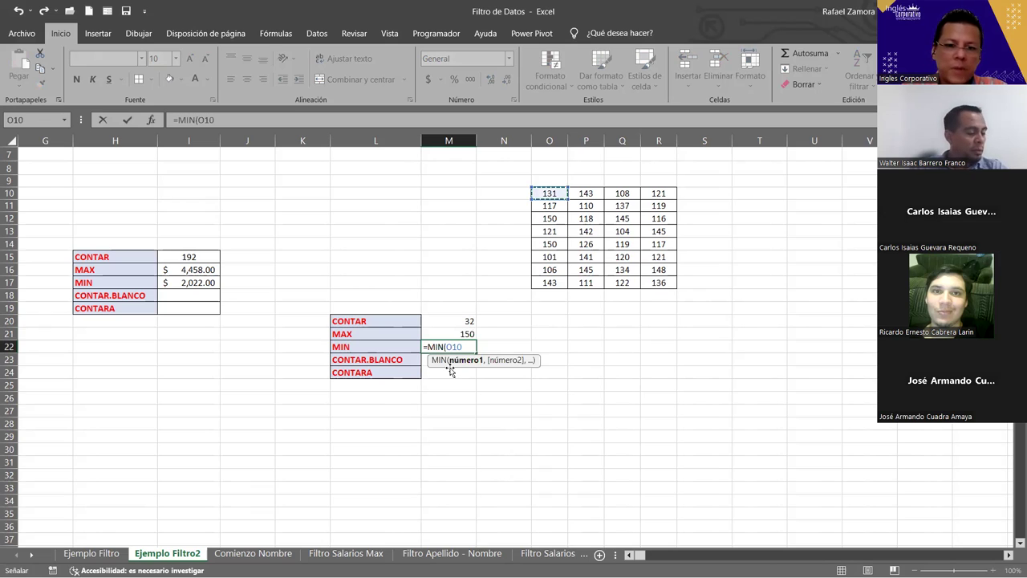
pyautogui.press('Return')
# Enter =CONTAR.BLANCO(O10:R17) in M23, giving 0
pyautogui.write('=')
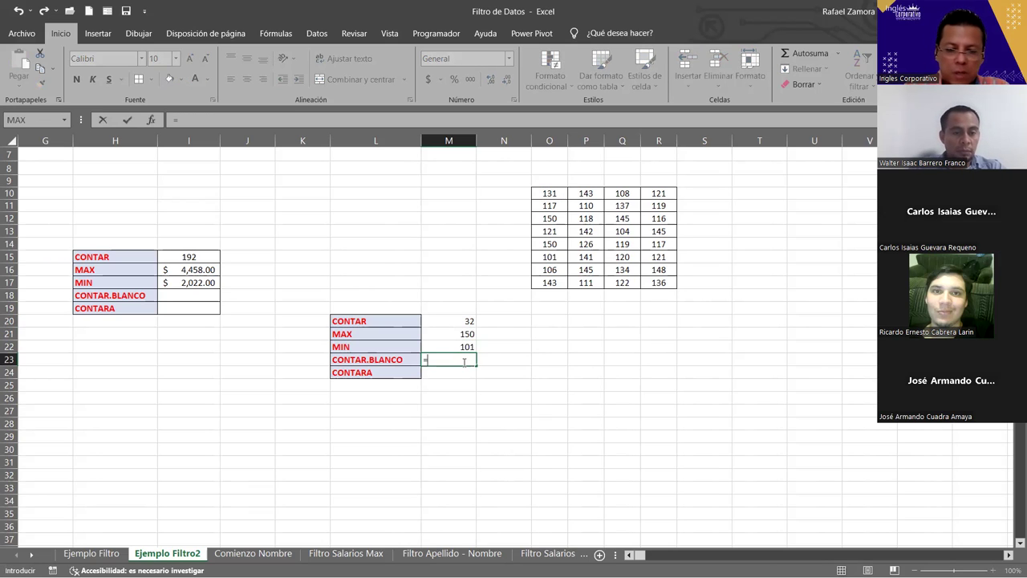
pyautogui.write('CONTAR')
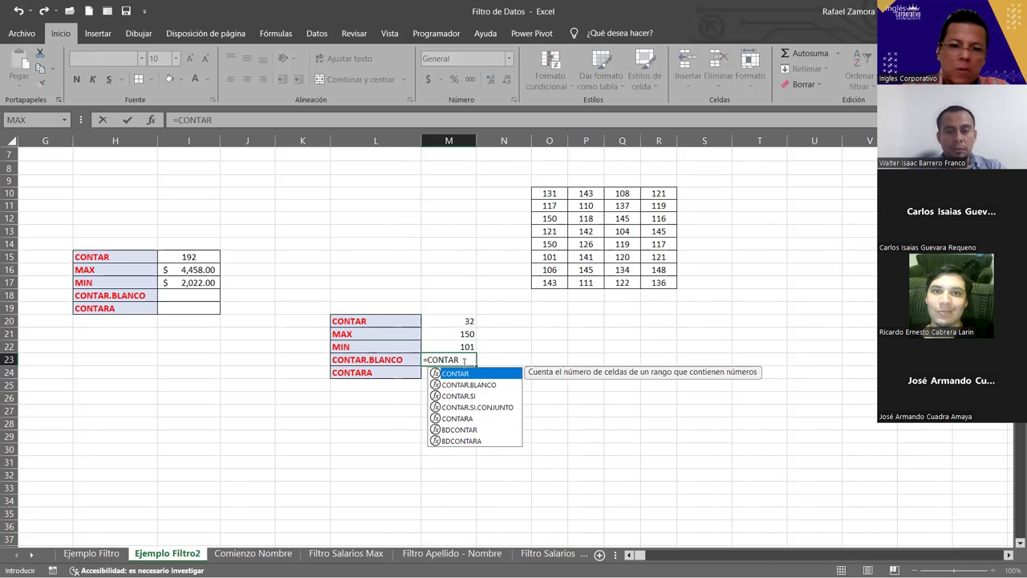
pyautogui.press('Down')
pyautogui.press('Tab')
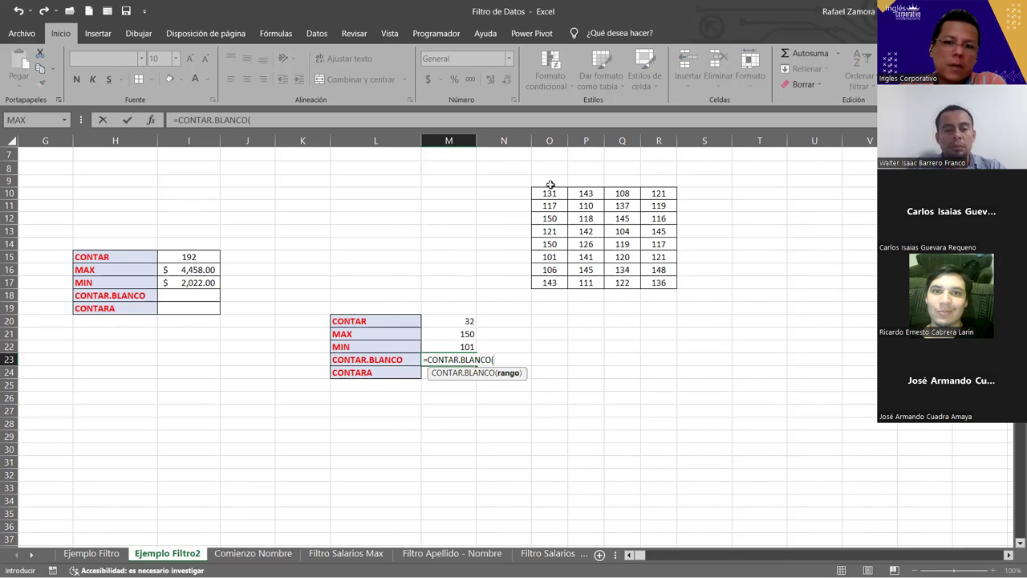
pyautogui.moveTo(550, 194); pyautogui.dragTo(656, 290)
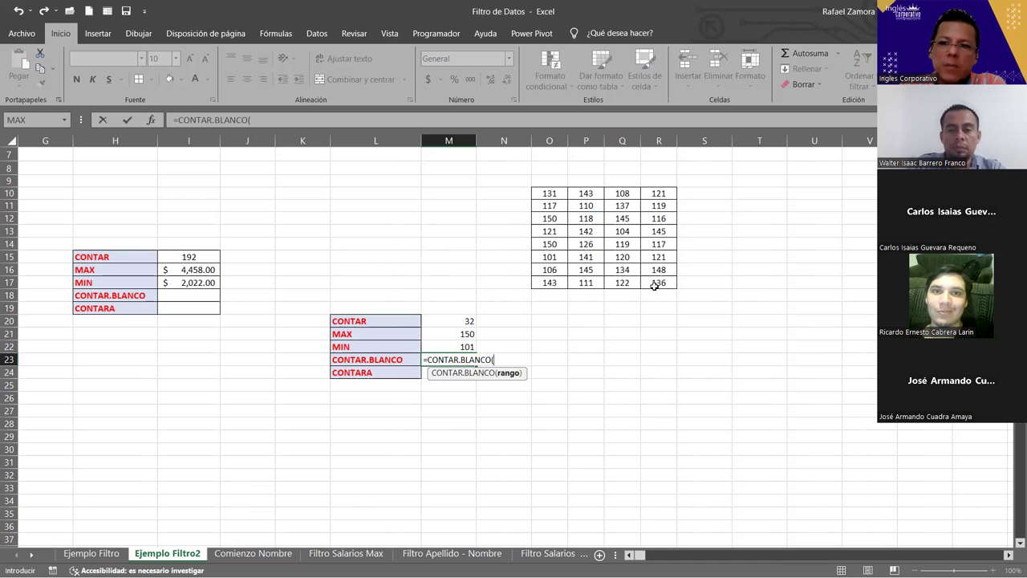
pyautogui.press('Return')
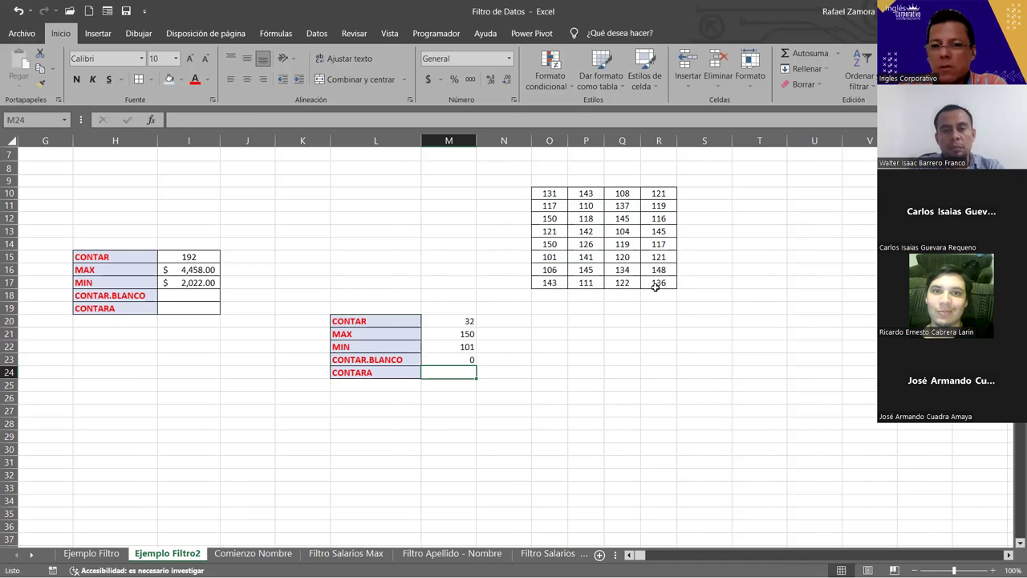
pyautogui.click(551, 193)
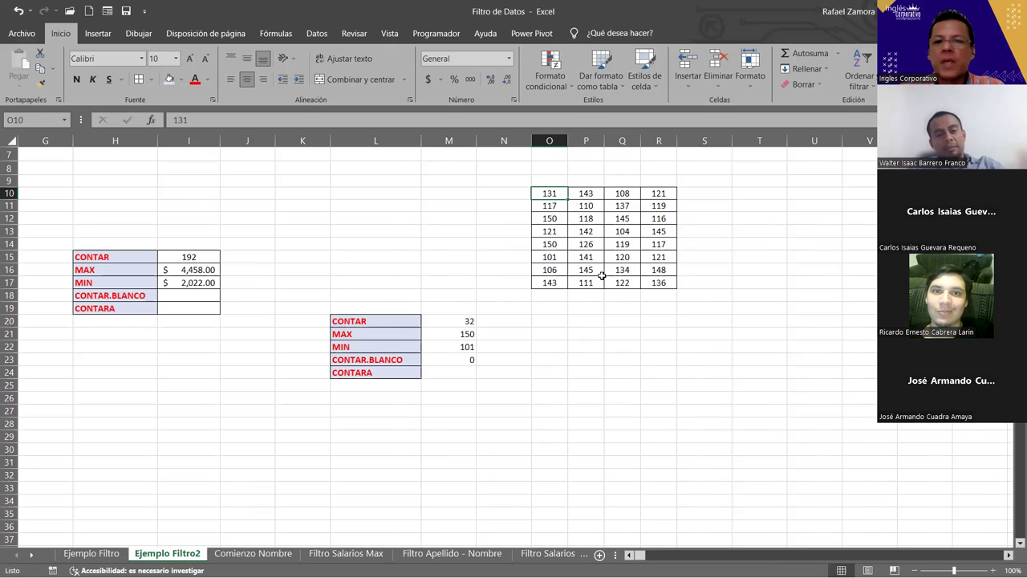
# Clear the values in O10 (131) and R17 (136) so both grid cells are blank
pyautogui.press('Delete')
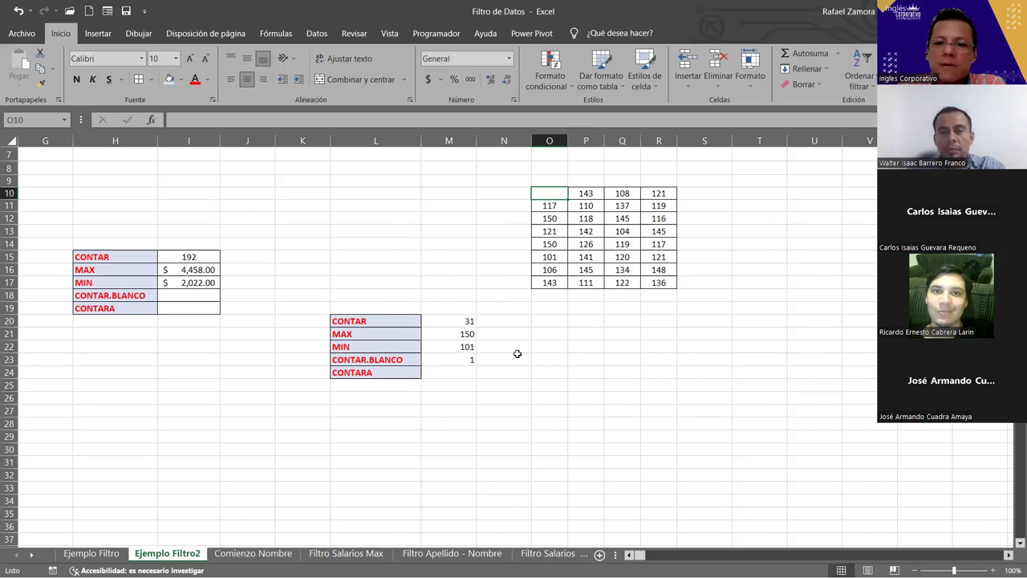
pyautogui.click(673, 281)
pyautogui.press('BackSpace')
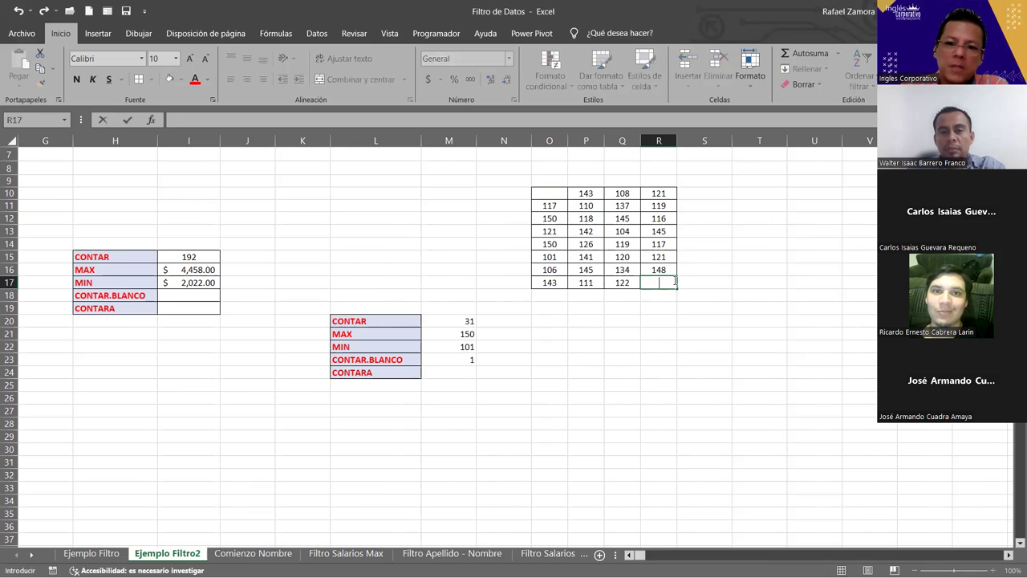
pyautogui.press('Return')
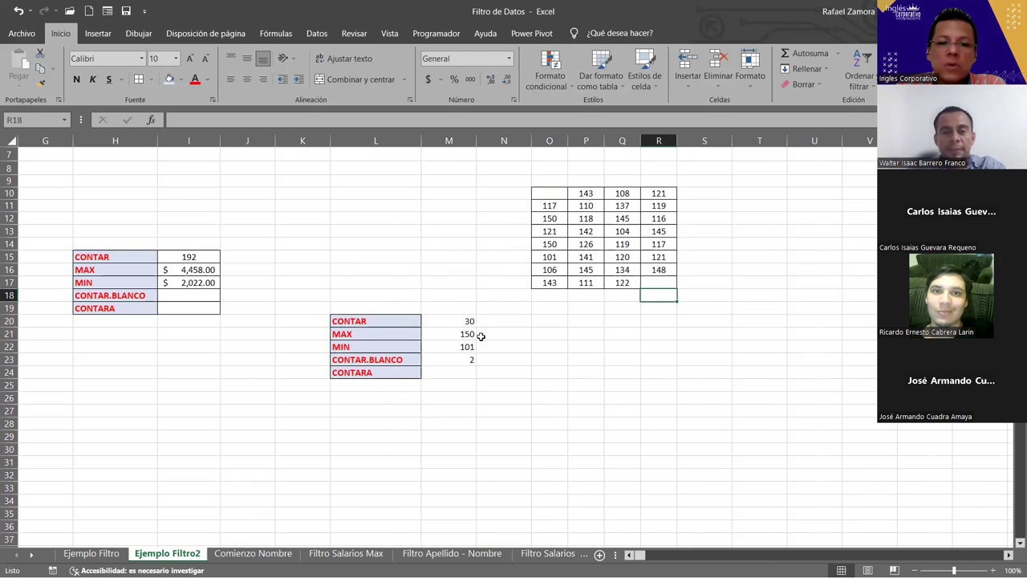
# Replace R10's 121 with the text AAA and O14's 150 with BBB
pyautogui.click(670, 194)
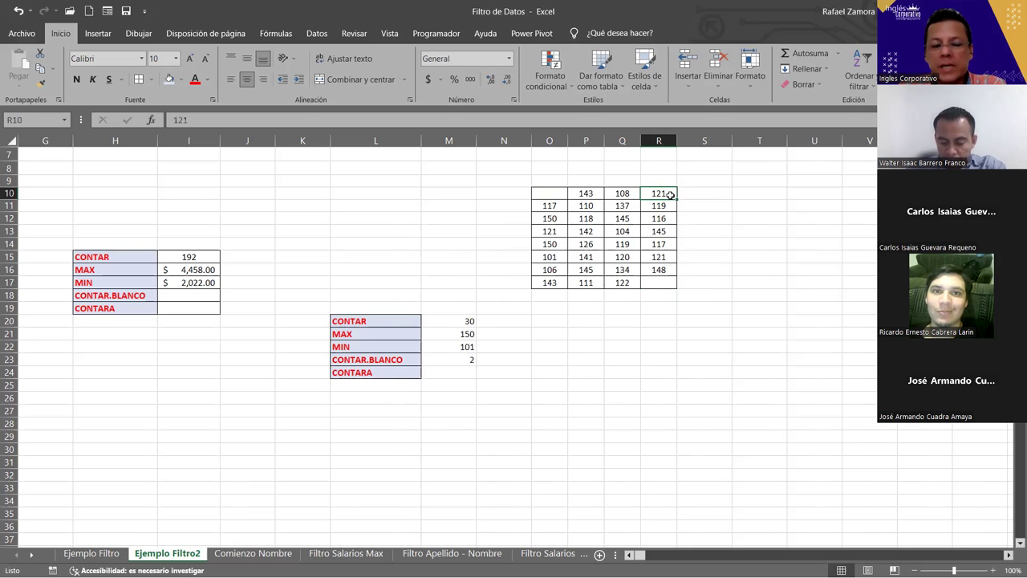
pyautogui.write('AAA')
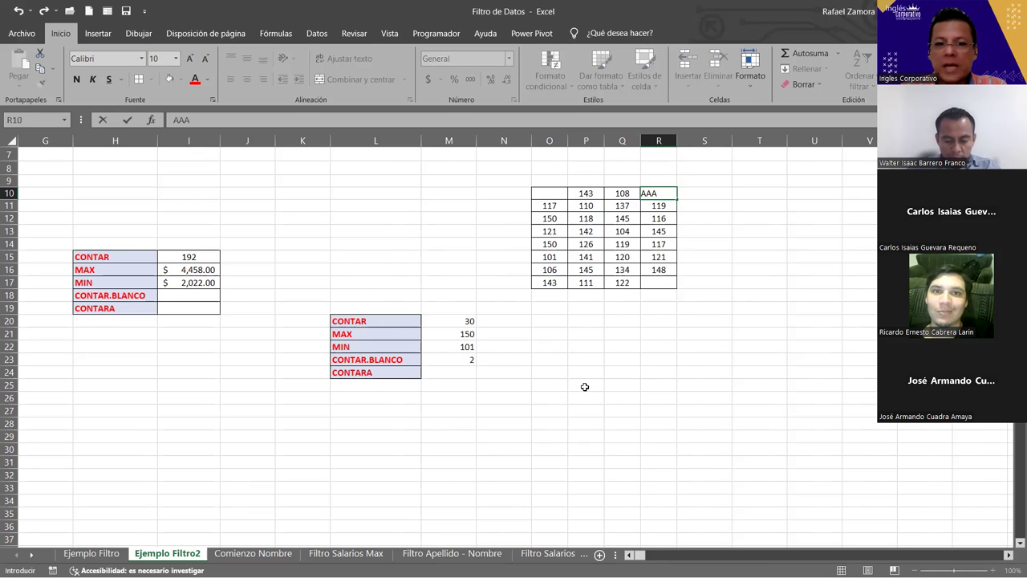
pyautogui.press('Return')
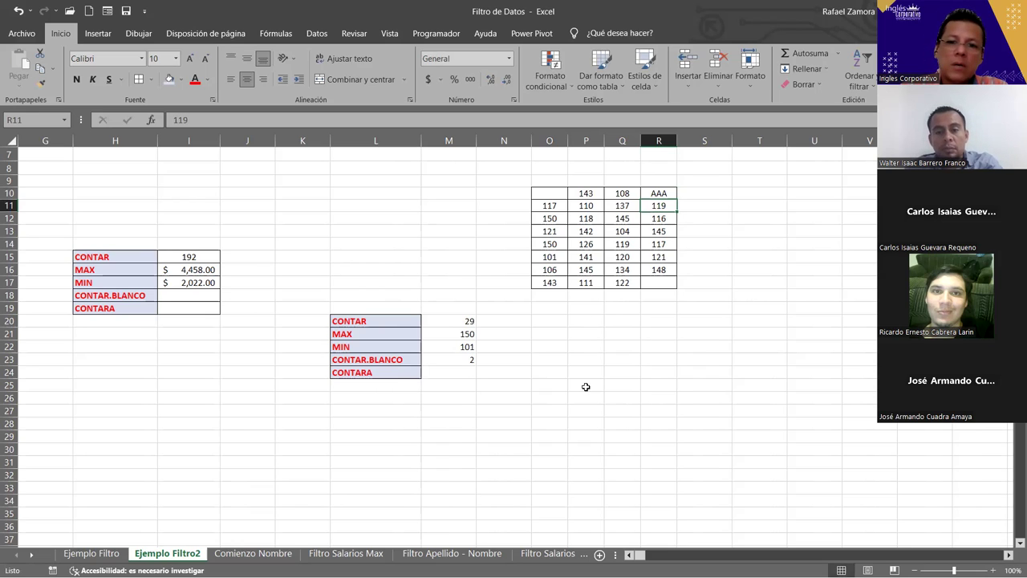
pyautogui.click(554, 243)
pyautogui.write('BBB')
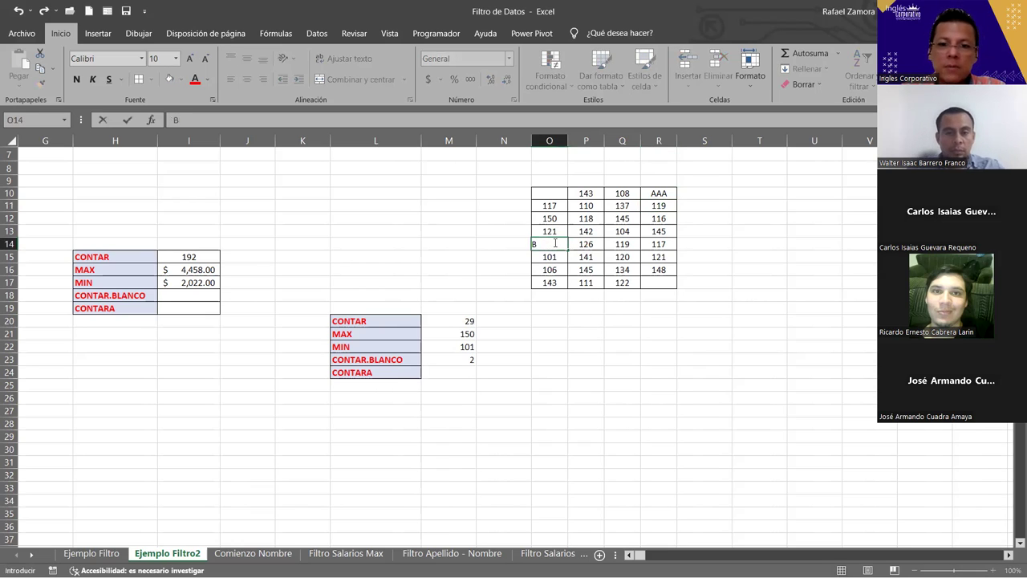
pyautogui.press('Return')
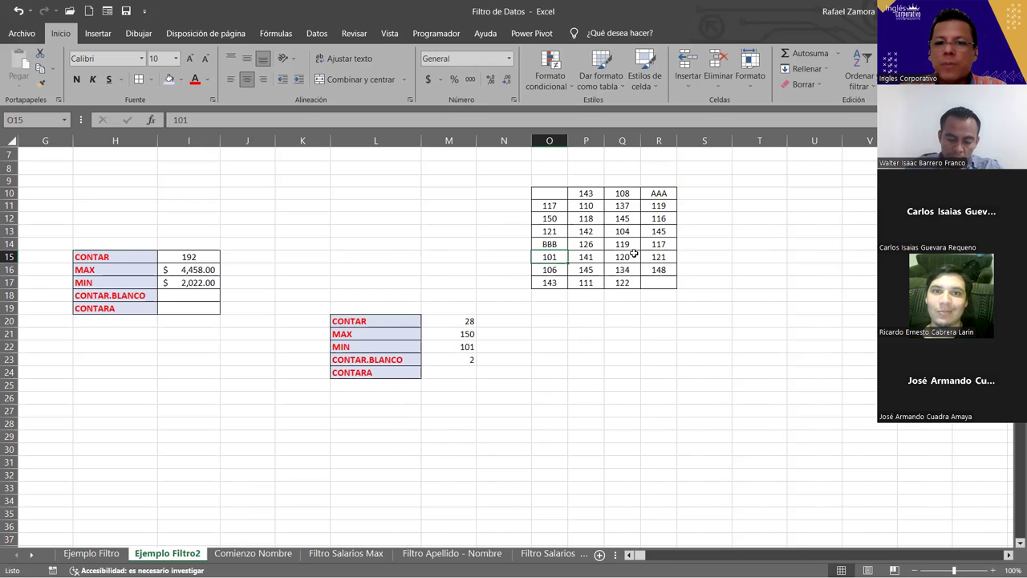
# Empty O17 (143) as the third blank cell, then highlight the blank grid cells
pyautogui.click(562, 285)
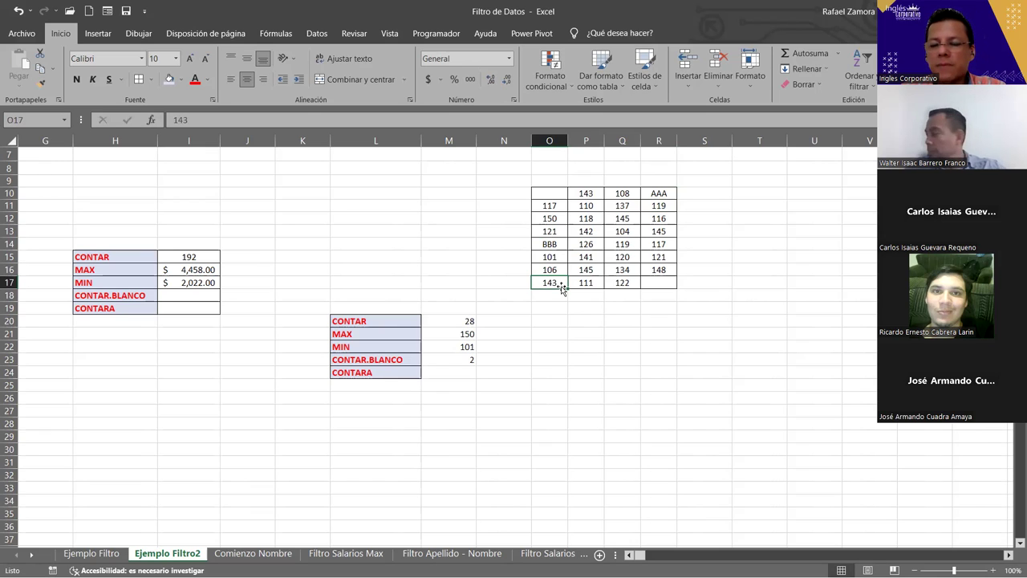
pyautogui.press('BackSpace')
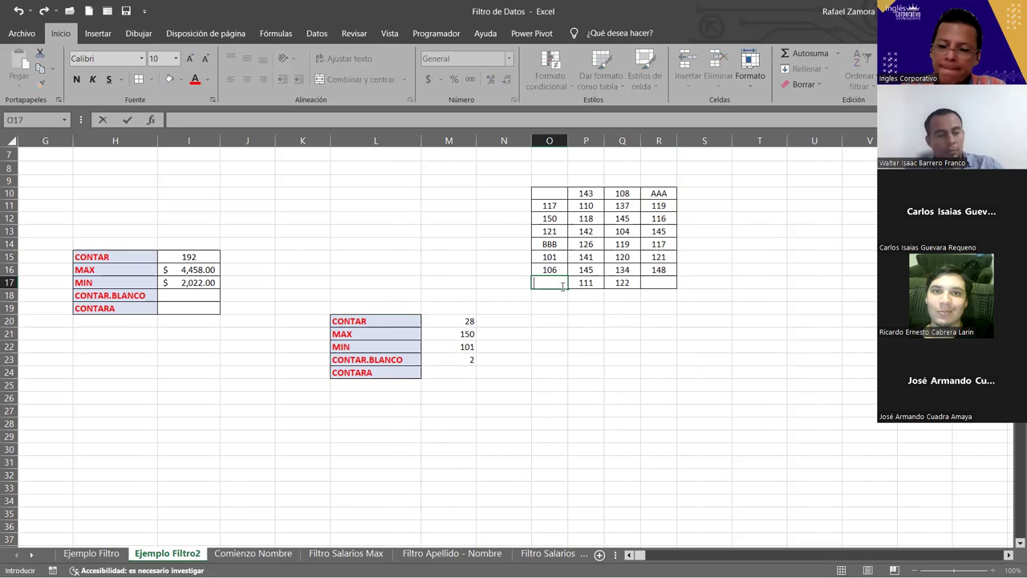
pyautogui.press('Return')
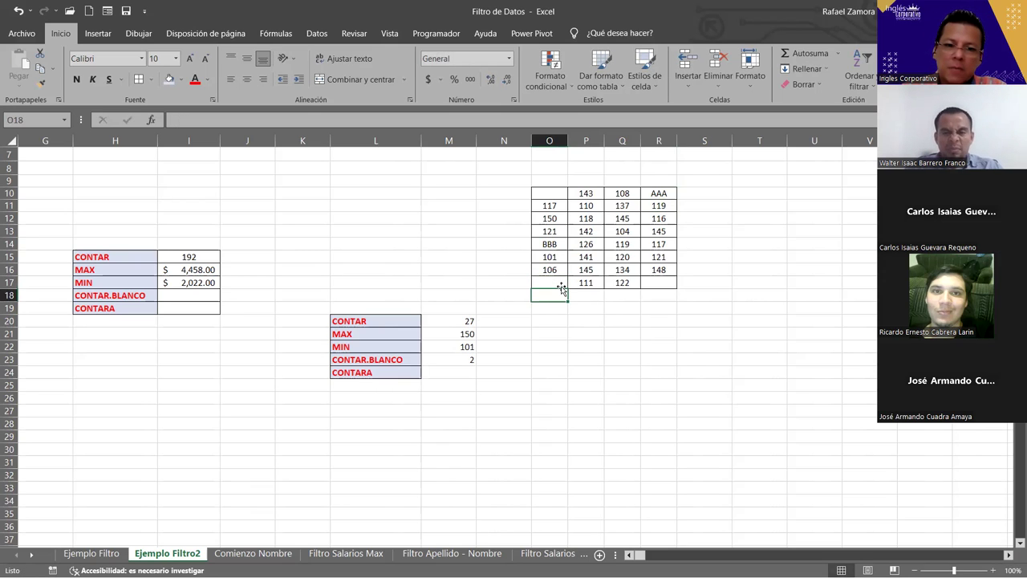
pyautogui.click(562, 194)
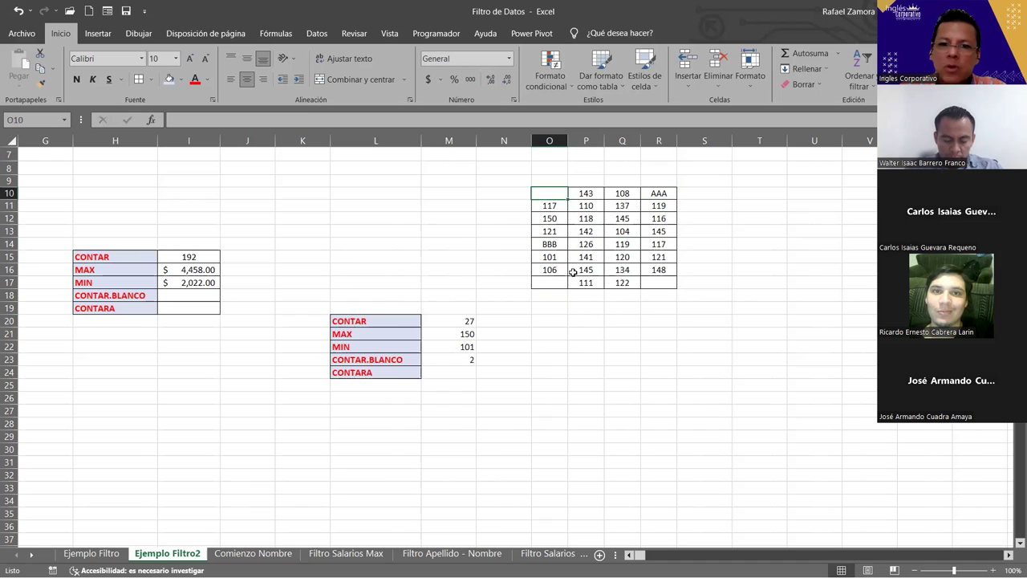
pyautogui.keyDown('ctrl'); pyautogui.click(667, 287); pyautogui.keyUp('ctrl')
pyautogui.keyDown('ctrl'); pyautogui.click(546, 284); pyautogui.keyUp('ctrl')
pyautogui.keyDown('ctrl'); pyautogui.click(557, 330); pyautogui.keyUp('ctrl')
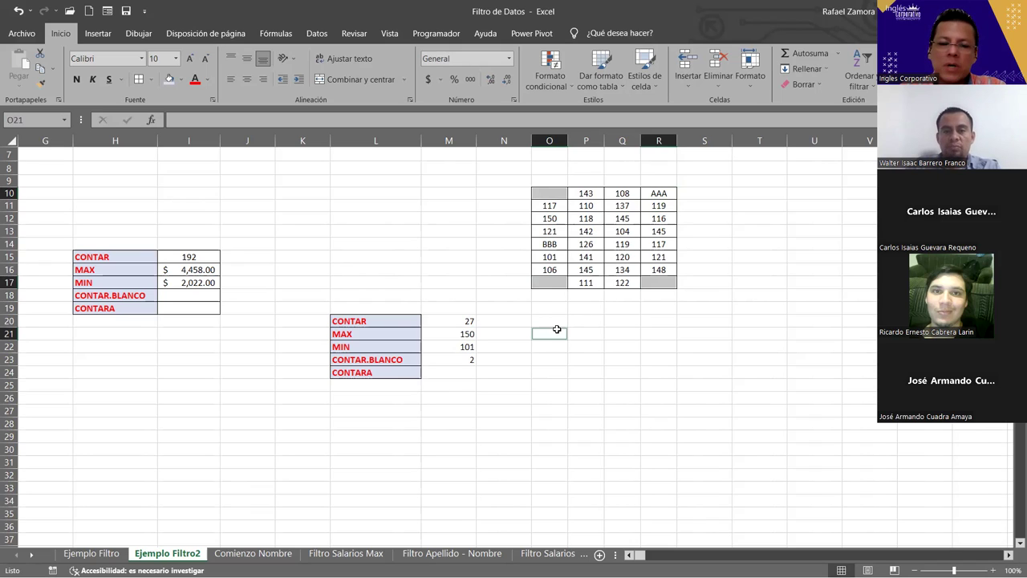
pyautogui.click(553, 281)
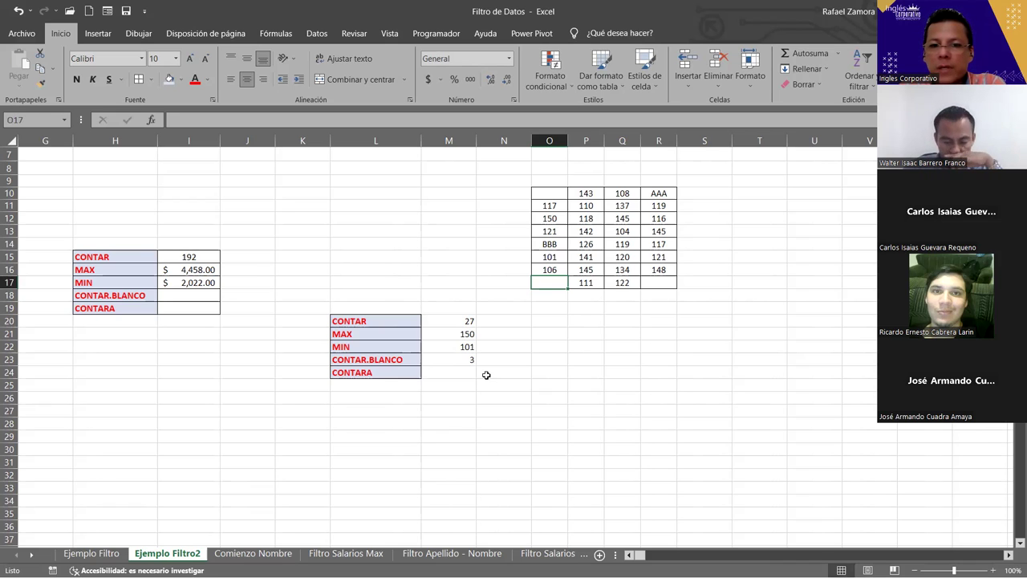
# Enter =CONTARA(O10:R17) in M24 to count the 29 non-empty grid cells
pyautogui.click(470, 373)
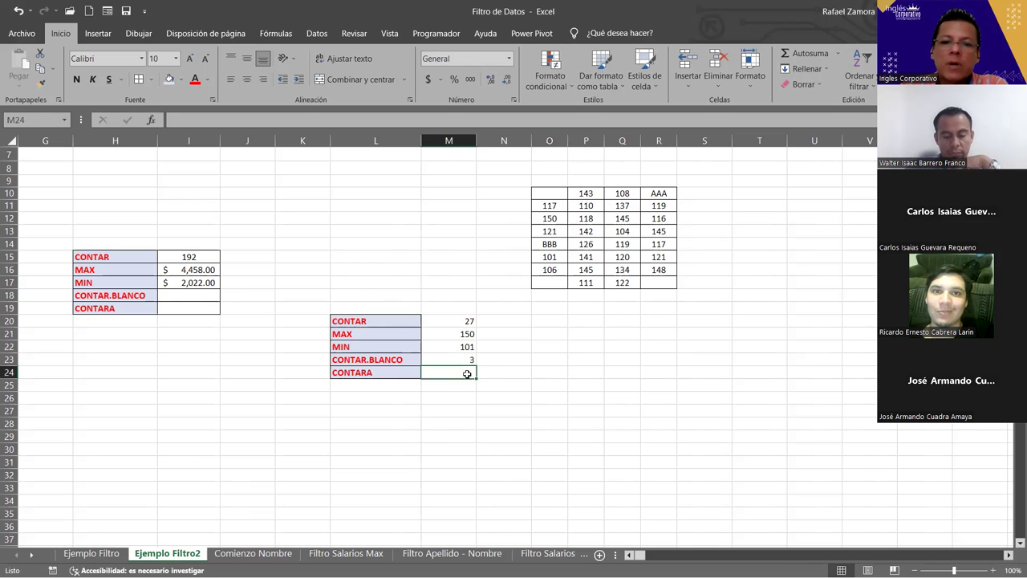
pyautogui.write('=')
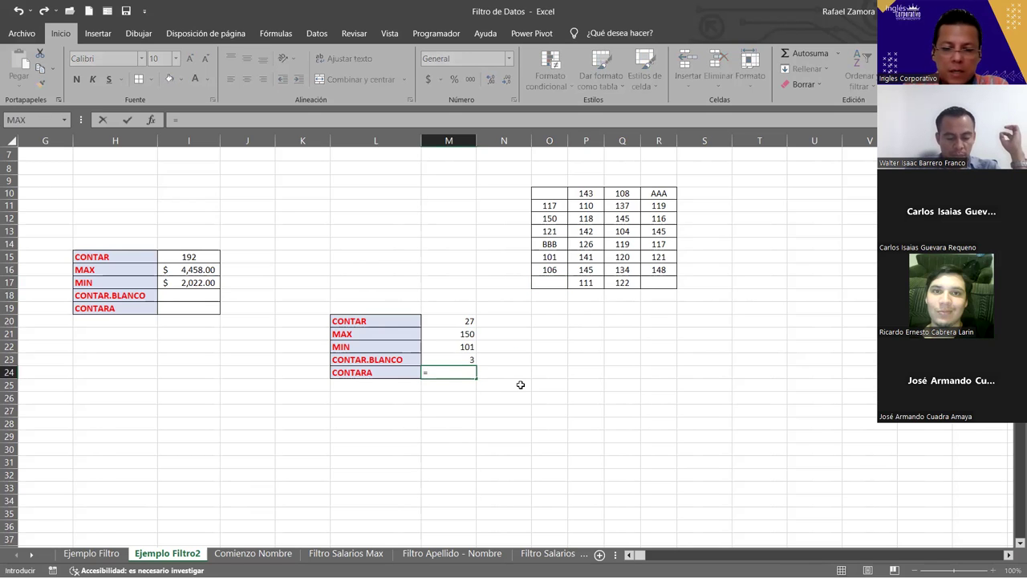
pyautogui.write('CONTA')
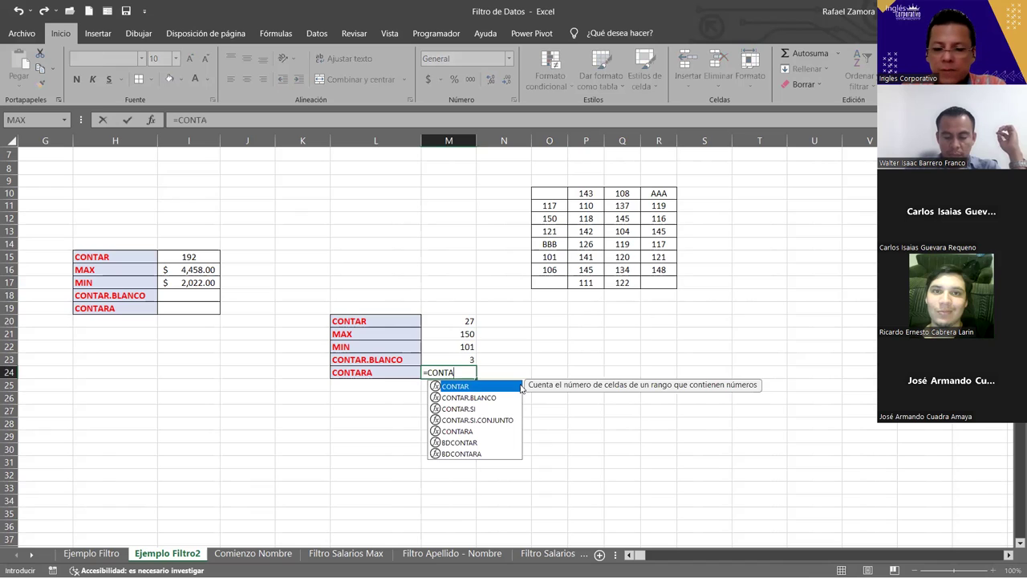
pyautogui.write('RA(')
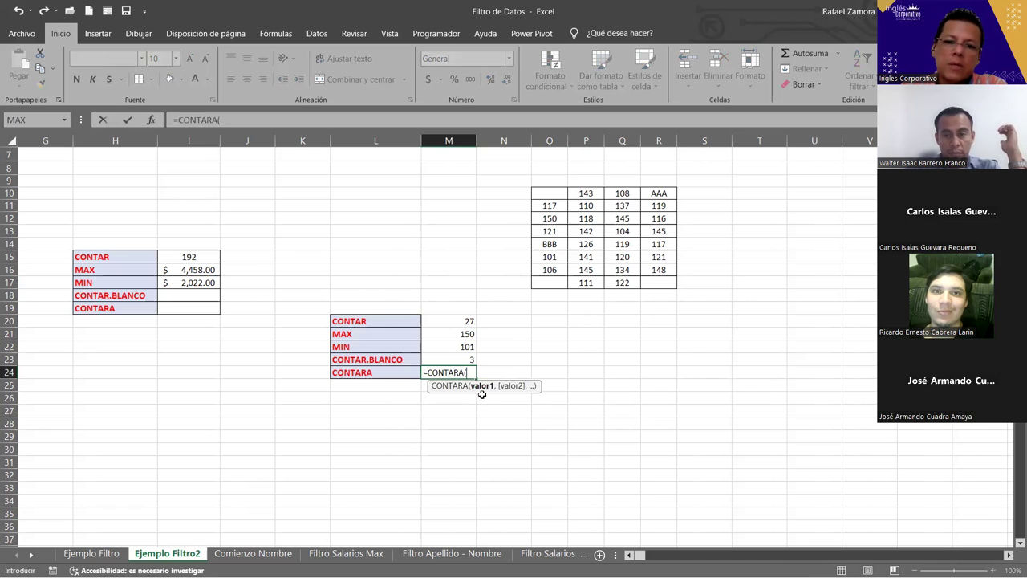
pyautogui.click(550, 194)
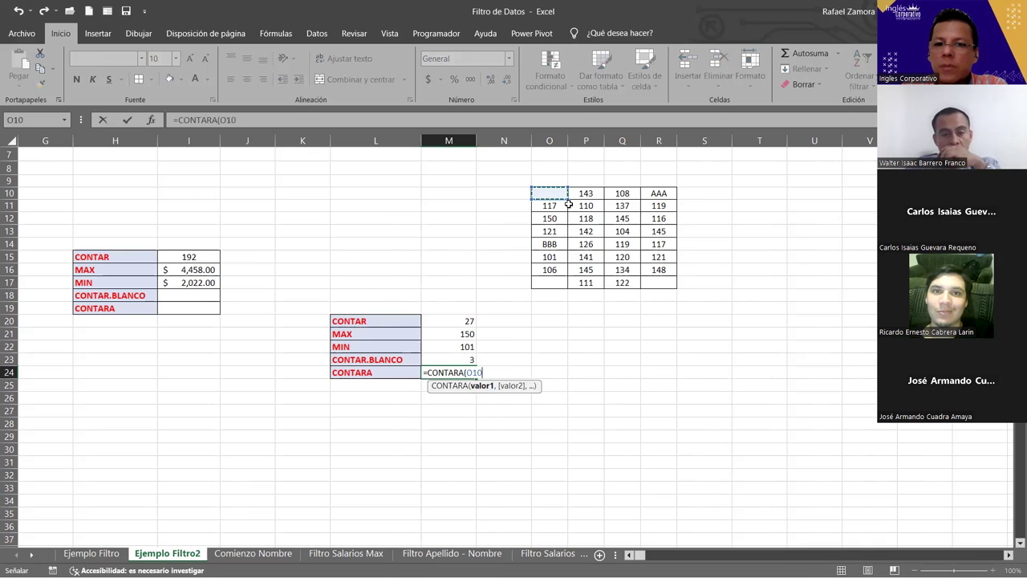
pyautogui.keyDown('shift'); pyautogui.click(671, 281); pyautogui.keyUp('shift')
pyautogui.write(')')
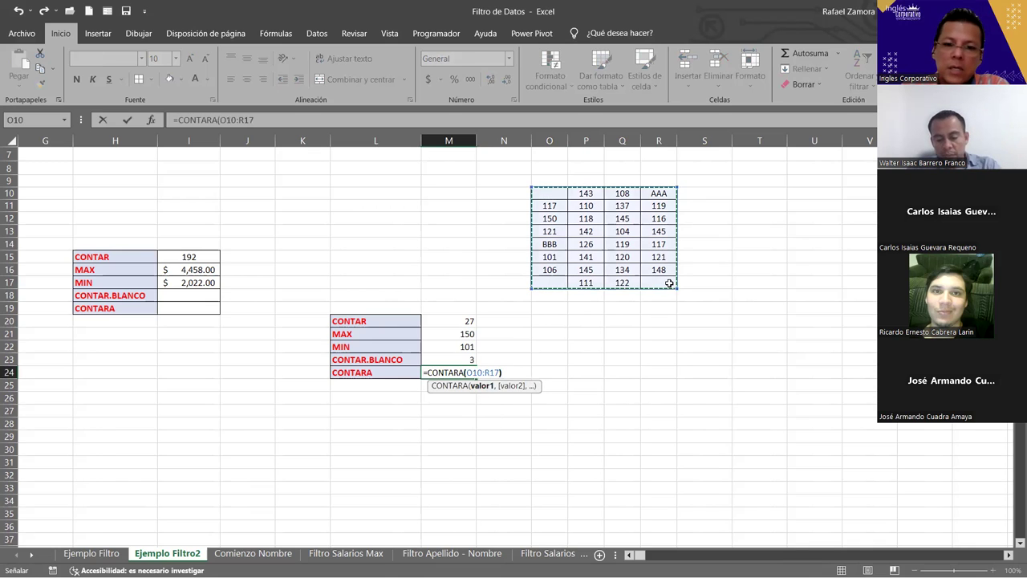
pyautogui.press('Return')
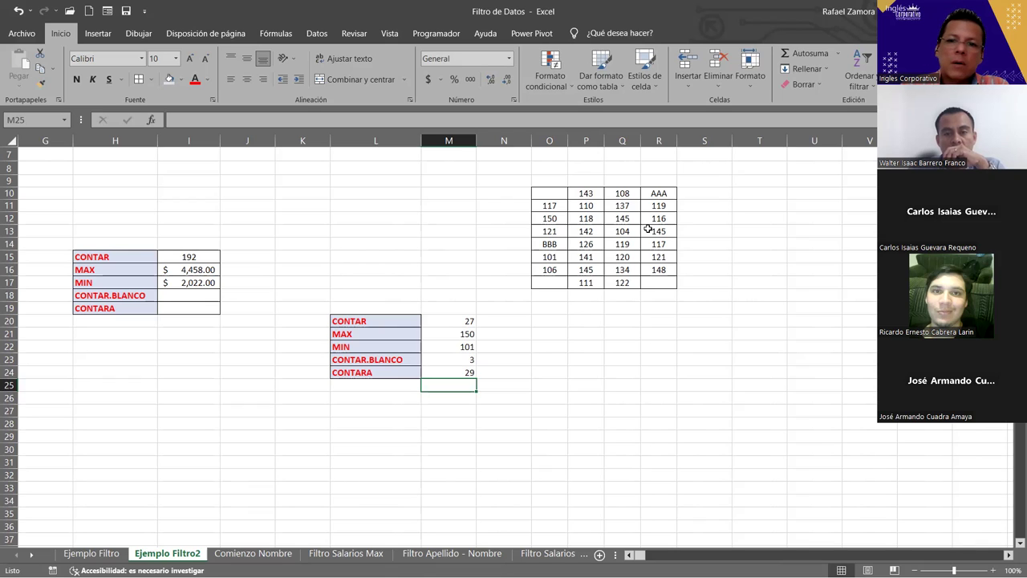
# Test CONTARA by editing empty cell O17, checking M24, then clearing O17 again
pyautogui.click(554, 283)
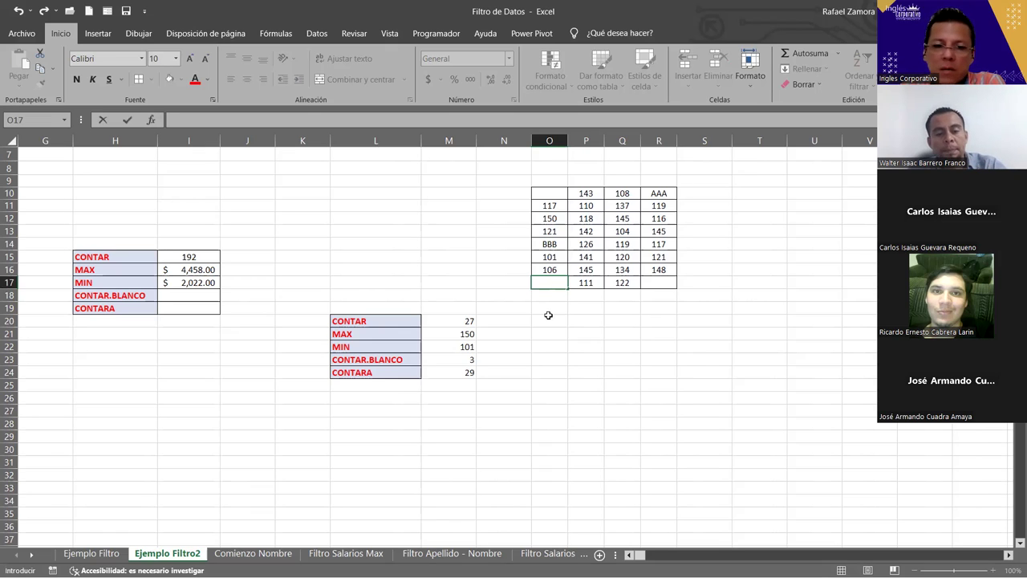
pyautogui.press('Return')
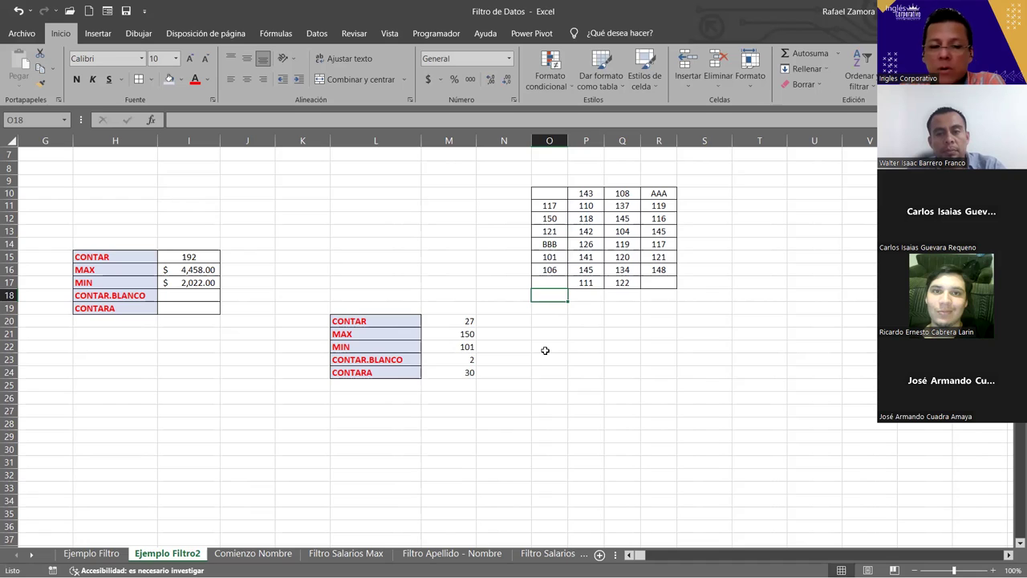
pyautogui.click(458, 374)
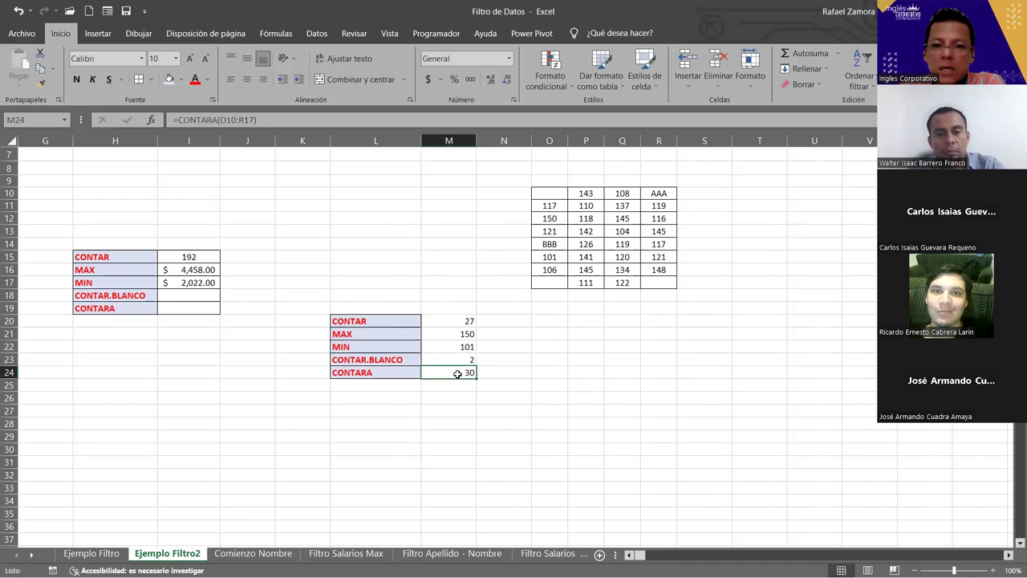
pyautogui.click(560, 281)
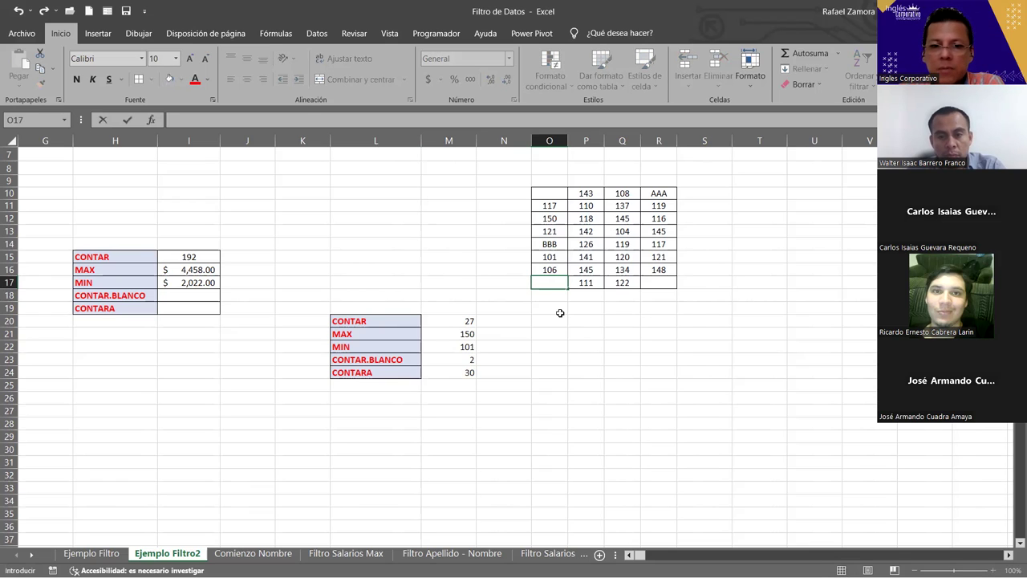
pyautogui.press('Return')
pyautogui.click(561, 314)
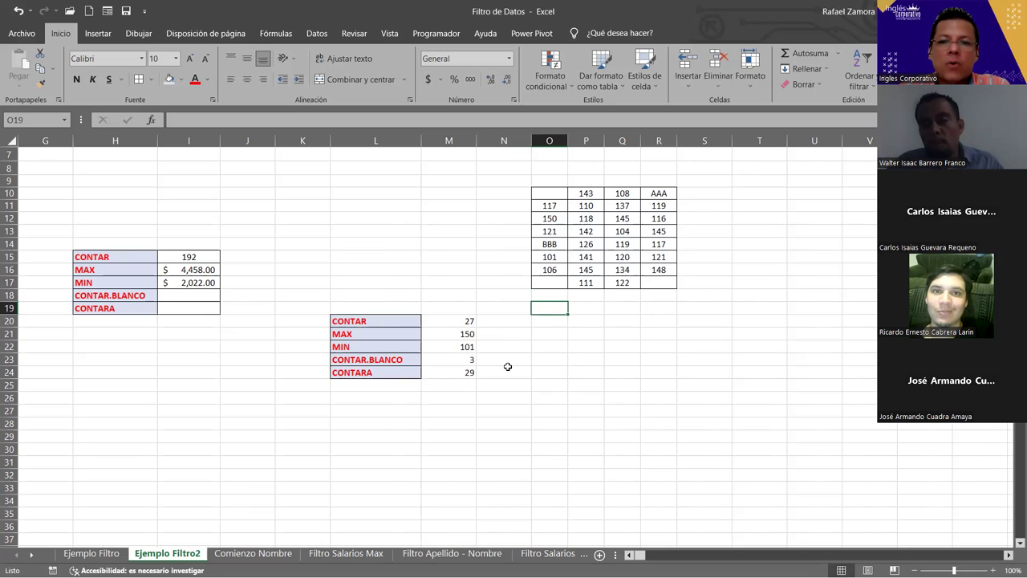
# Copy the CONTARA label down to L25 and rename it MODA.UNO
pyautogui.click(409, 373)
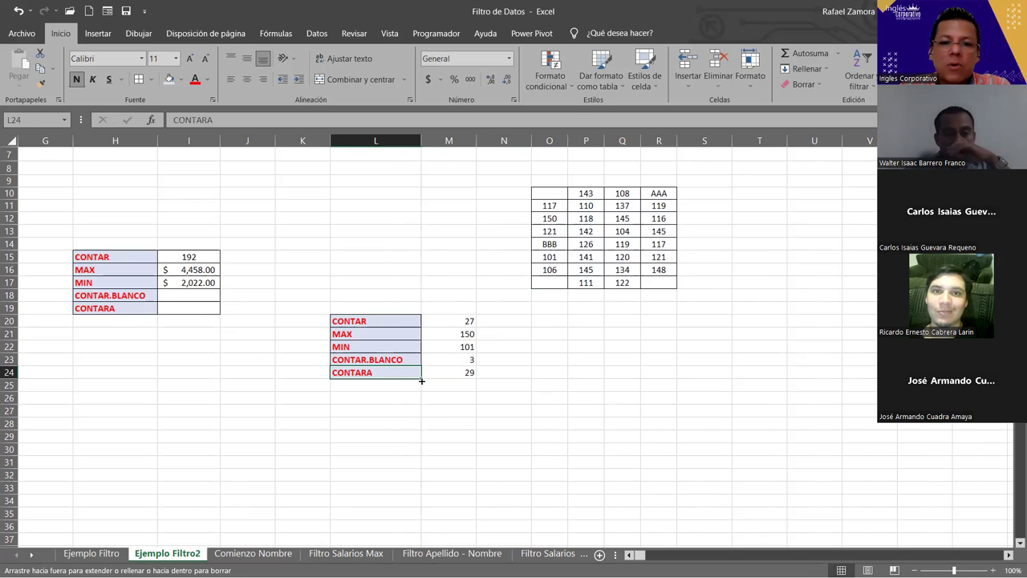
pyautogui.moveTo(422, 380); pyautogui.dragTo(418, 388)
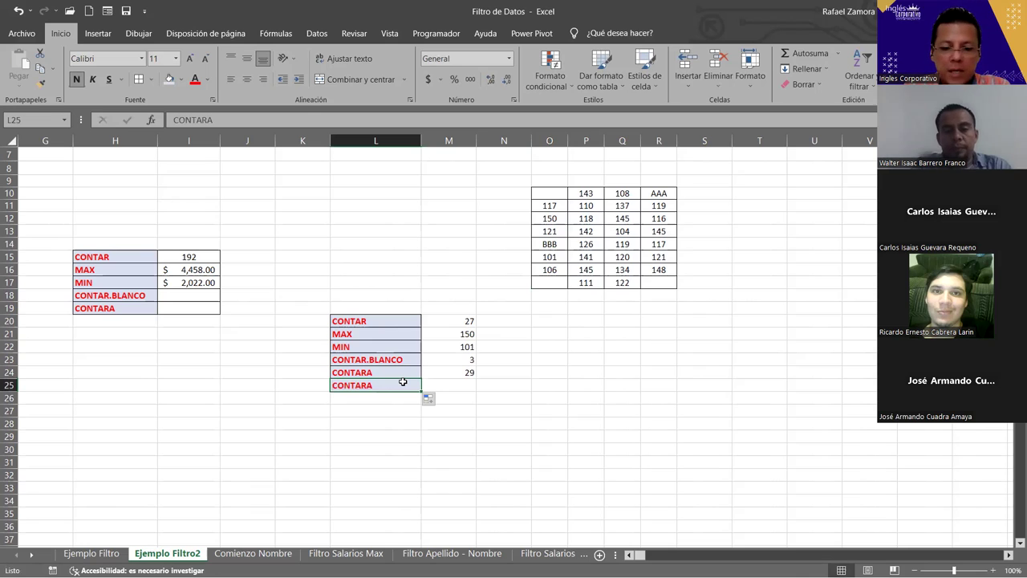
pyautogui.write('MODA')
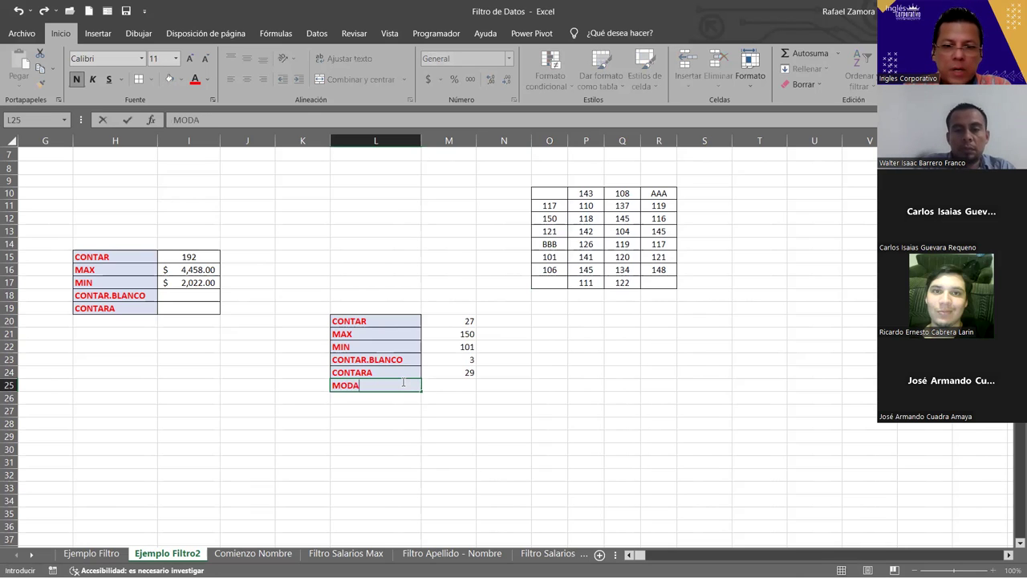
pyautogui.write('.UNO')
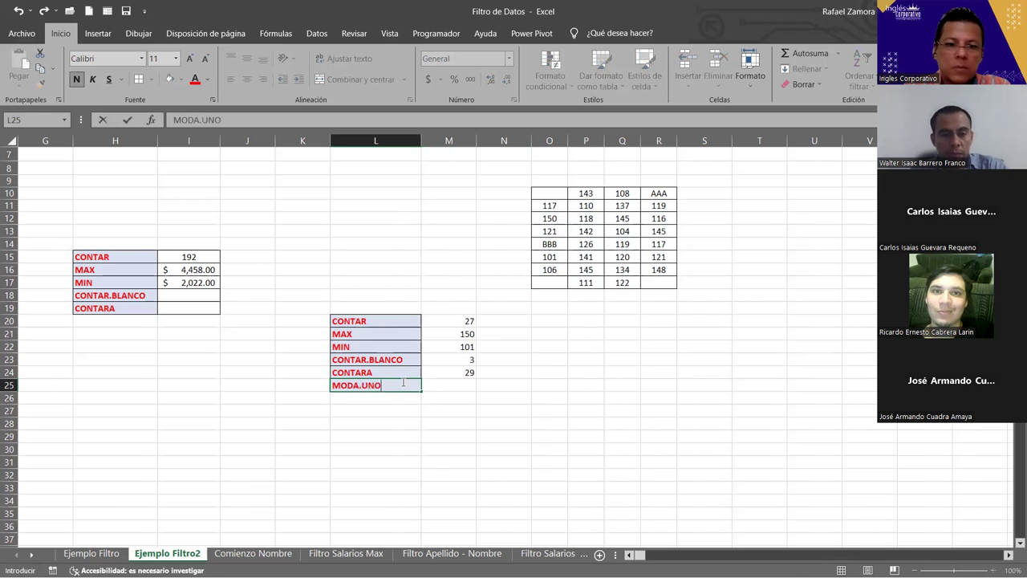
pyautogui.press('Return')
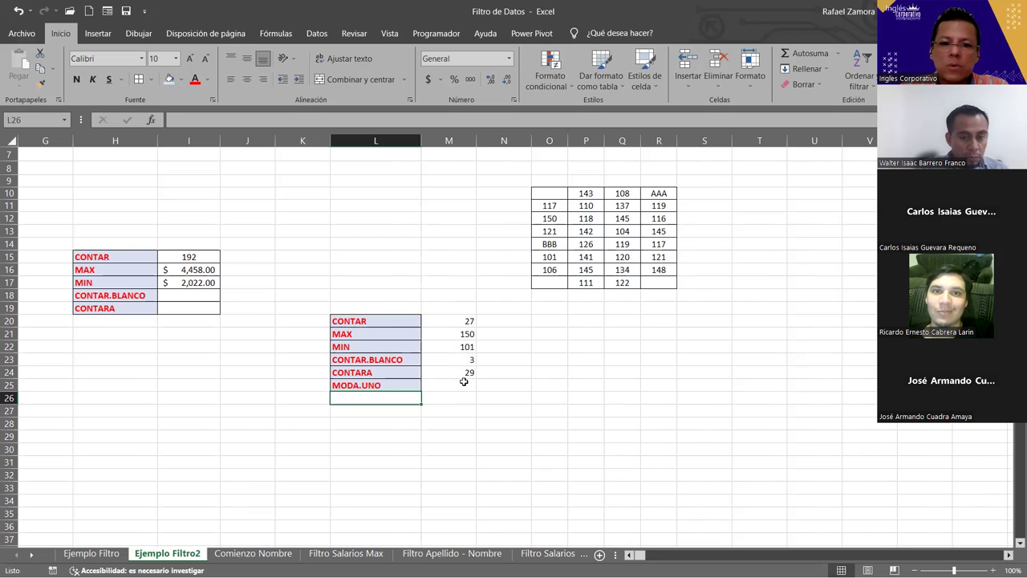
# Enter =MODA.UNO(O10:R17) in M25, returning 145 as the most frequent grid value
pyautogui.click(464, 383)
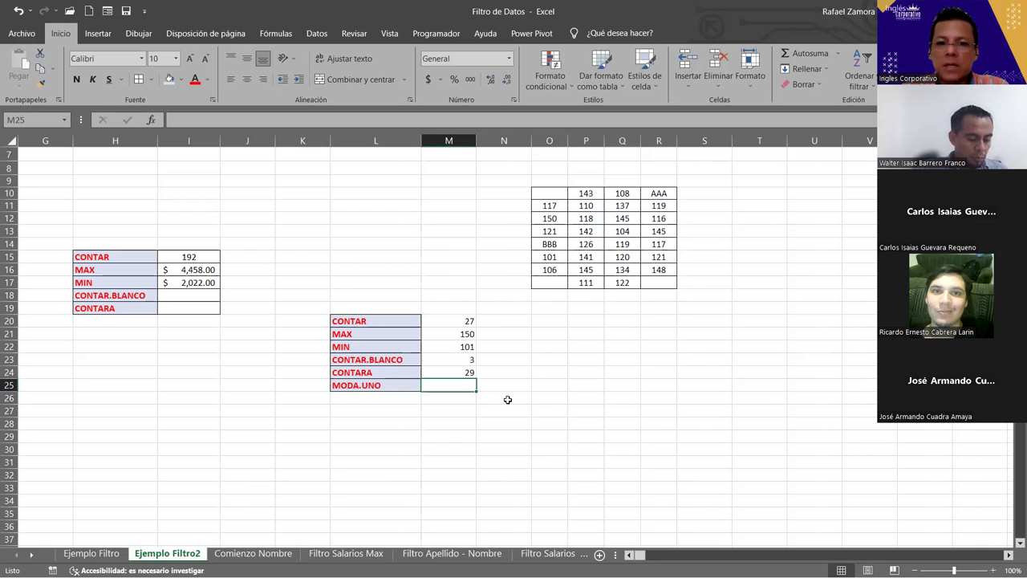
pyautogui.write('=')
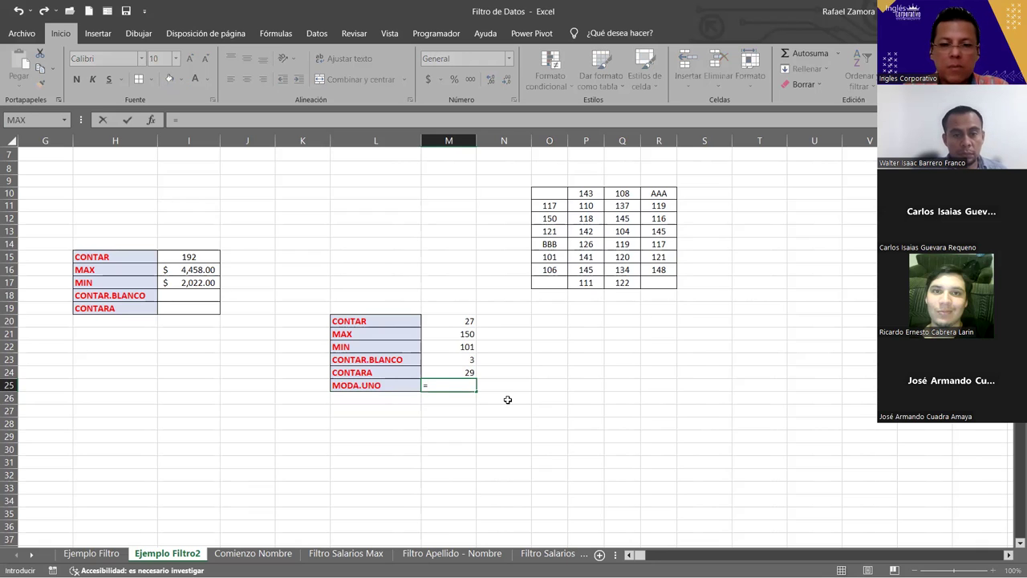
pyautogui.write('MODA')
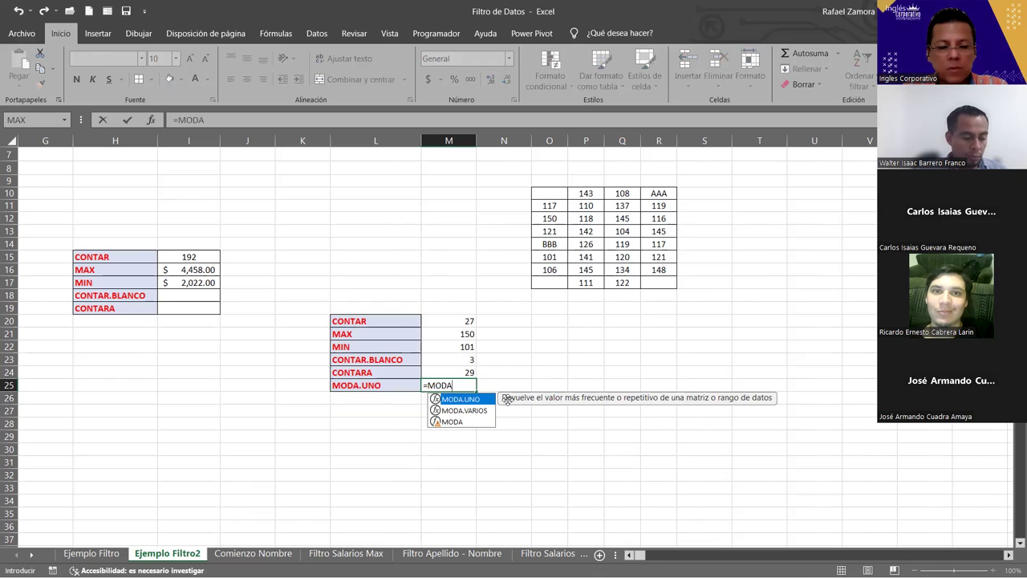
pyautogui.press('Tab')
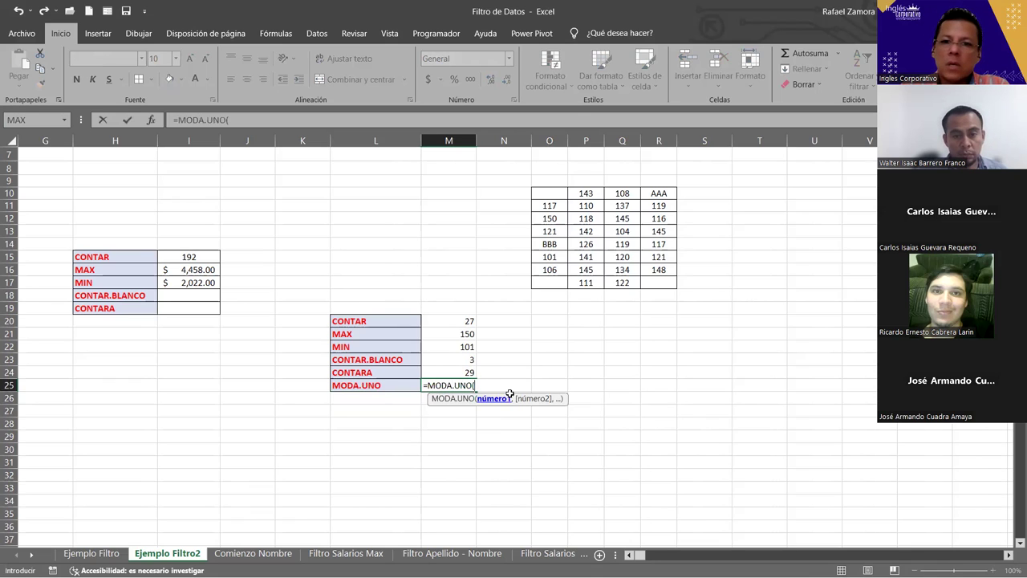
pyautogui.click(540, 186)
pyautogui.click(546, 193)
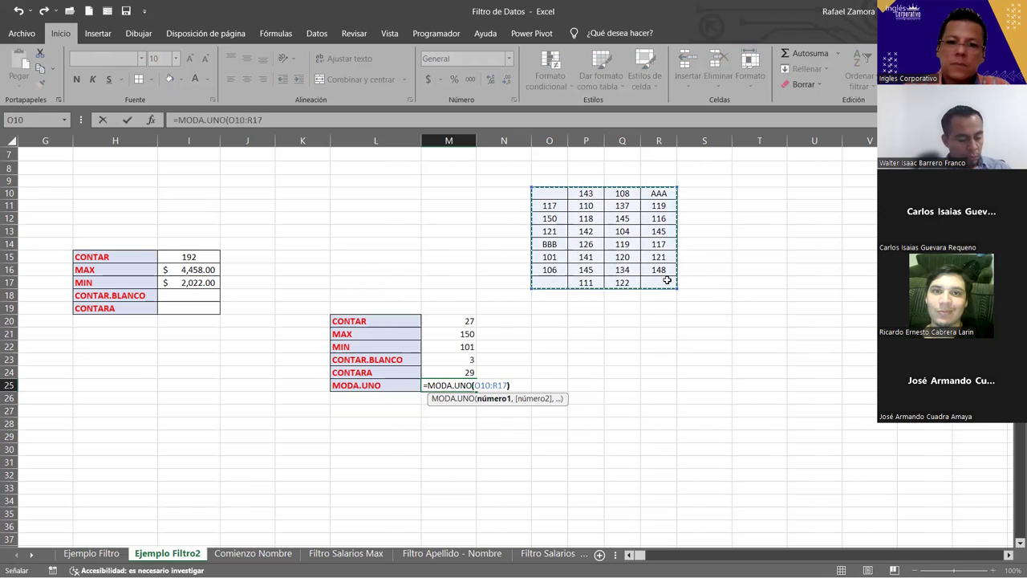
pyautogui.write(')')
pyautogui.press('Return')
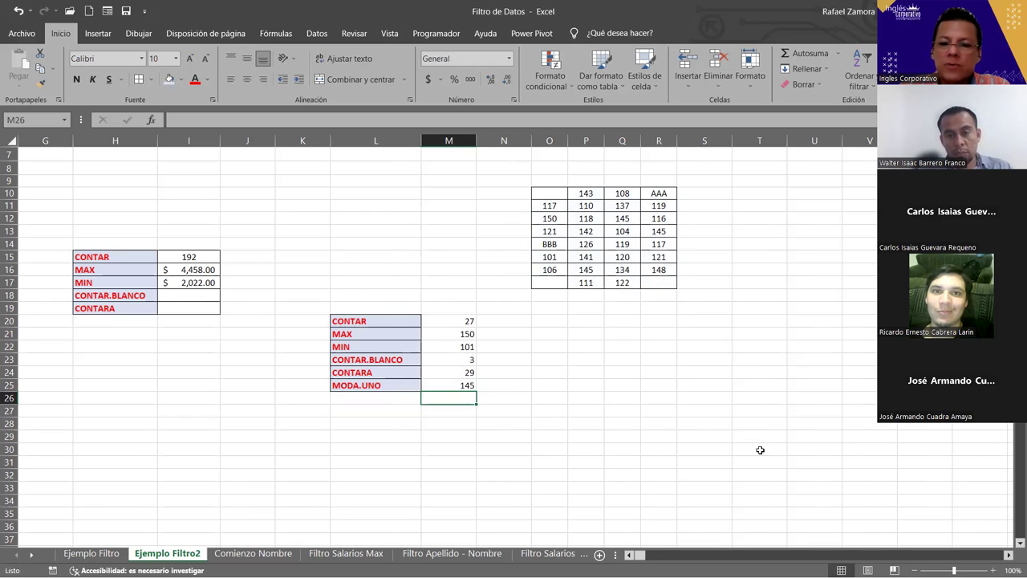
# Add a MODA.UNO label in H20 below CONTARA in the sales summary
pyautogui.hscroll(-5, 760, 450)
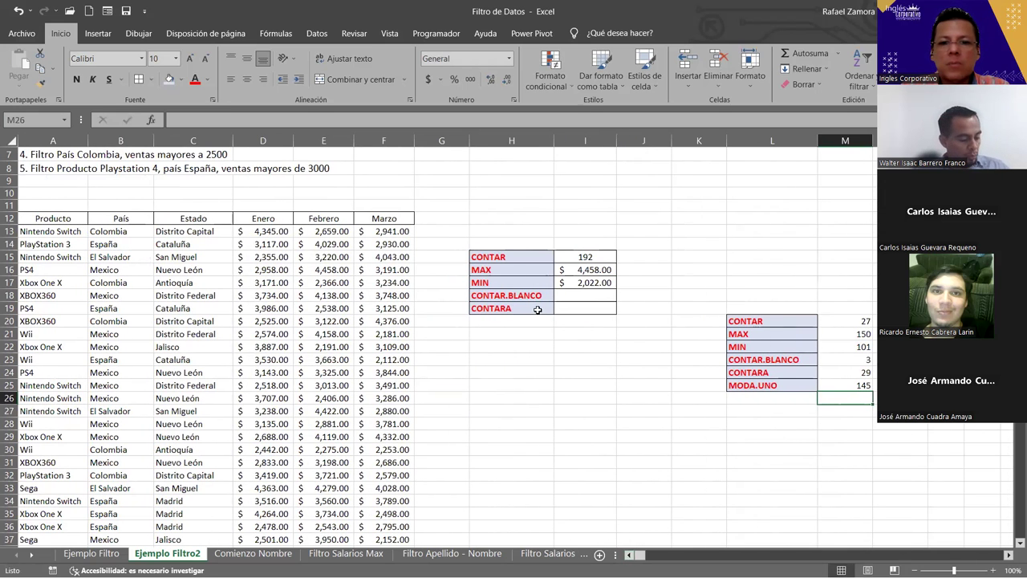
pyautogui.click(538, 308)
pyautogui.click(524, 322)
pyautogui.write('MODA.UNO')
pyautogui.press('Return')
# Enter =MODA.UNO(D13:F76) in I20 to find the most frequent sale
pyautogui.click(581, 322)
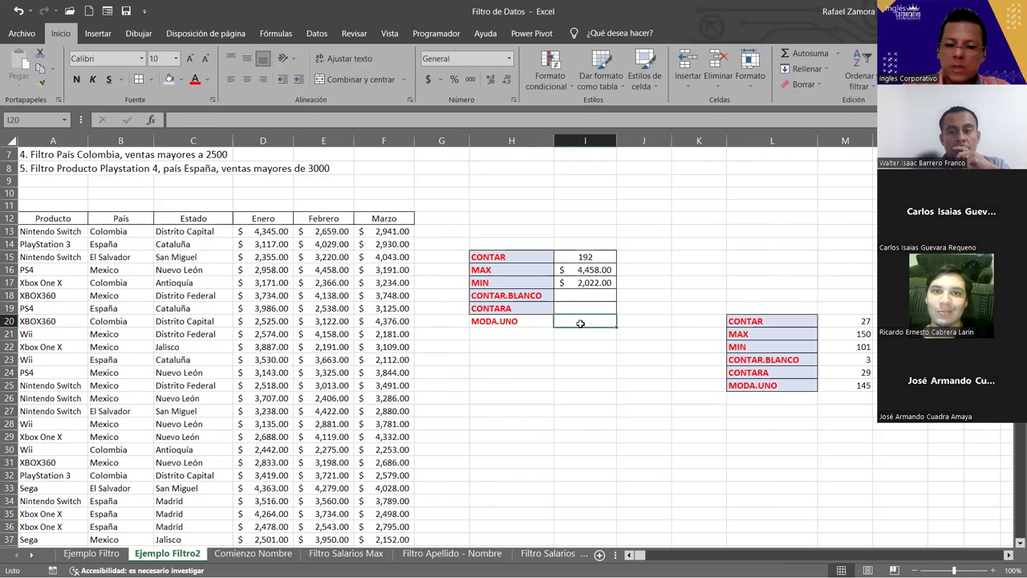
pyautogui.write('=')
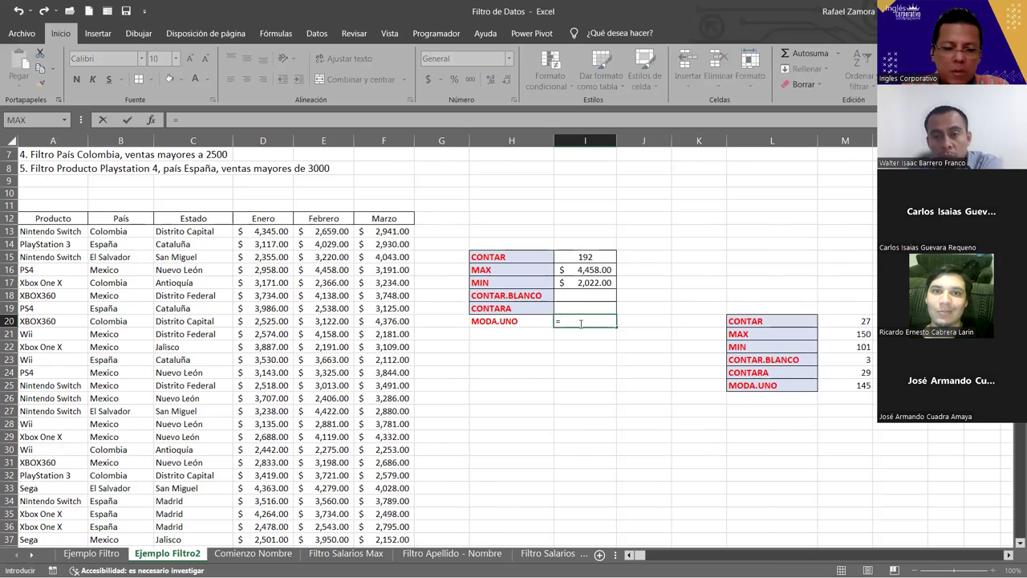
pyautogui.write('moda')
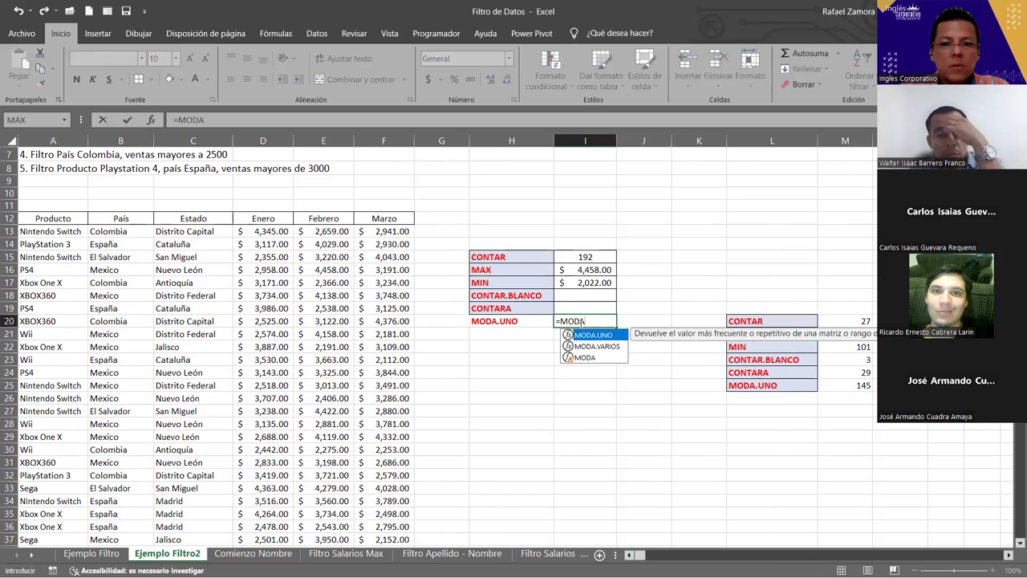
pyautogui.press('Tab')
pyautogui.click(269, 234)
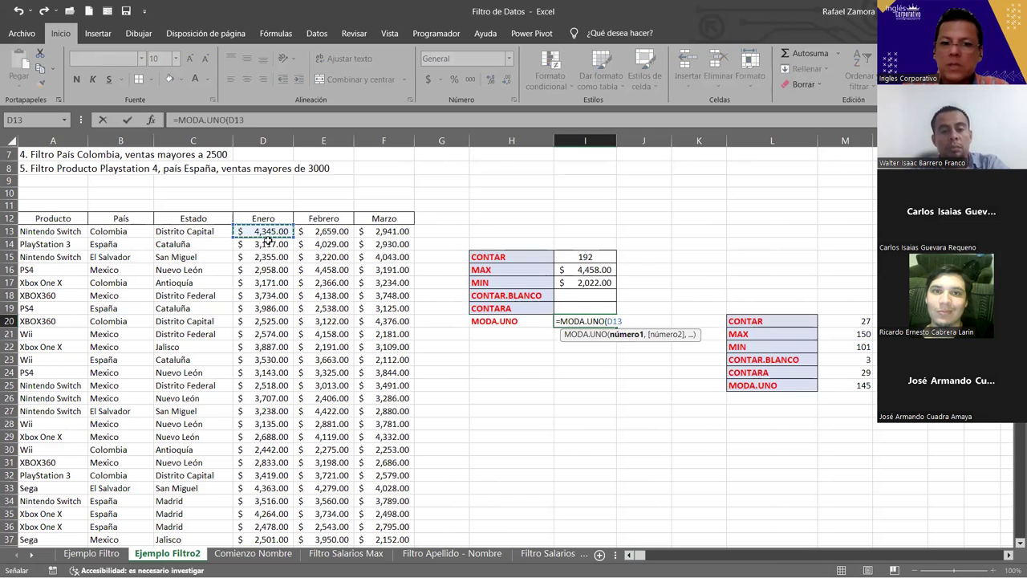
pyautogui.hotkey('ctrl', 'shift', 'Down')
pyautogui.press('Return')
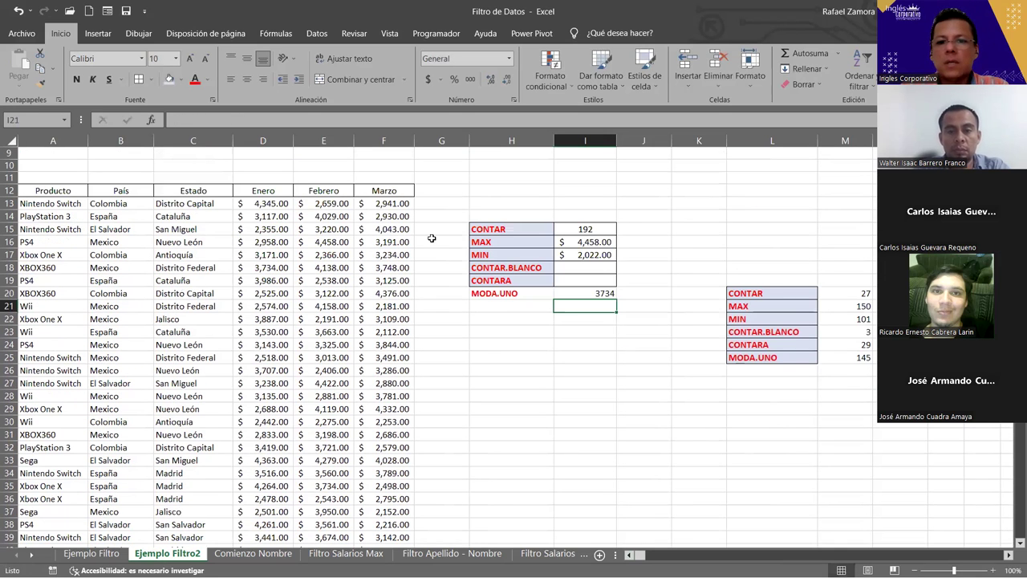
# Format the MODA.UNO result as Contabilidad, showing $ 3,734.00
pyautogui.click(602, 294)
pyautogui.click(428, 79)
pyautogui.moveTo(536, 282); pyautogui.dragTo(582, 282)
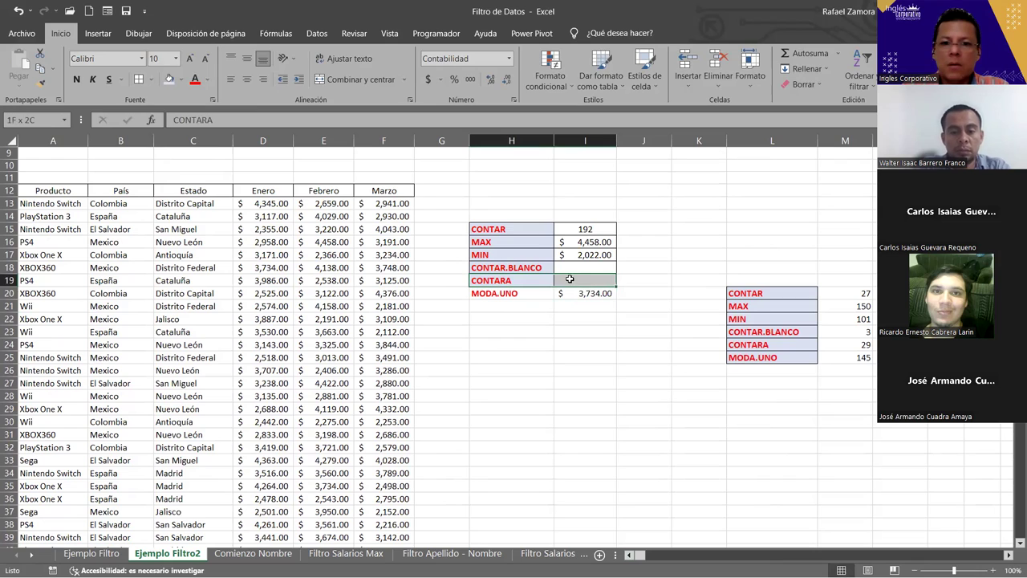
pyautogui.click(294, 202)
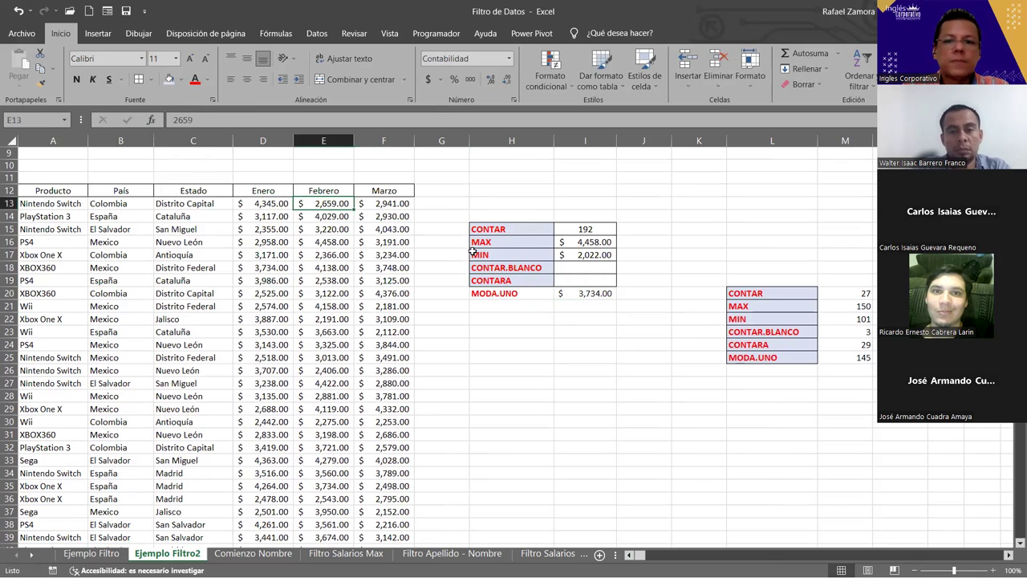
pyautogui.click(530, 290)
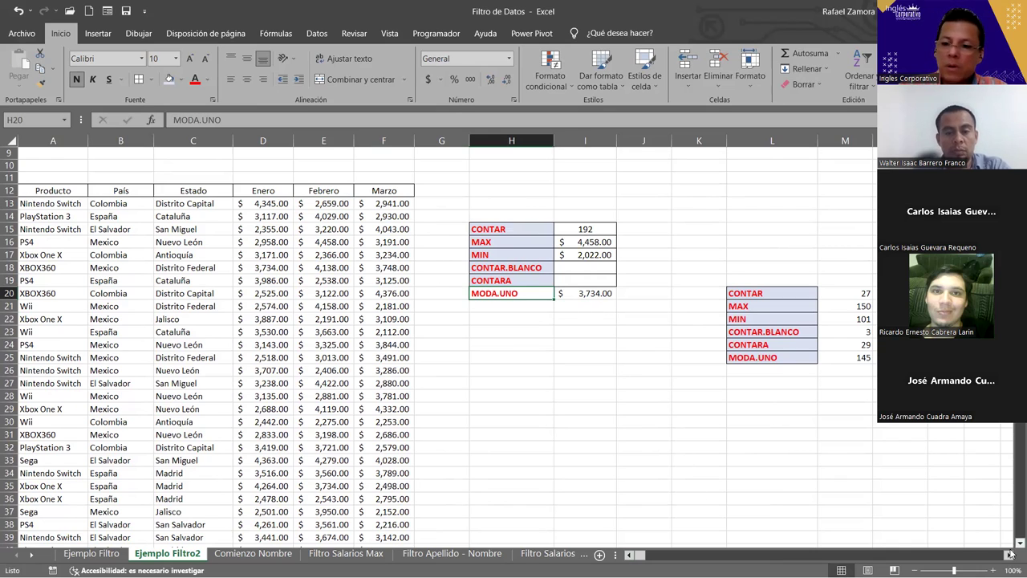
# Change the 145 in Q12 of the number grid to 200
pyautogui.hscroll(5, 994, 544)
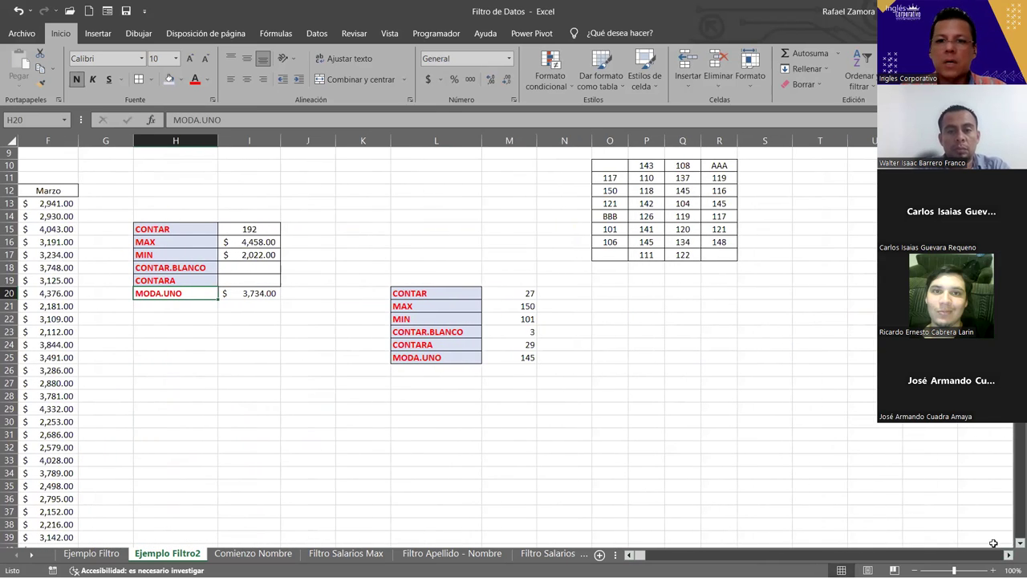
pyautogui.click(618, 227)
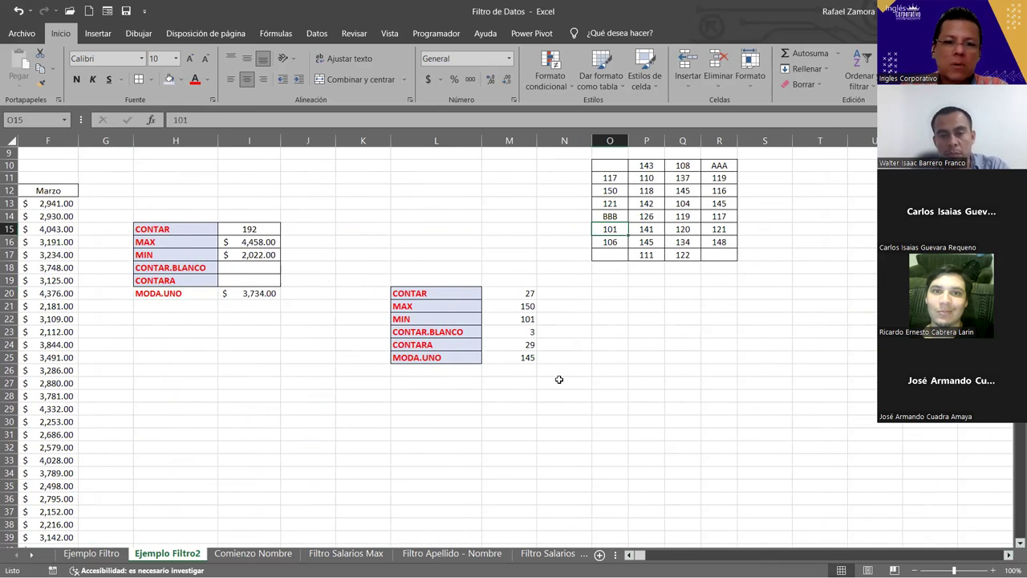
pyautogui.click(615, 363)
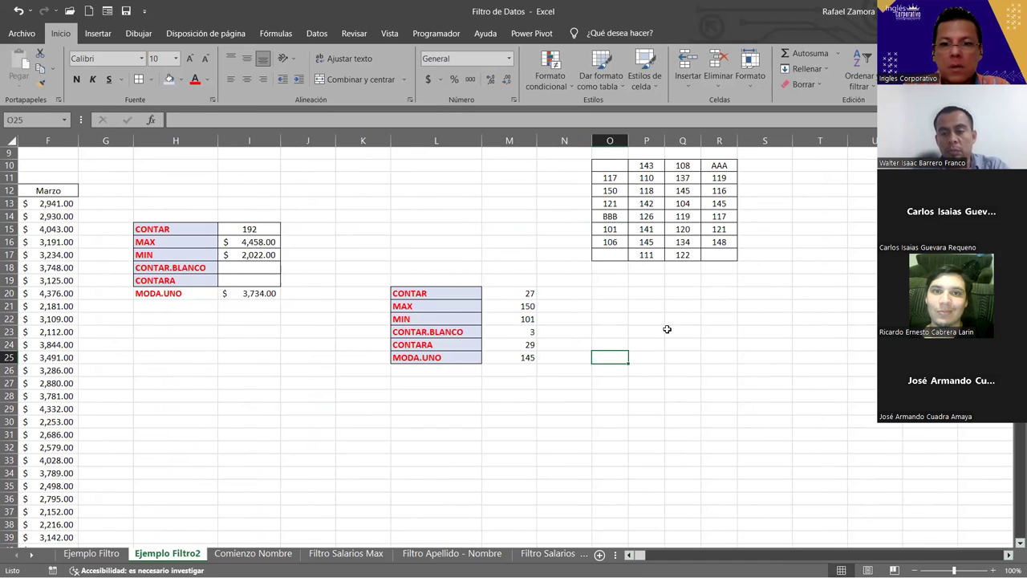
pyautogui.click(667, 329)
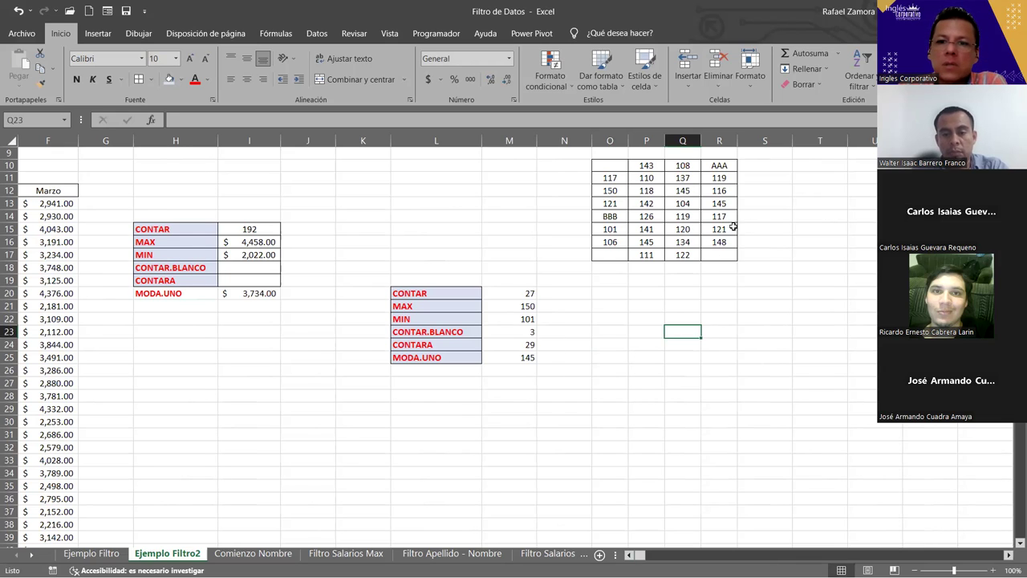
pyautogui.click(690, 191)
pyautogui.write('200')
pyautogui.press('Return')
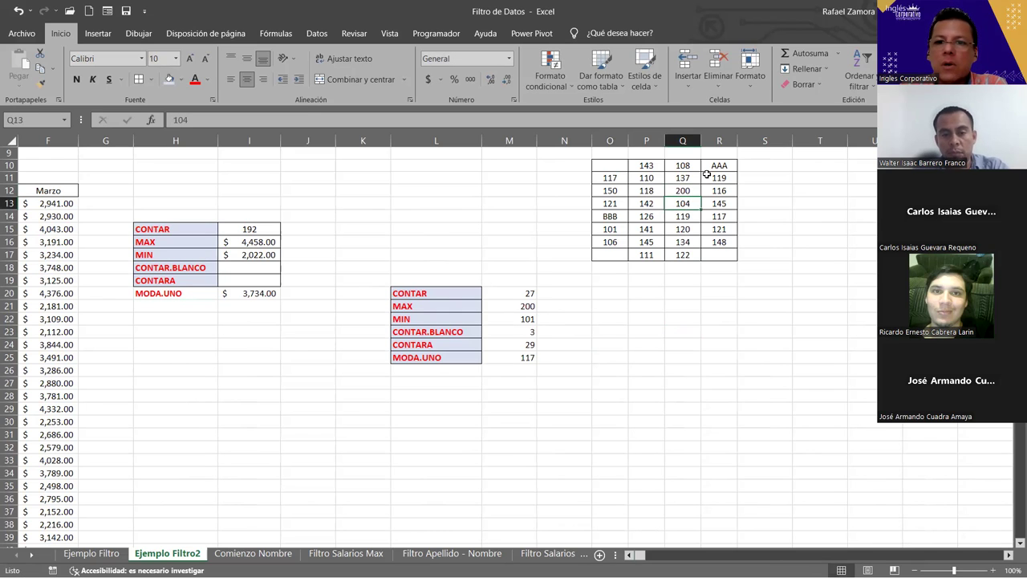
# Overwrite O11 with 115, Q14 with 210 and R15 with 130
pyautogui.click(620, 176)
pyautogui.write('115')
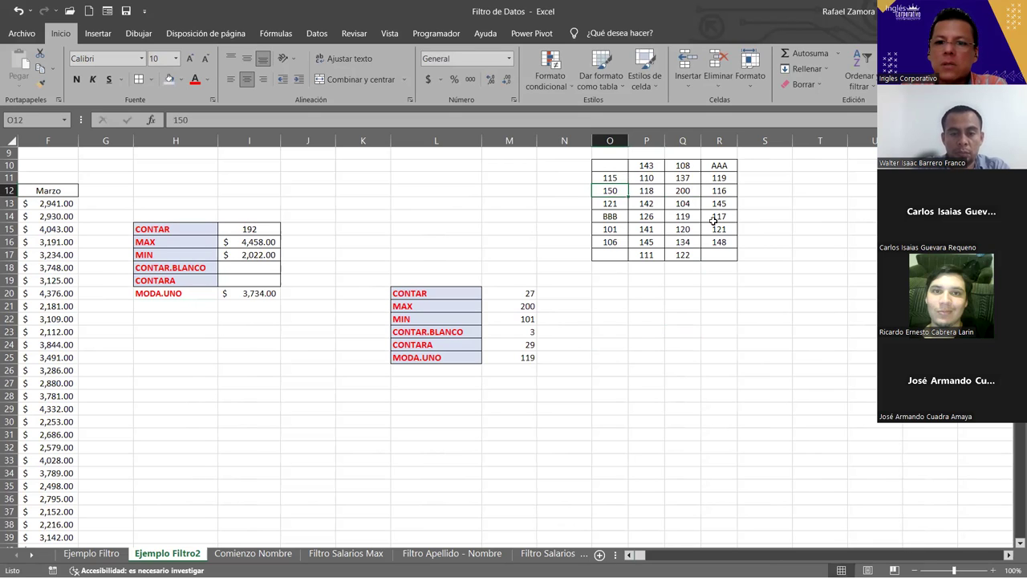
pyautogui.click(692, 216)
pyautogui.write('210')
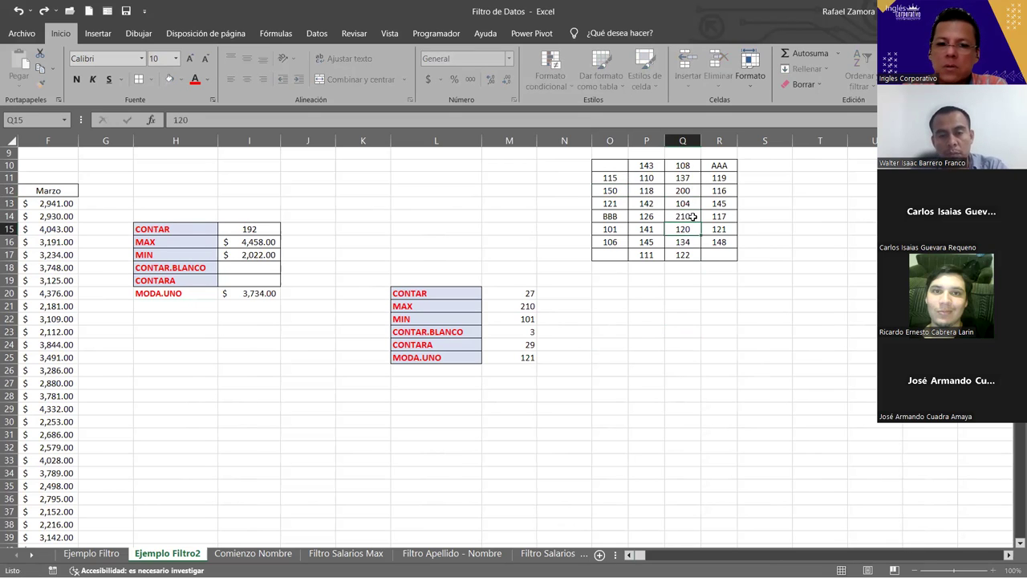
pyautogui.press('Return')
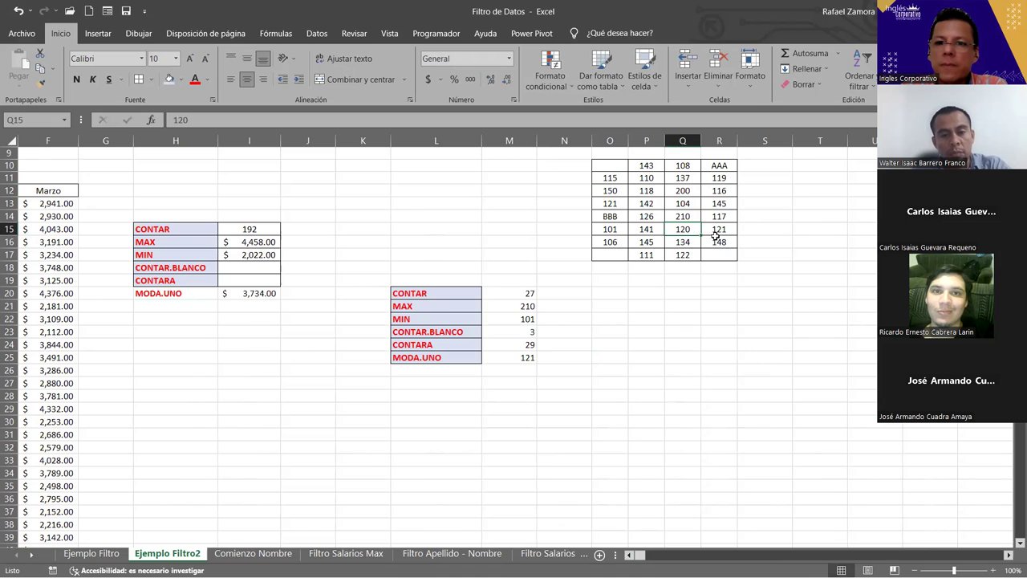
pyautogui.click(729, 228)
pyautogui.write('130')
pyautogui.press('Return')
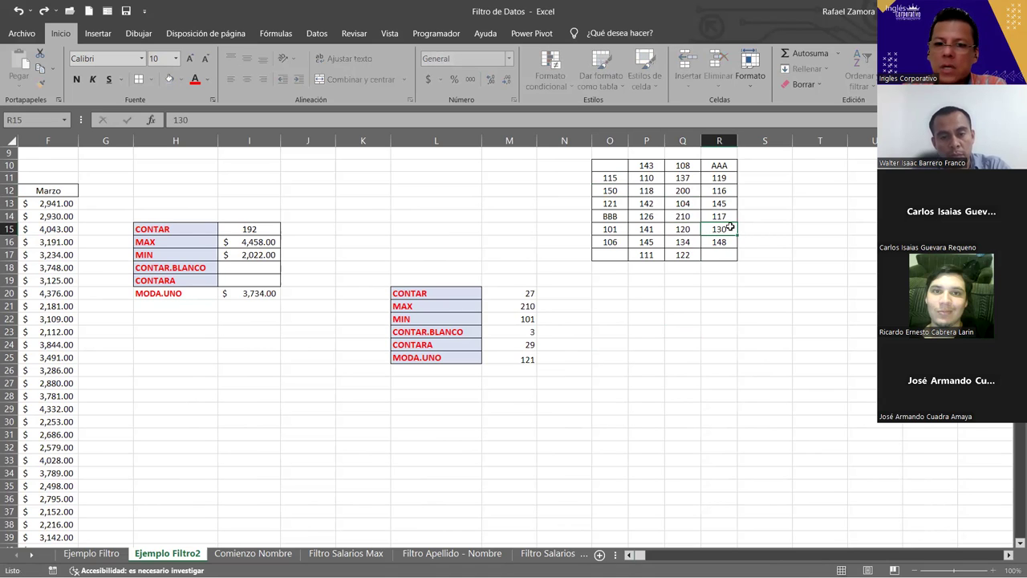
# Set R13 to 230 so no value repeats, making MODA.UNO show #N/D
pyautogui.click(727, 204)
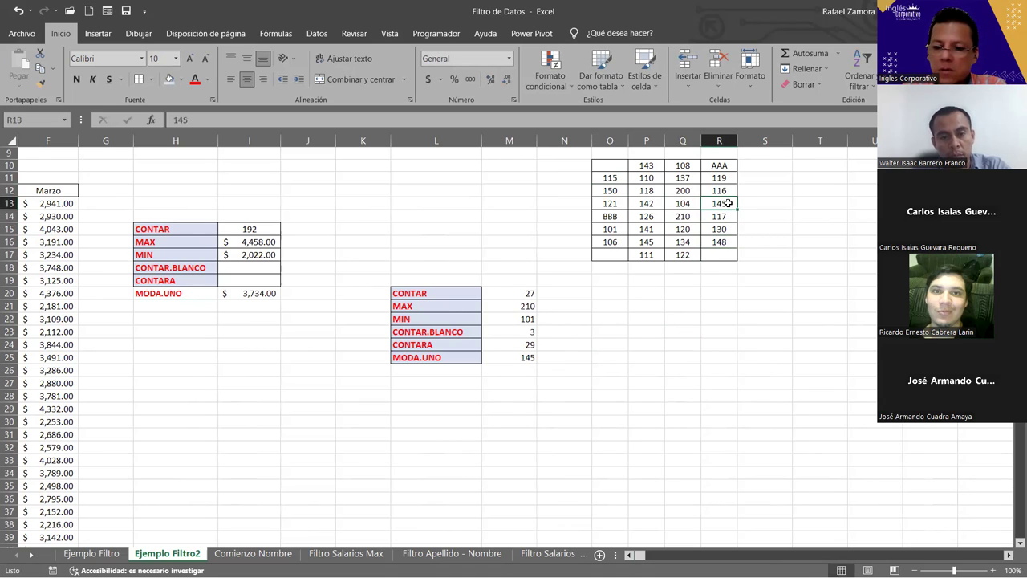
pyautogui.write('230')
pyautogui.press('Return')
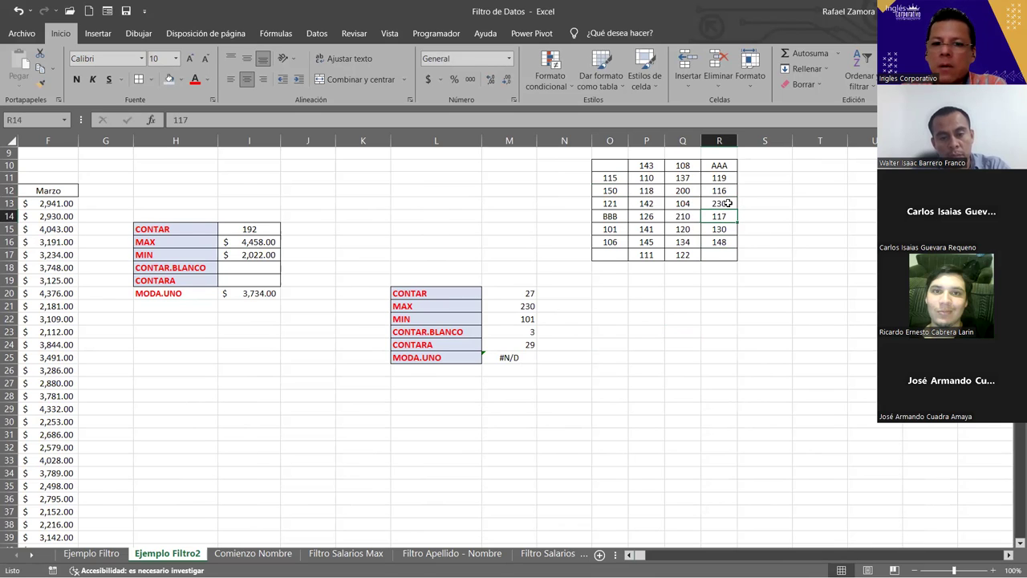
pyautogui.click(518, 355)
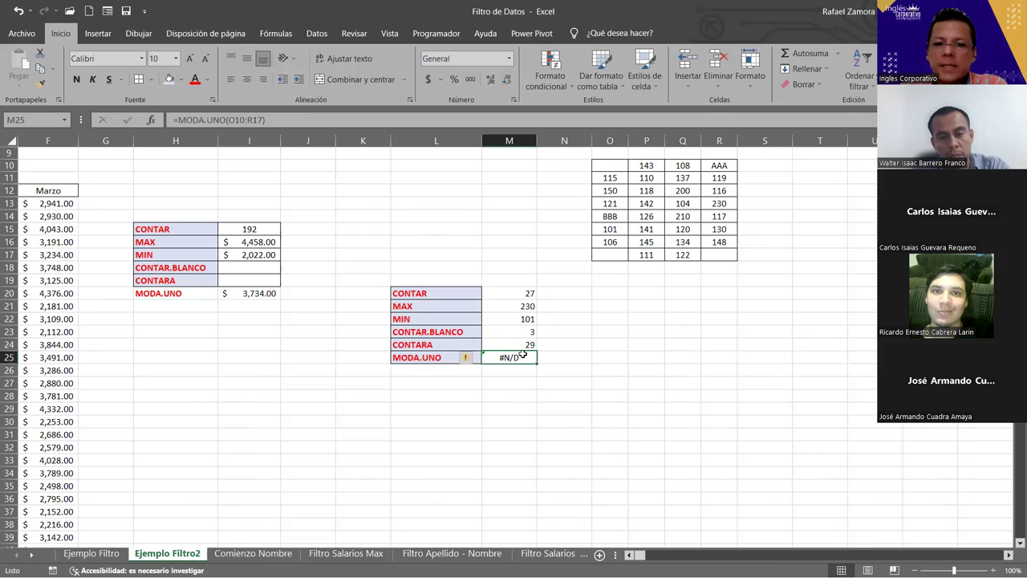
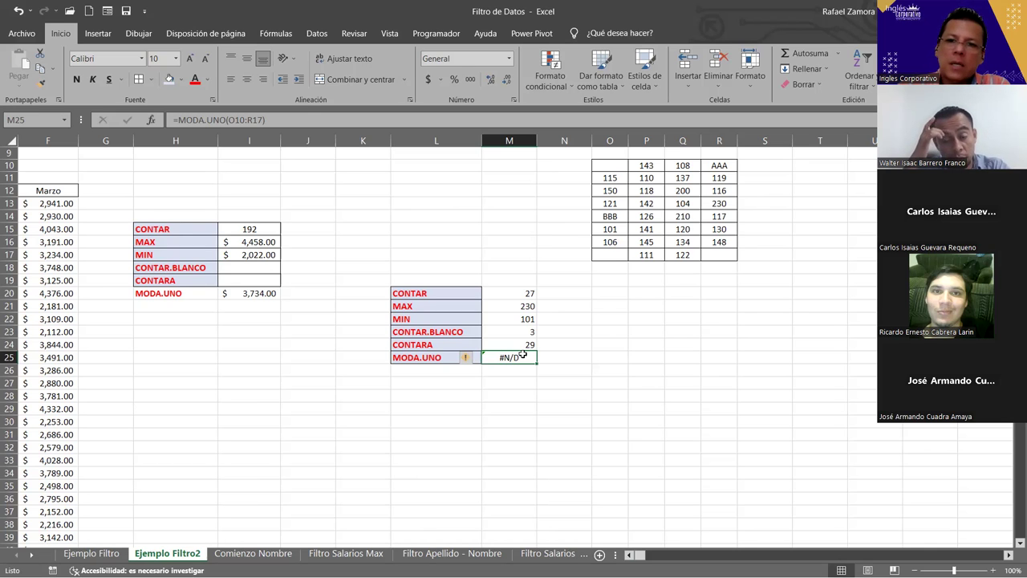
# Inspect the O10:R17 number table, the MODA.UNO formula in M25 and the H15:L25 summary tables
pyautogui.moveTo(610, 166); pyautogui.dragTo(721, 255)
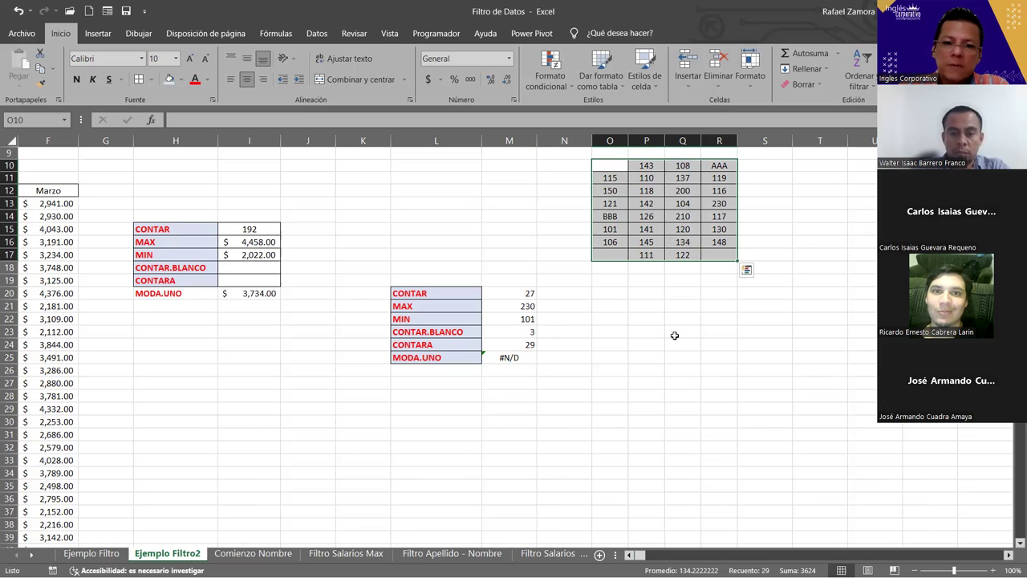
pyautogui.click(519, 356)
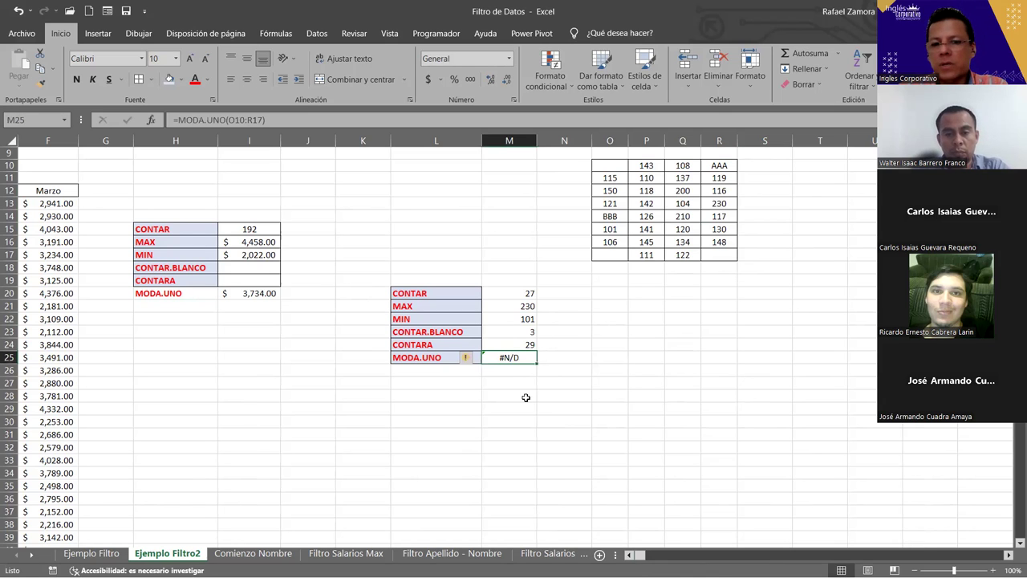
pyautogui.click(576, 385)
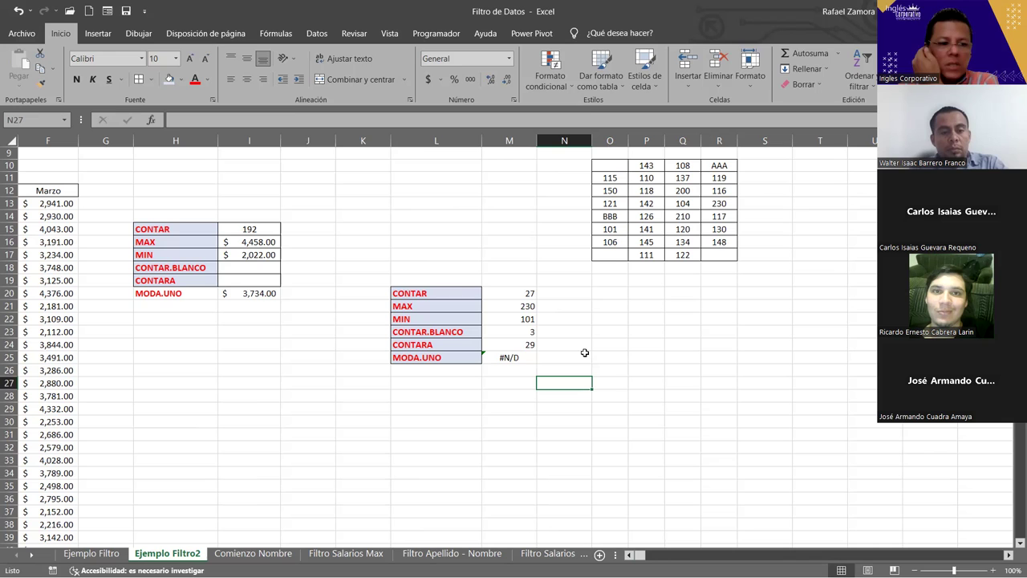
pyautogui.click(509, 358)
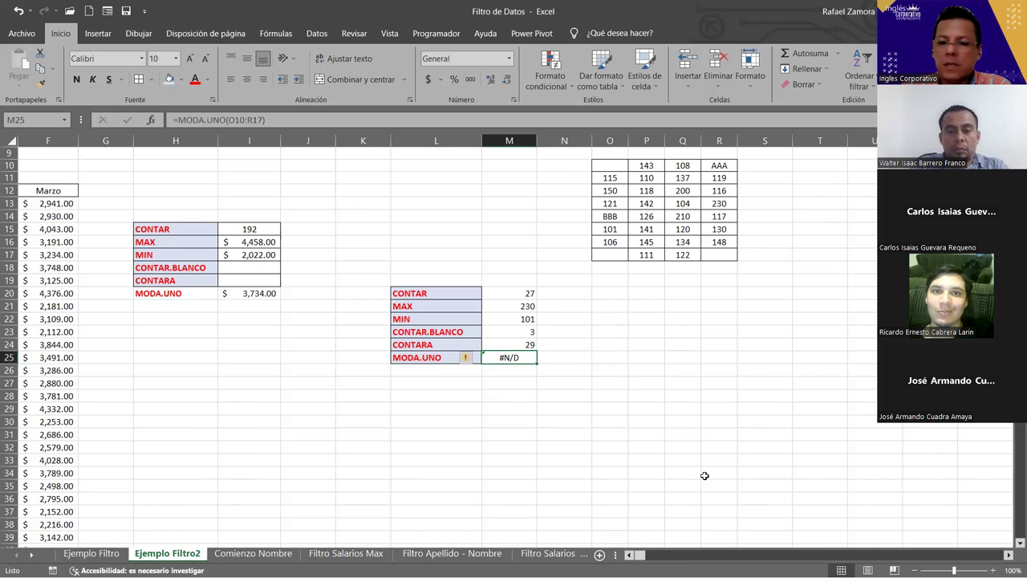
pyautogui.moveTo(635, 554)
pyautogui.mouseDown()
pyautogui.moveTo(626, 555)
pyautogui.moveTo(633, 560)
pyautogui.mouseUp()
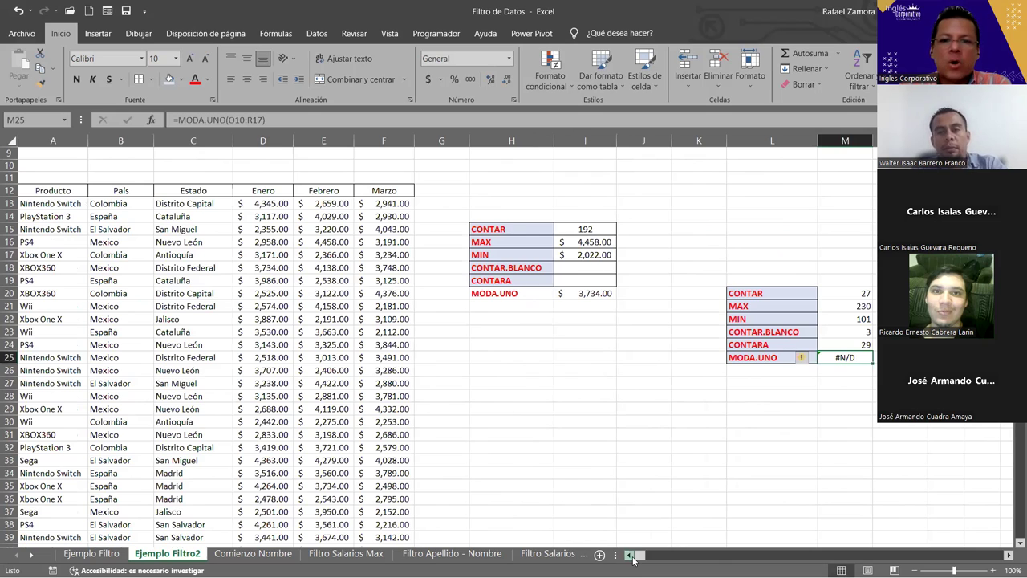
pyautogui.moveTo(512, 230); pyautogui.dragTo(774, 367)
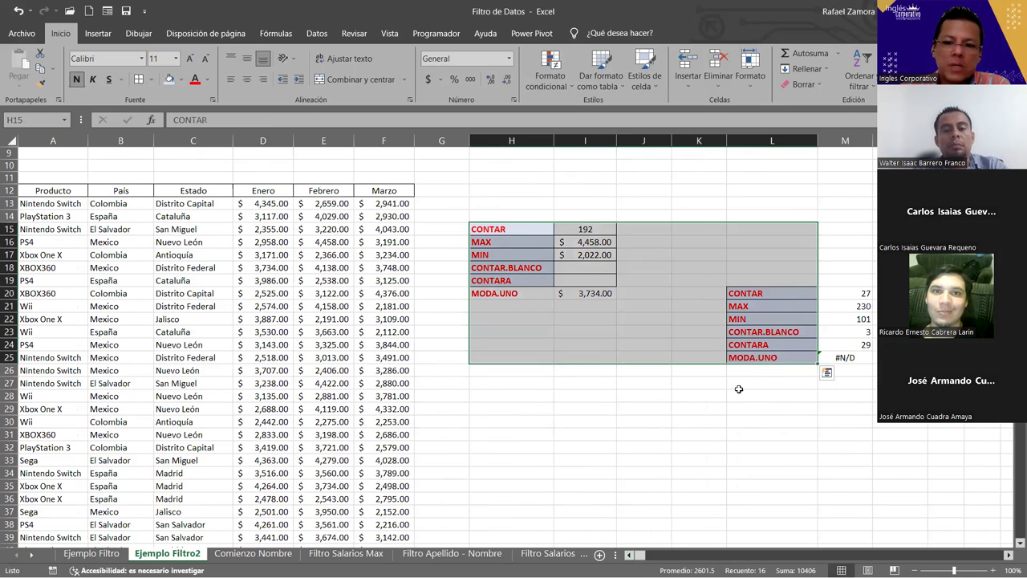
pyautogui.click(576, 433)
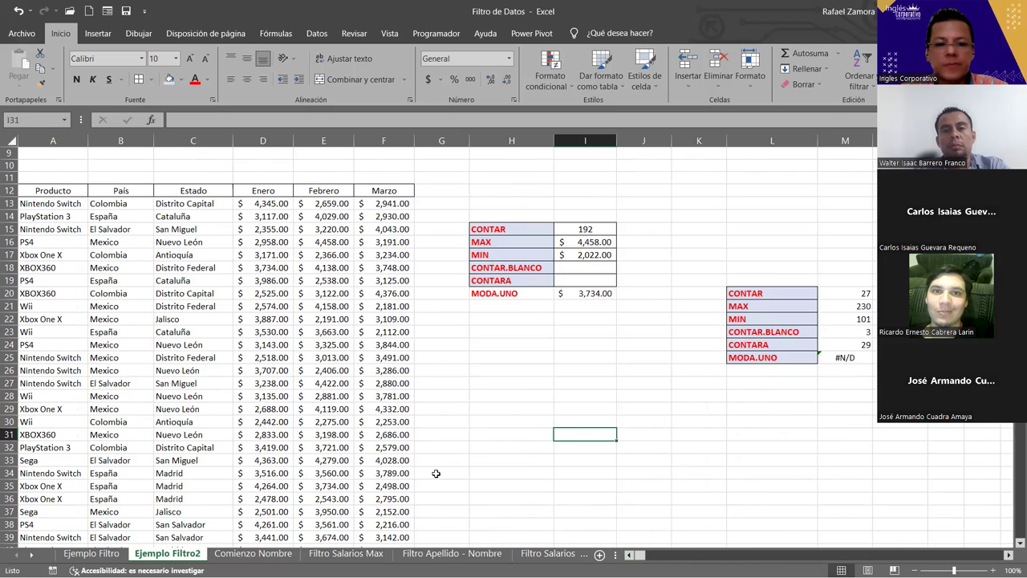
# Look over the sales table values, selecting E23, D20 and the Enero header
pyautogui.click(297, 398)
pyautogui.click(300, 331)
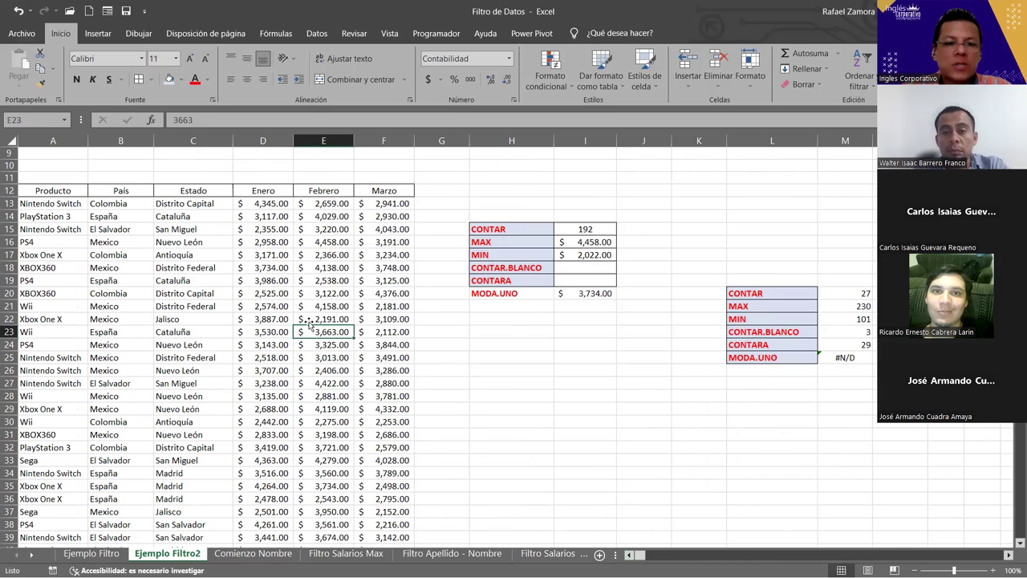
pyautogui.scroll(3, 293, 336)
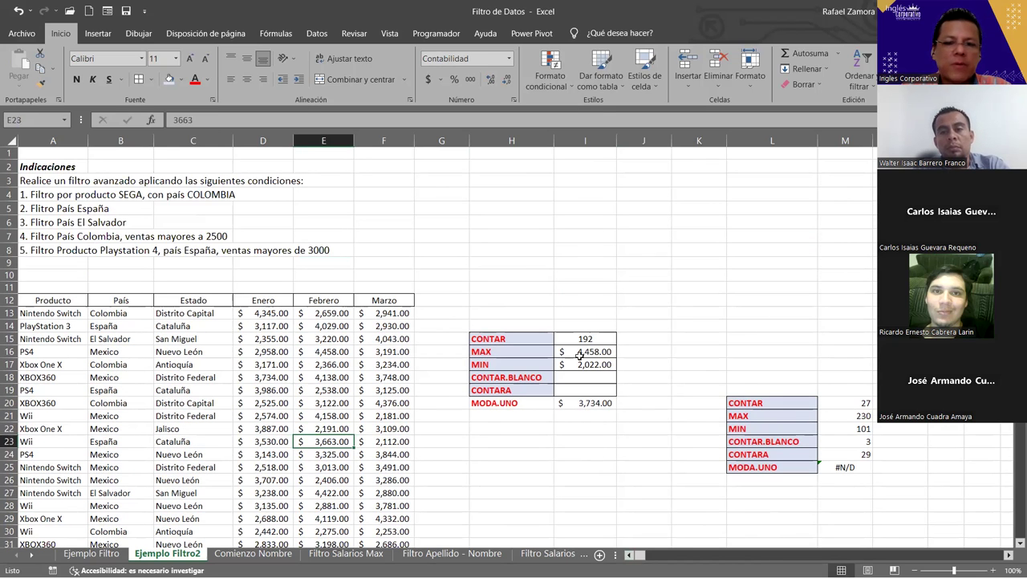
pyautogui.scroll(-1, 657, 406)
pyautogui.scroll(-2, 656, 405)
pyautogui.scroll(3, 671, 483)
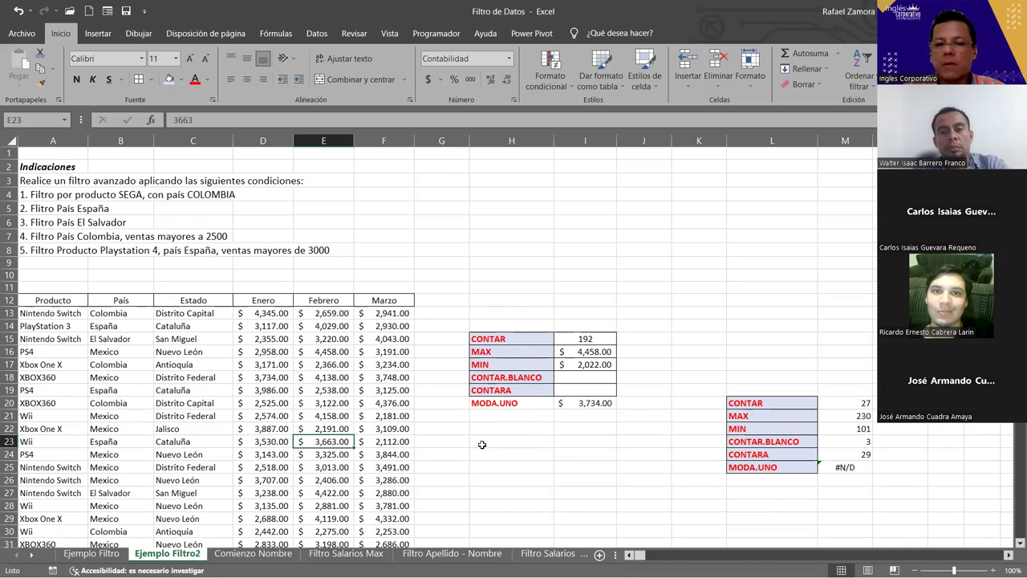
pyautogui.click(271, 406)
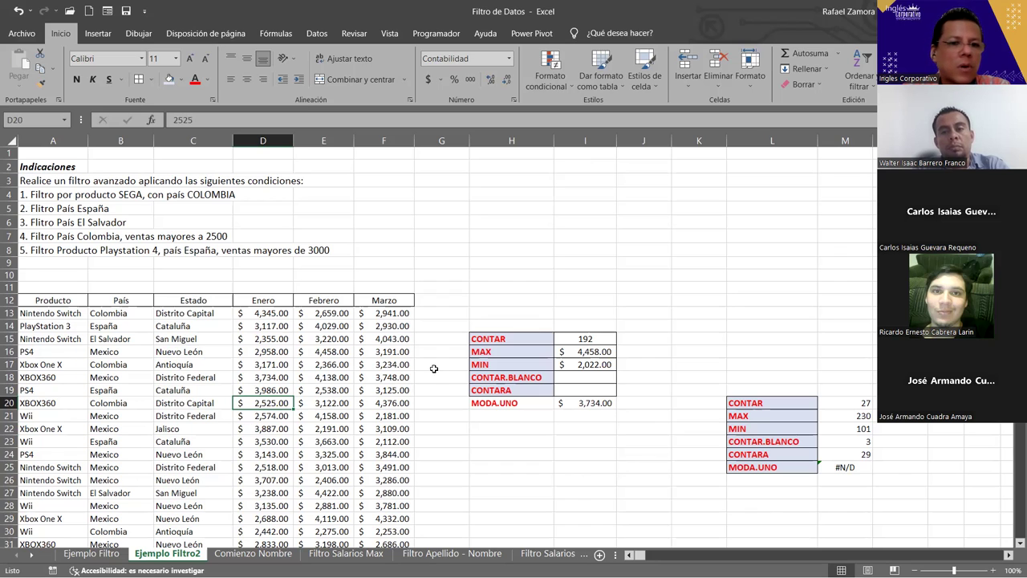
pyautogui.click(270, 300)
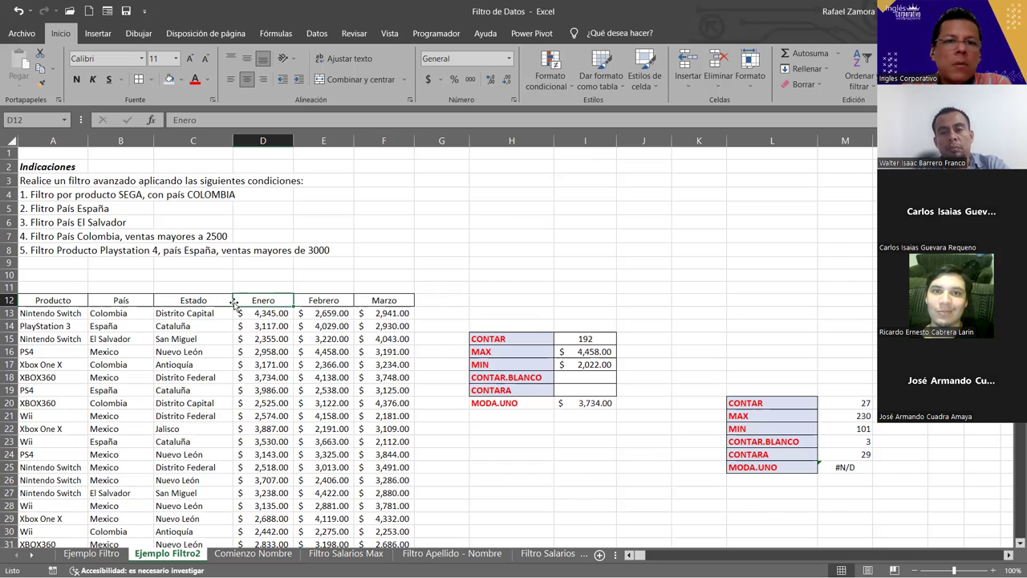
pyautogui.click(318, 362)
# Filter the Enero column to values greater than 2500 and scroll through the 54 remaining rows
pyautogui.hotkey('ctrl', 'shift', 'l')
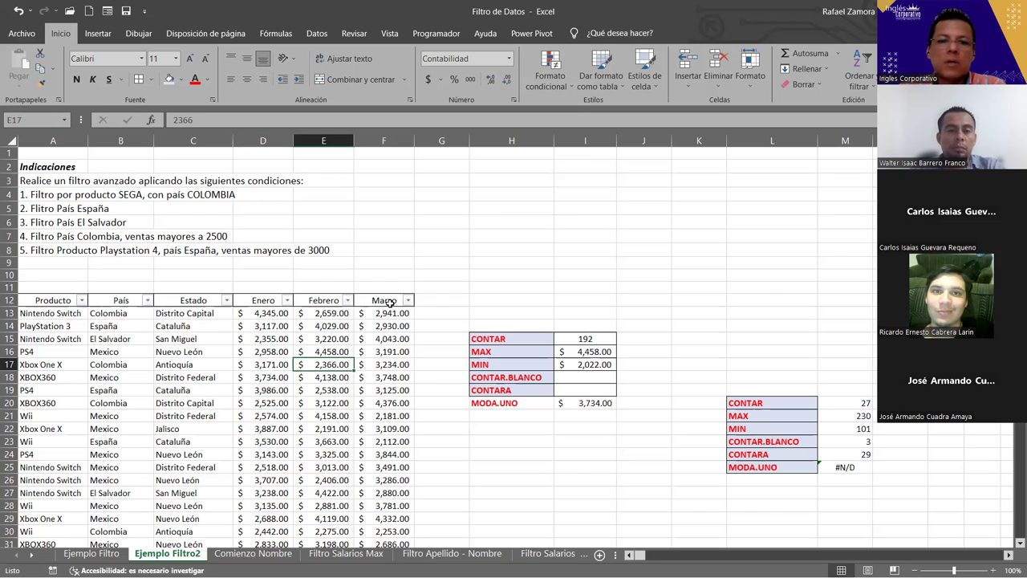
pyautogui.click(291, 300)
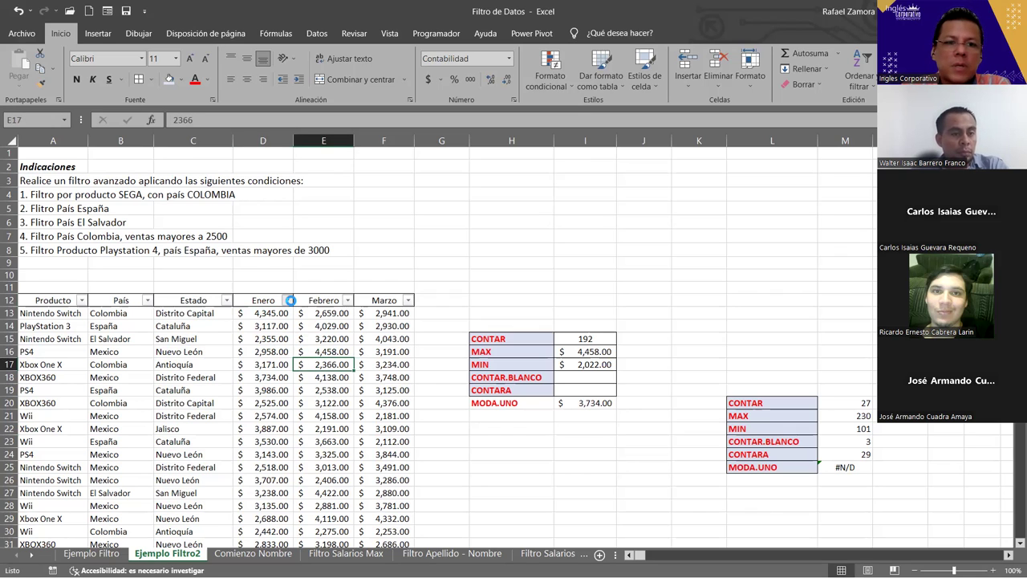
pyautogui.moveTo(216, 119)
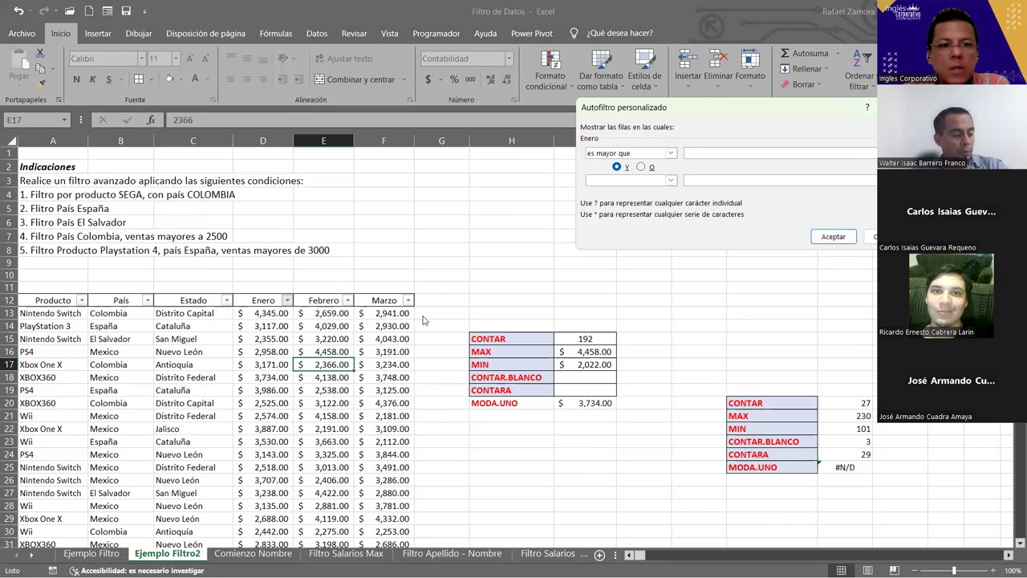
pyautogui.write('2500')
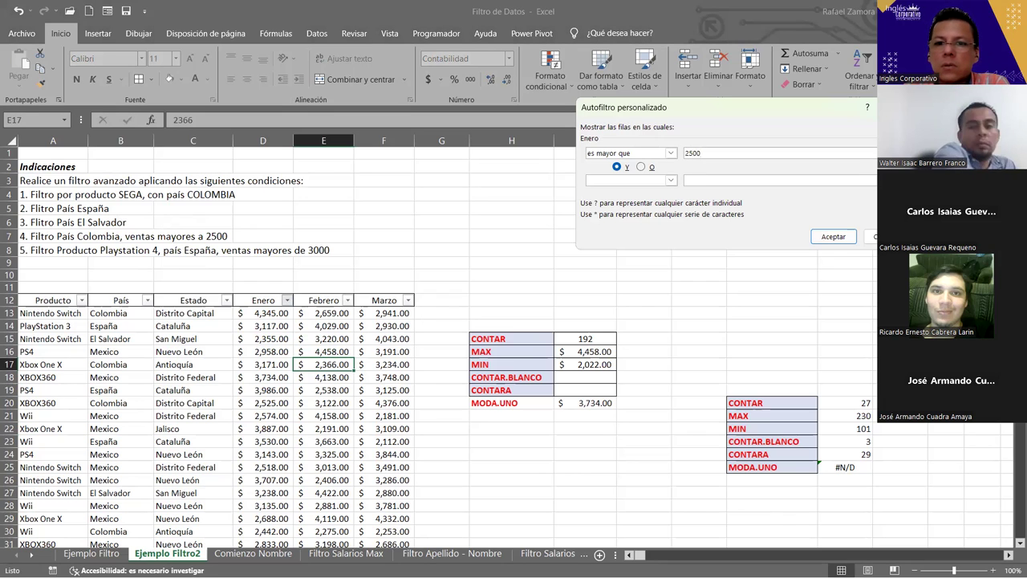
pyautogui.click(833, 236)
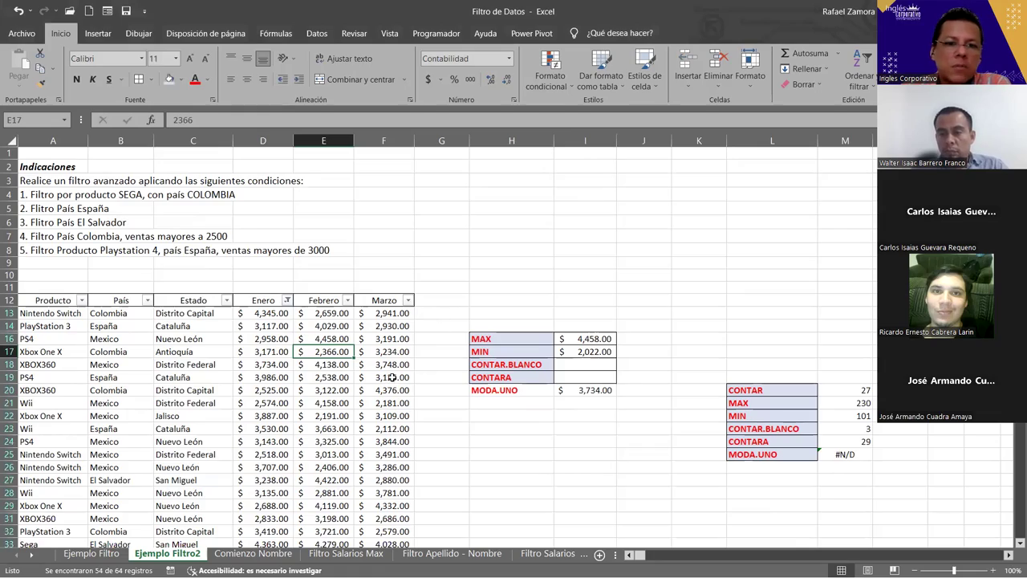
pyautogui.scroll(-2, 301, 369)
pyautogui.scroll(-3, 296, 369)
pyautogui.scroll(-3, 296, 369)
pyautogui.scroll(-2, 296, 368)
pyautogui.scroll(-2, 296, 368)
pyautogui.scroll(-4, 296, 369)
pyautogui.scroll(4, 296, 369)
pyautogui.scroll(9, 296, 368)
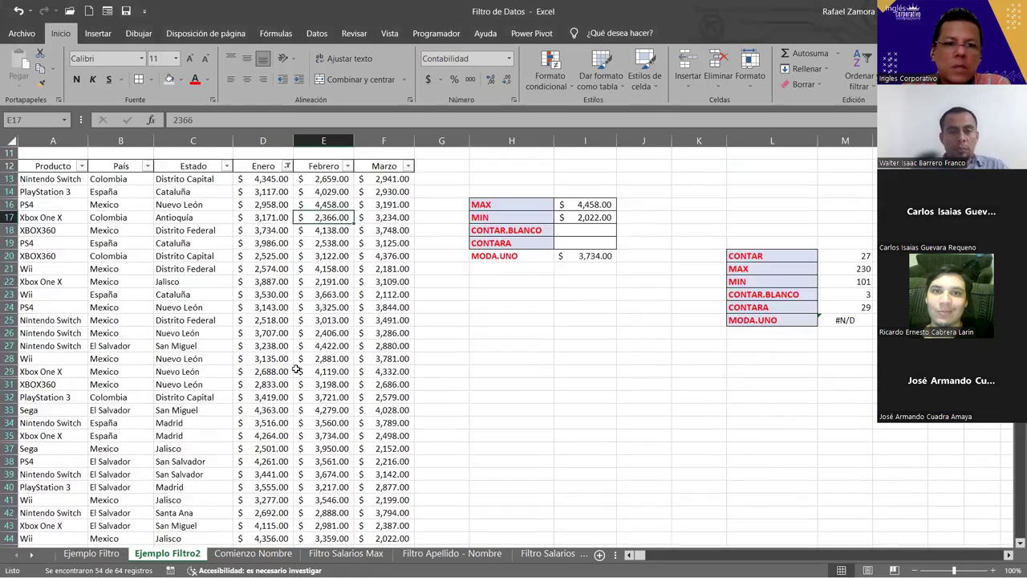
pyautogui.scroll(3, 297, 369)
# Change the Enero number filter to greater than 3500, leaving 27 of 64 rows visible
pyautogui.click(286, 300)
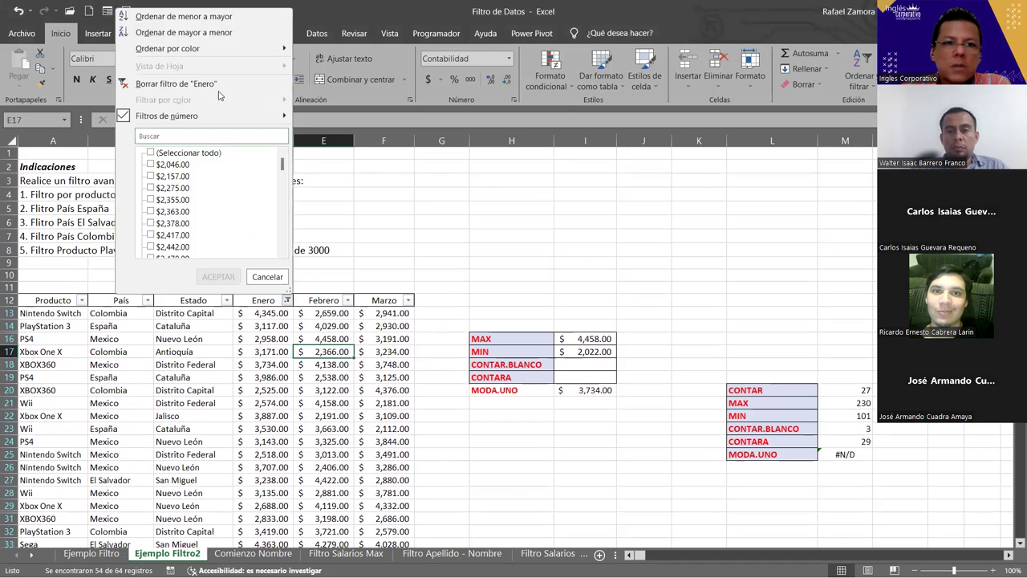
pyautogui.click(202, 118)
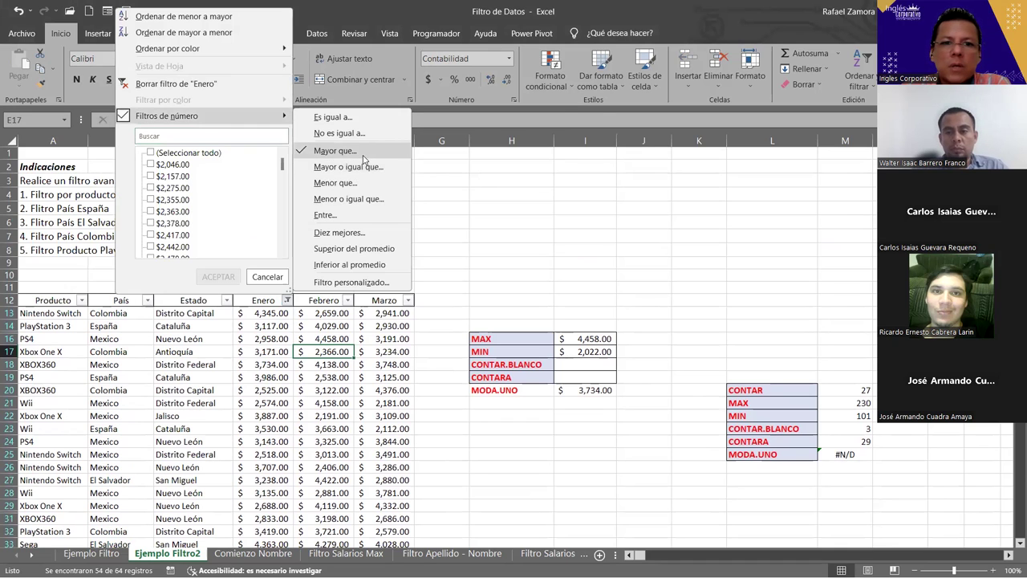
pyautogui.press('Return')
pyautogui.write('3500')
pyautogui.press('Return')
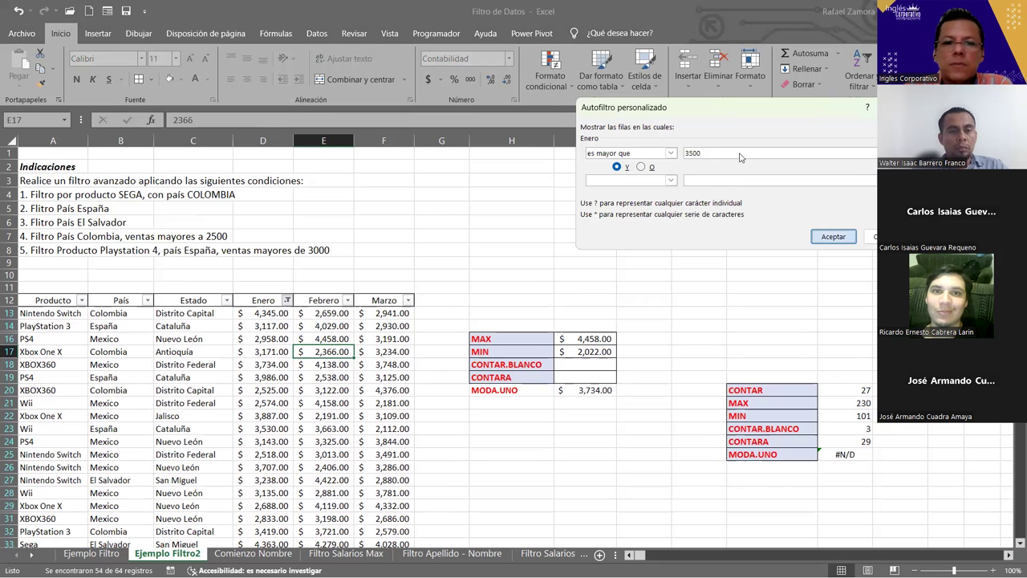
pyautogui.scroll(-3, 304, 358)
pyautogui.scroll(-2, 305, 358)
pyautogui.scroll(2, 300, 353)
pyautogui.scroll(2, 491, 353)
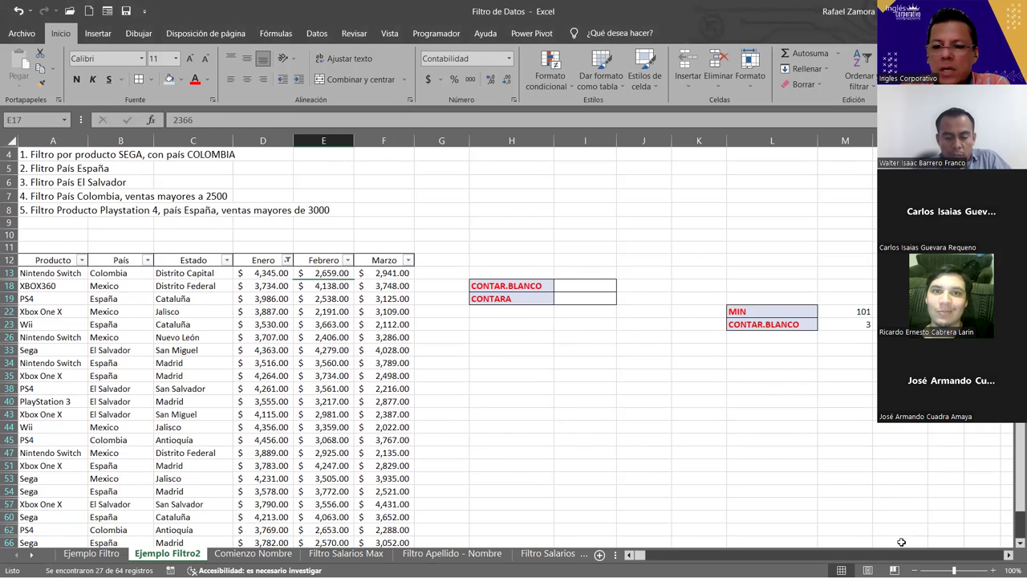
pyautogui.hscroll(5, 436, 366)
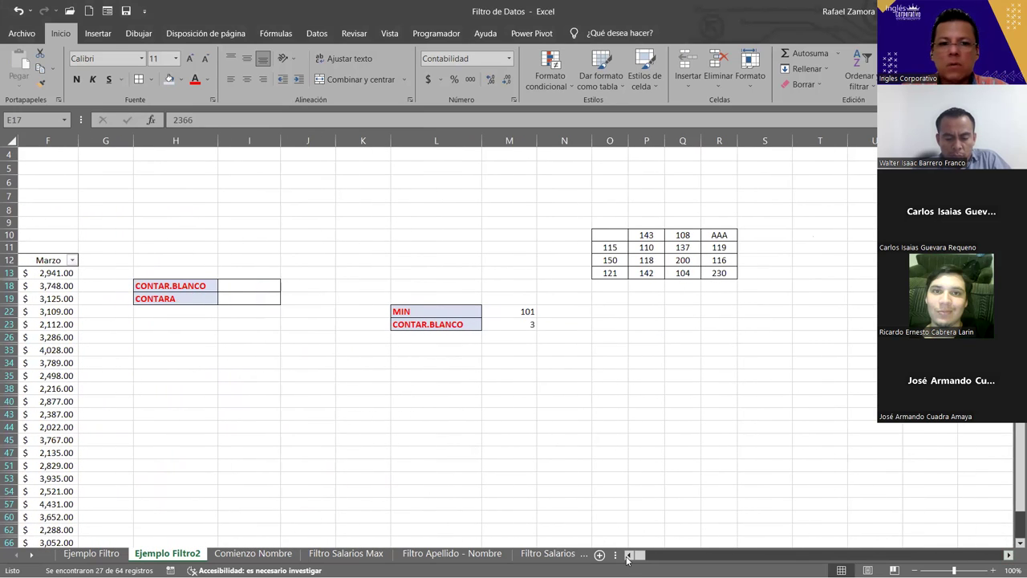
pyautogui.hscroll(-4, 230, 275)
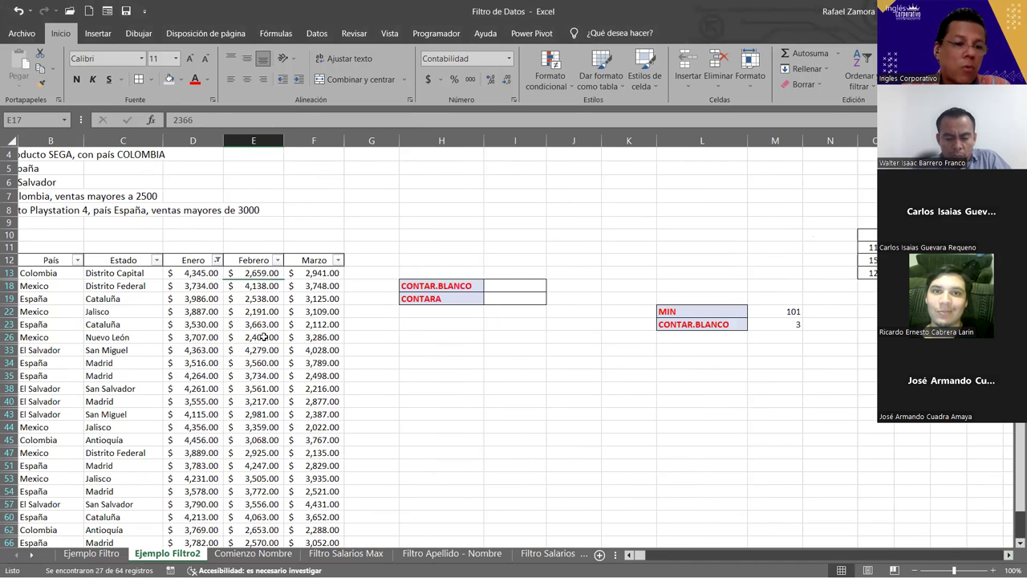
pyautogui.click(248, 316)
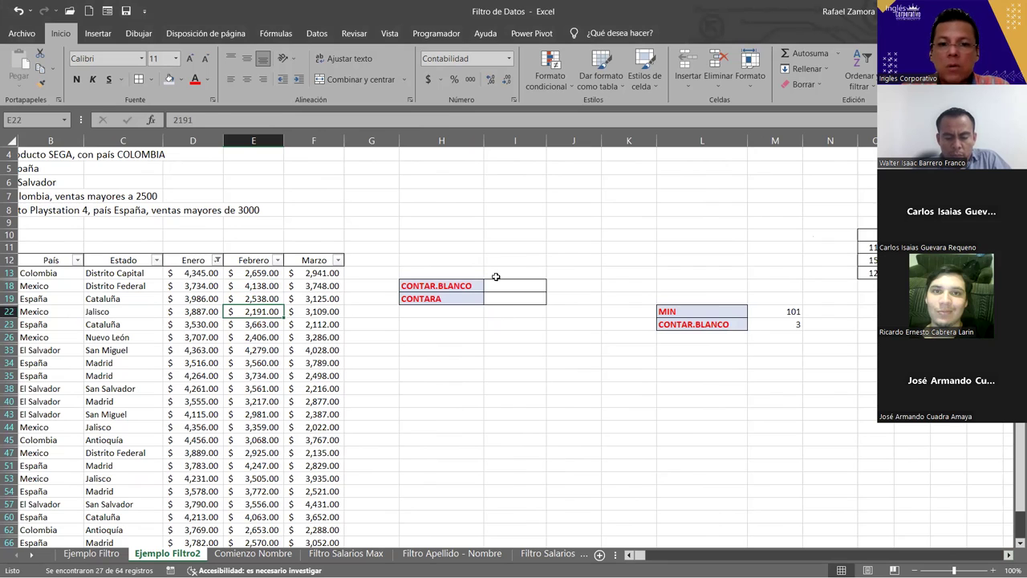
pyautogui.click(8, 286)
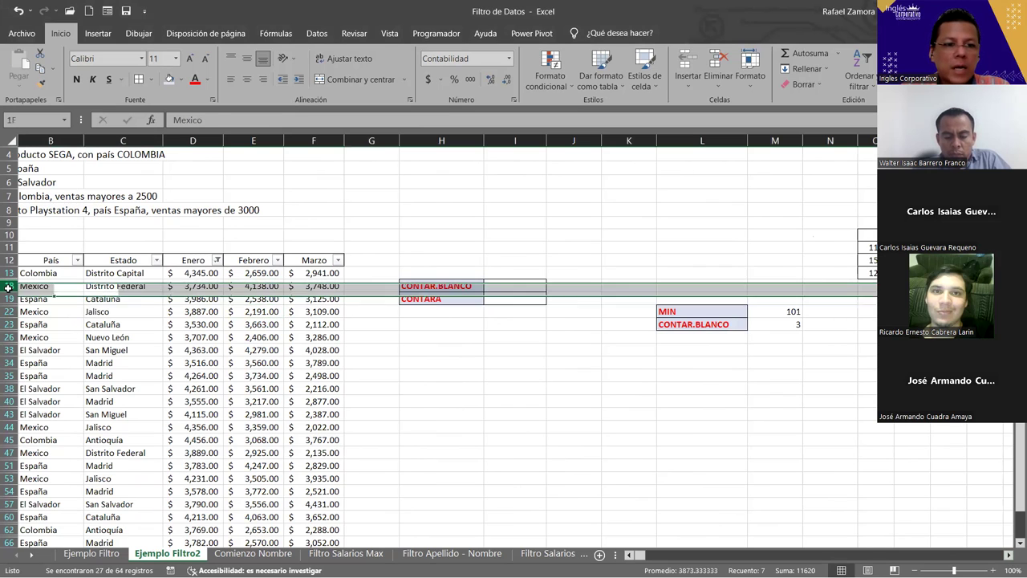
pyautogui.moveTo(8, 287); pyautogui.dragTo(5, 354)
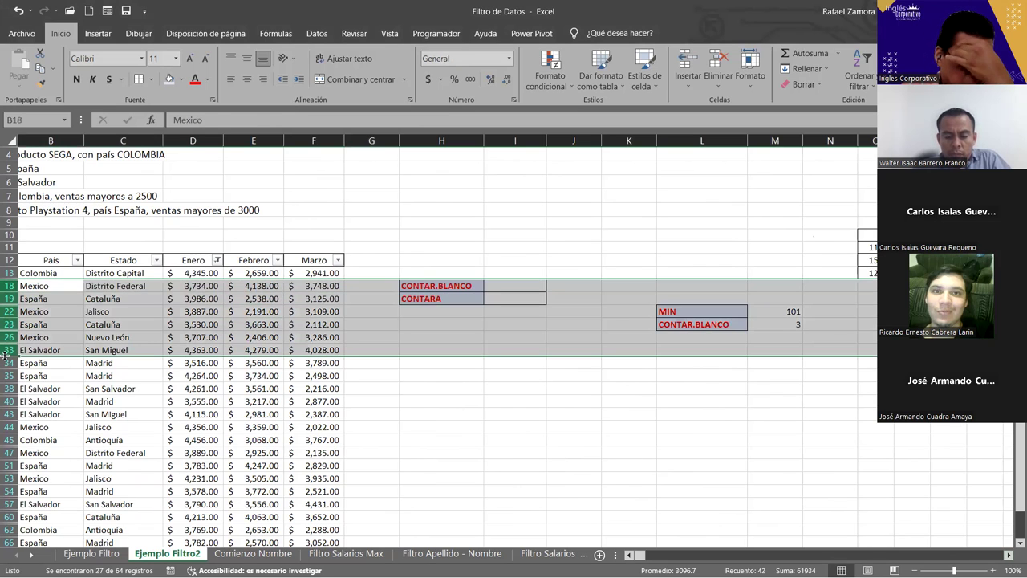
pyautogui.click(443, 274)
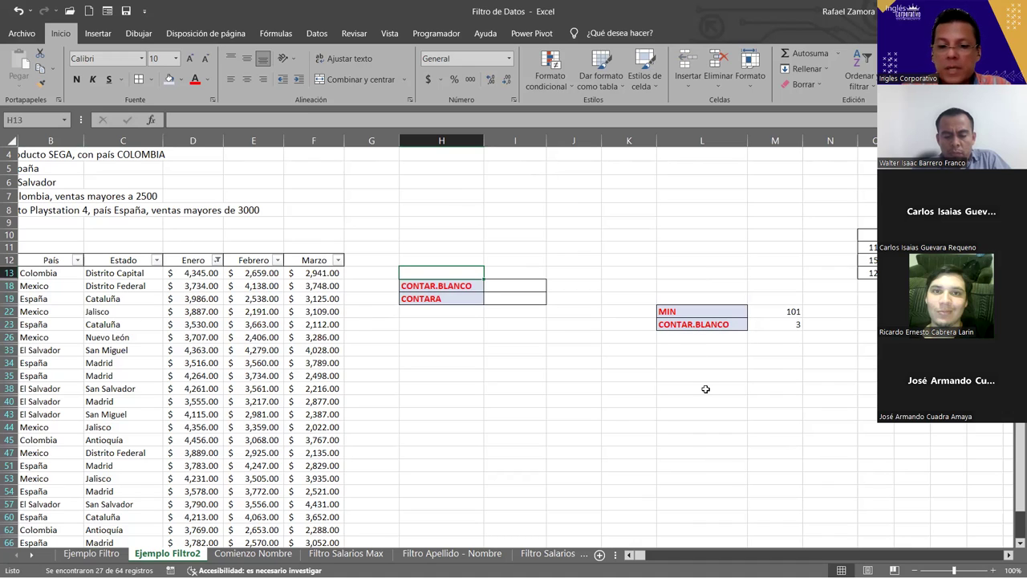
pyautogui.click(632, 555)
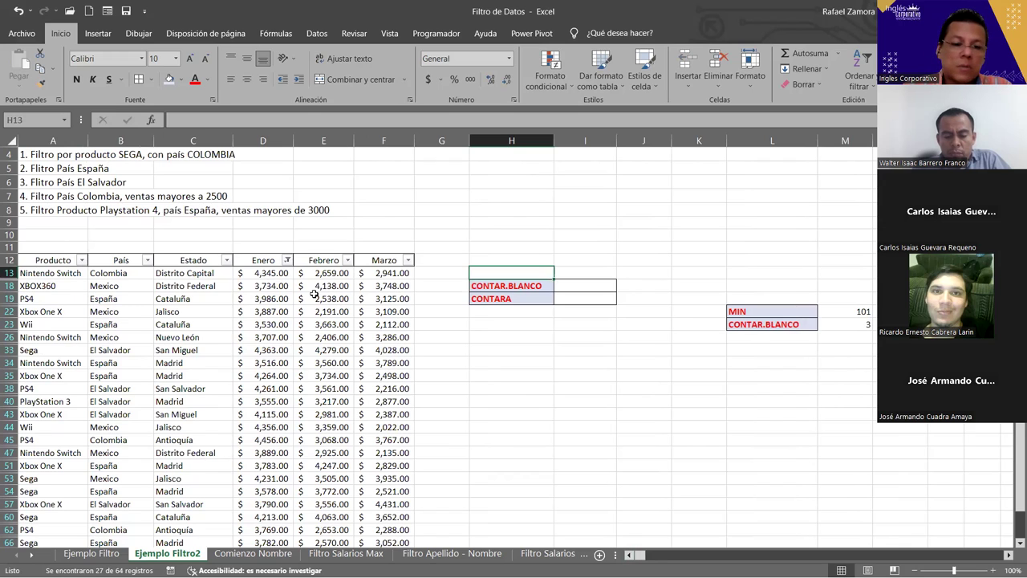
pyautogui.click(209, 295)
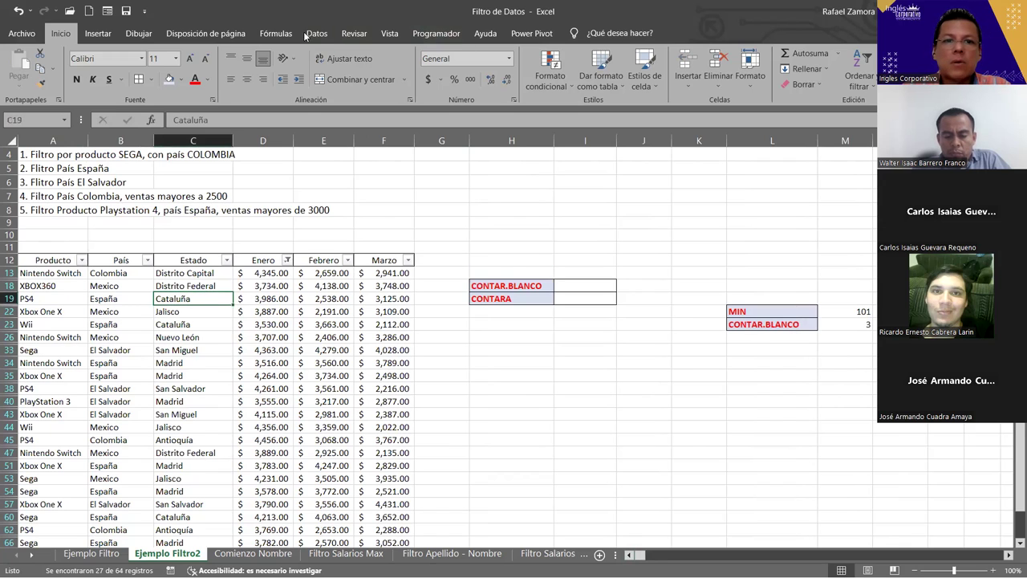
# Use Datos > Borrar to remove the Enero filter, then go to the Comienzo Nombre employee sheet
pyautogui.click(317, 33)
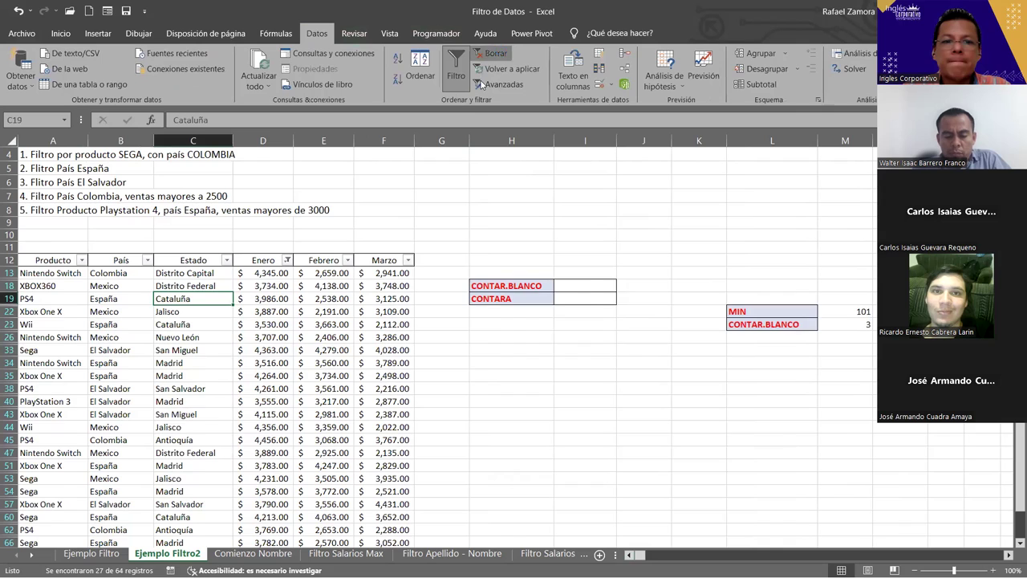
pyautogui.click(495, 53)
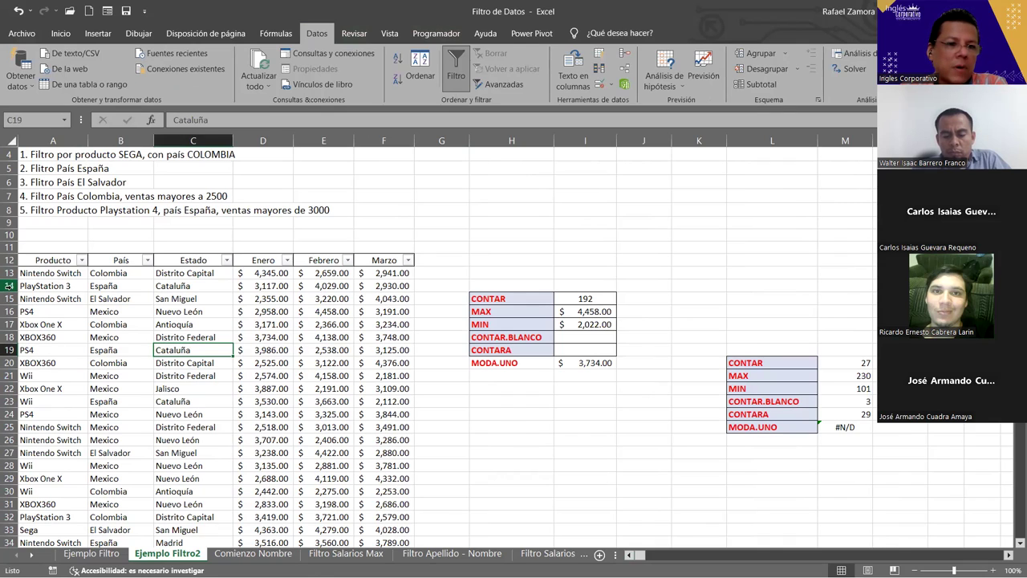
pyautogui.click(9, 285)
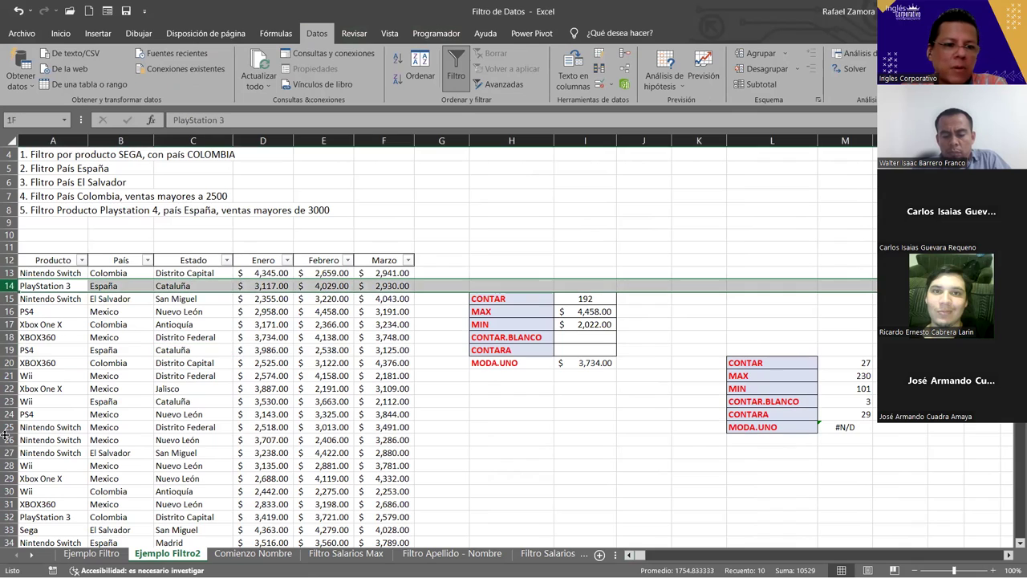
pyautogui.click(92, 348)
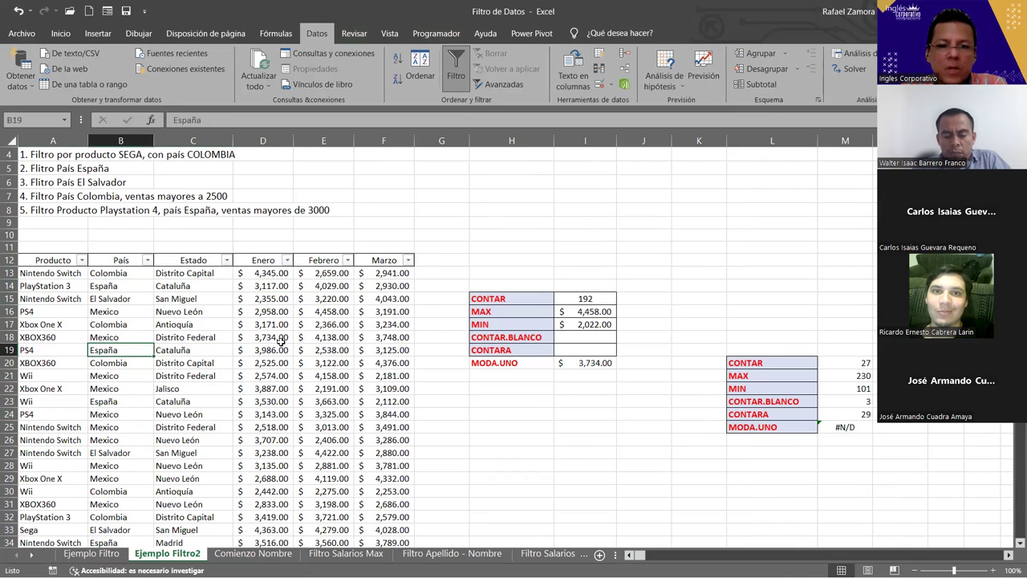
pyautogui.click(253, 553)
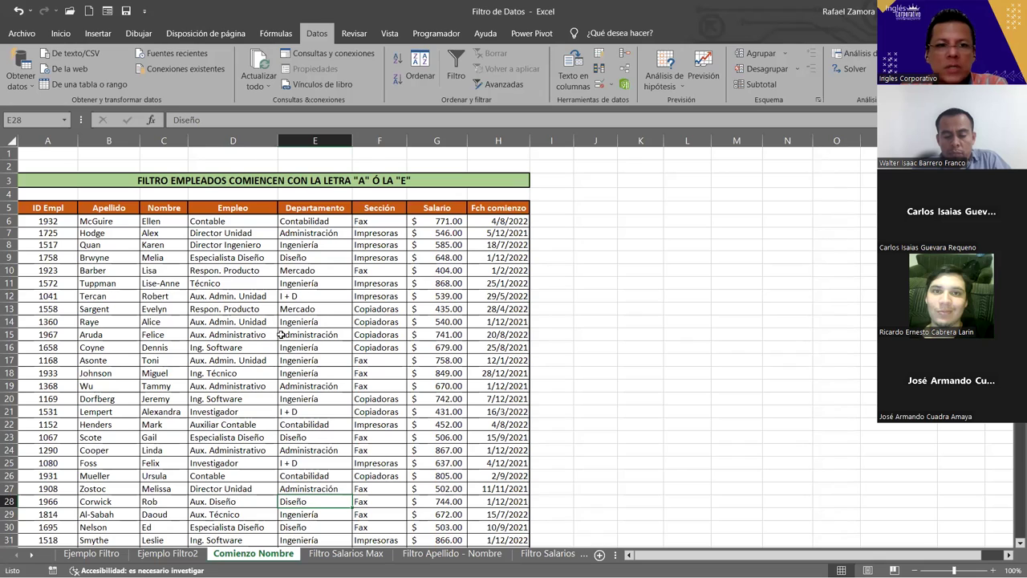
# Add filter arrows to the row 5 headers of the Comienzo Nombre employee table with Ctrl+Shift+L
pyautogui.click(222, 282)
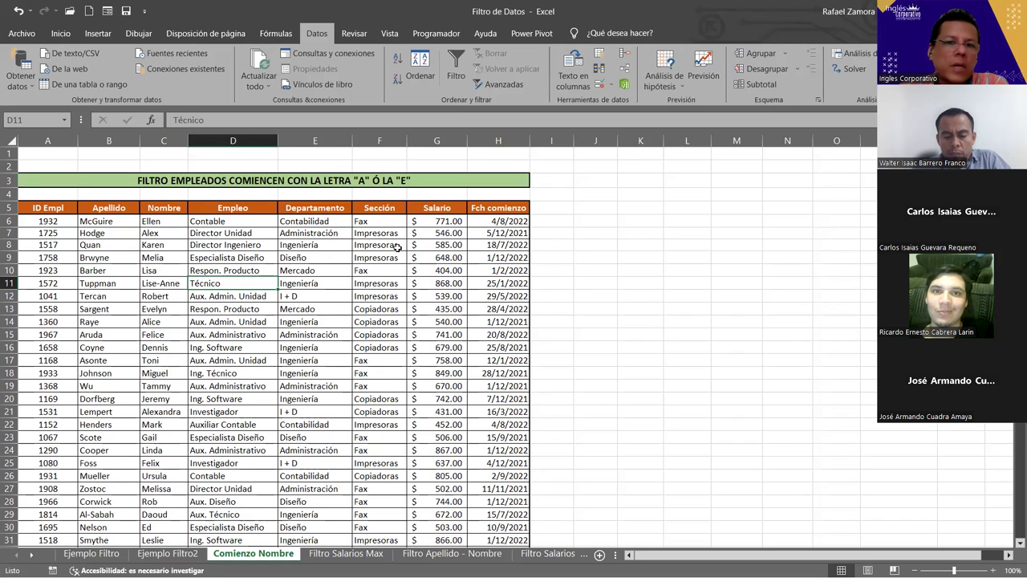
pyautogui.click(214, 309)
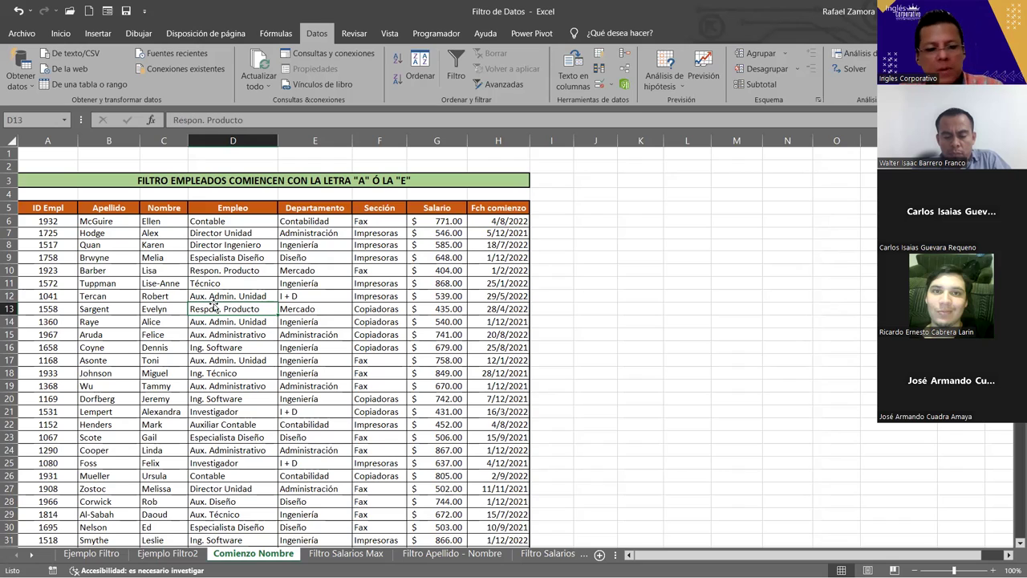
pyautogui.hotkey('ctrl', 'shift', 'l')
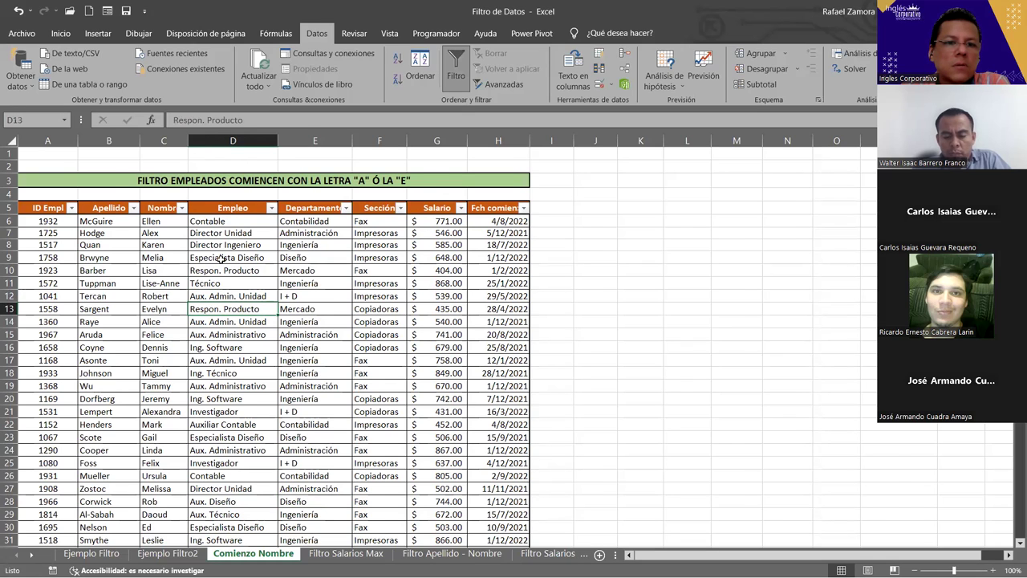
# Widen column C and filter Nombre to names starting with A or E, showing 18 of 114
pyautogui.moveTo(189, 138); pyautogui.dragTo(218, 141)
pyautogui.click(211, 208)
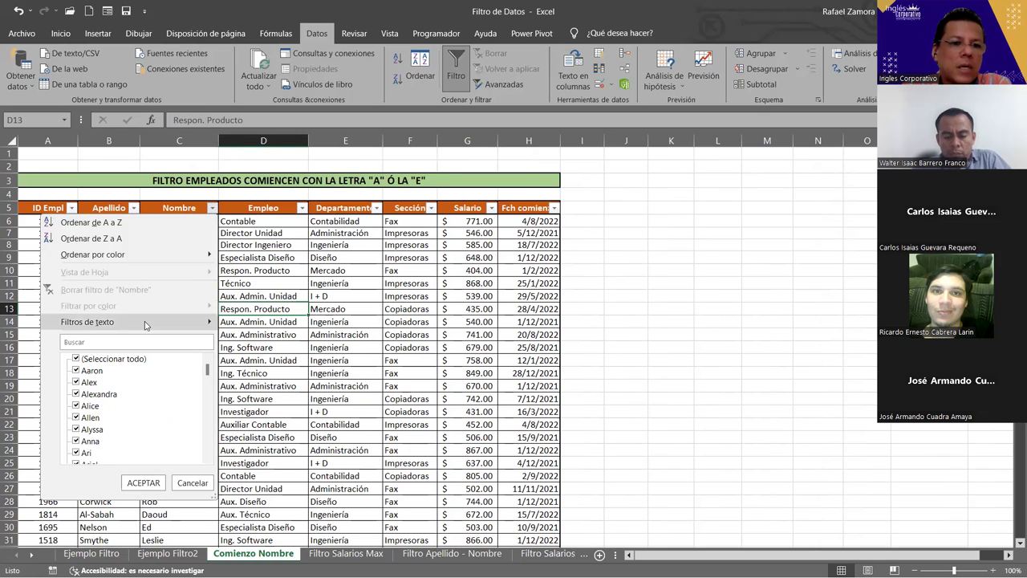
pyautogui.moveTo(146, 324)
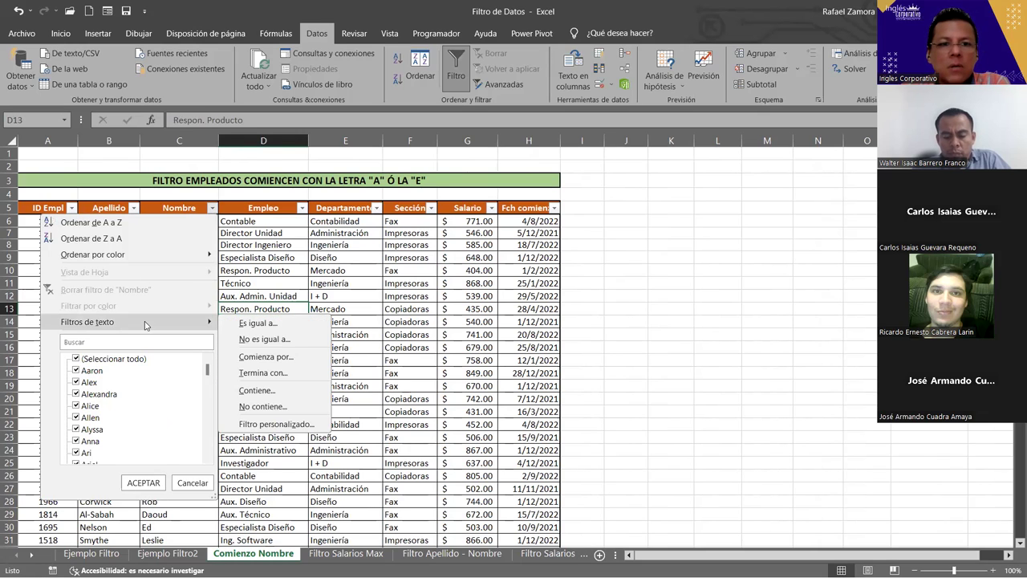
pyautogui.click(299, 365)
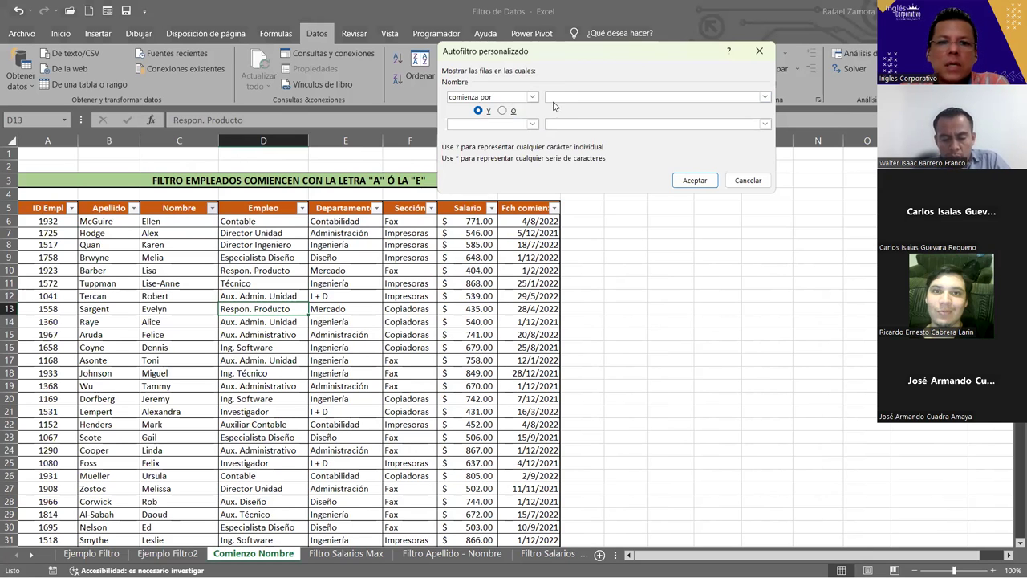
pyautogui.write('A')
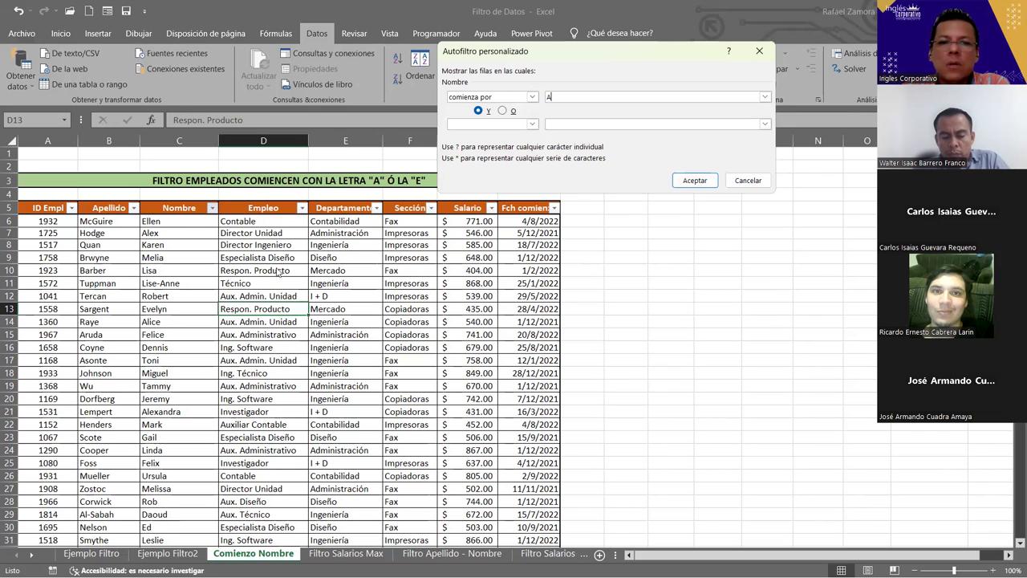
pyautogui.click(504, 111)
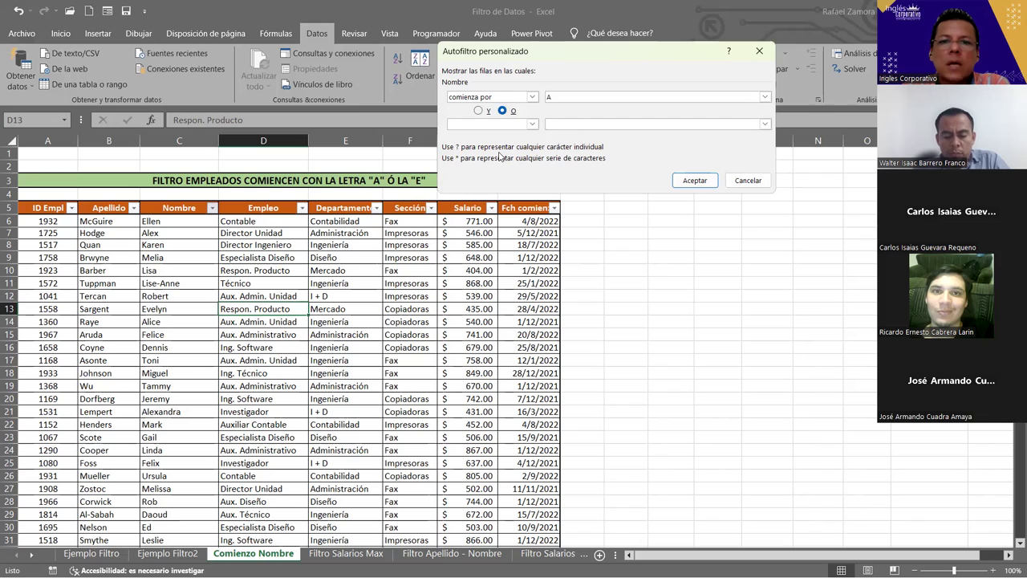
pyautogui.click(575, 124)
pyautogui.write('E')
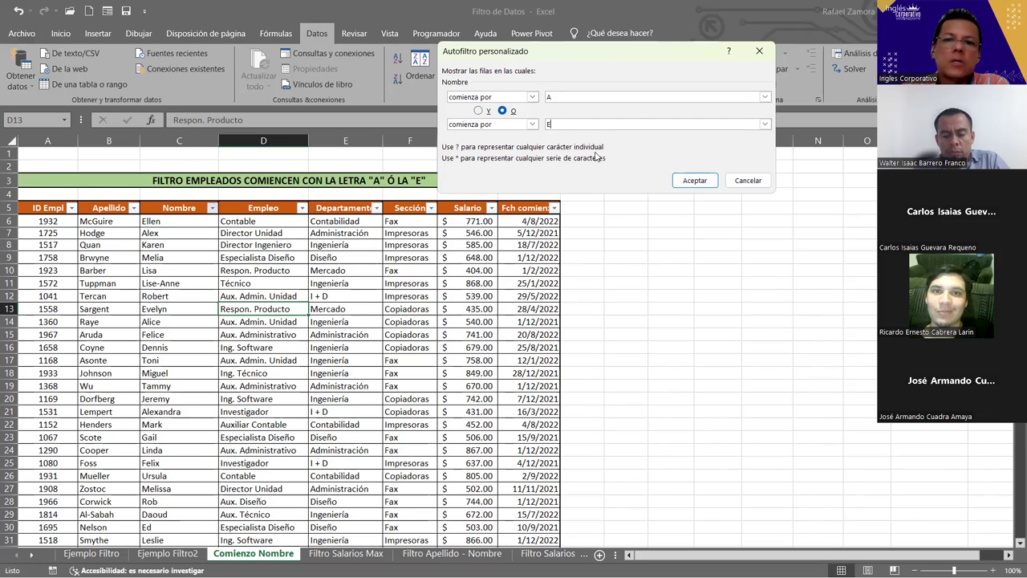
pyautogui.click(695, 182)
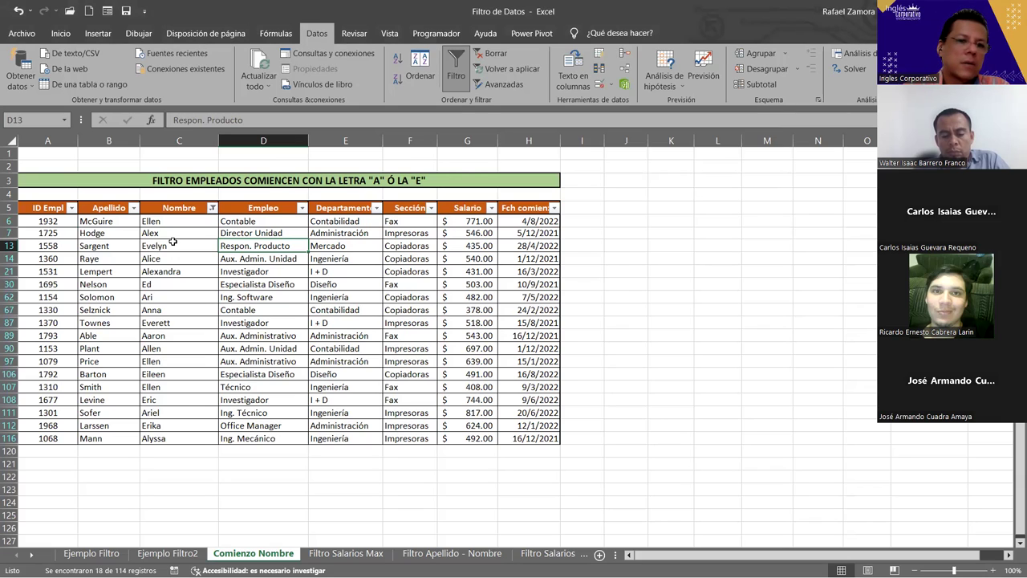
# Clear the A-or-E Nombre filter so all 114 employee rows show
pyautogui.moveTo(171, 233); pyautogui.dragTo(168, 363)
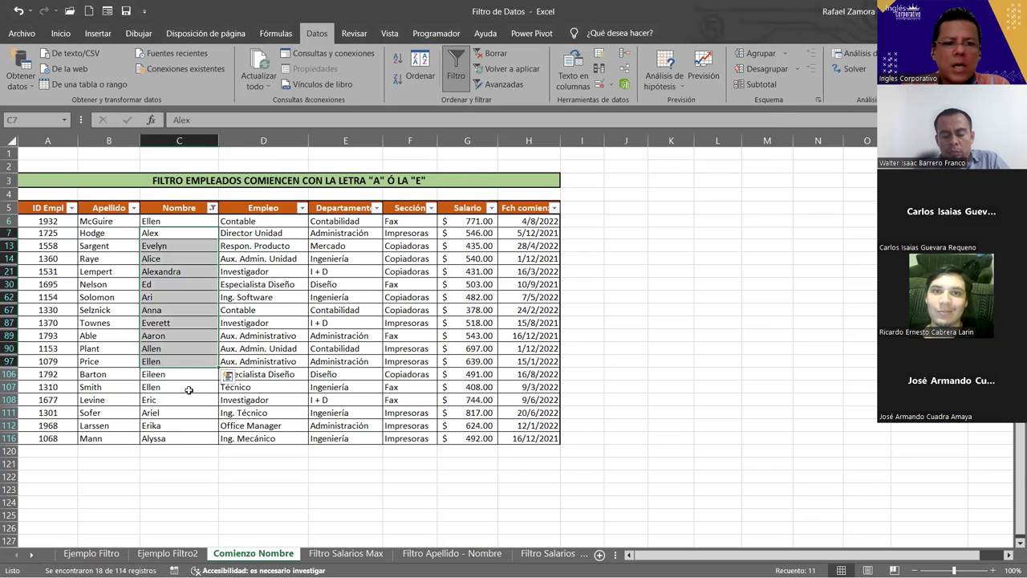
pyautogui.click(498, 53)
pyautogui.click(44, 219)
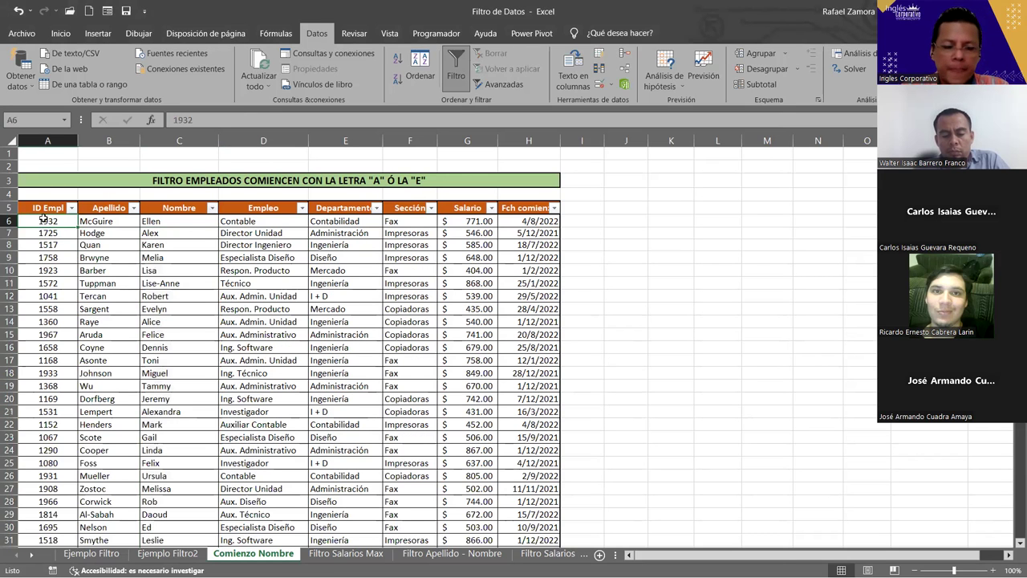
# Check the table's extent with Ctrl+Down and Ctrl+Shift+Up, then open the Nombre filter dropdown
pyautogui.hotkey('ctrl', 'Down')
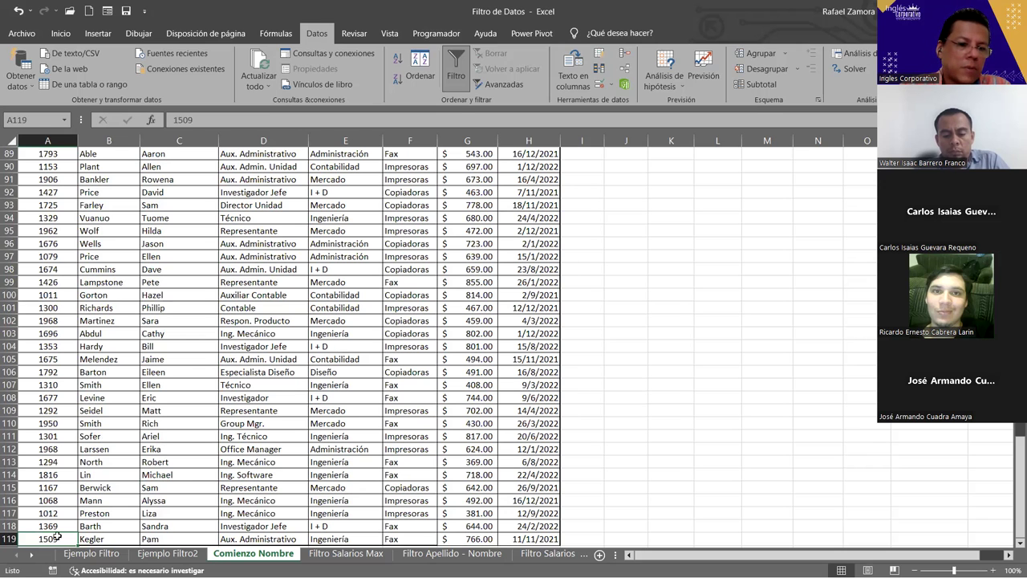
pyautogui.scroll(-1, 69, 532)
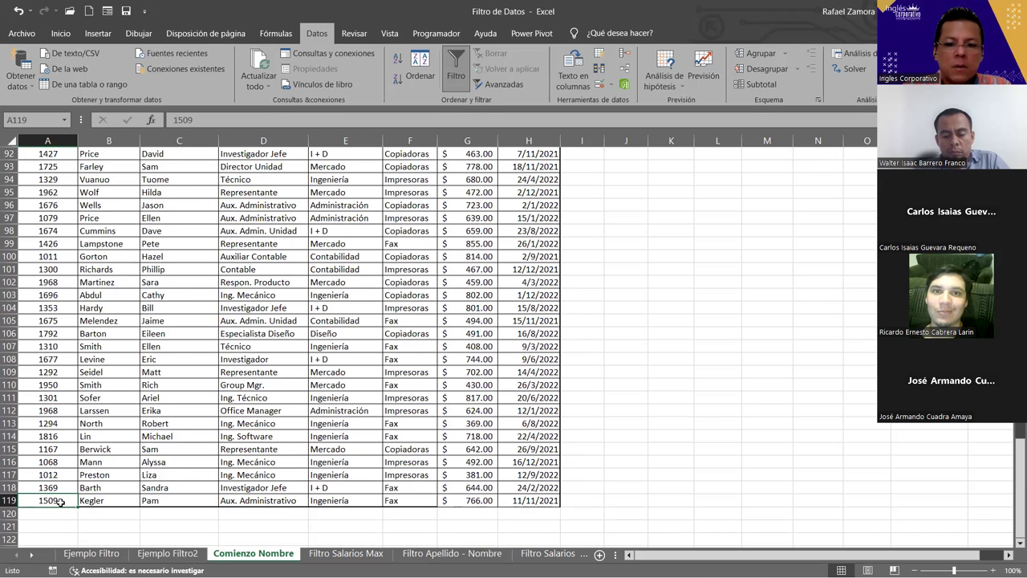
pyautogui.hotkey('ctrl', 'shift', 'Up')
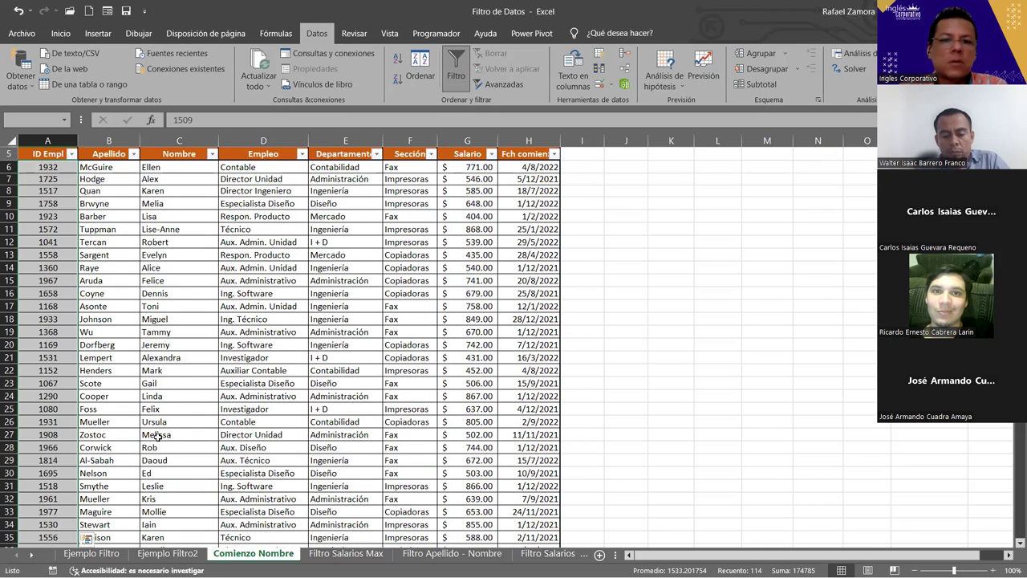
pyautogui.click(332, 294)
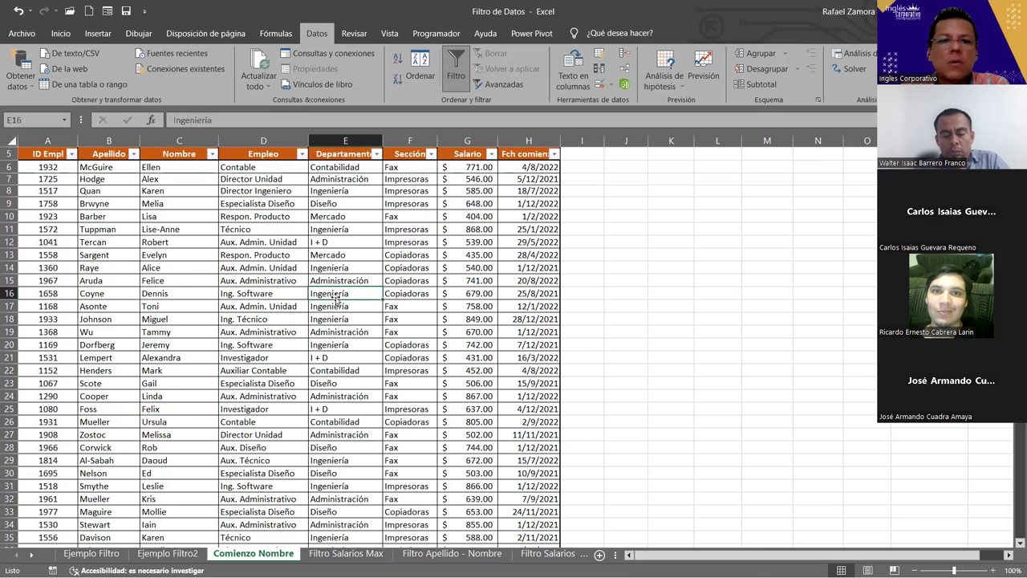
pyautogui.scroll(2, 335, 299)
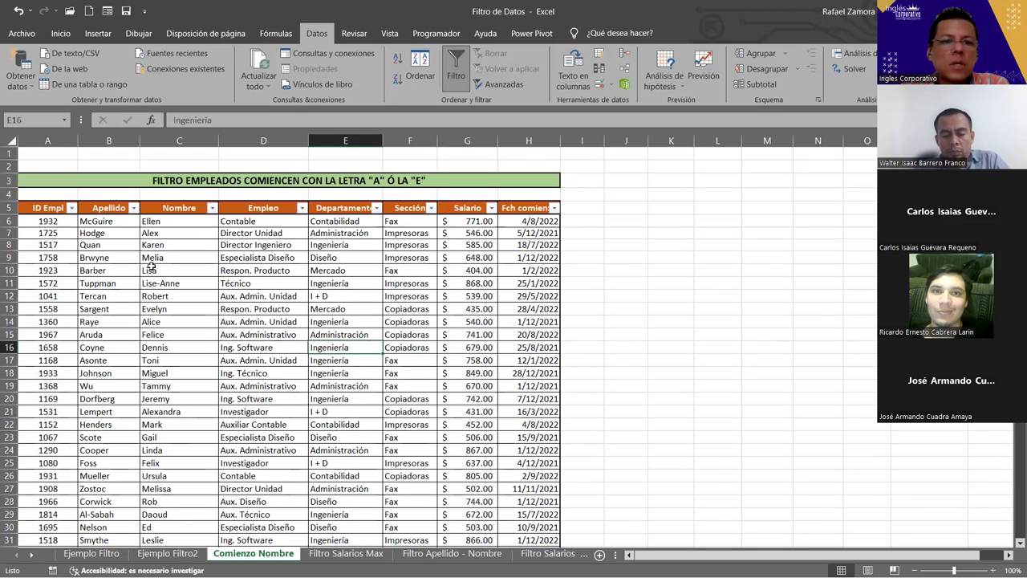
pyautogui.click(190, 246)
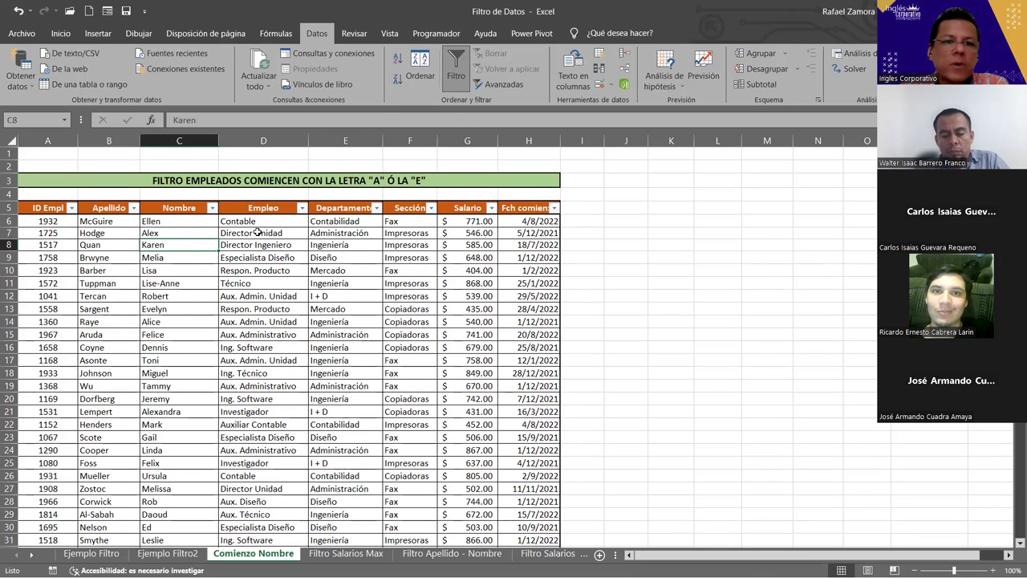
pyautogui.click(212, 207)
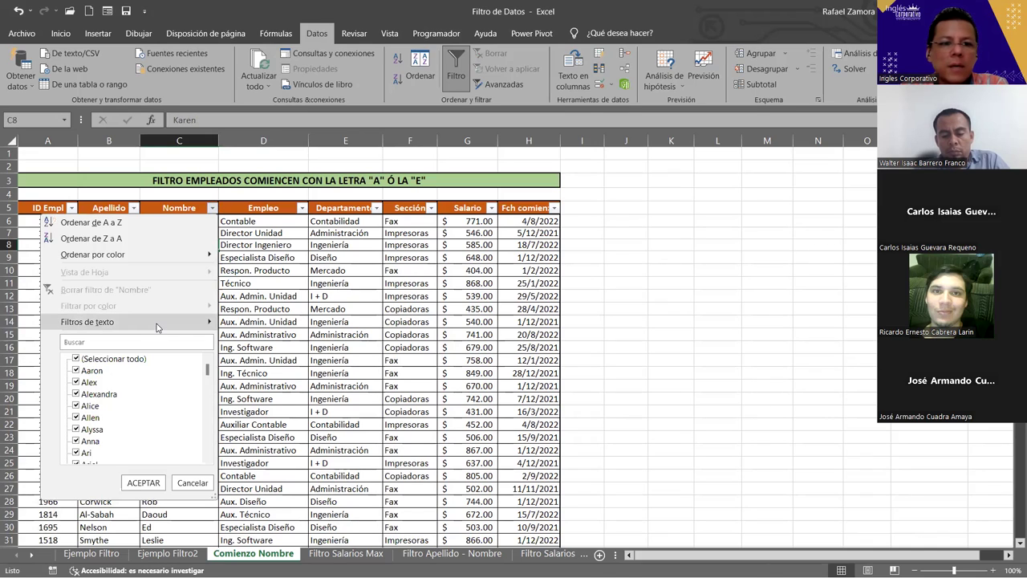
# Reapply the Nombre filter with Comienza por A OR Comienza por E, leaving 18 of 114 rows
pyautogui.moveTo(157, 327)
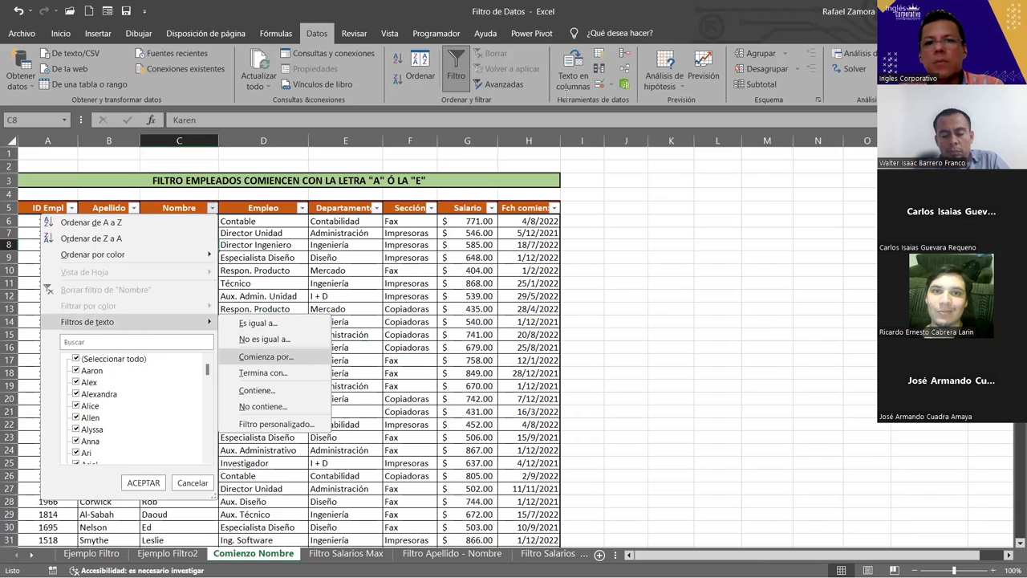
pyautogui.click(303, 362)
pyautogui.write('A')
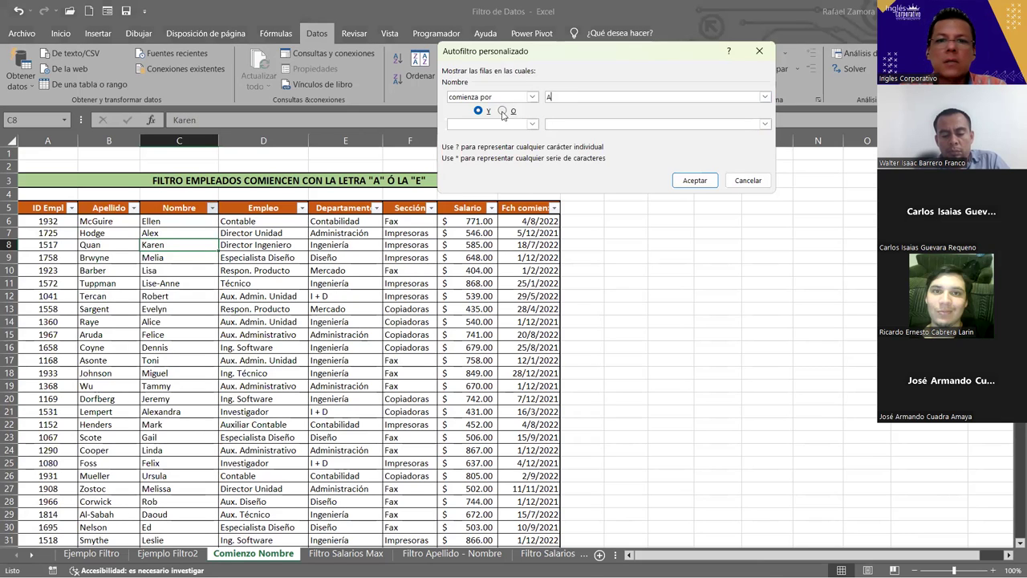
pyautogui.click(502, 111)
pyautogui.click(598, 123)
pyautogui.write('E')
pyautogui.click(695, 181)
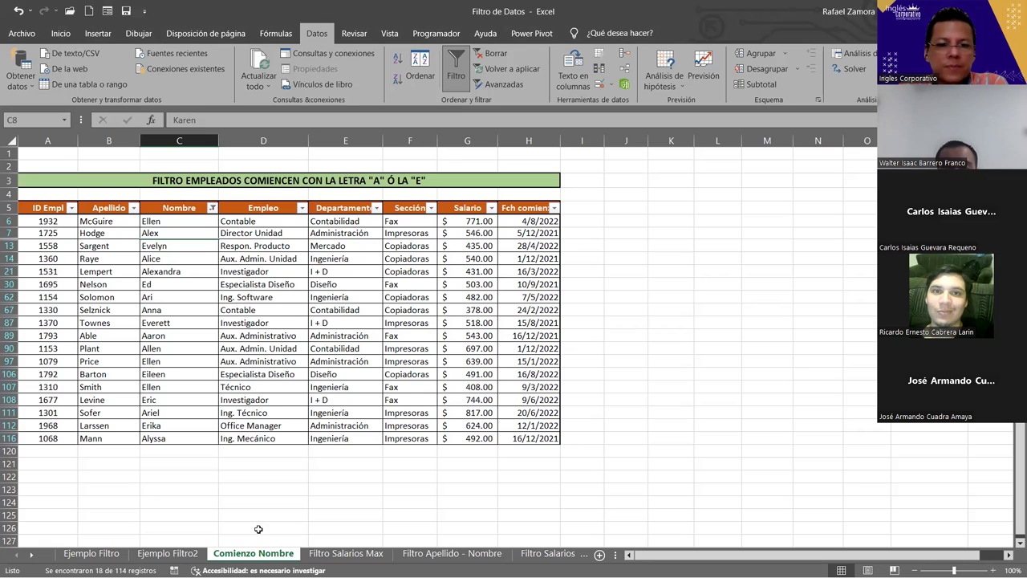
# Switch to the Filtro Salarios Max sheet with the FILTRO 10 SALARIOS MAXIMOS table
pyautogui.click(352, 555)
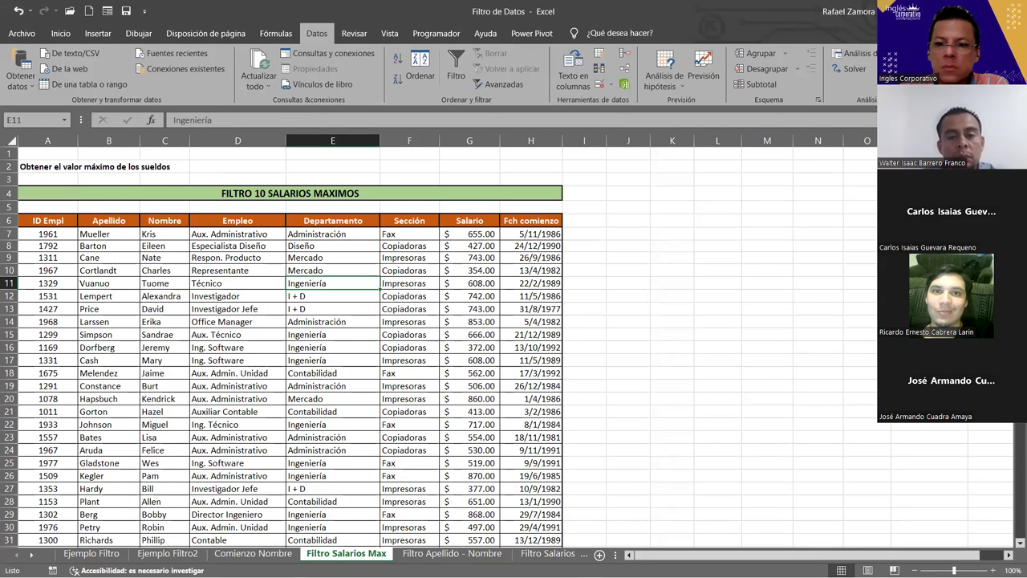
pyautogui.click(363, 361)
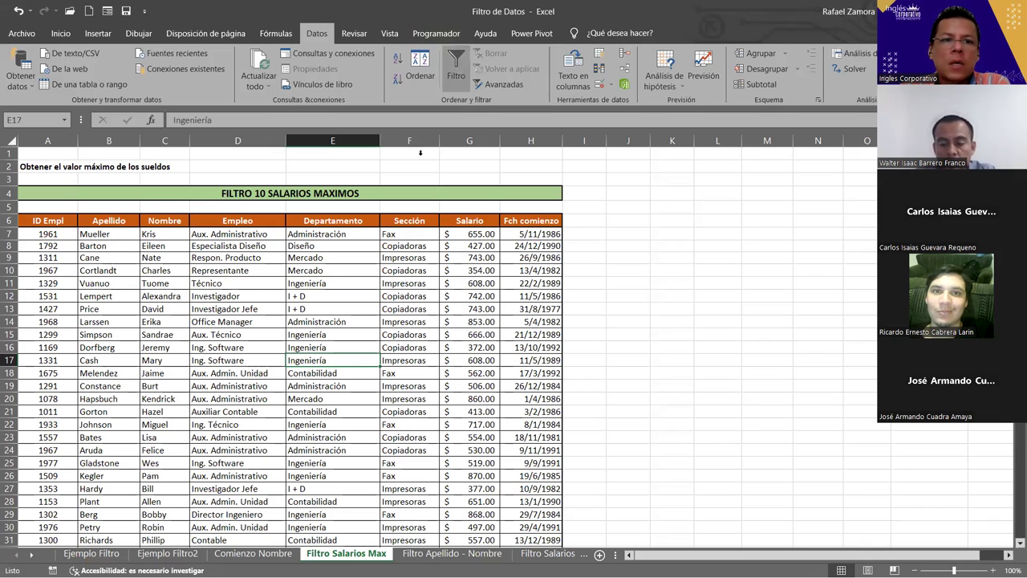
pyautogui.moveTo(325, 284); pyautogui.dragTo(322, 275)
pyautogui.hotkey('ctrl', 'shift', 'l')
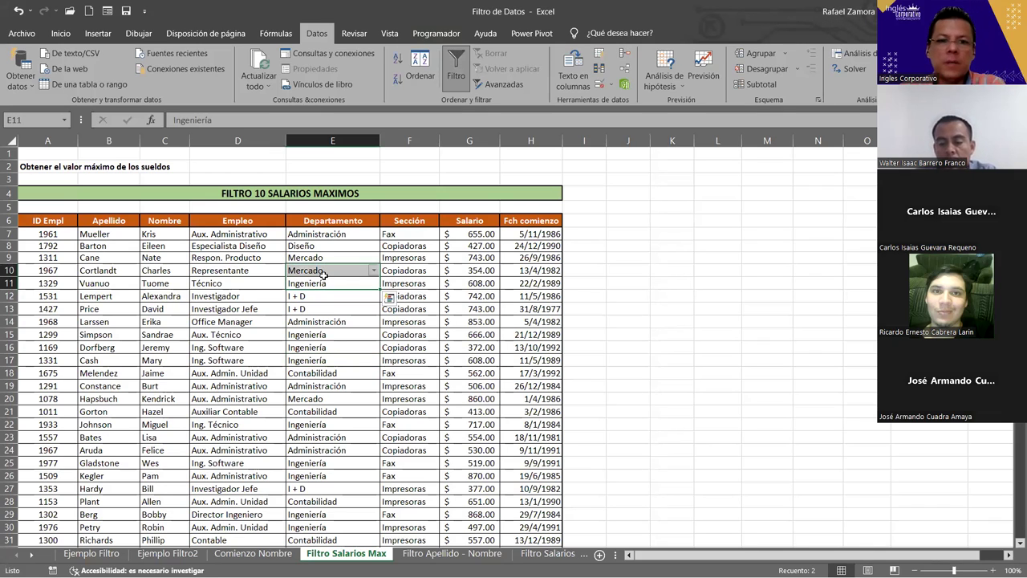
pyautogui.click(225, 333)
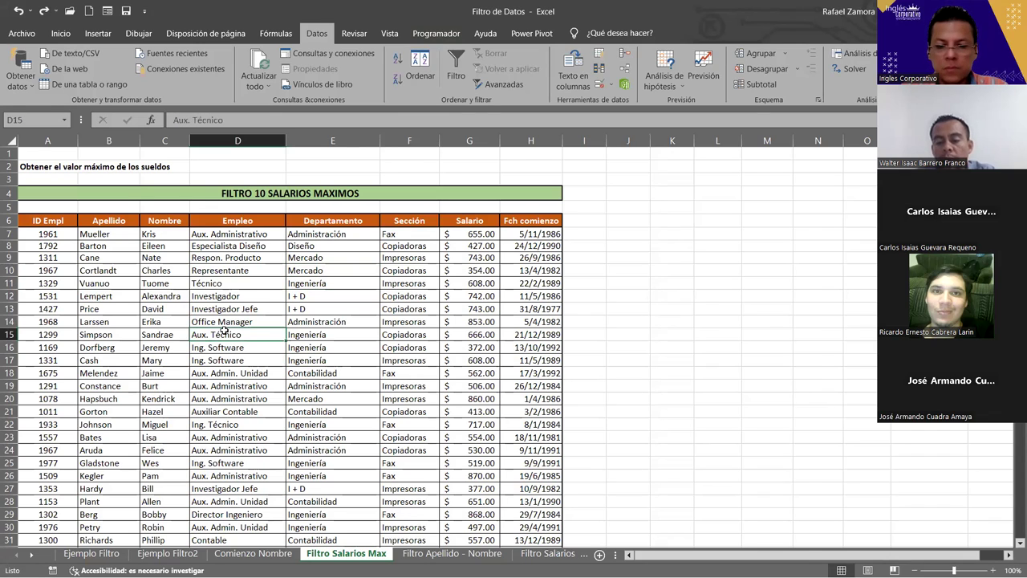
pyautogui.hotkey('ctrl', 'shift', 'l')
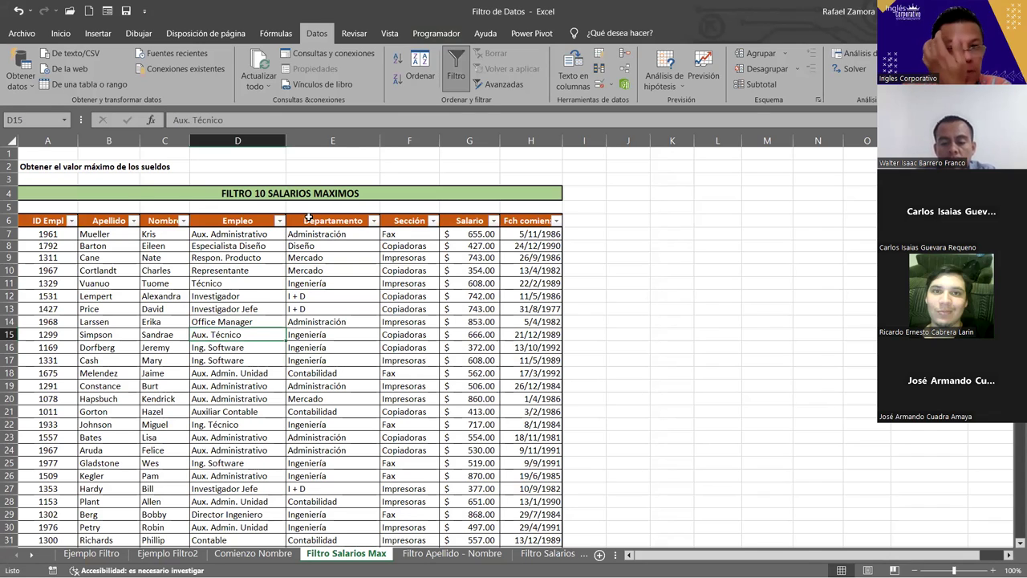
pyautogui.click(493, 224)
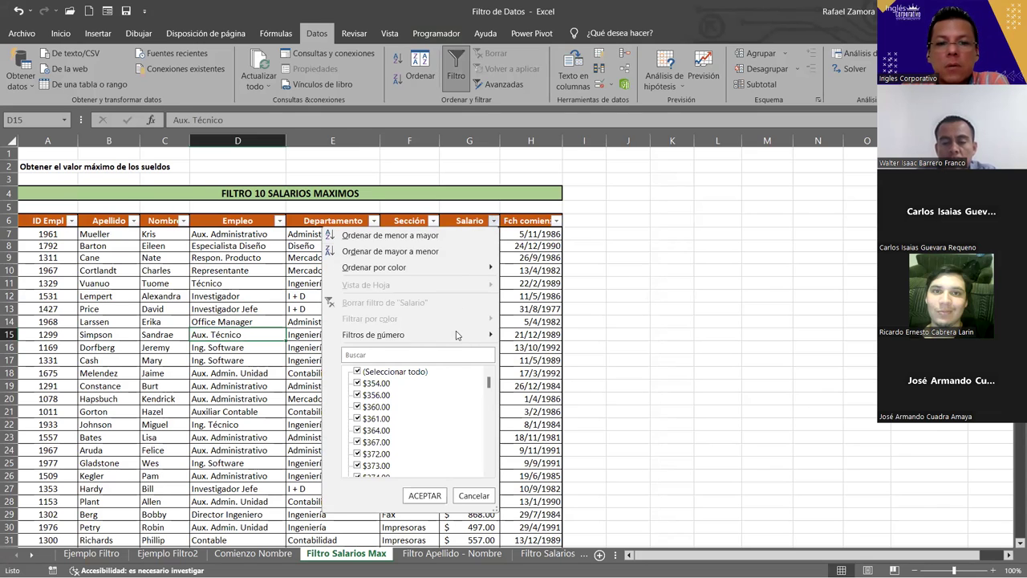
pyautogui.moveTo(451, 336)
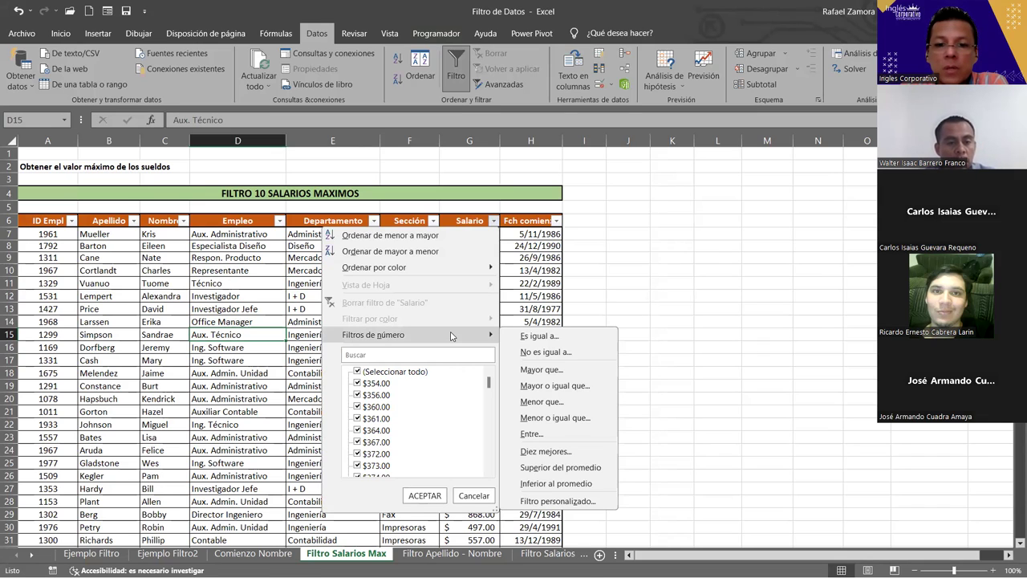
pyautogui.click(575, 454)
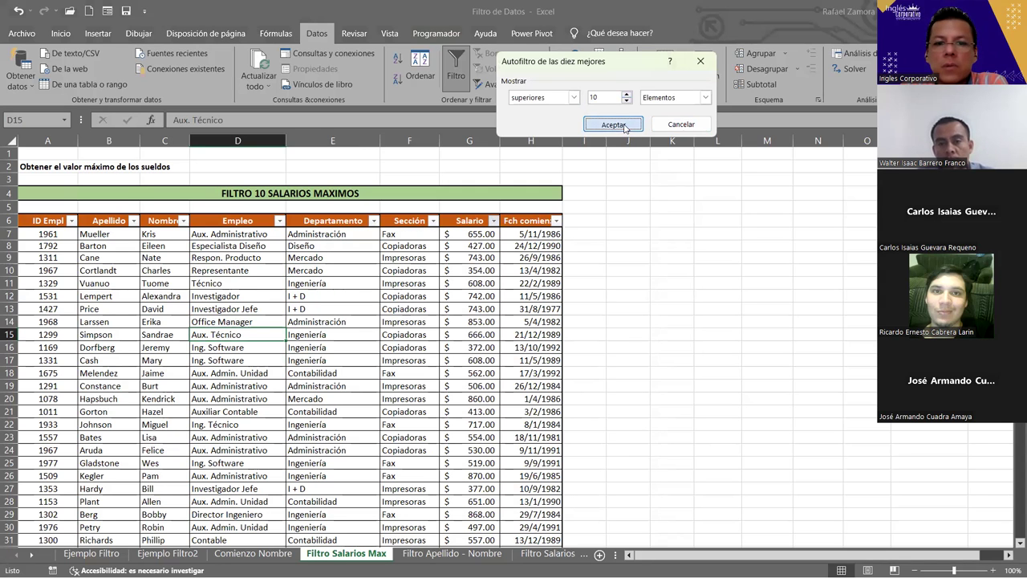
pyautogui.click(618, 125)
pyautogui.click(489, 234)
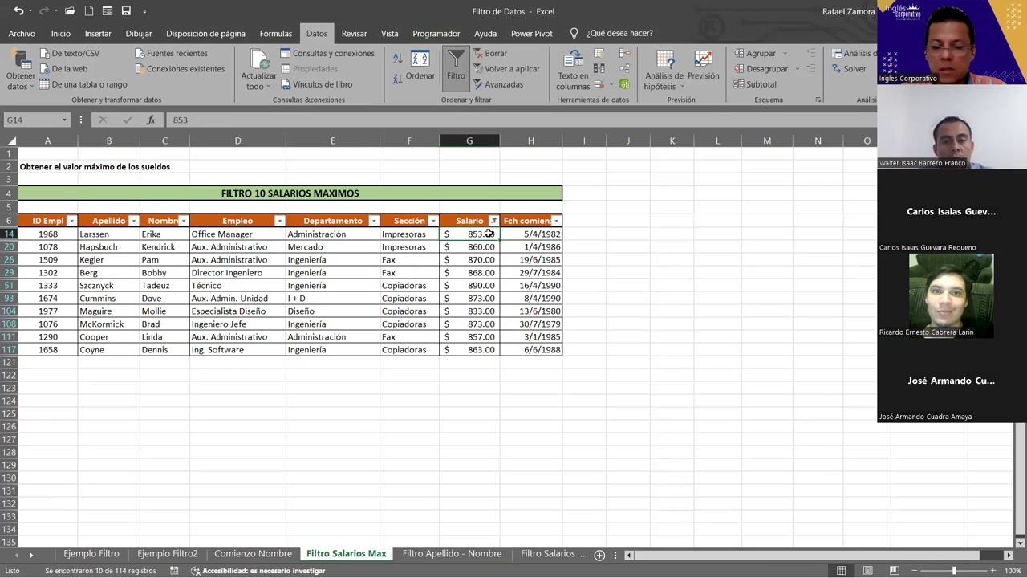
pyautogui.hotkey('ctrl', 'shift', 'Down')
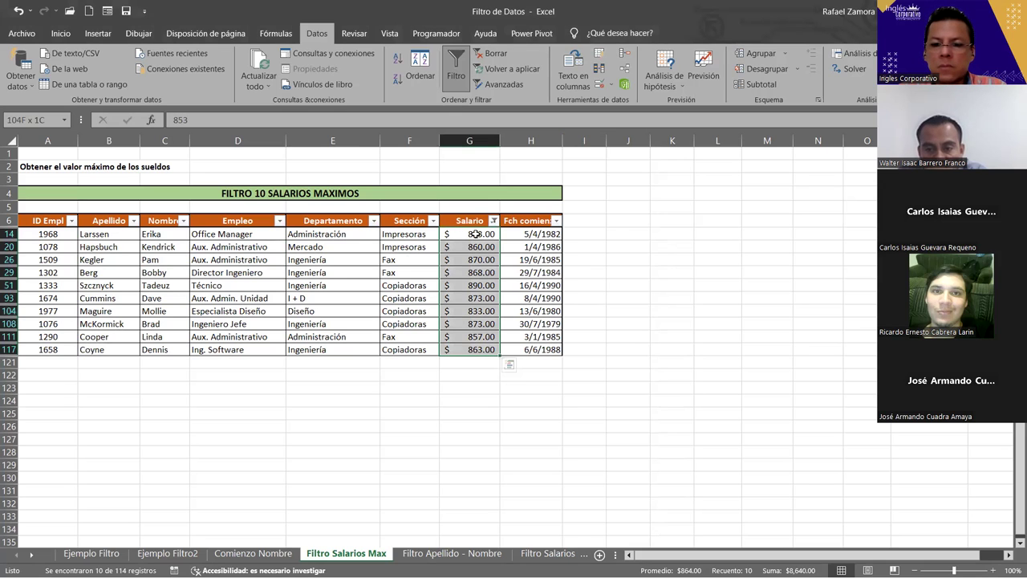
pyautogui.click(434, 260)
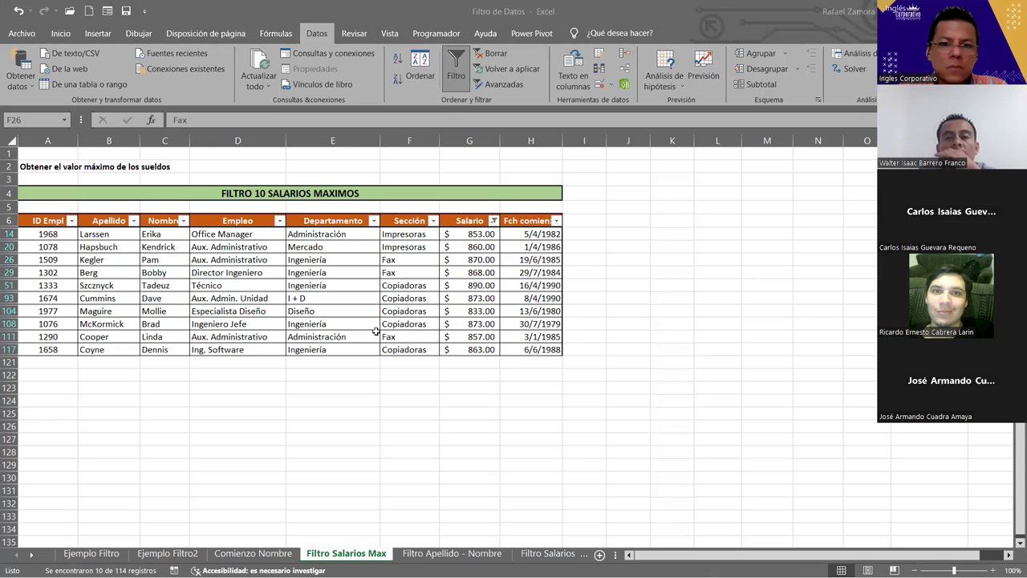
pyautogui.click(473, 246)
pyautogui.click(457, 60)
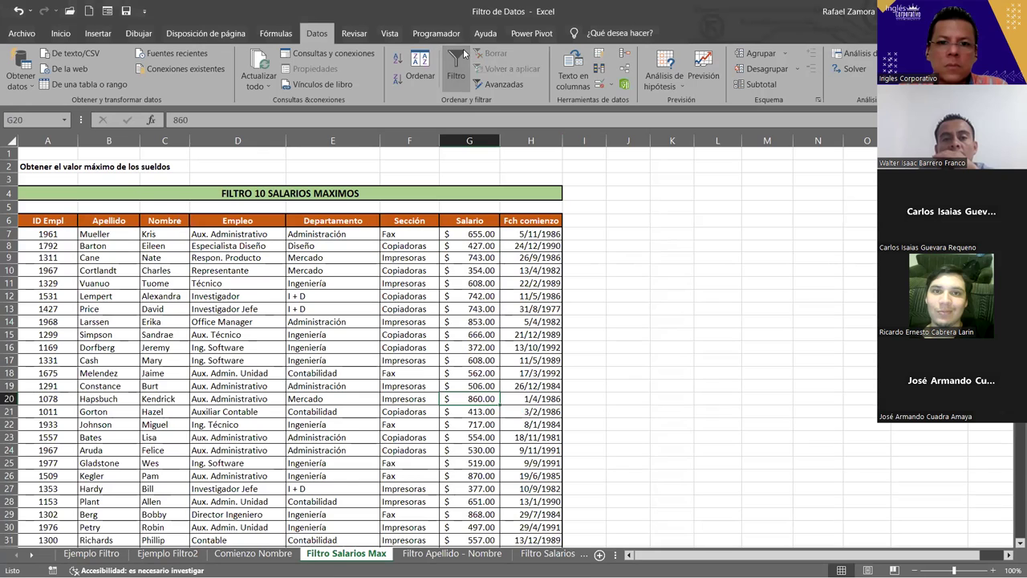
pyautogui.click(485, 234)
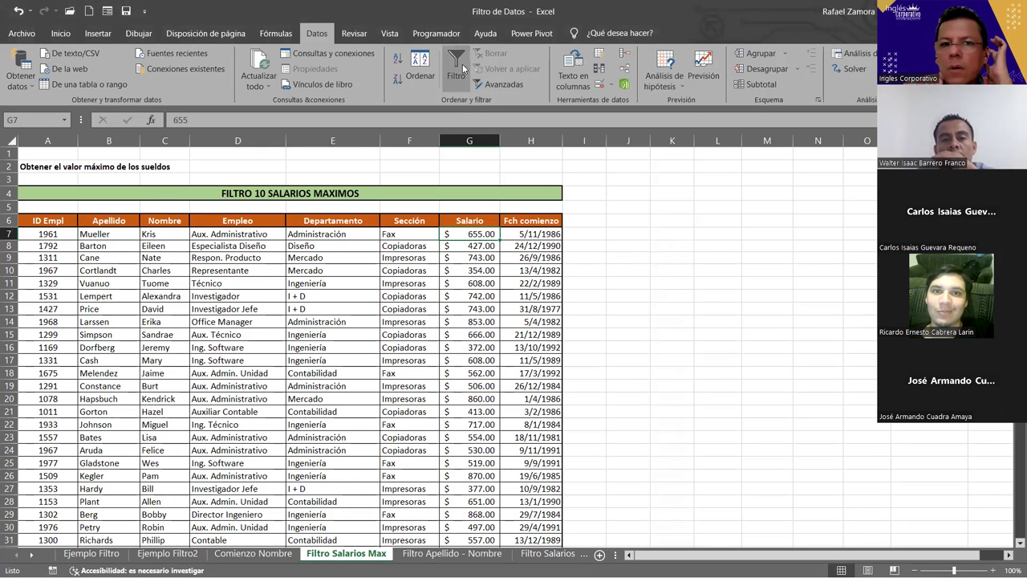
# Turn filters back on and apply a Diez mejores top 10 filter on Salario
pyautogui.click(394, 362)
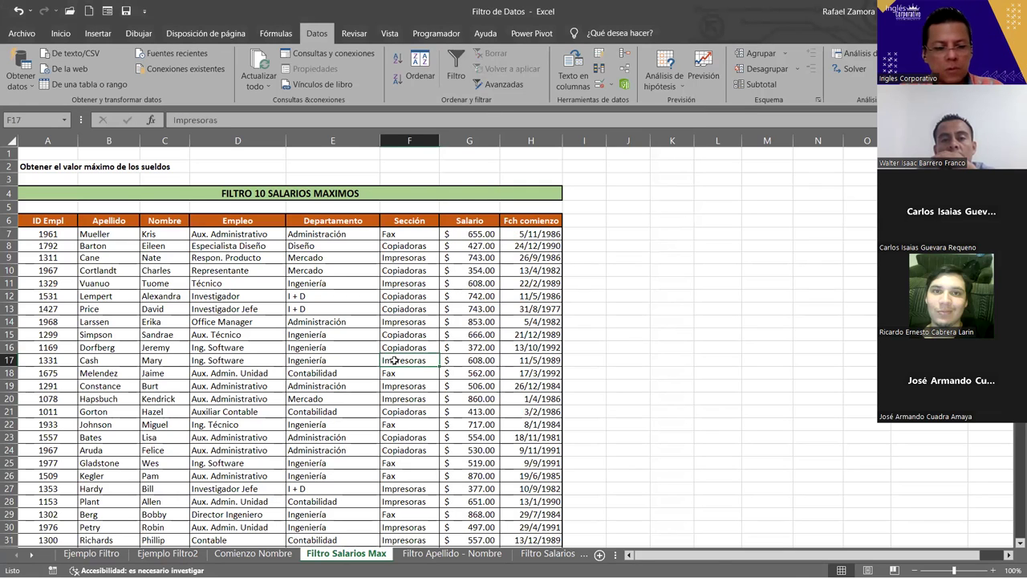
pyautogui.hotkey('ctrl', 'shift', 'l')
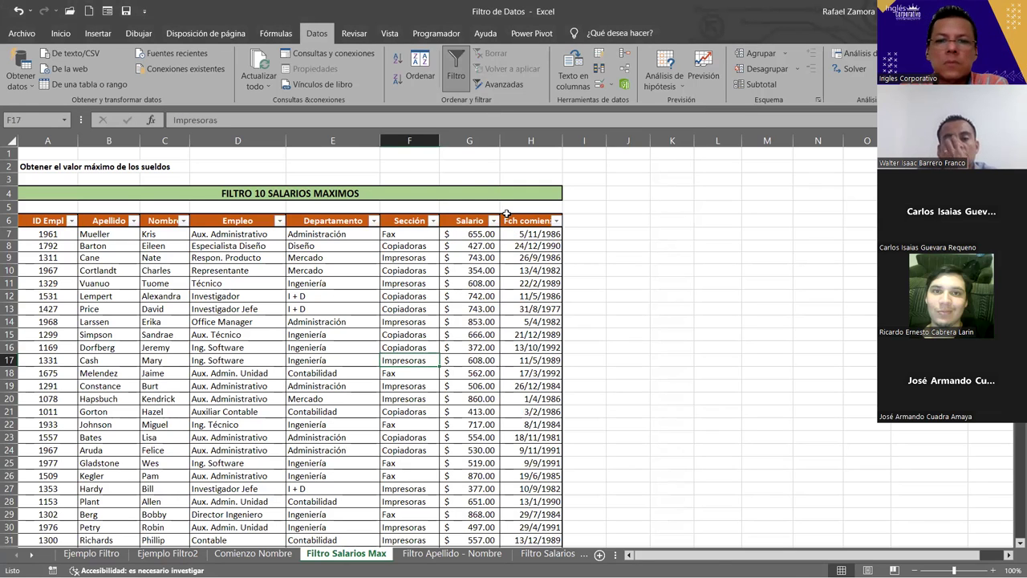
pyautogui.click(494, 223)
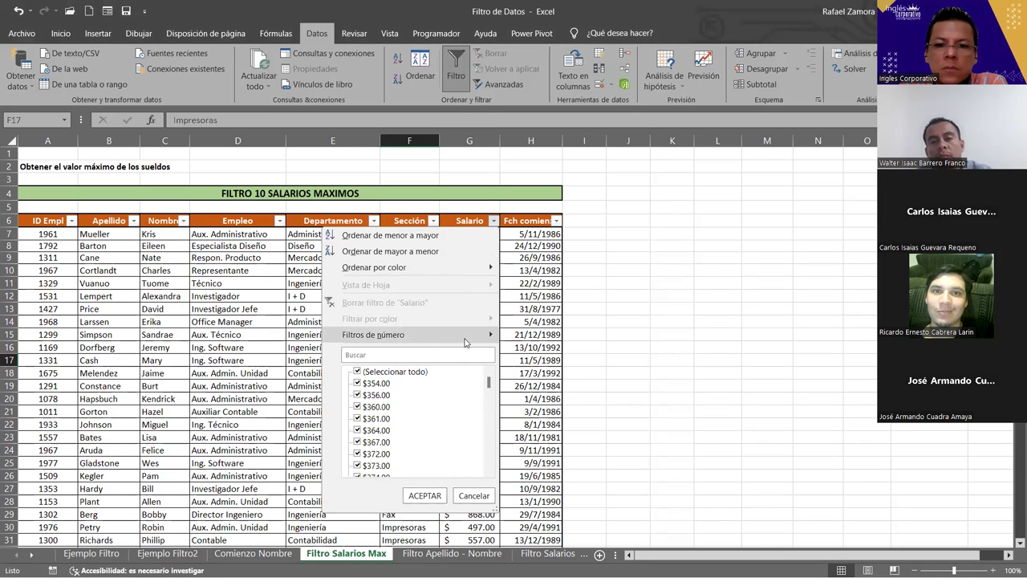
pyautogui.moveTo(561, 369)
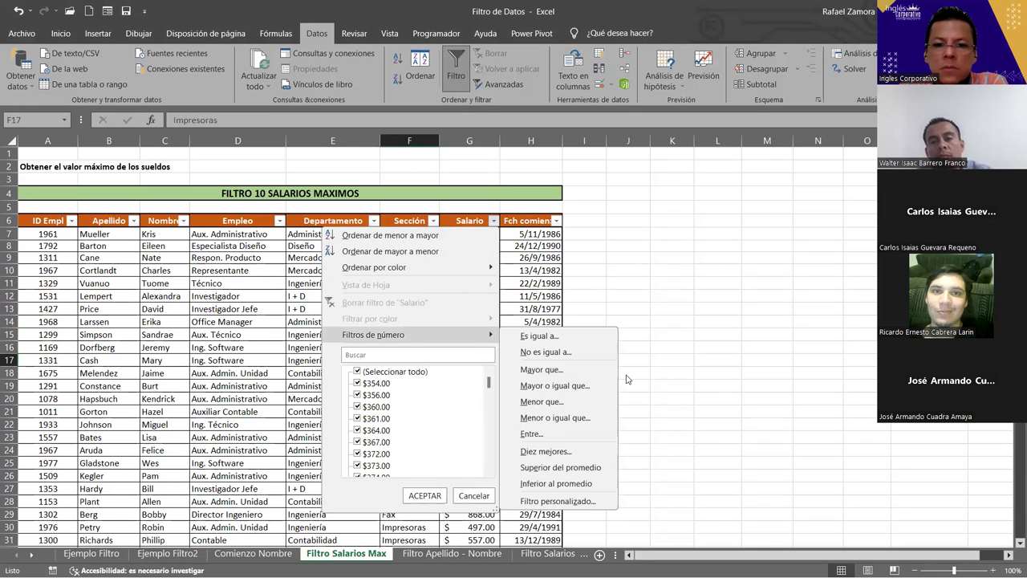
pyautogui.click(575, 452)
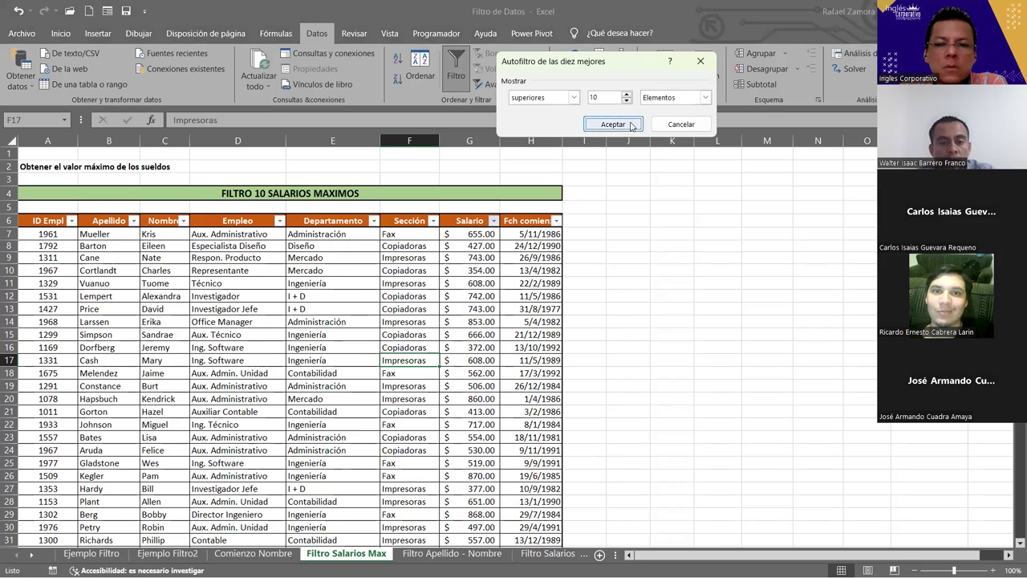
pyautogui.press('Return')
pyautogui.moveTo(459, 233); pyautogui.dragTo(495, 351)
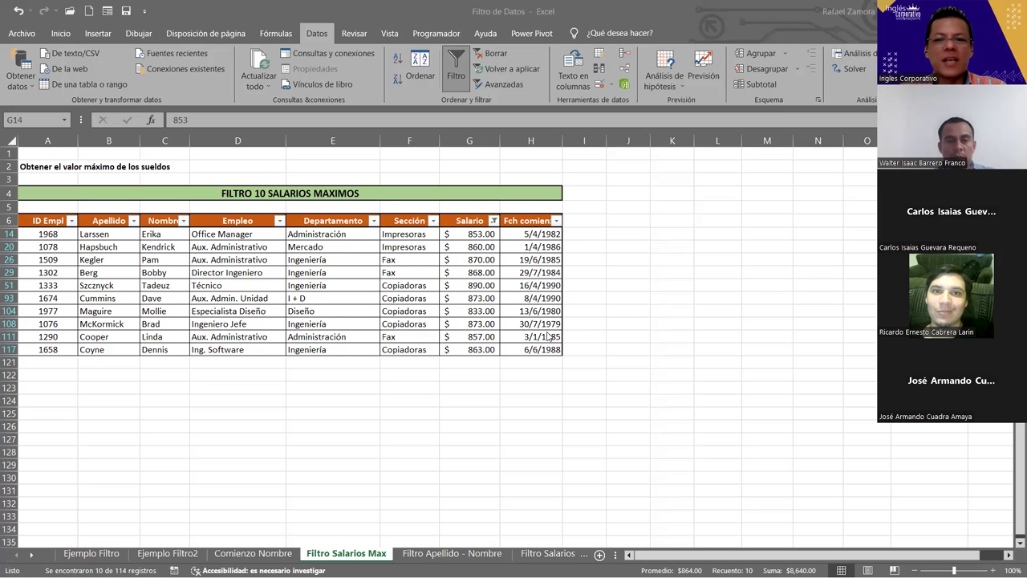
pyautogui.click(386, 375)
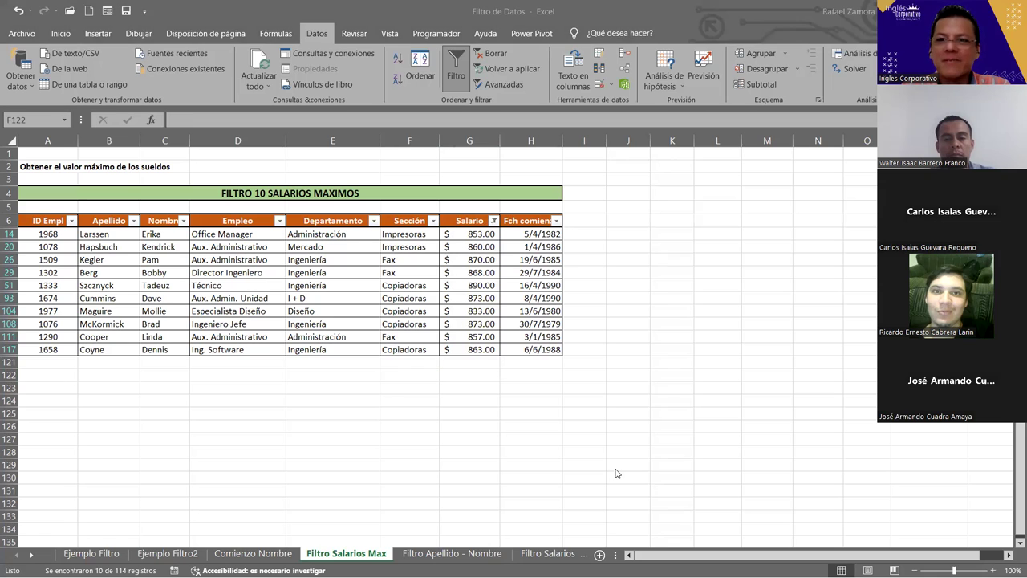
# Look over the Sección and salary cells on the Filtro Apellido - Nombre sheet
pyautogui.click(434, 554)
pyautogui.click(606, 287)
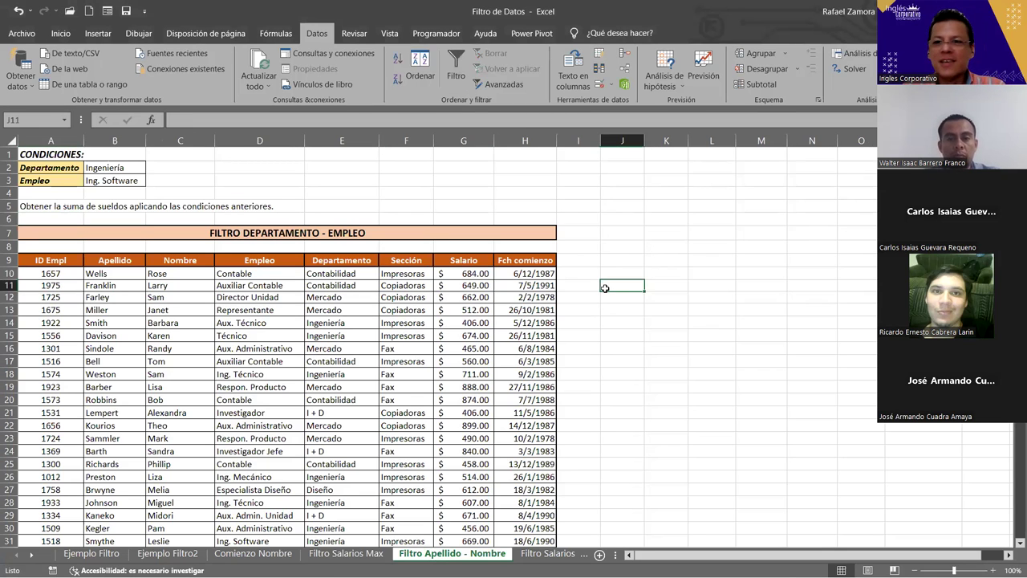
pyautogui.click(415, 362)
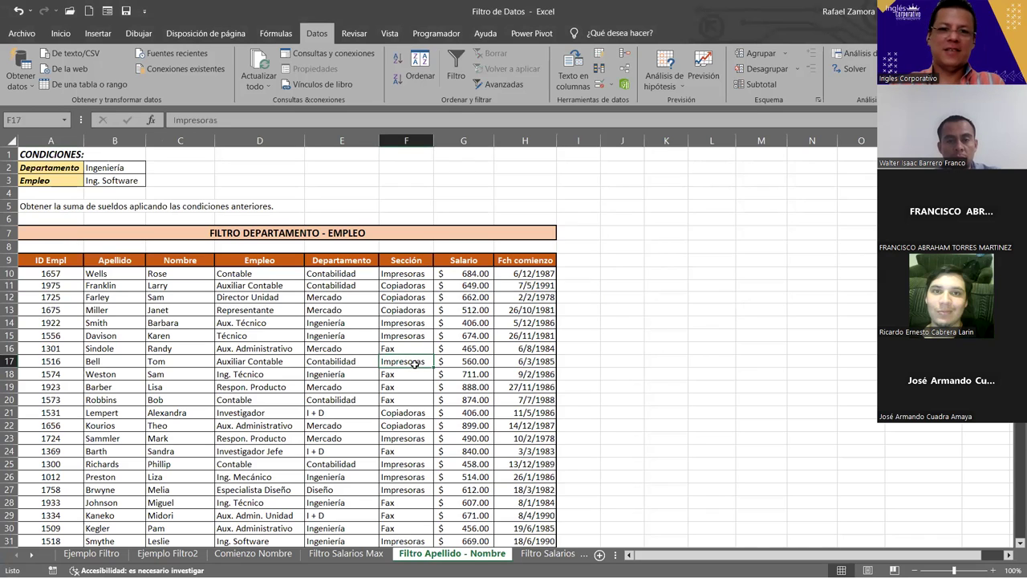
pyautogui.click(465, 306)
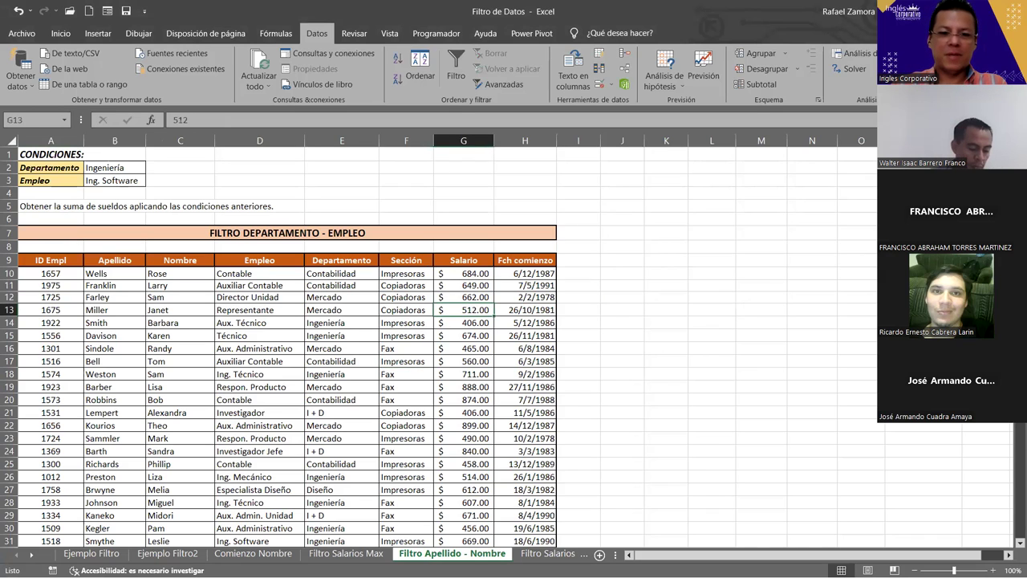
# On Filtro Salarios Max, turn filtering off to drop the top-10 filter, then restore header dropdowns
pyautogui.hotkey('ctrl', 'pageup')
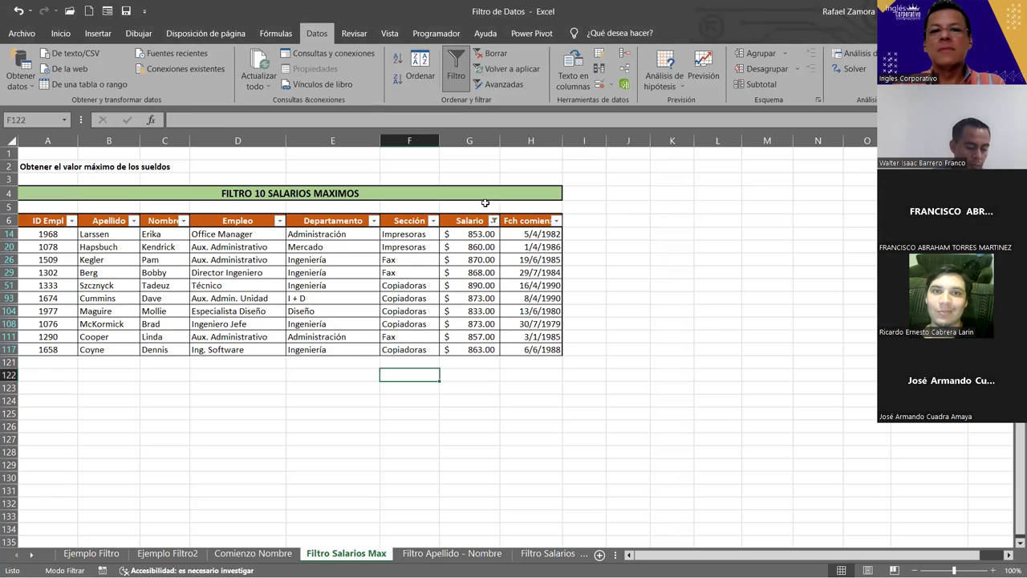
pyautogui.keyDown('shift'); pyautogui.click(452, 311); pyautogui.keyUp('shift')
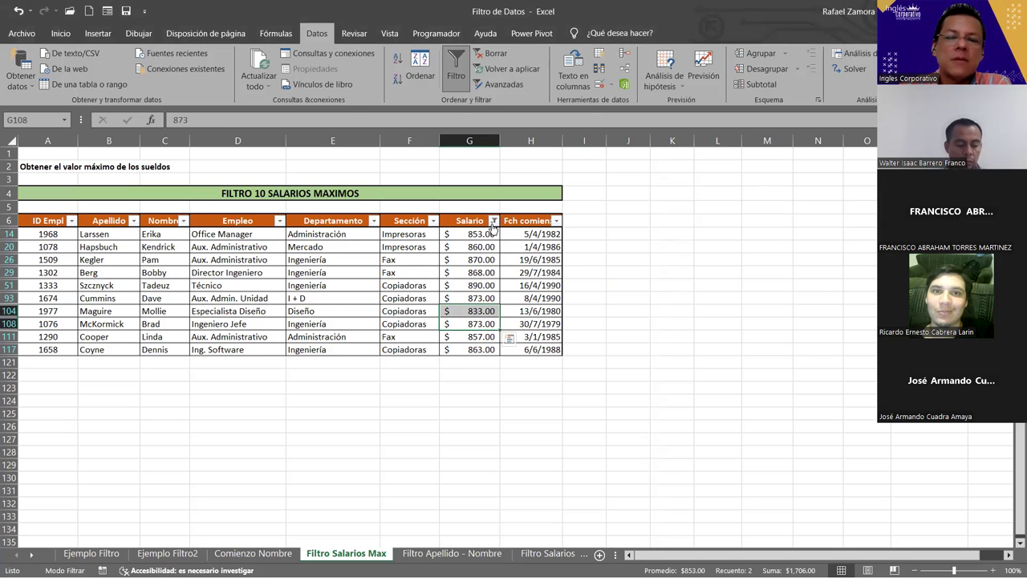
pyautogui.click(456, 71)
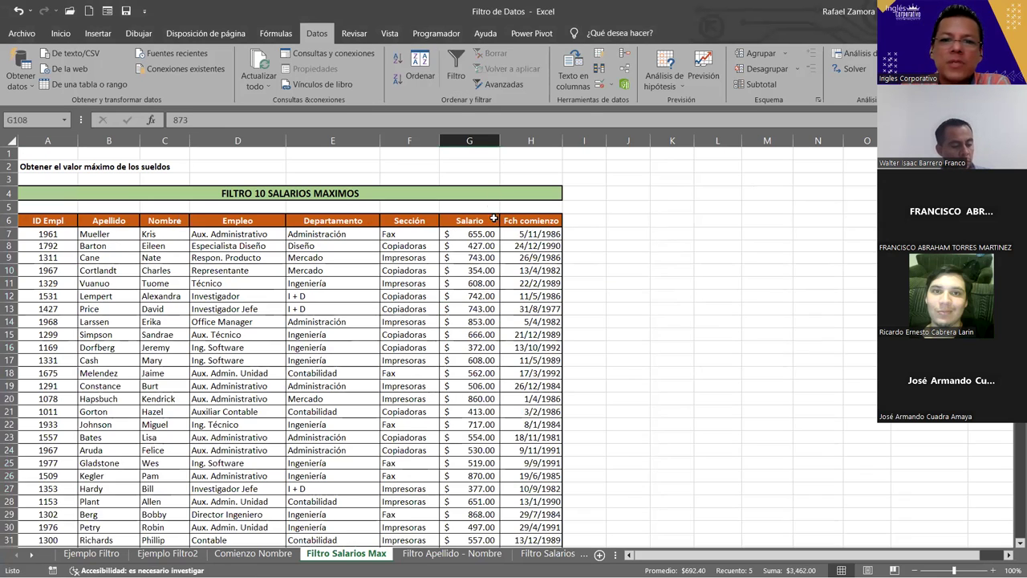
pyautogui.hotkey('ctrl', 'shift', 'l')
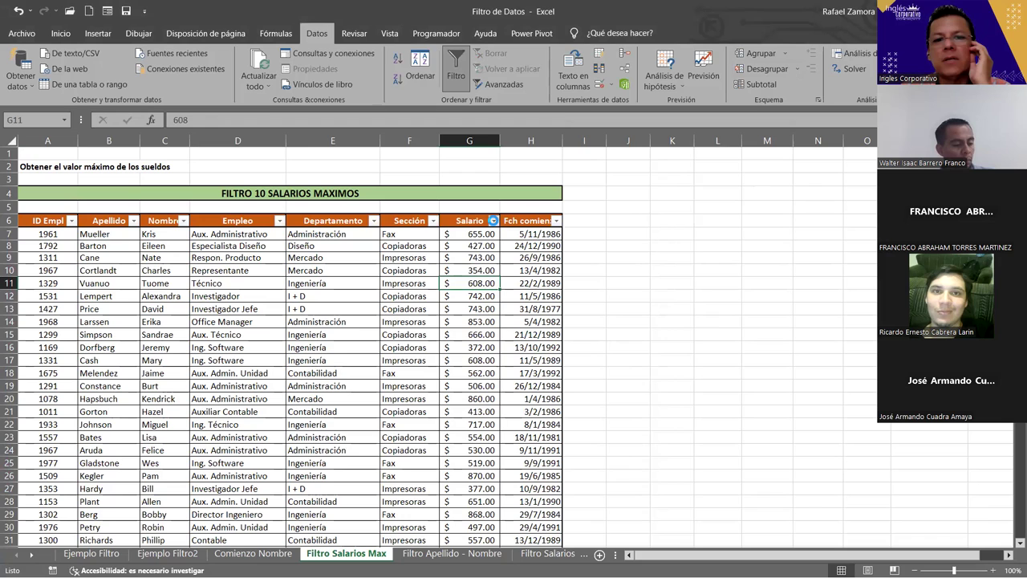
# Reapply the top-10 Salario filter and select the visible salaries, $833.00 to $890.00
pyautogui.click(493, 220)
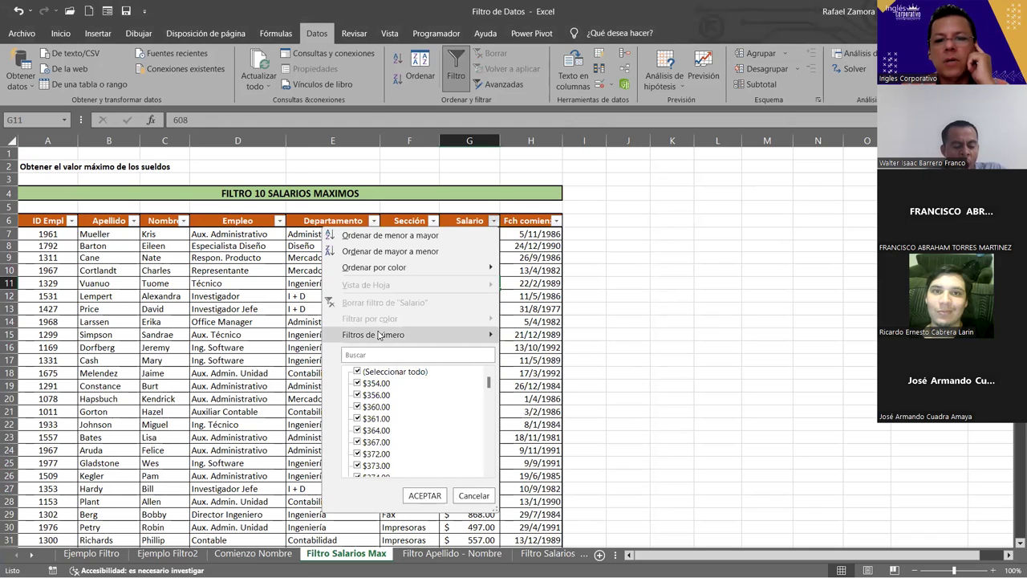
pyautogui.moveTo(379, 336)
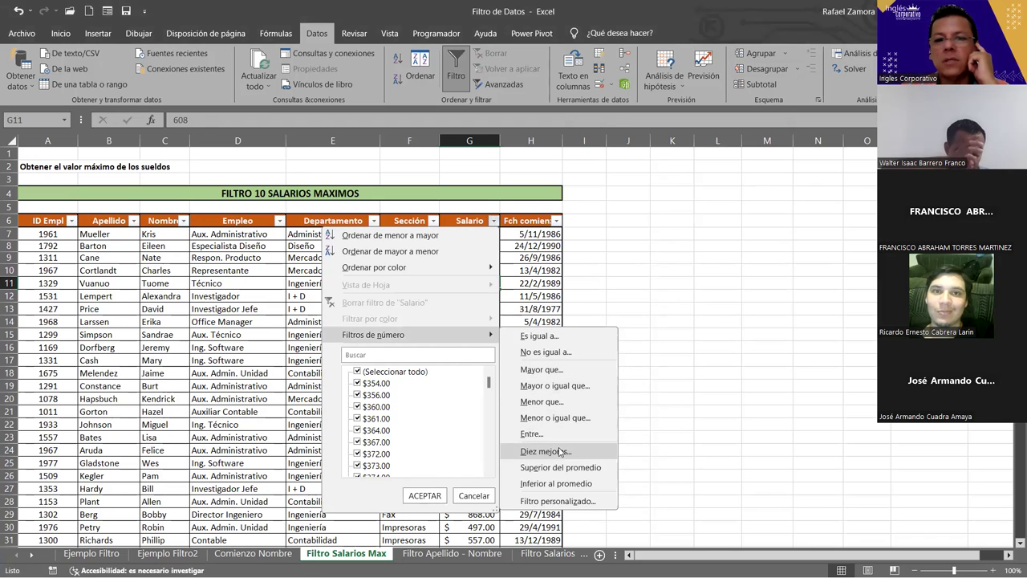
pyautogui.click(562, 453)
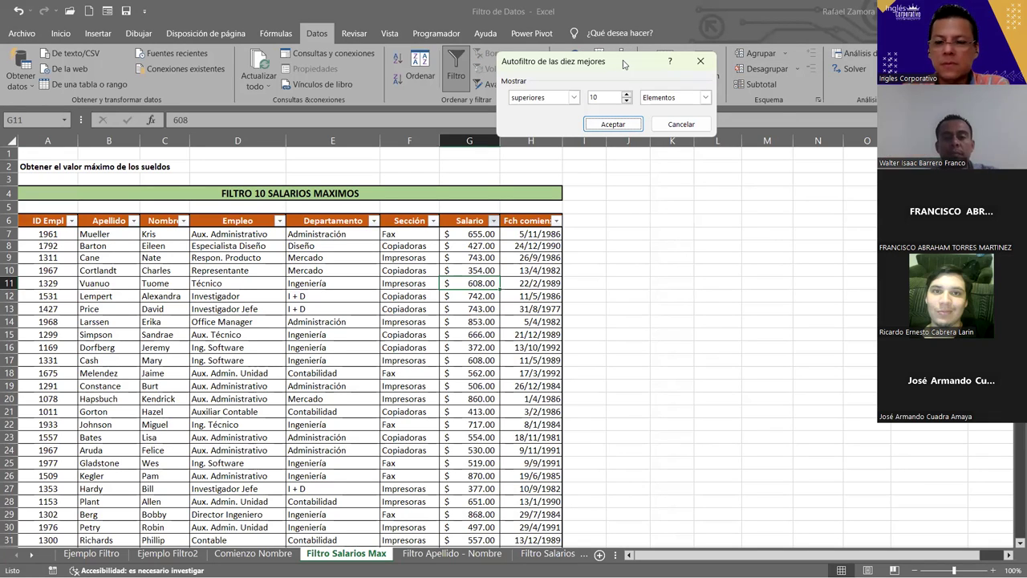
pyautogui.click(620, 130)
pyautogui.moveTo(482, 235); pyautogui.dragTo(484, 344)
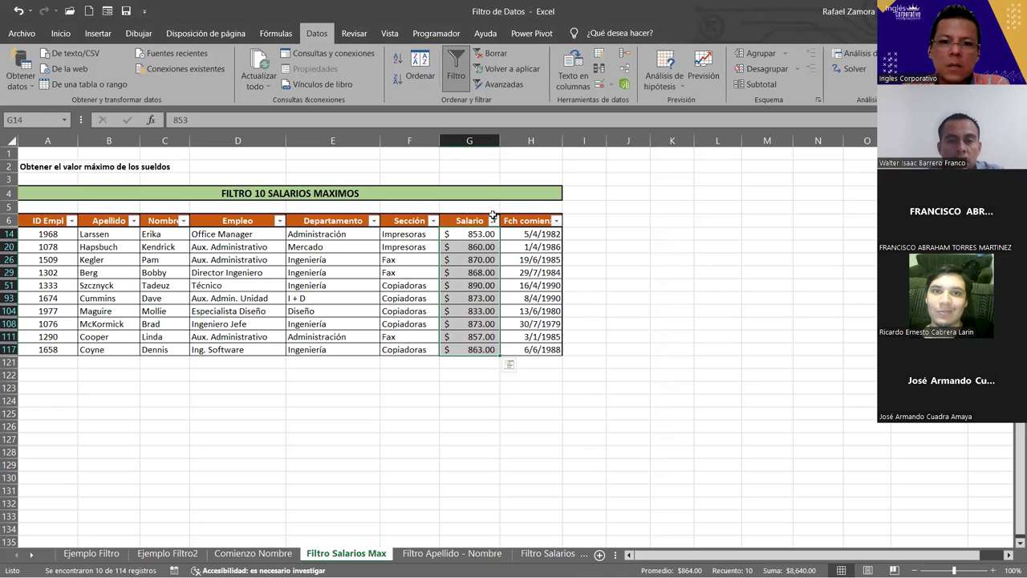
pyautogui.click(575, 363)
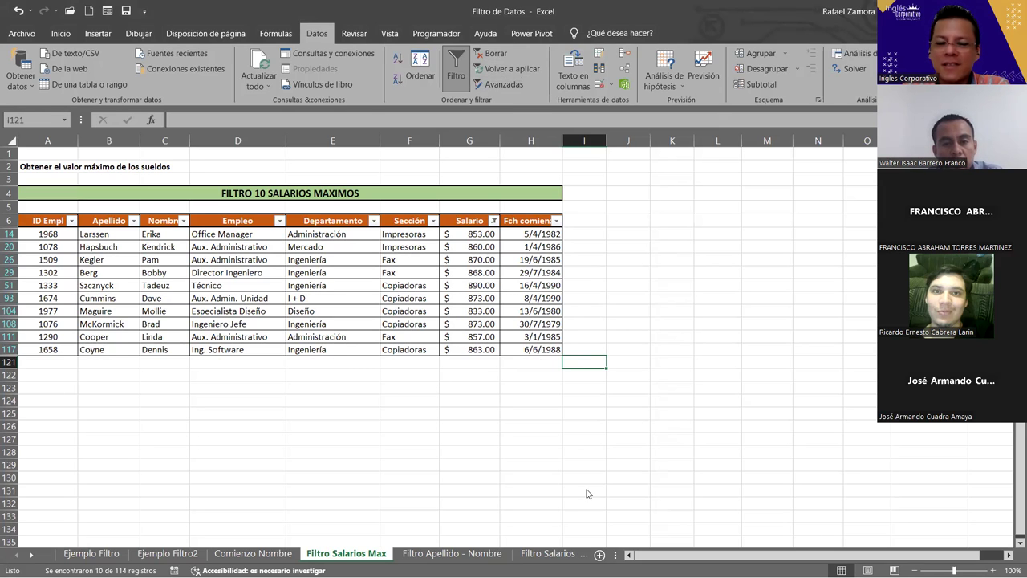
# Switch to the Filtro Apellido - Nombre sheet and look over its employee table
pyautogui.click(452, 553)
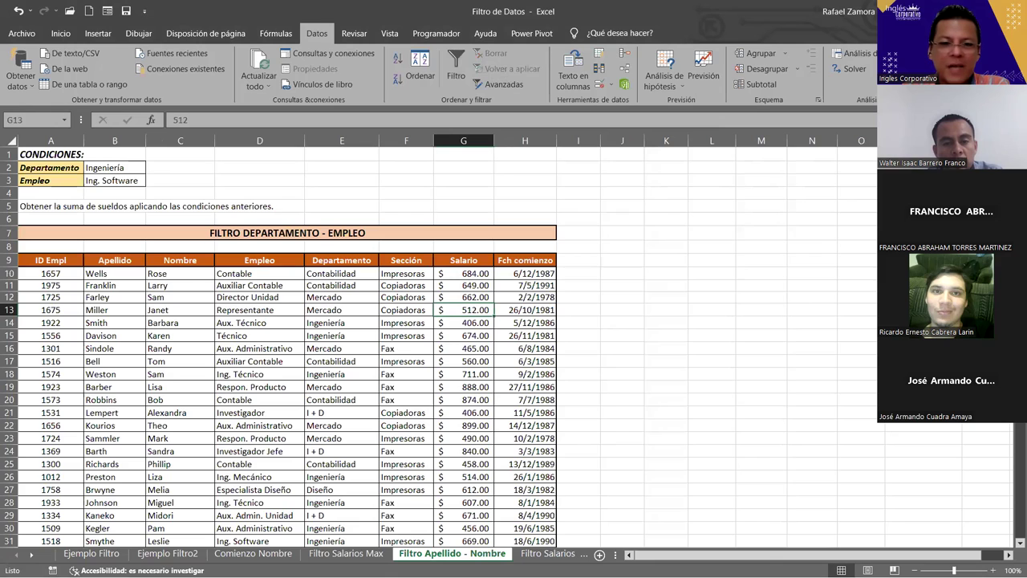
pyautogui.click(385, 373)
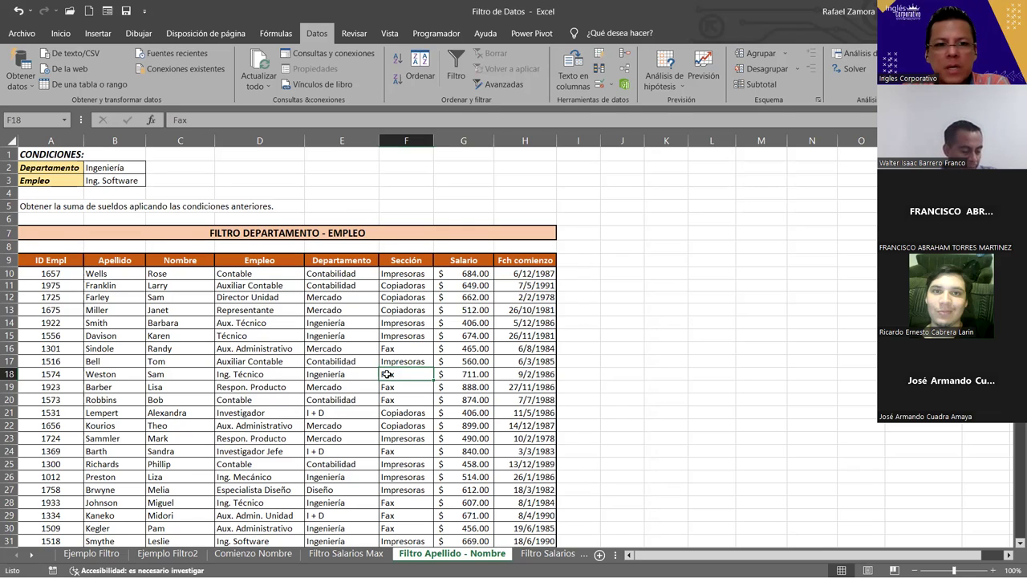
pyautogui.click(450, 313)
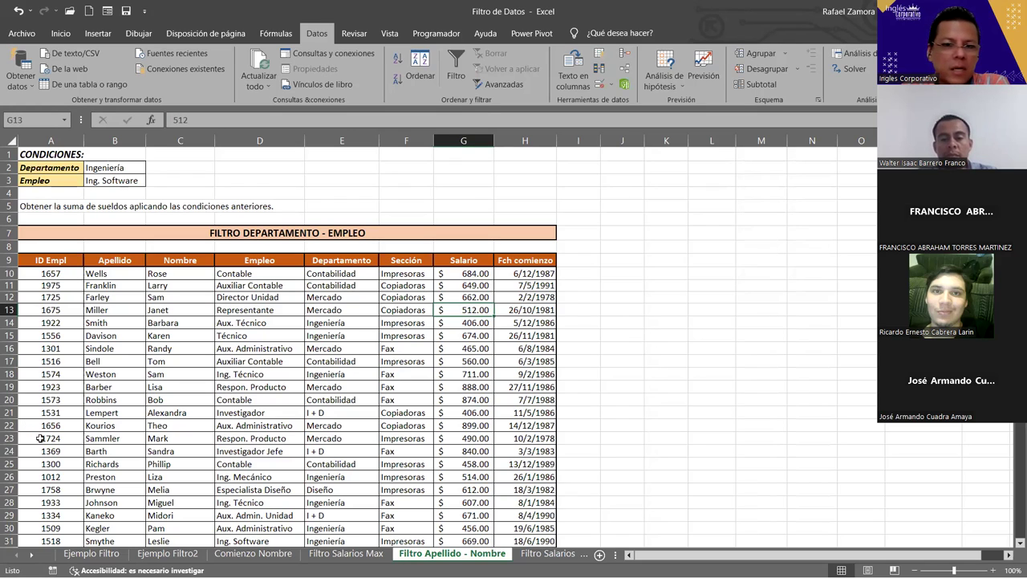
pyautogui.click(33, 555)
pyautogui.click(33, 556)
pyautogui.click(33, 555)
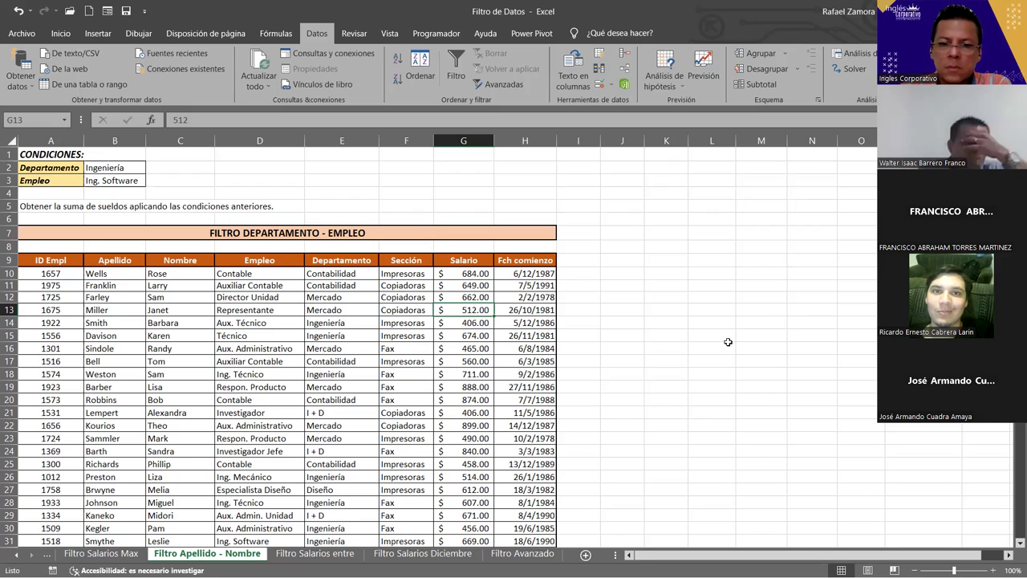
pyautogui.click(472, 361)
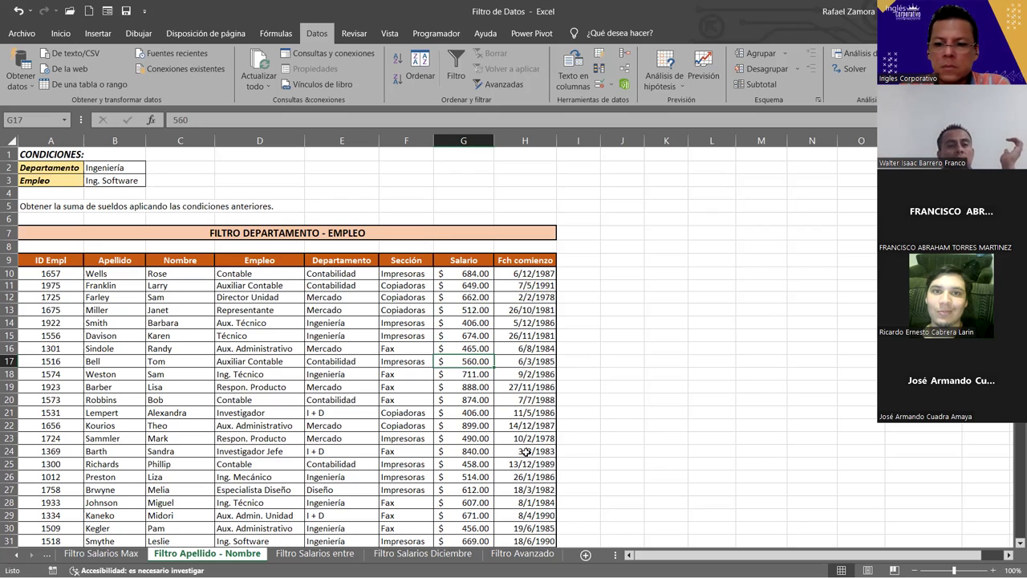
pyautogui.click(460, 355)
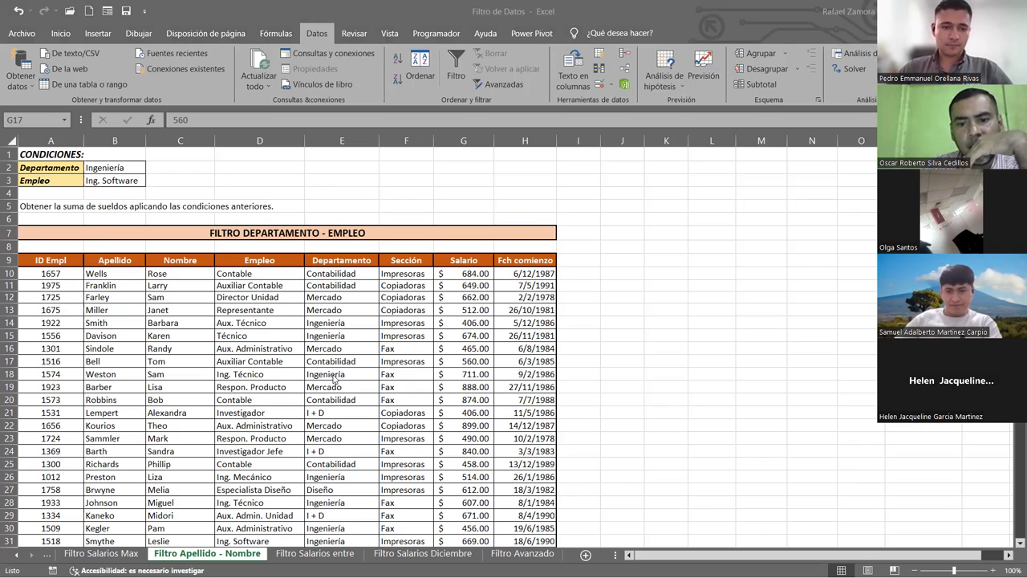
pyautogui.click(190, 295)
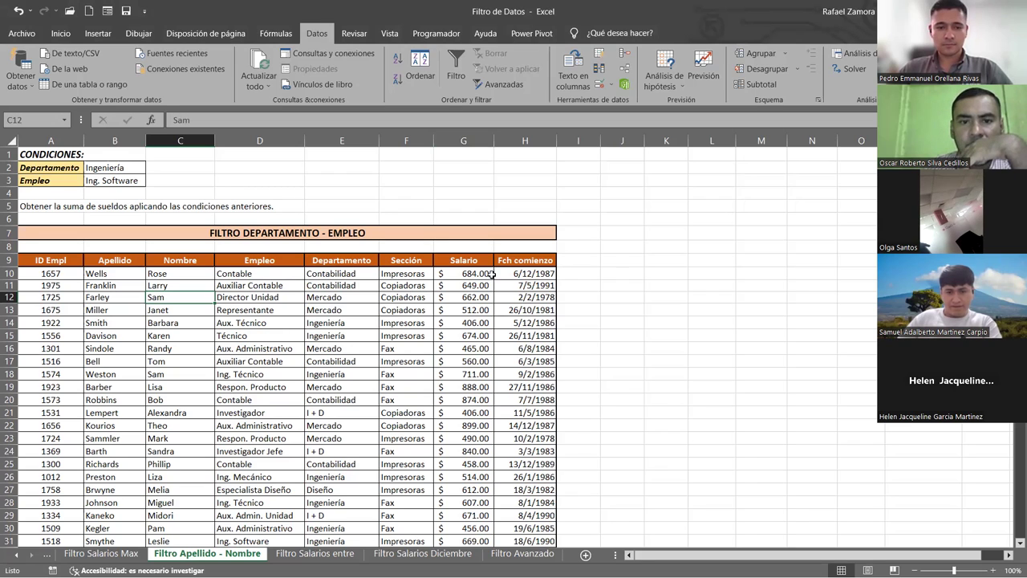
# Select a cell in the employee table and turn on AutoFilter with Ctrl+Shift+L
pyautogui.click(318, 382)
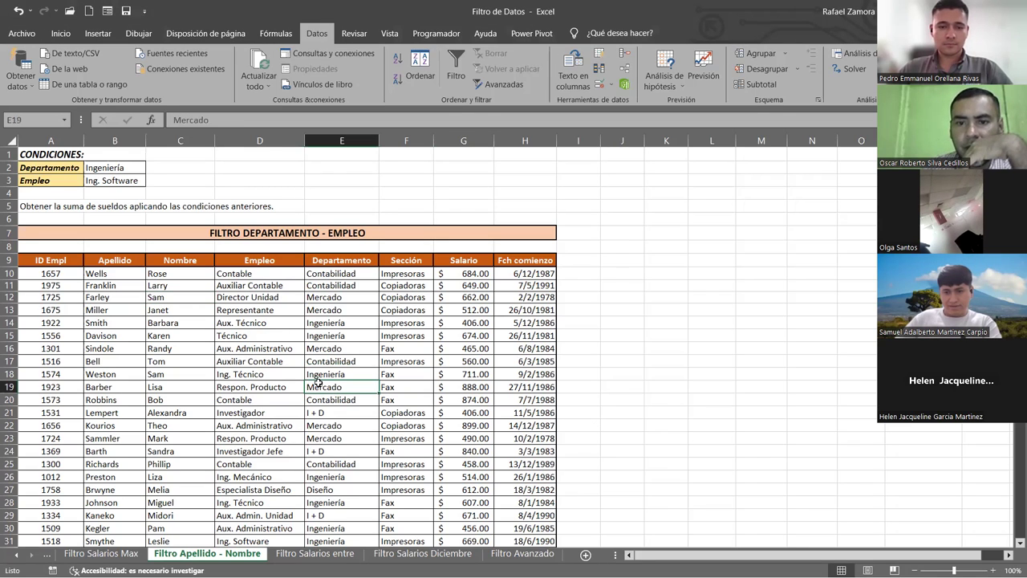
pyautogui.click(279, 400)
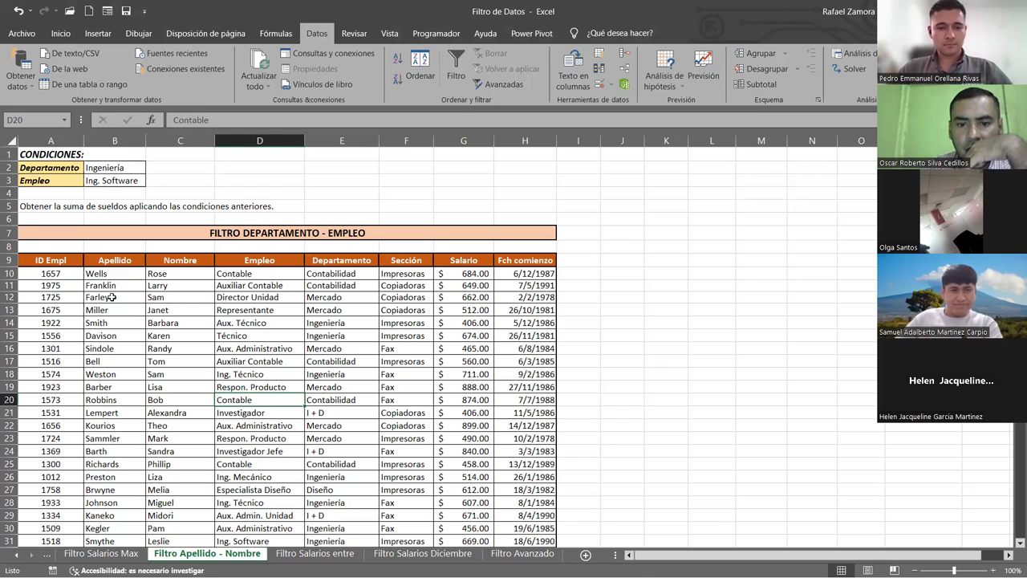
pyautogui.press('Left')
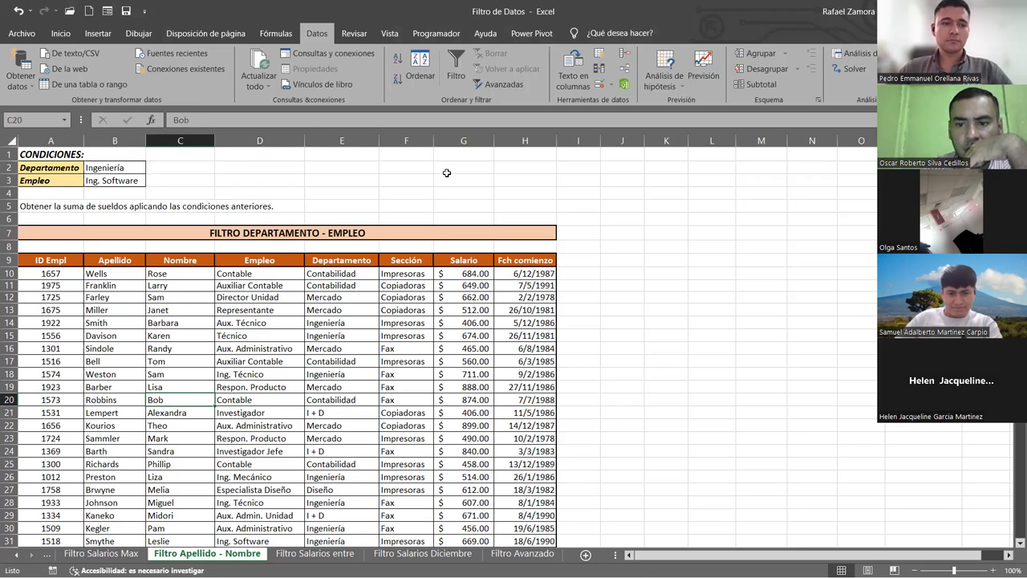
pyautogui.hotkey('ctrl', 'shift', 'l')
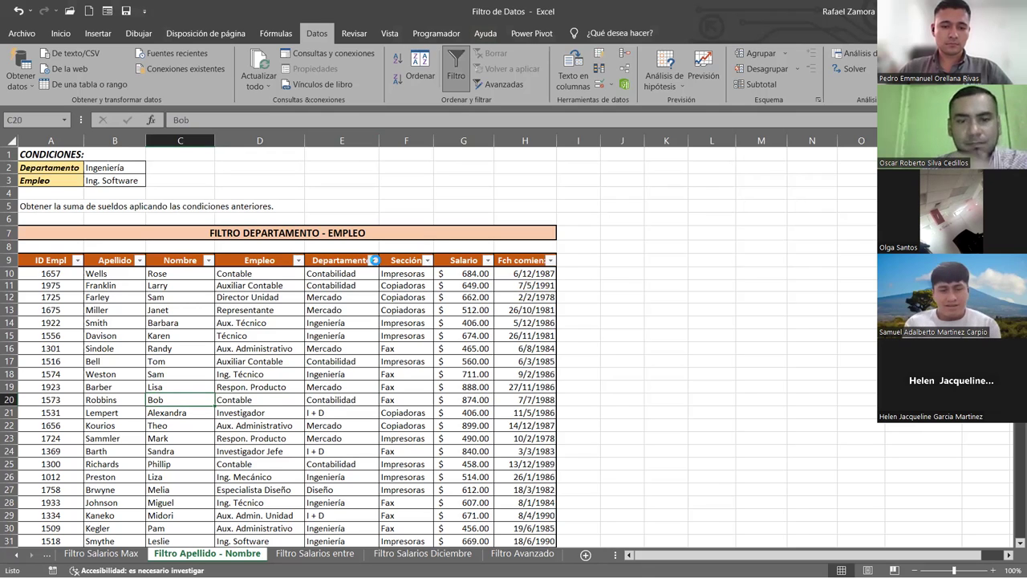
# Filter Departamento to Ingeniería and Empleo to Ing. Software only
pyautogui.click(372, 260)
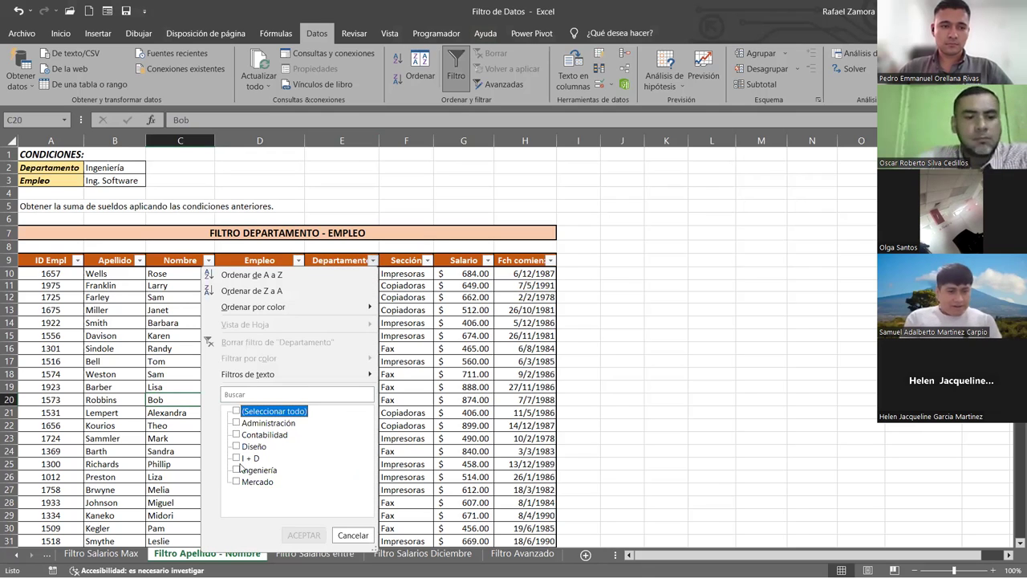
pyautogui.click(236, 470)
pyautogui.click(304, 535)
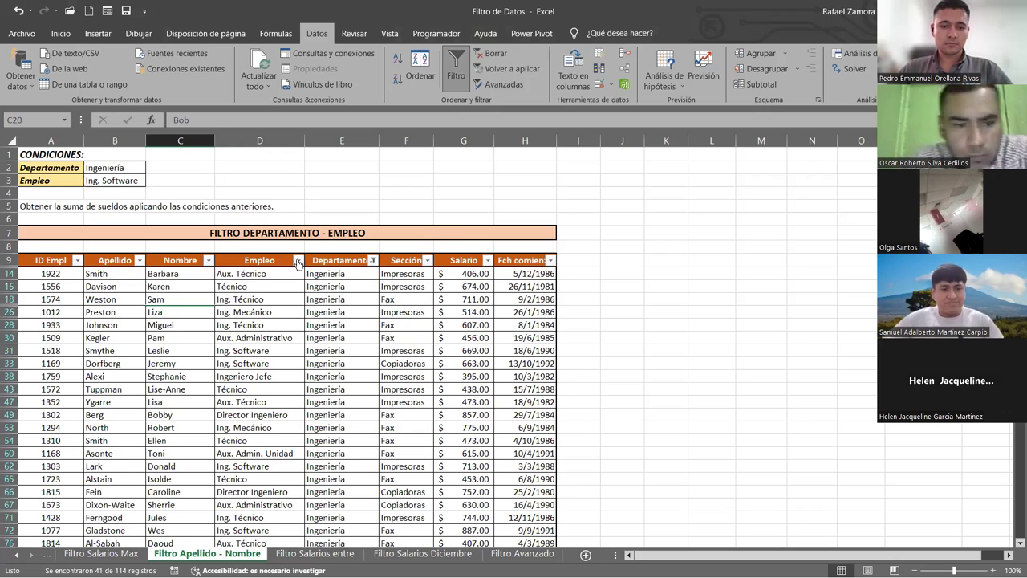
pyautogui.click(294, 271)
pyautogui.click(298, 260)
pyautogui.click(162, 411)
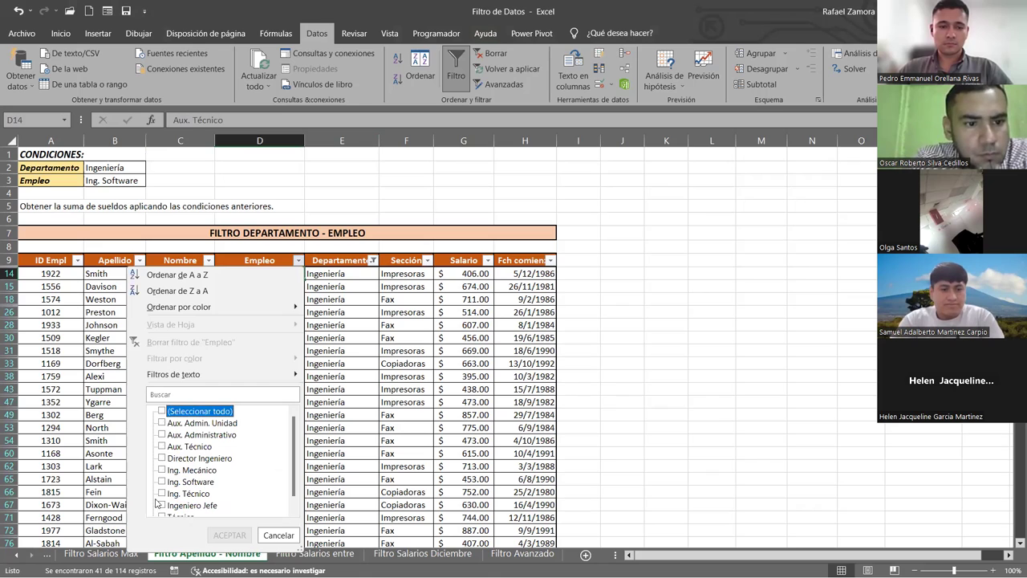
pyautogui.click(161, 482)
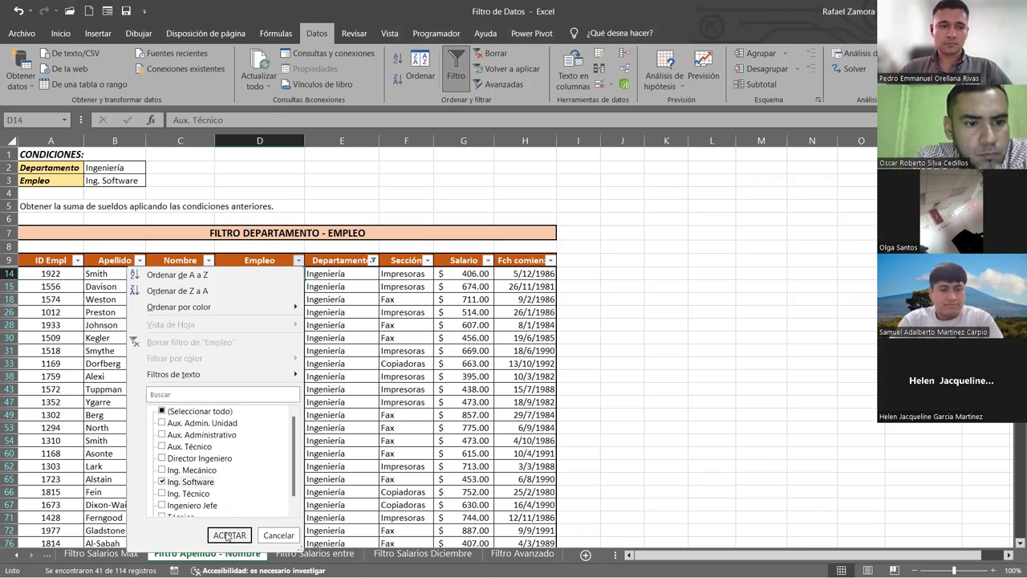
pyautogui.click(228, 536)
# Select the remaining salaries to read their sum, then go to the Filtro Salarios entre sheet
pyautogui.moveTo(466, 273); pyautogui.dragTo(475, 363)
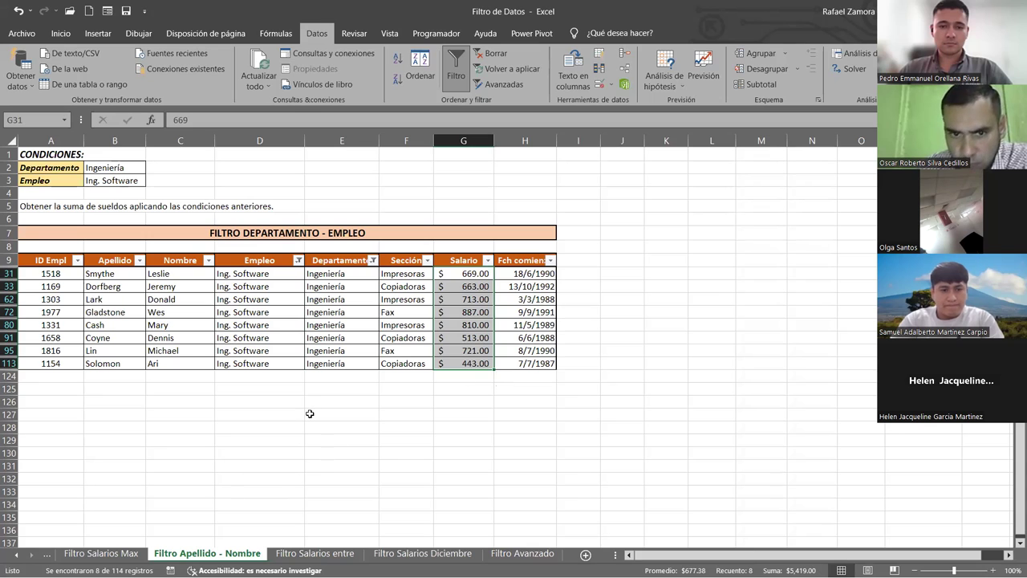
pyautogui.click(309, 414)
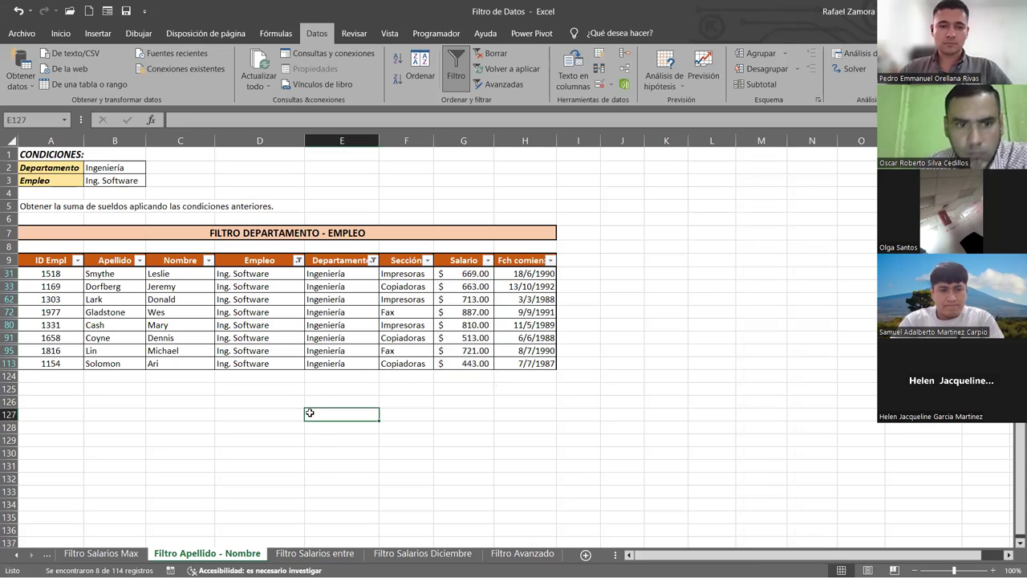
pyautogui.click(314, 554)
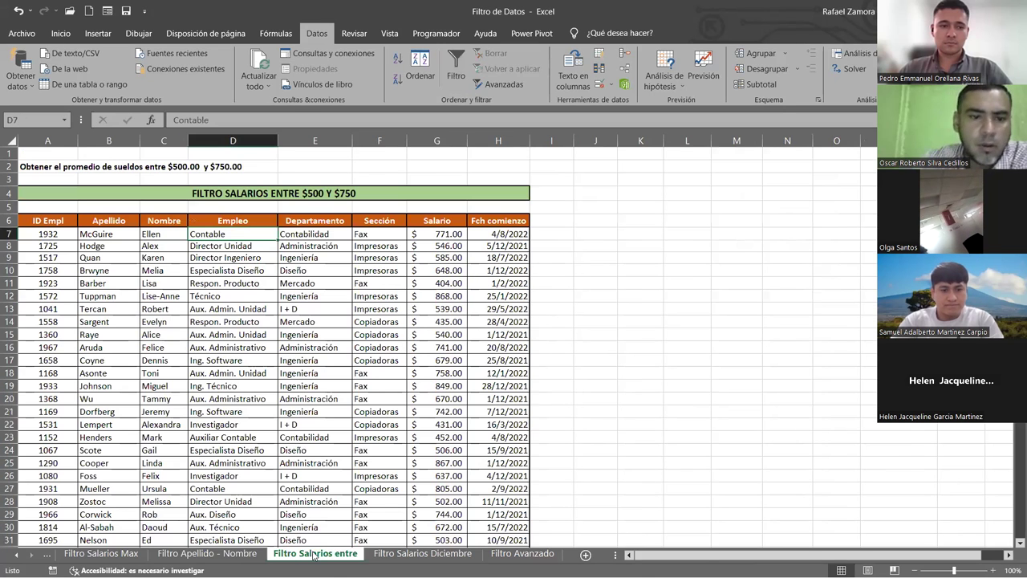
pyautogui.click(294, 335)
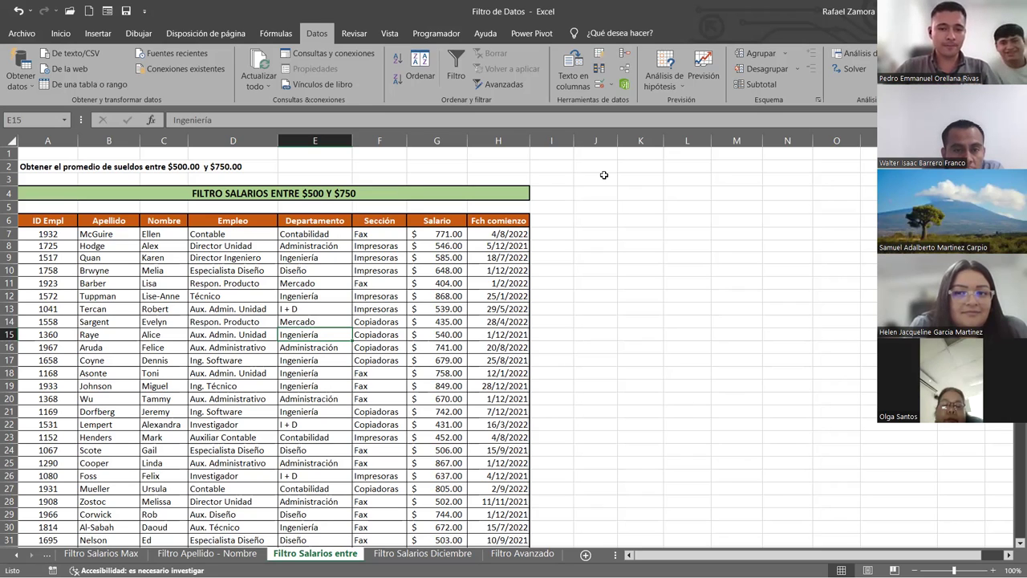
pyautogui.click(432, 292)
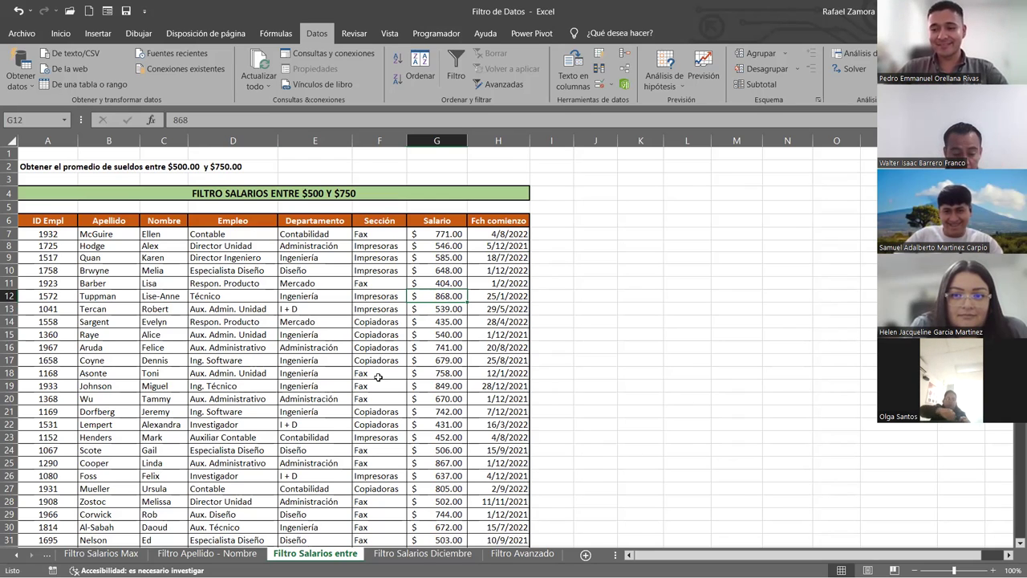
# Turn on AutoFilter and filter Salario to values between 500 and 750, leaving 52 of 114 records
pyautogui.click(451, 283)
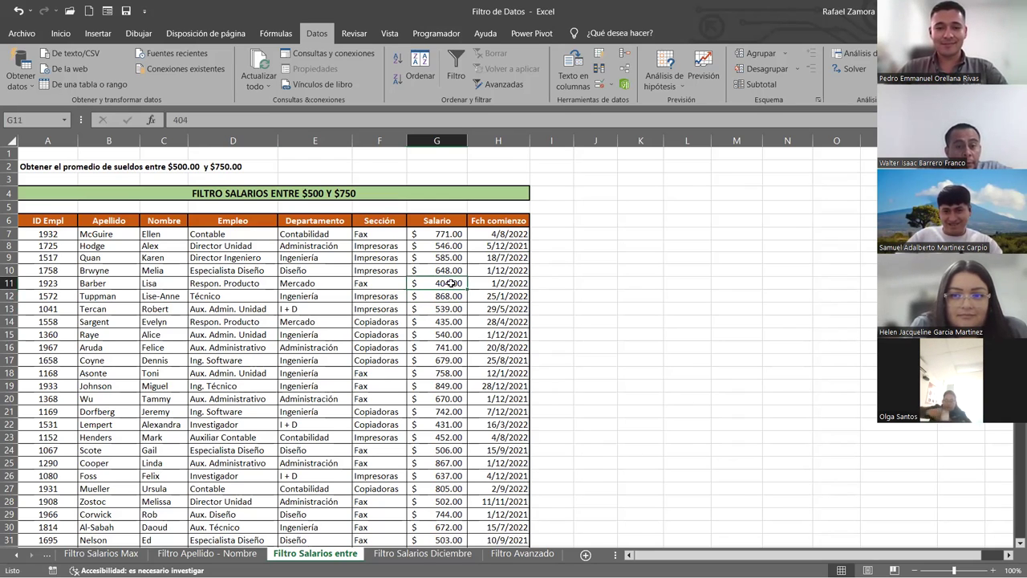
pyautogui.hotkey('ctrl', 'shift', 'l')
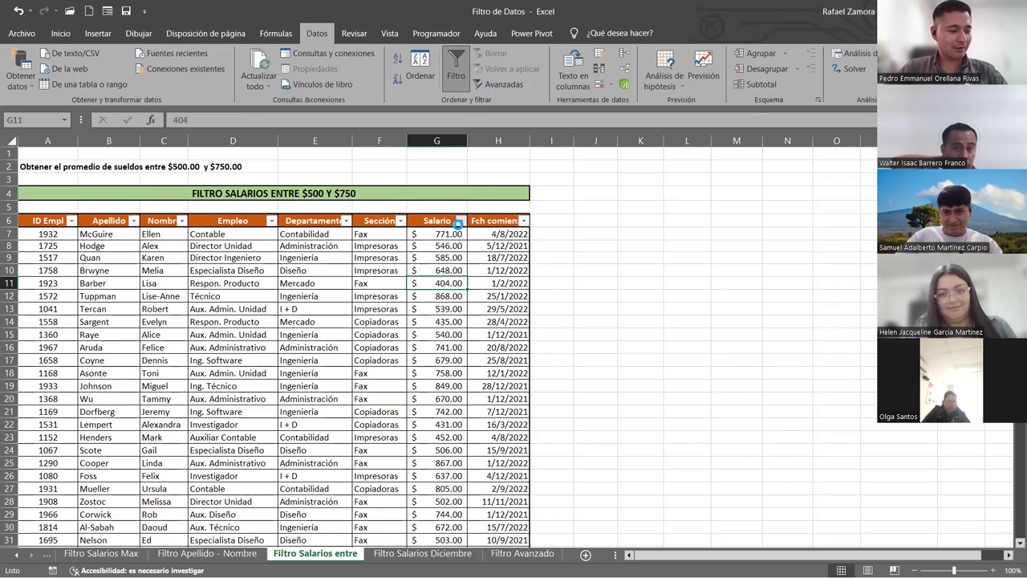
pyautogui.click(459, 221)
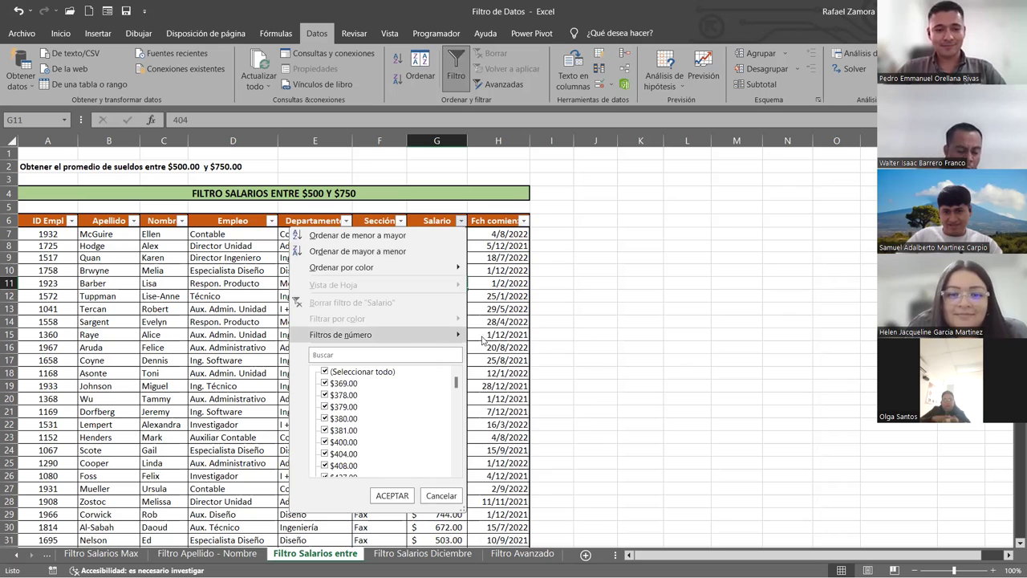
pyautogui.moveTo(425, 336)
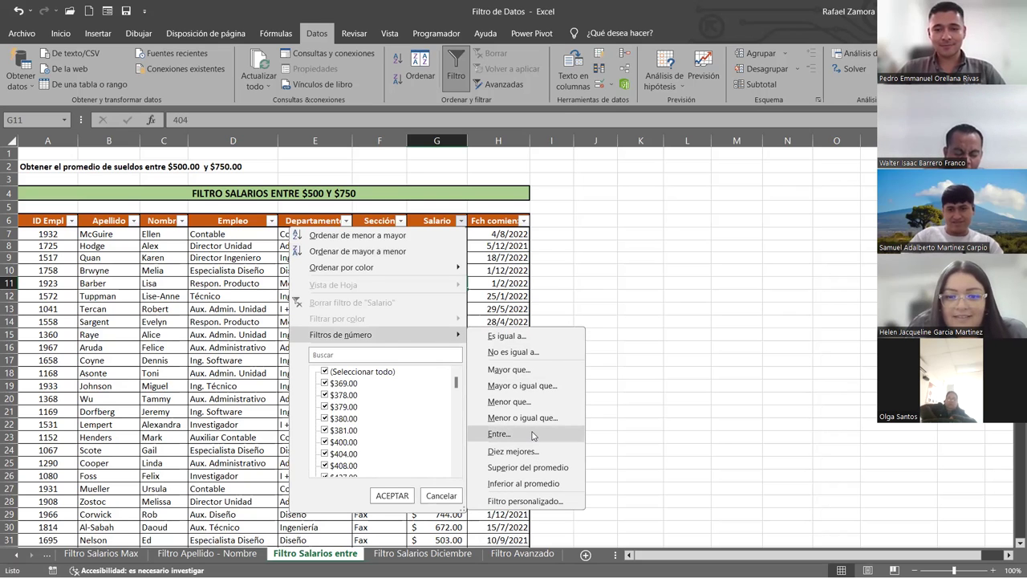
pyautogui.click(532, 434)
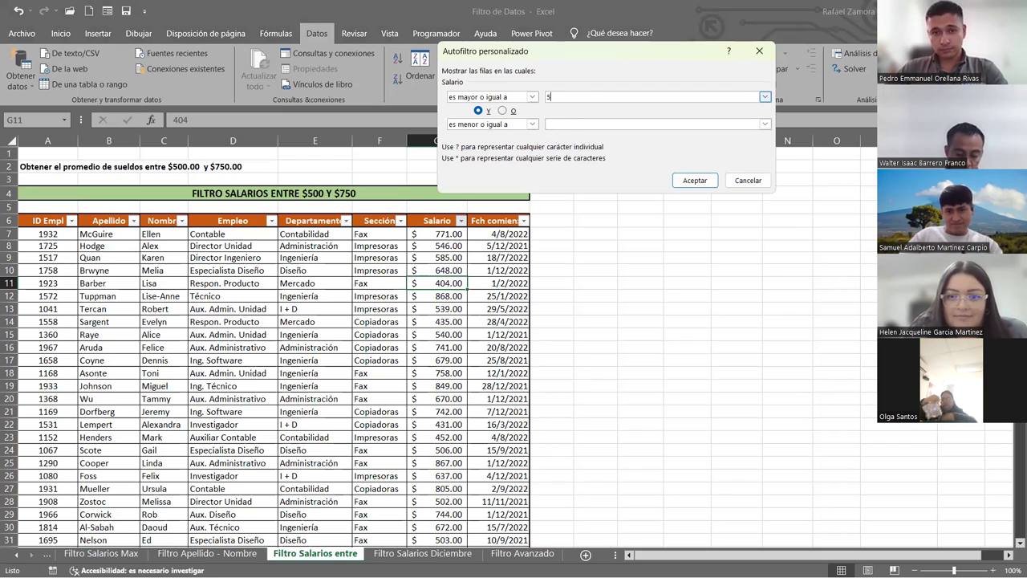
pyautogui.write('500')
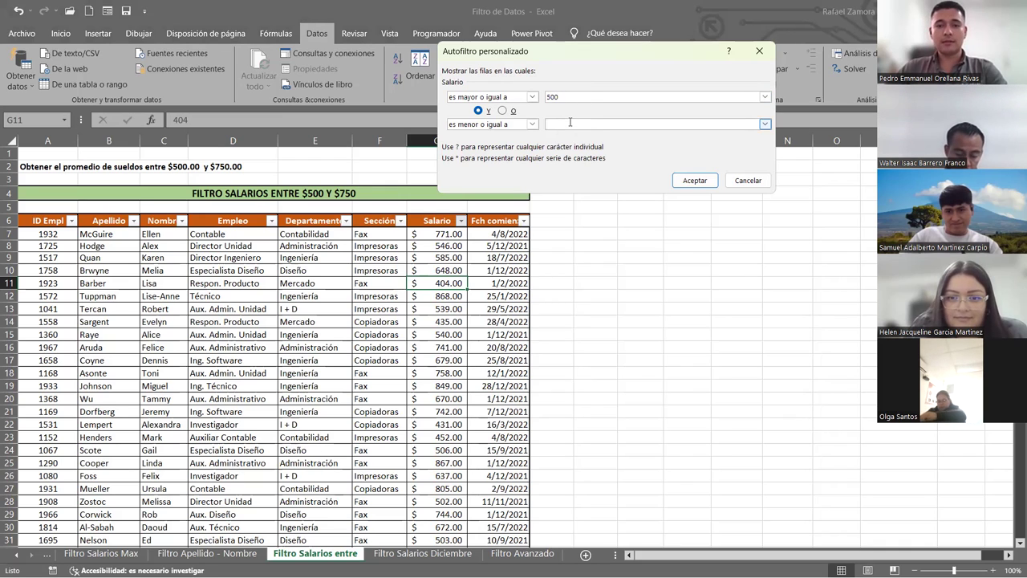
pyautogui.write('750')
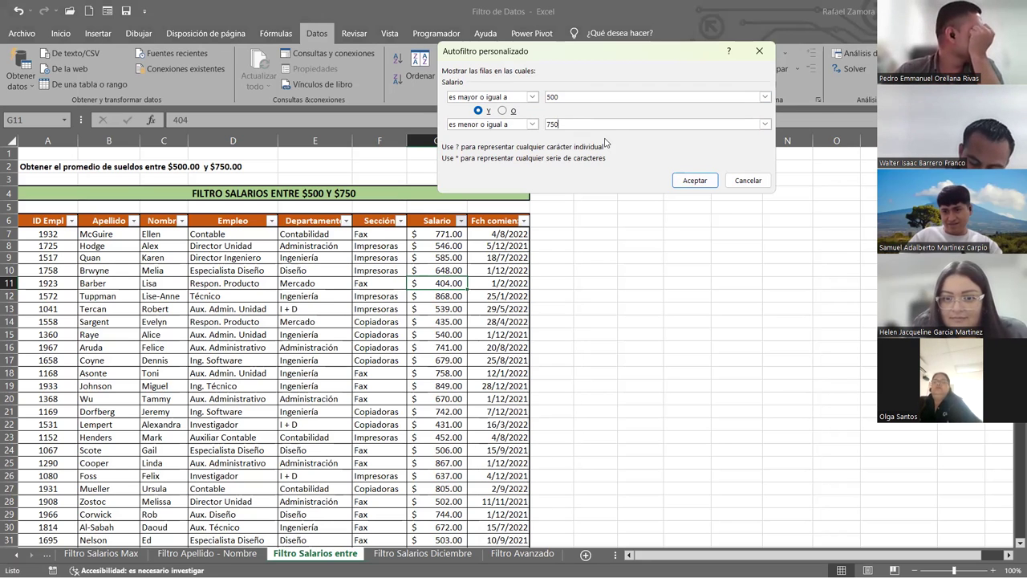
pyautogui.press('Return')
pyautogui.click(456, 235)
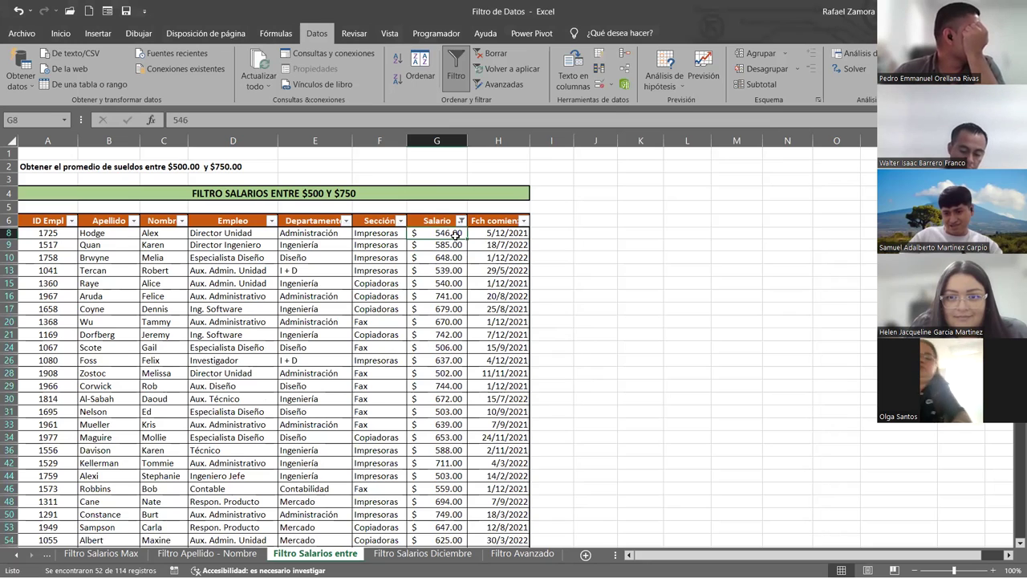
# Select the filtered salaries to read their average, then open the Filtro Salarios Diciembre sheet
pyautogui.hotkey('ctrl', 'shift', 'Down')
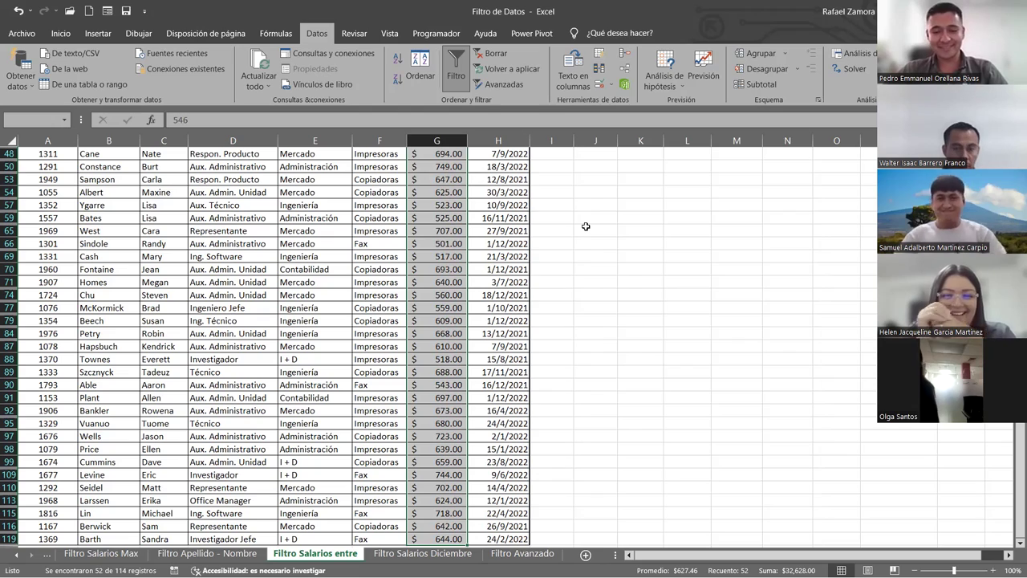
pyautogui.scroll(4, 574, 332)
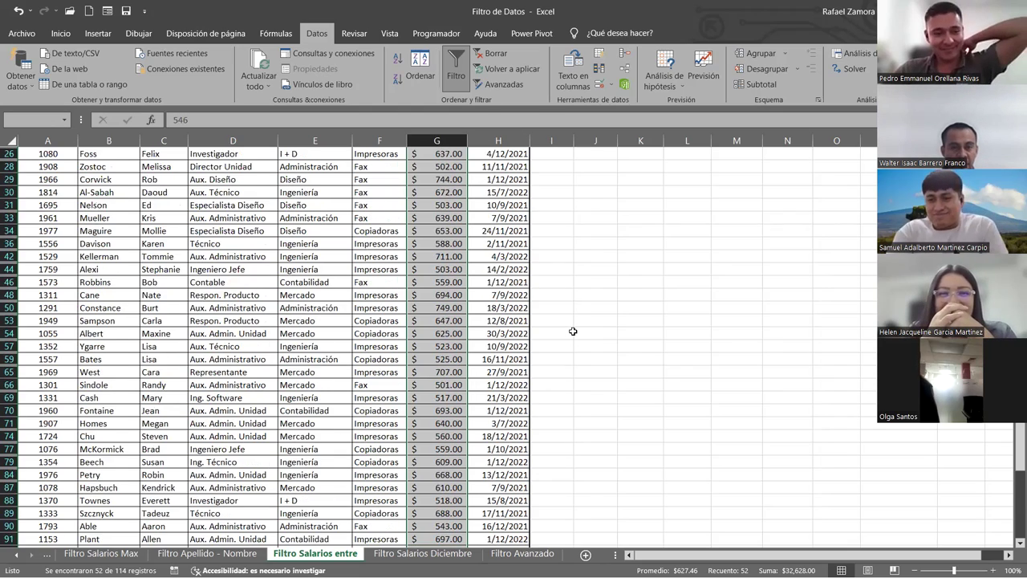
pyautogui.scroll(5, 573, 331)
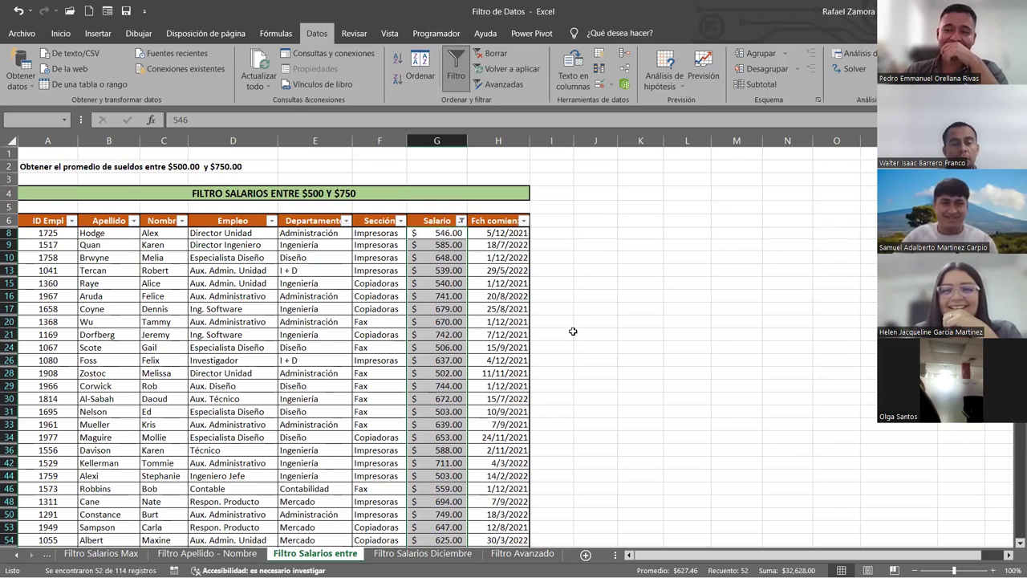
pyautogui.click(576, 334)
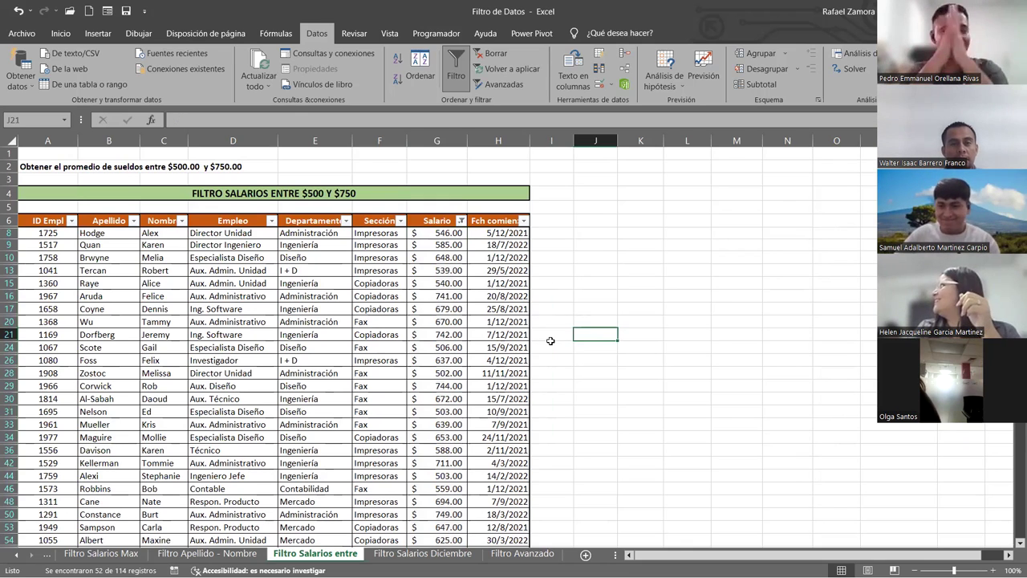
pyautogui.click(423, 554)
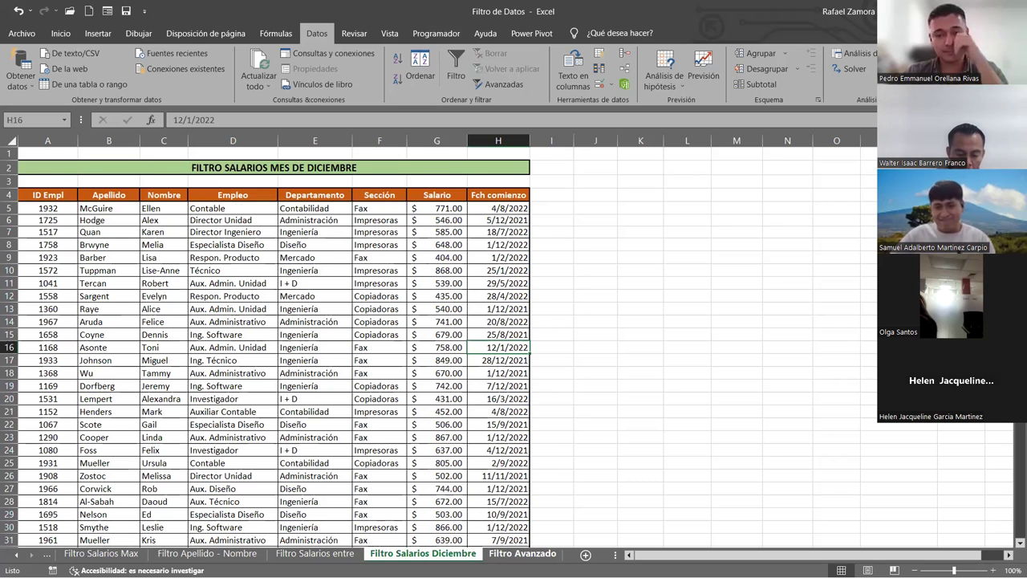
# Open the Filtro Avanzado sheet and toggle AutoFilter on and back off for the sales table
pyautogui.click(522, 554)
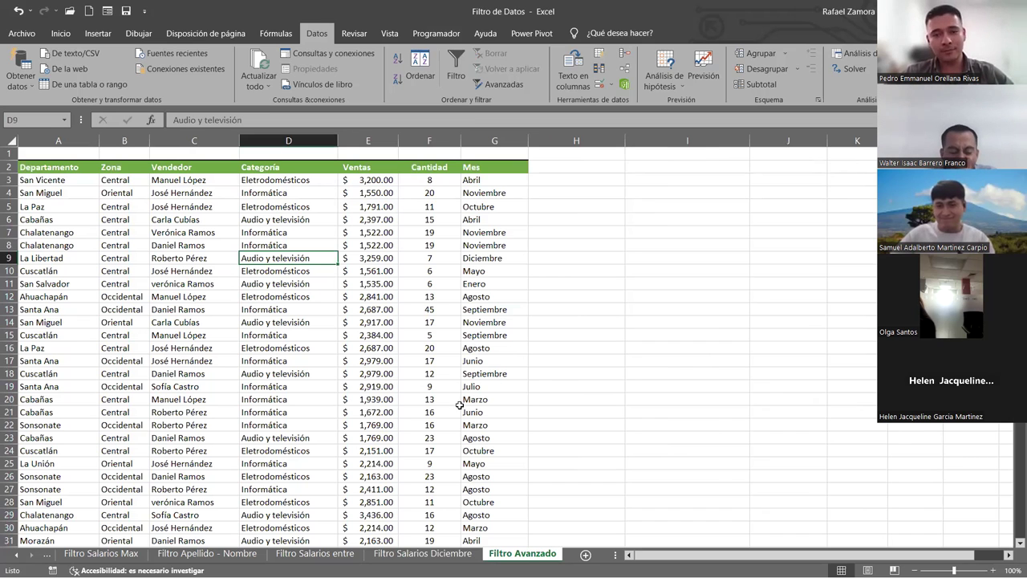
pyautogui.click(320, 555)
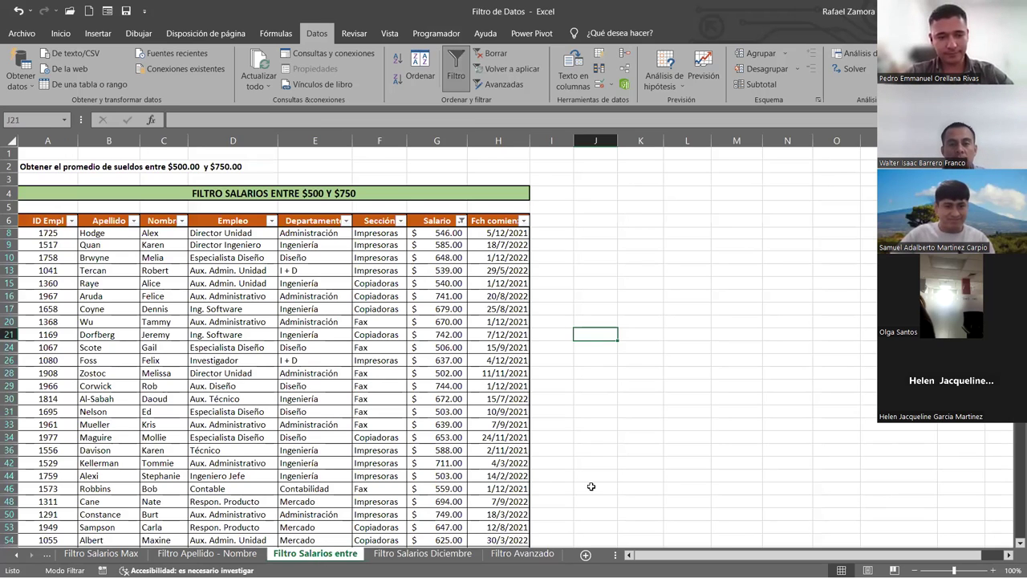
pyautogui.click(669, 281)
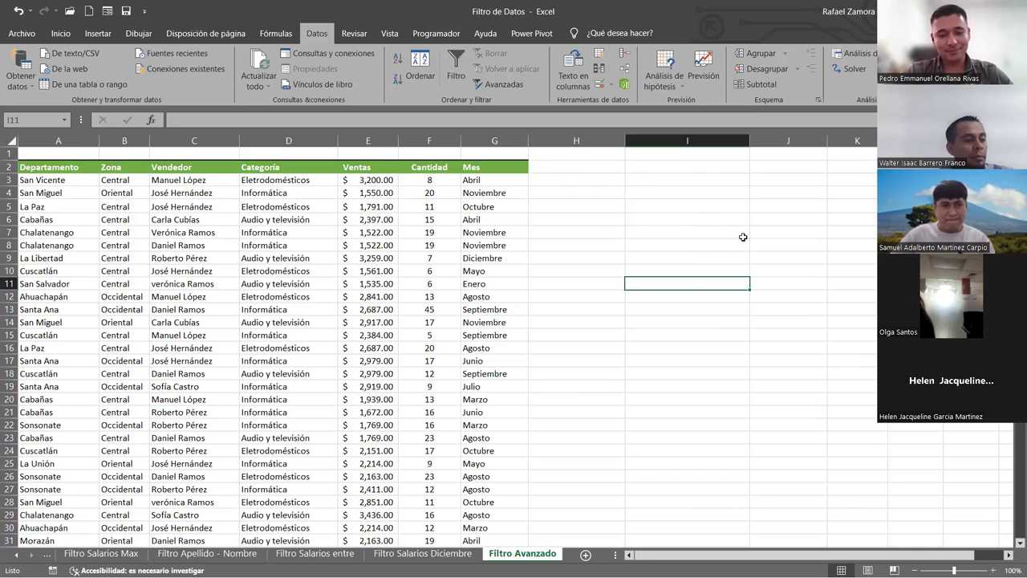
pyautogui.click(260, 260)
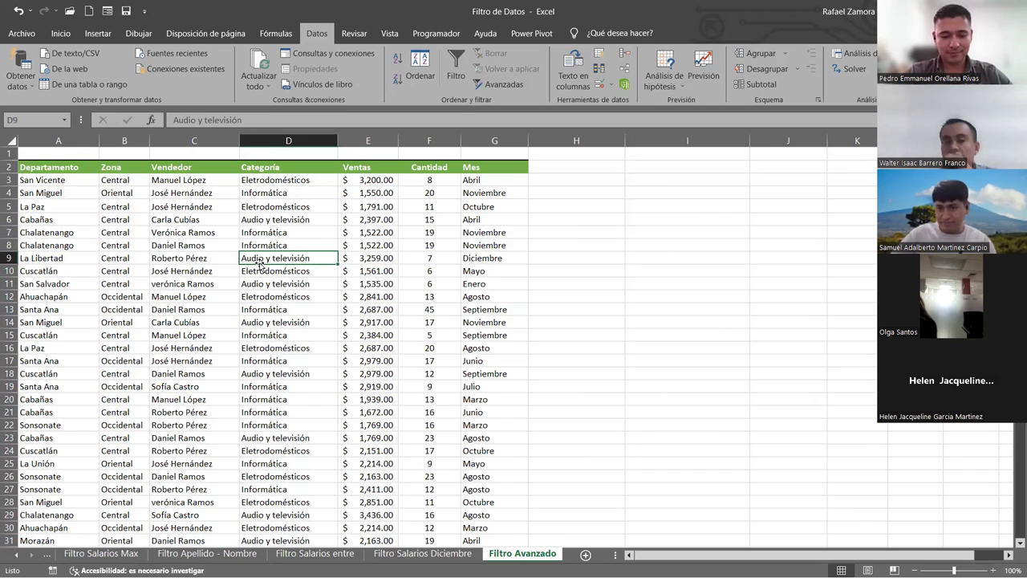
pyautogui.hotkey('ctrl', 'shift', 'l')
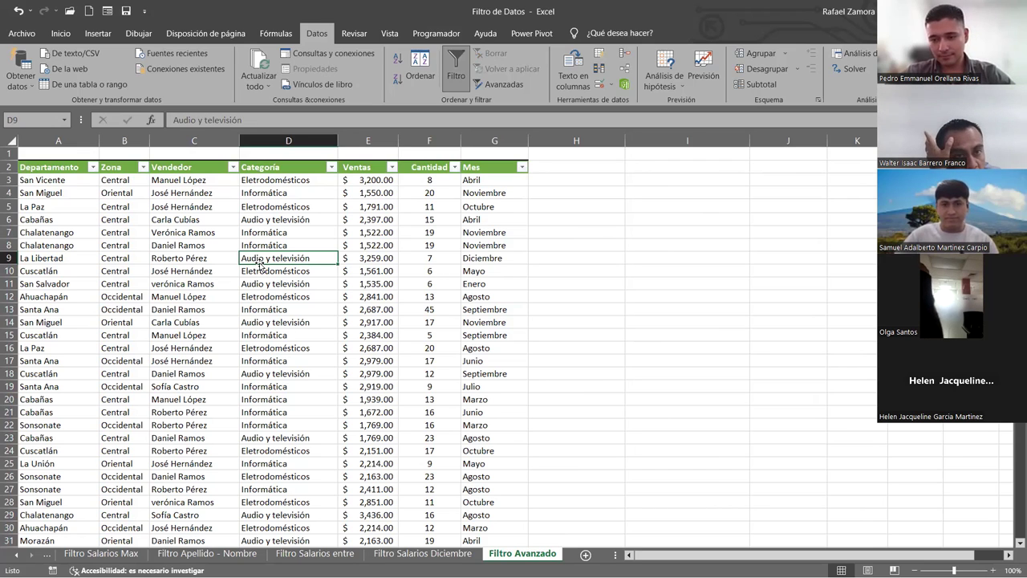
pyautogui.hotkey('ctrl', 'shift', 'l')
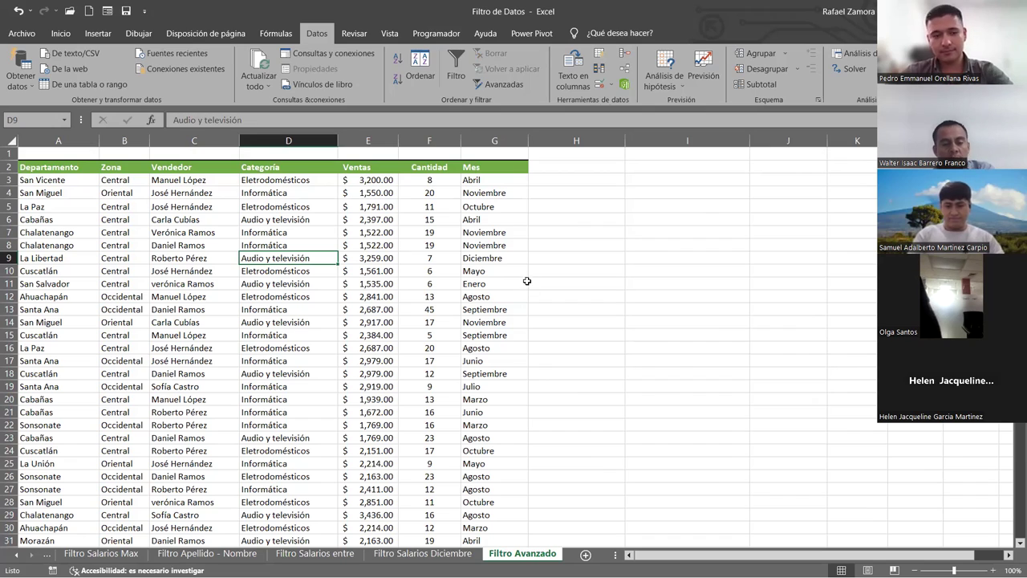
# Check the sales table's extent with Ctrl+Down and Ctrl+Up, then select a cell inside it
pyautogui.scroll(-10, 545, 332)
pyautogui.scroll(-3, 165, 264)
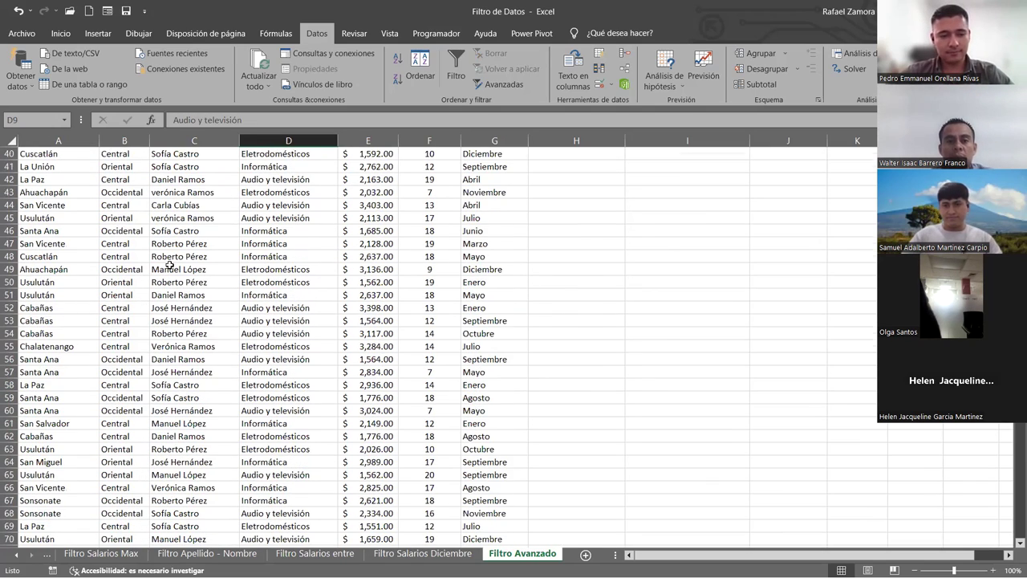
pyautogui.click(127, 230)
pyautogui.hotkey('ctrl', 'Down')
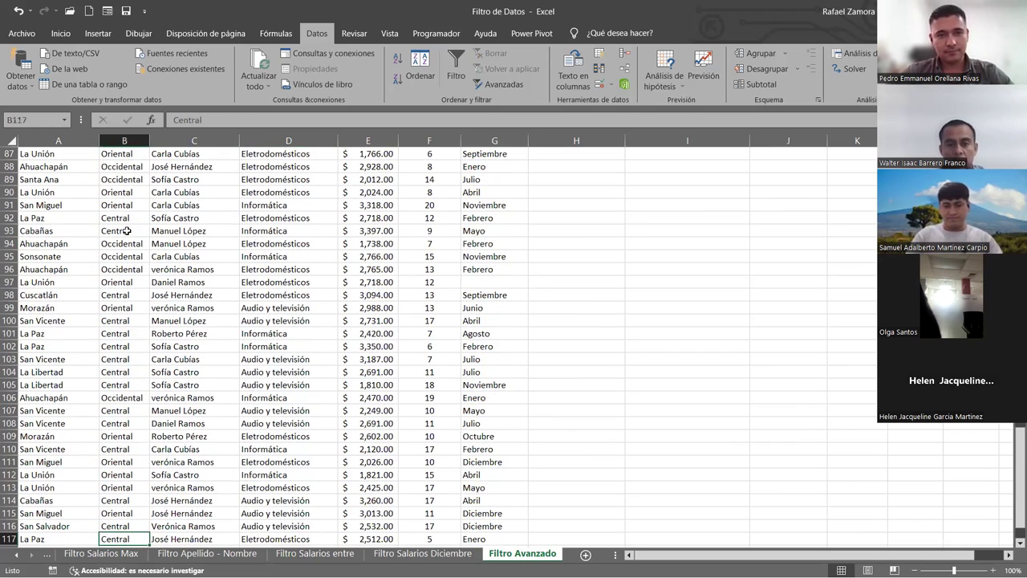
pyautogui.hotkey('shift', 'Up')
pyautogui.hotkey('ctrl', 'Up')
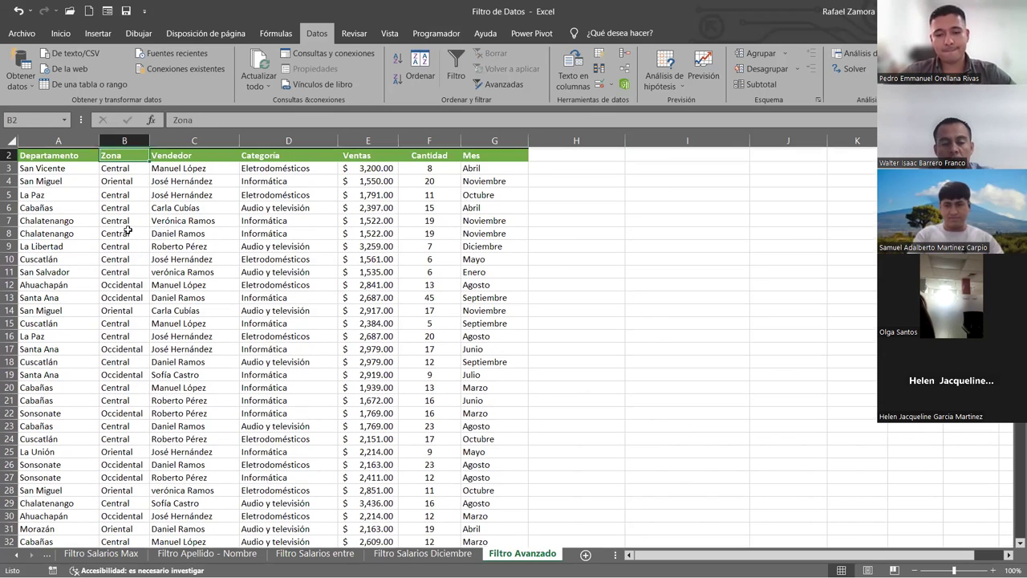
pyautogui.scroll(1, 112, 187)
pyautogui.click(112, 203)
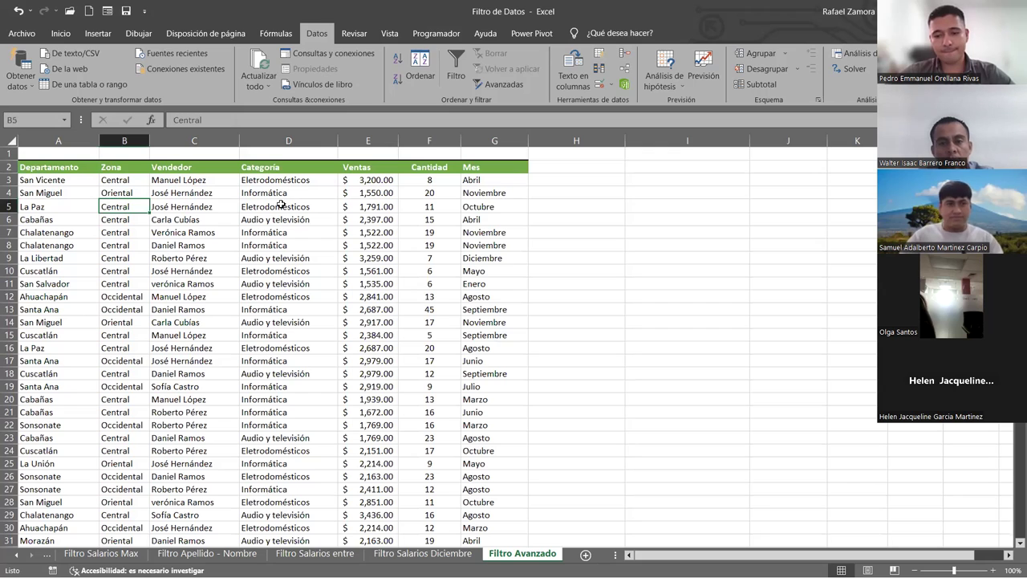
pyautogui.click(348, 258)
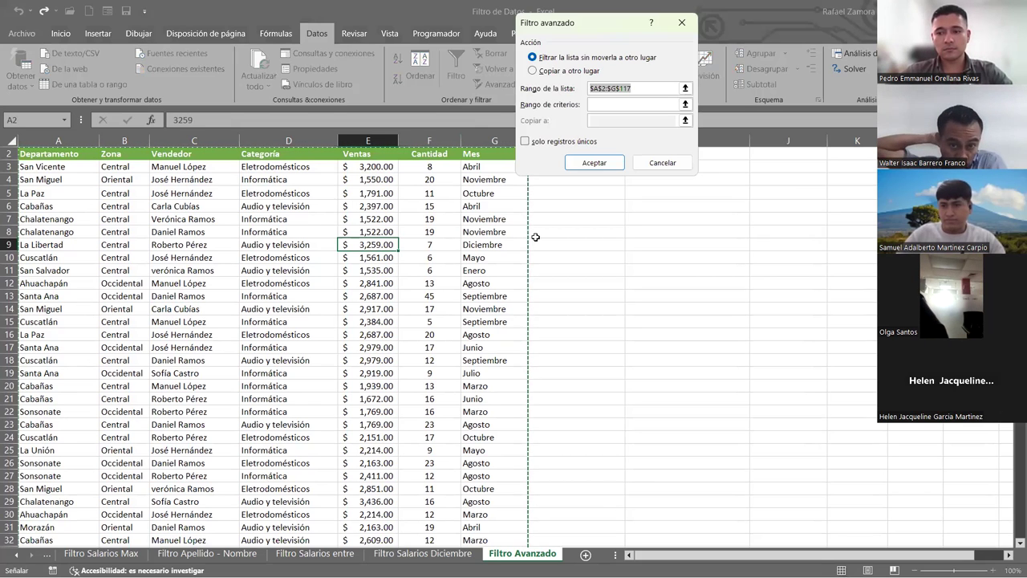
# Set the advanced filter on list range $A$2:$G$117 to copy results to another location
pyautogui.scroll(1, 433, 263)
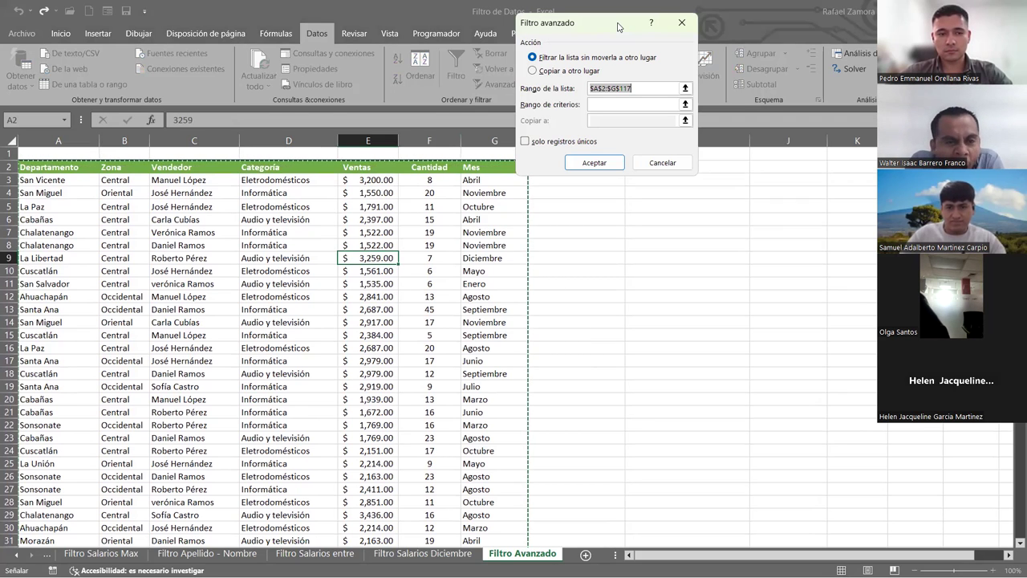
pyautogui.click(562, 72)
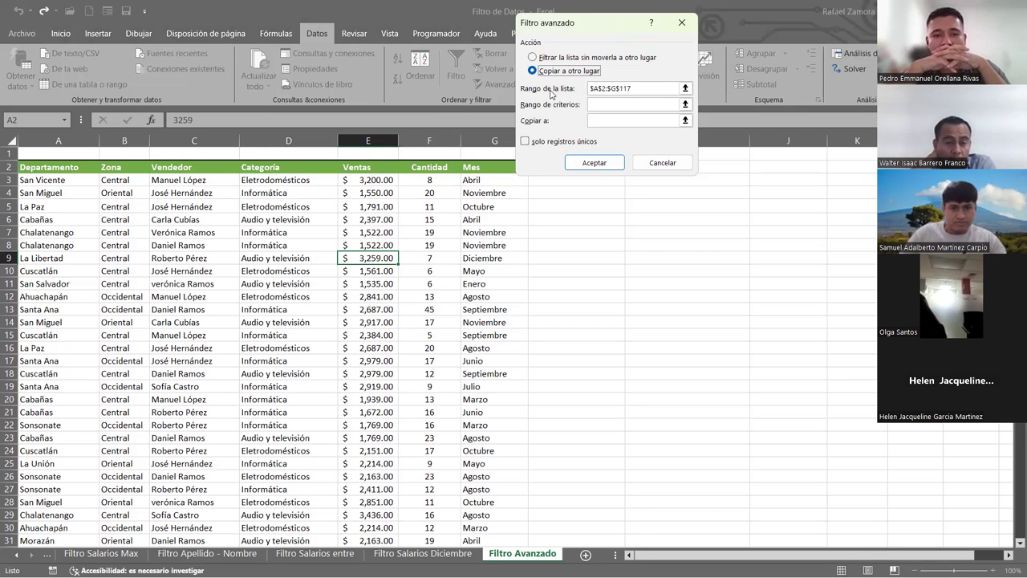
# Look over the advanced filter's range fields, cancel the dialog, and select cell I10
pyautogui.click(659, 88)
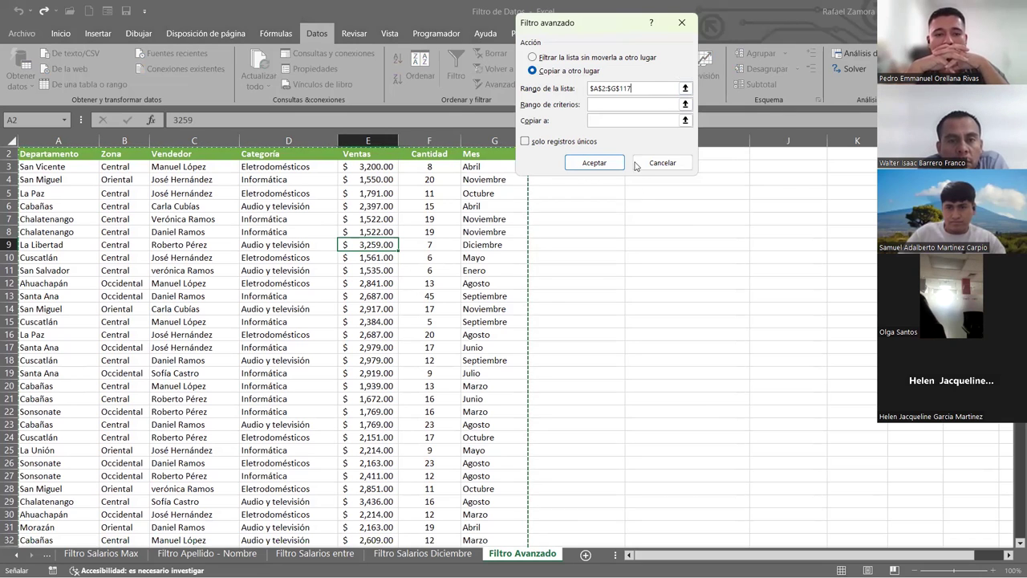
pyautogui.scroll(1, 639, 165)
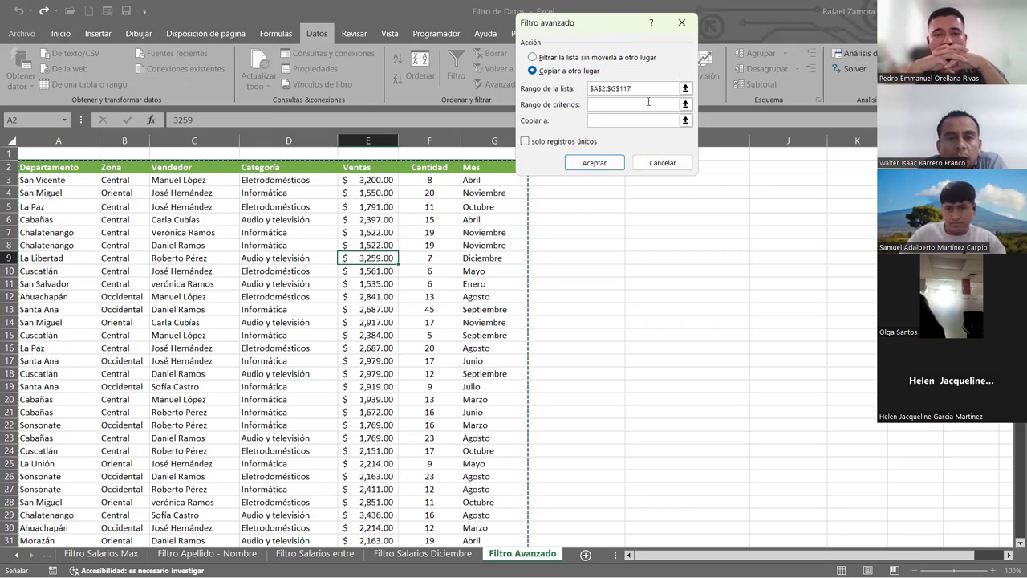
pyautogui.click(604, 119)
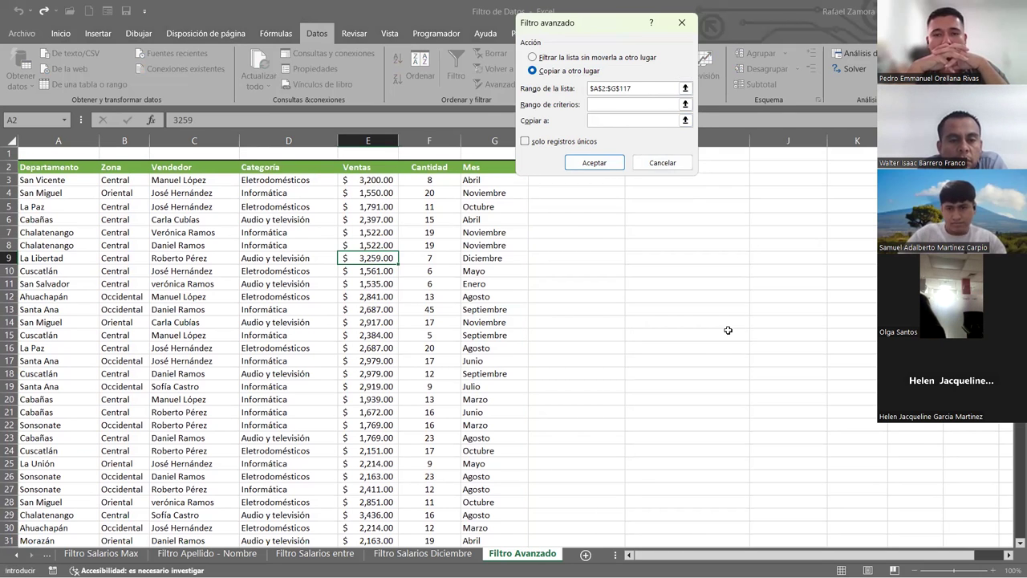
pyautogui.click(622, 103)
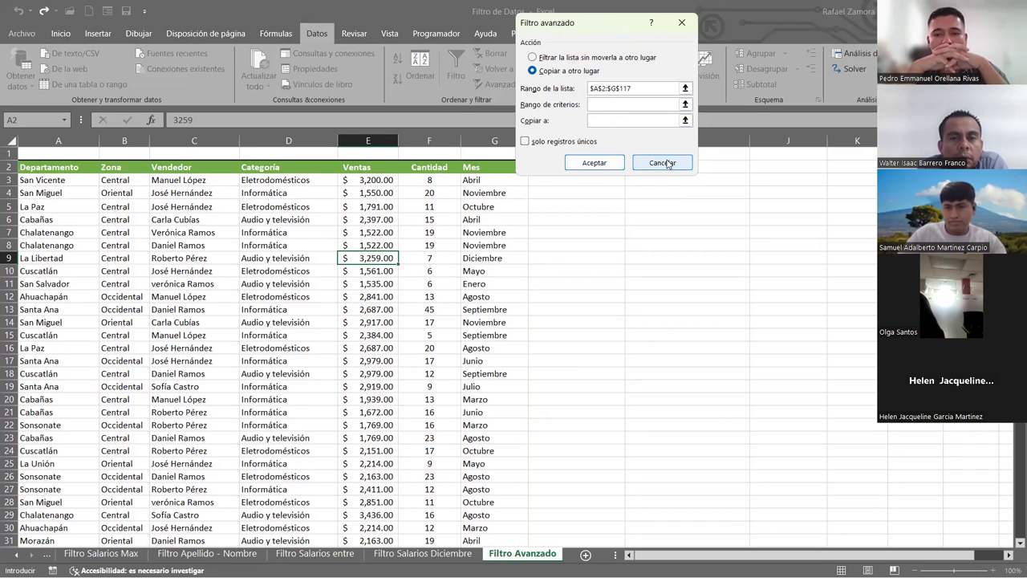
pyautogui.click(665, 162)
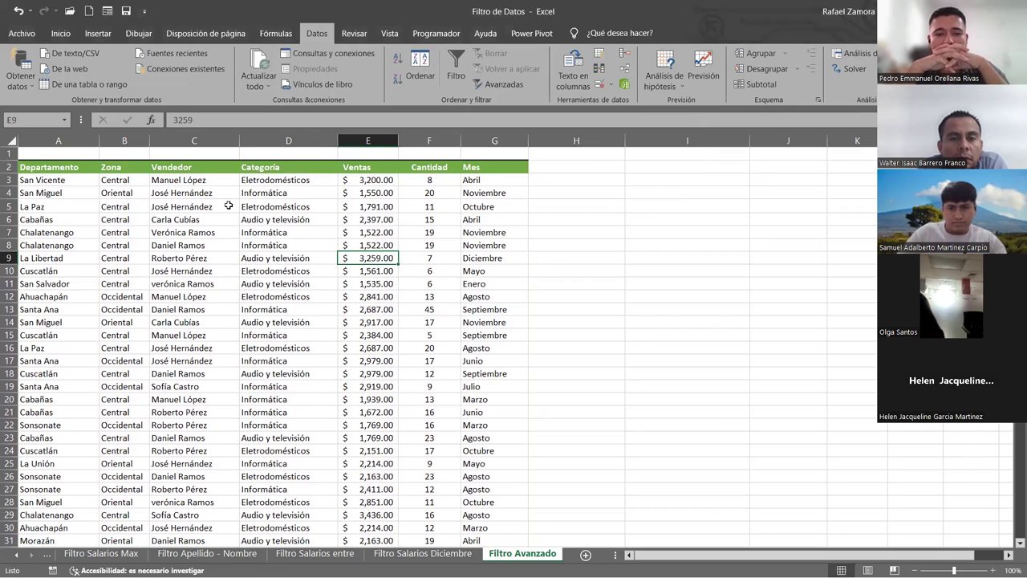
pyautogui.click(715, 244)
pyautogui.click(720, 270)
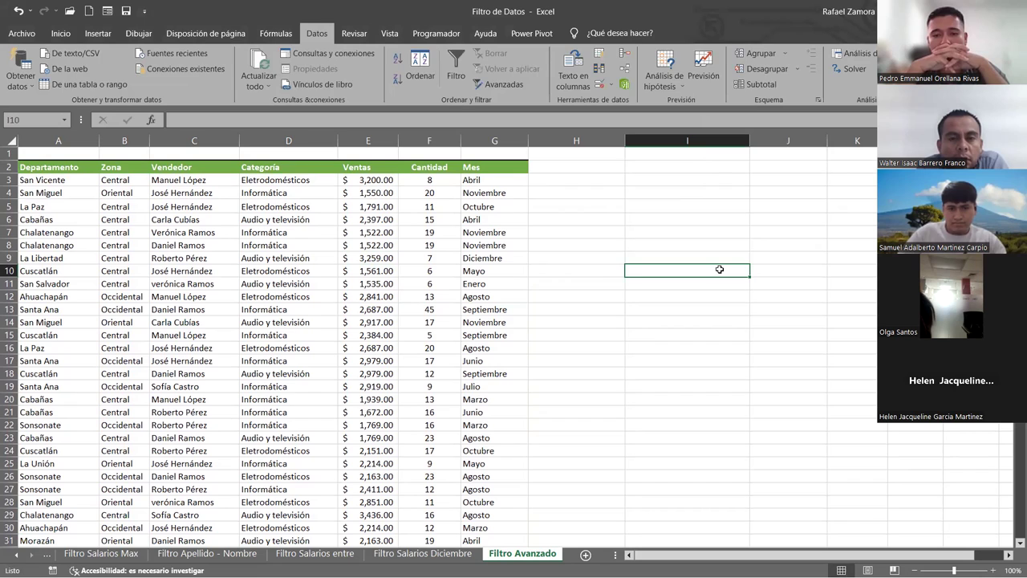
# Enter Categoría in I10 and Informática in I11
pyautogui.write('cATEOR[ia')
pyautogui.press('BackSpace')
pyautogui.press('BackSpace')
pyautogui.press('BackSpace')
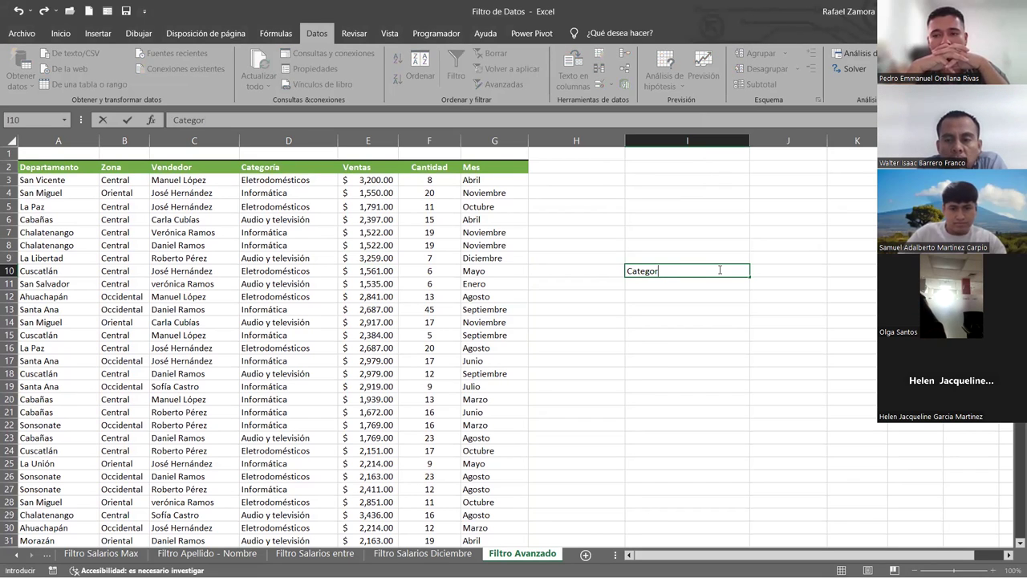
pyautogui.write('rí')
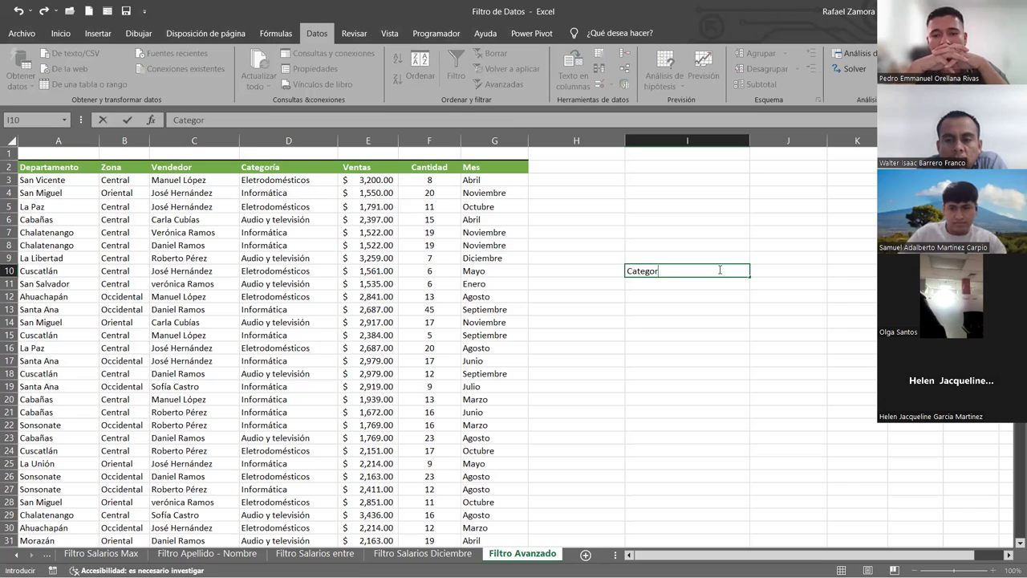
pyautogui.write('a')
pyautogui.press('Return')
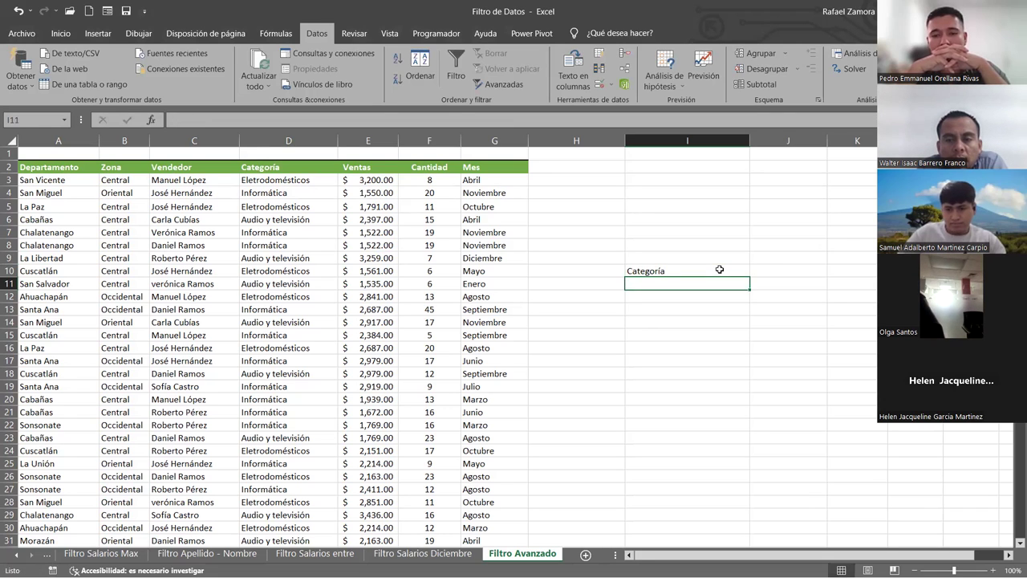
pyautogui.write('Inf')
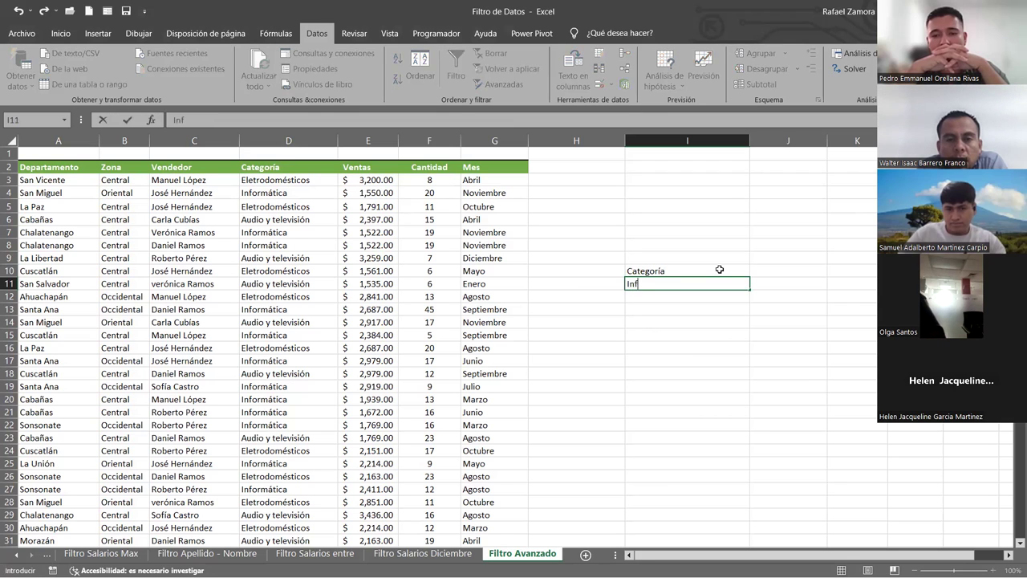
pyautogui.write('ormática')
pyautogui.press('Return')
# Make the Categoría heading in I10 bold and italic
pyautogui.click(720, 269)
pyautogui.hotkey('ctrl', 'n')
pyautogui.hotkey('ctrl', 'k')
pyautogui.click(659, 362)
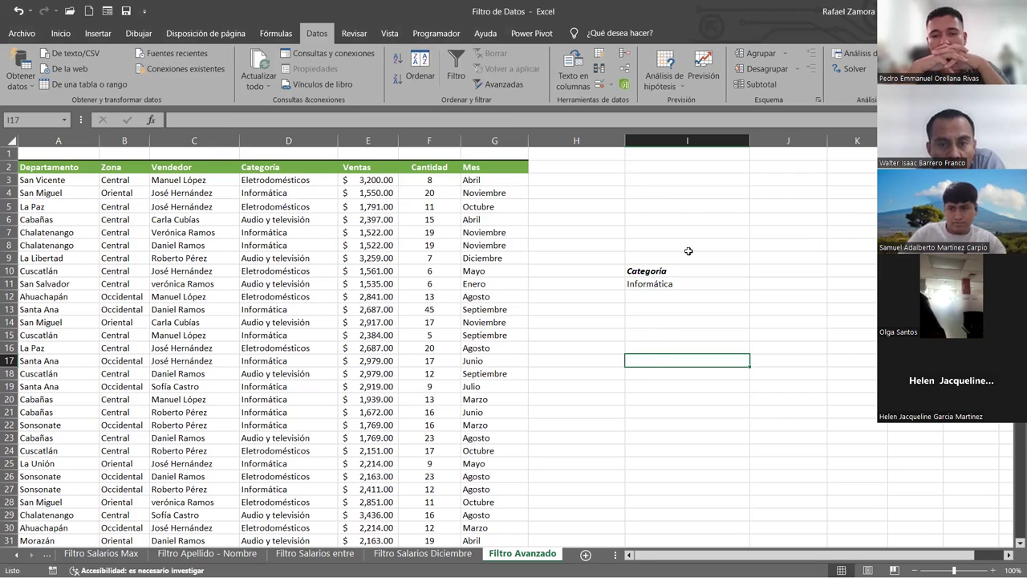
pyautogui.click(332, 257)
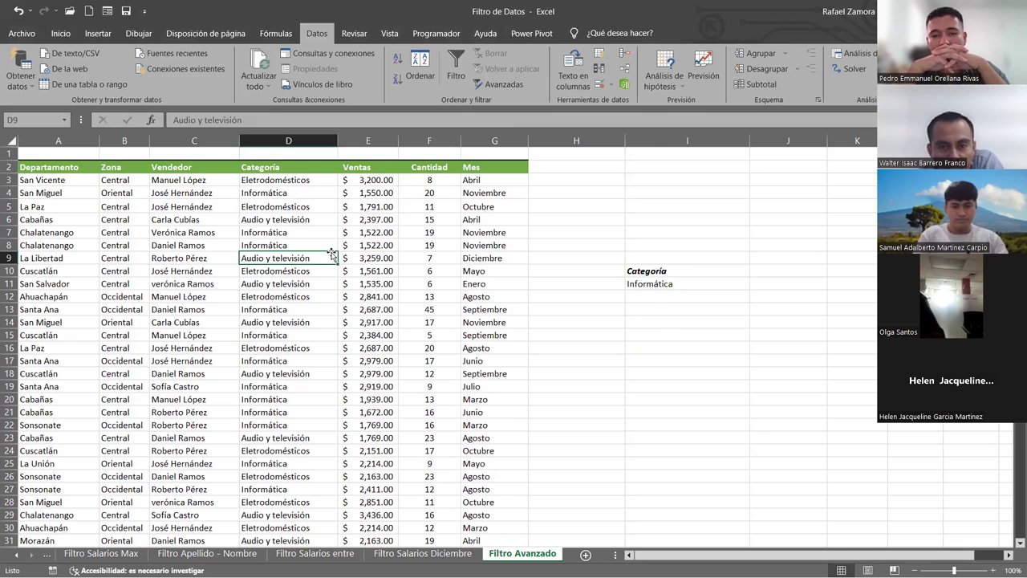
# Run Advanced Filter with criteria I10:I11, copying the Informática rows to I14
pyautogui.click(504, 84)
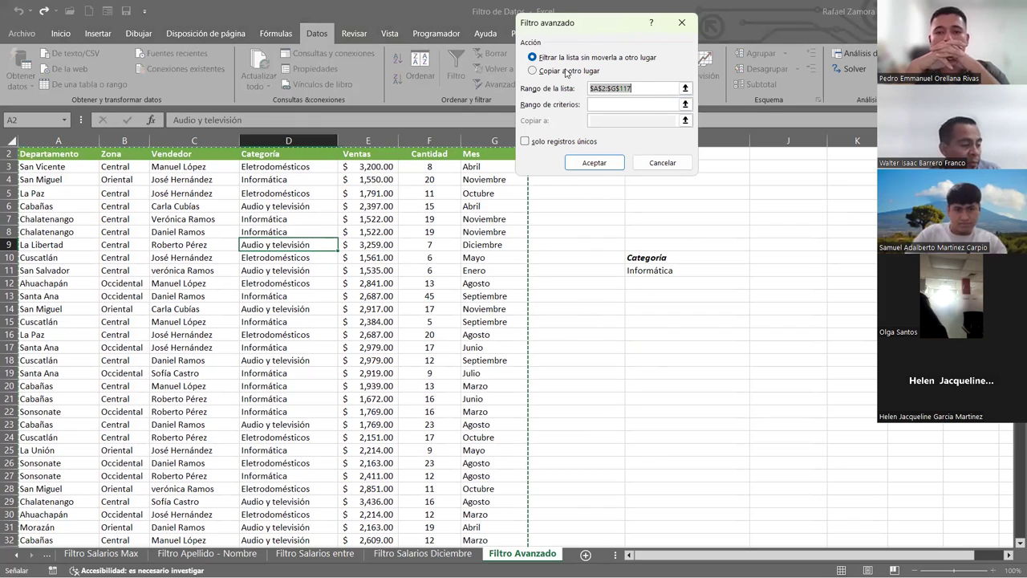
pyautogui.click(567, 72)
pyautogui.click(646, 103)
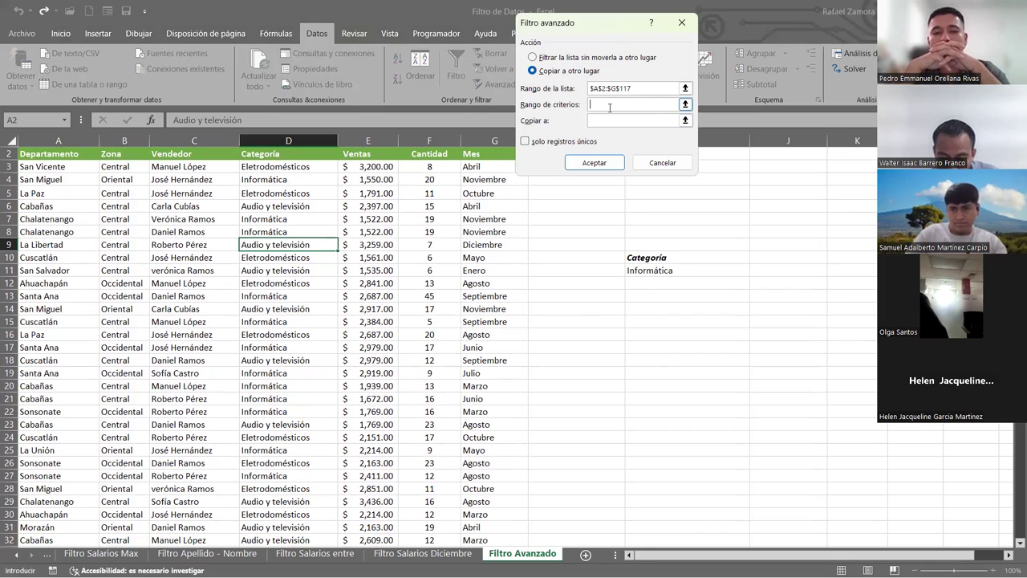
pyautogui.moveTo(666, 258); pyautogui.dragTo(666, 271)
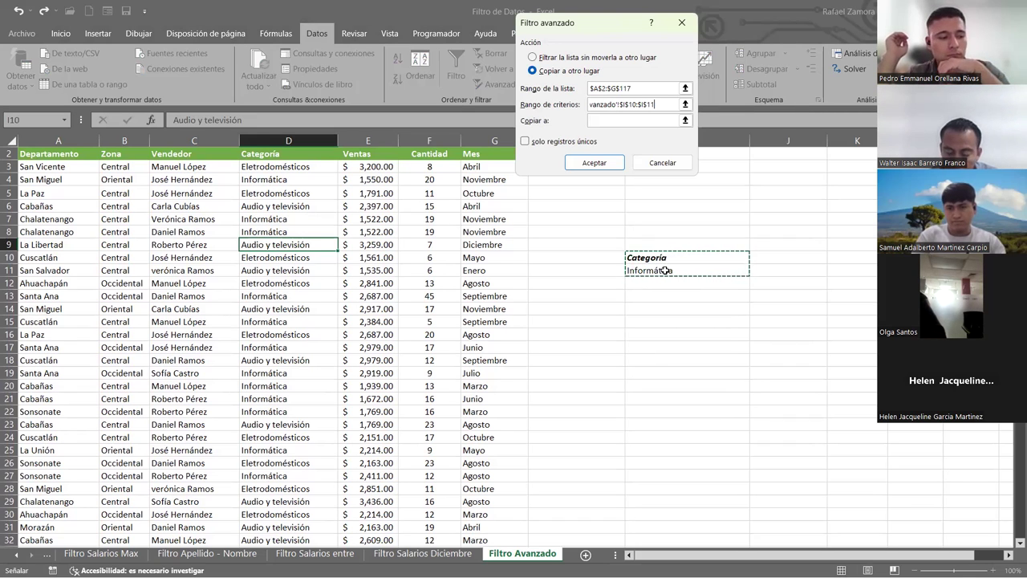
pyautogui.click(620, 122)
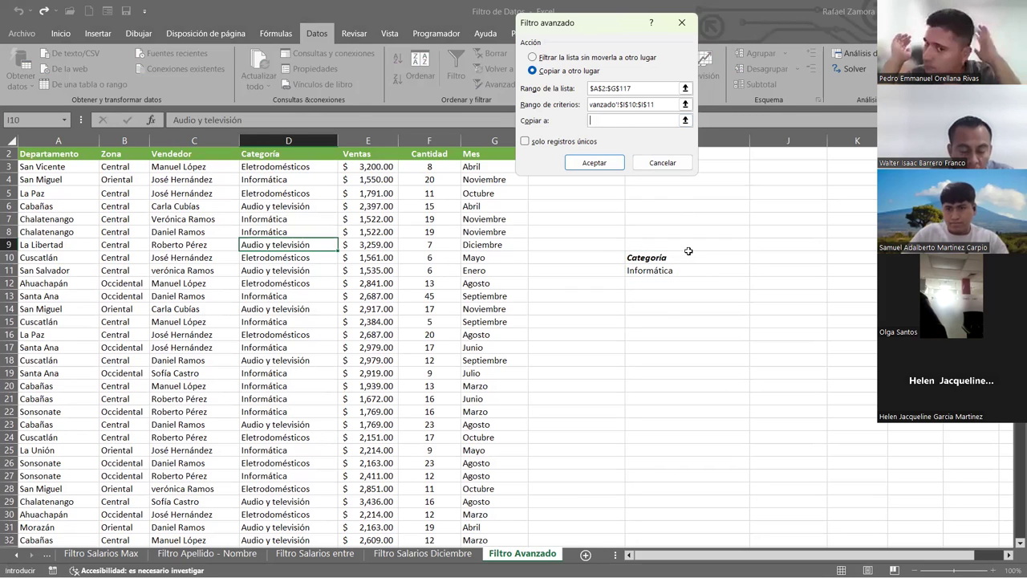
pyautogui.click(664, 307)
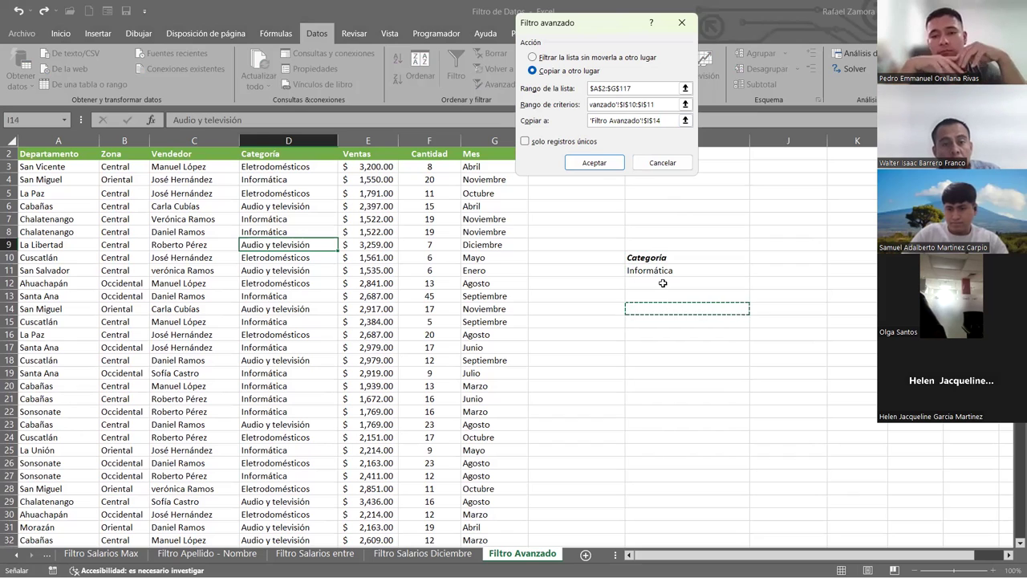
pyautogui.click(594, 163)
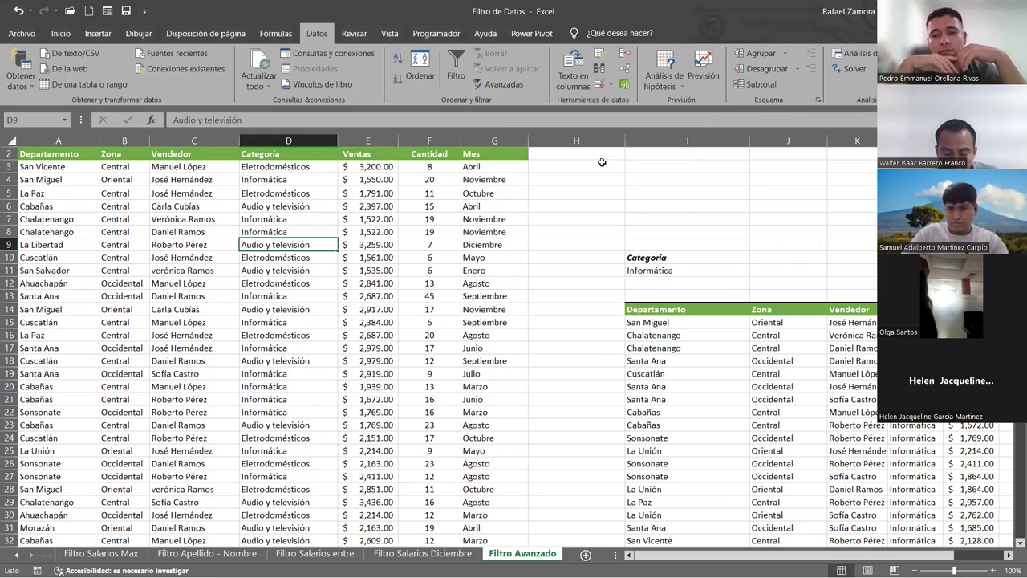
pyautogui.scroll(-3, 819, 401)
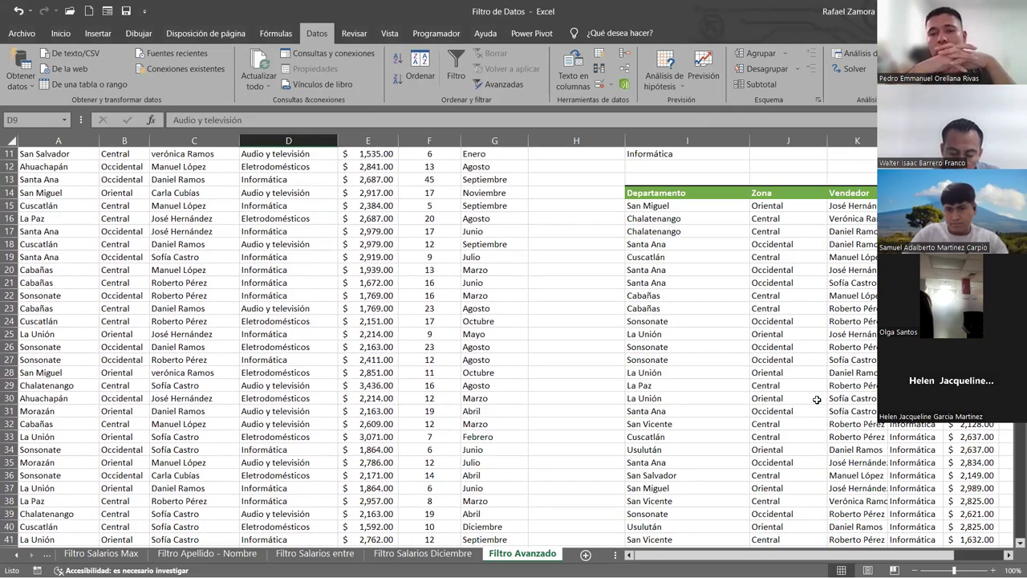
pyautogui.scroll(3, 819, 400)
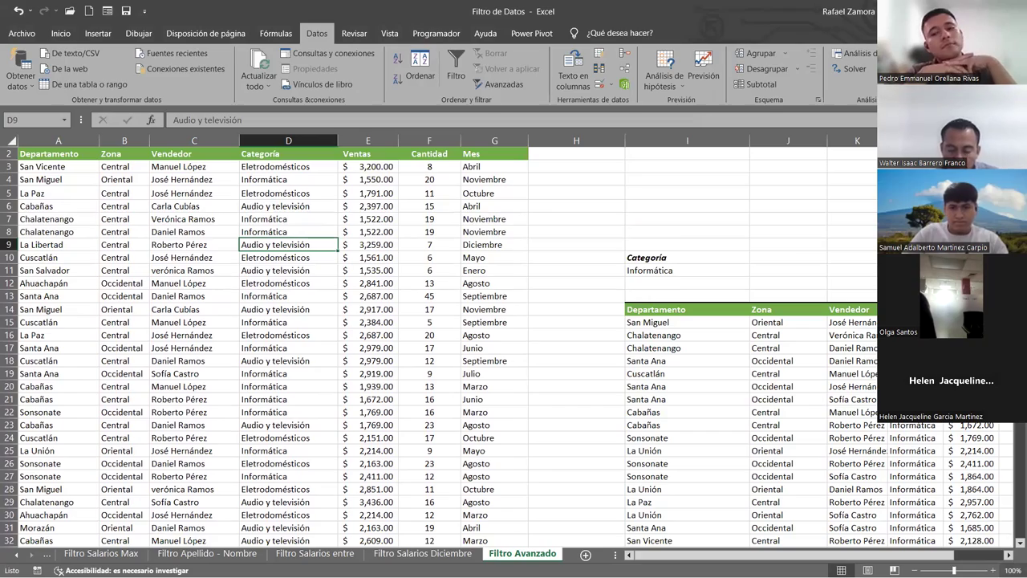
pyautogui.click(1009, 555)
pyautogui.click(1010, 555)
pyautogui.click(1010, 555)
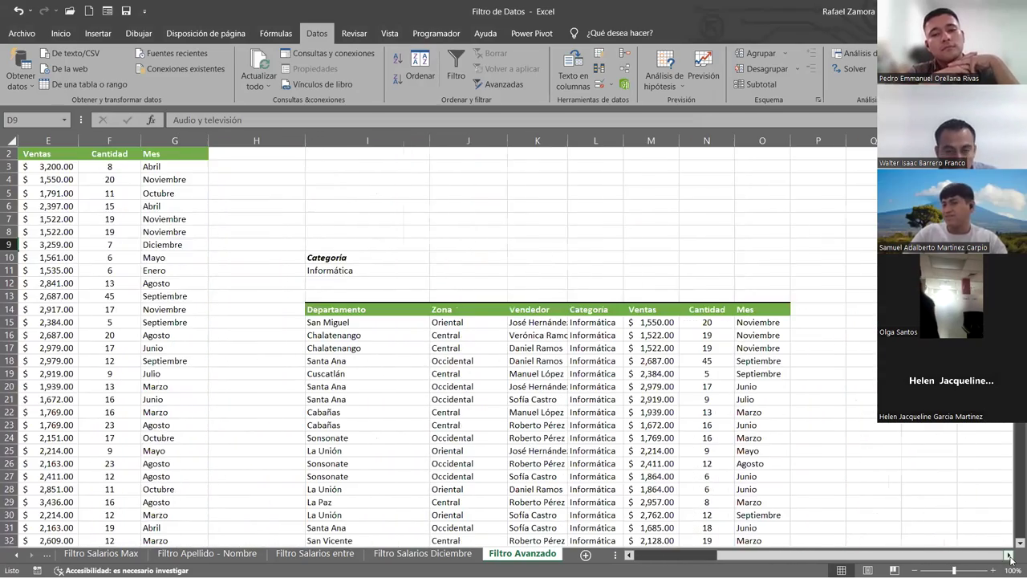
pyautogui.scroll(-3, 700, 365)
pyautogui.scroll(-4, 700, 364)
pyautogui.scroll(-2, 700, 364)
pyautogui.scroll(-3, 700, 365)
pyautogui.scroll(1, 700, 364)
pyautogui.scroll(8, 700, 364)
pyautogui.scroll(4, 700, 364)
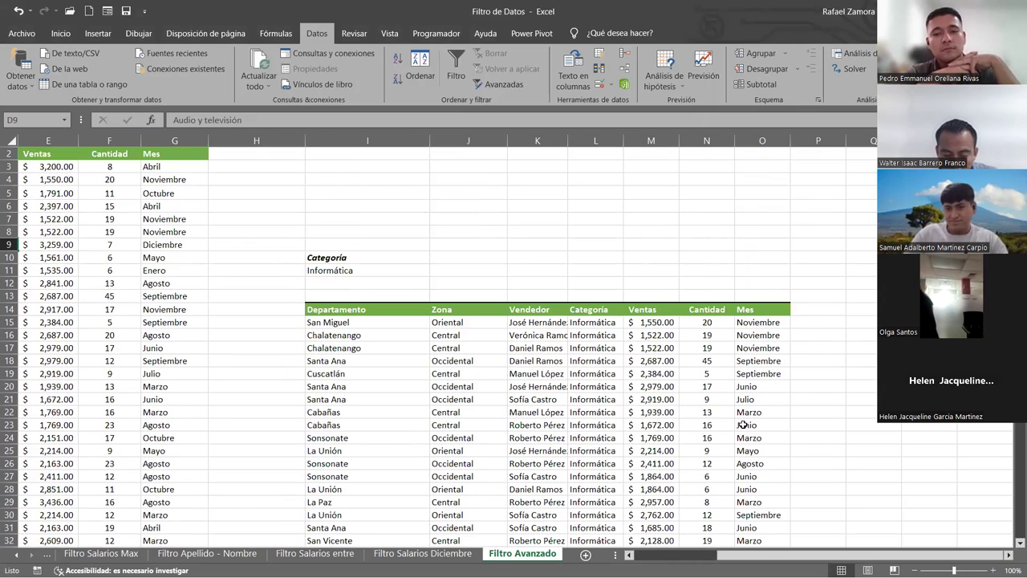
pyautogui.hscroll(-2, 853, 556)
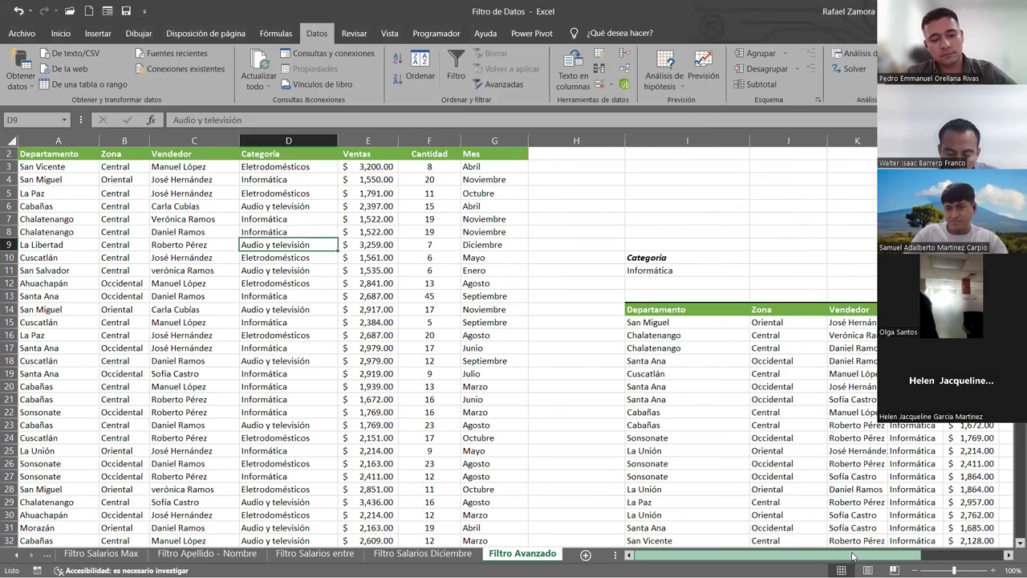
pyautogui.click(317, 297)
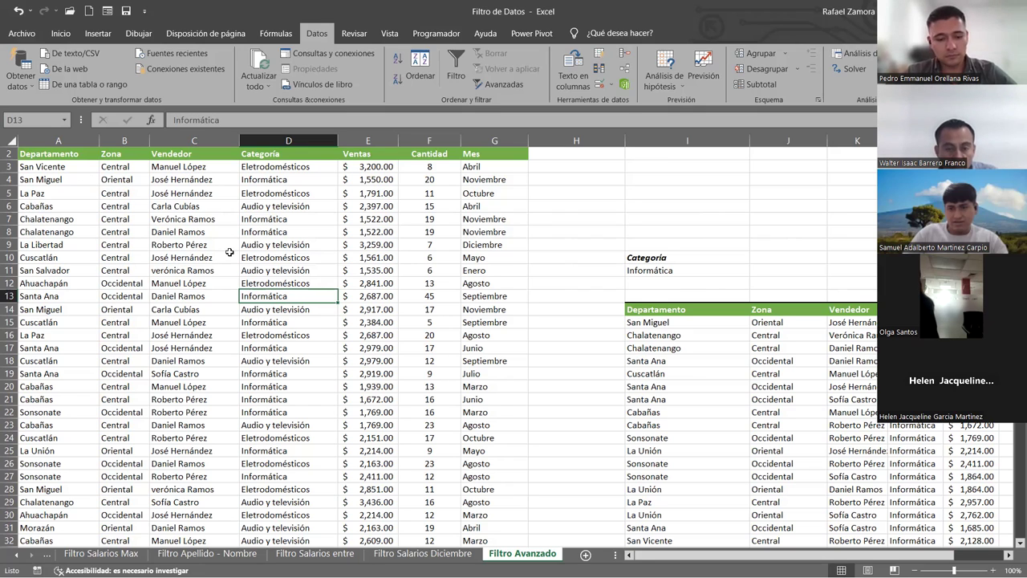
pyautogui.click(262, 243)
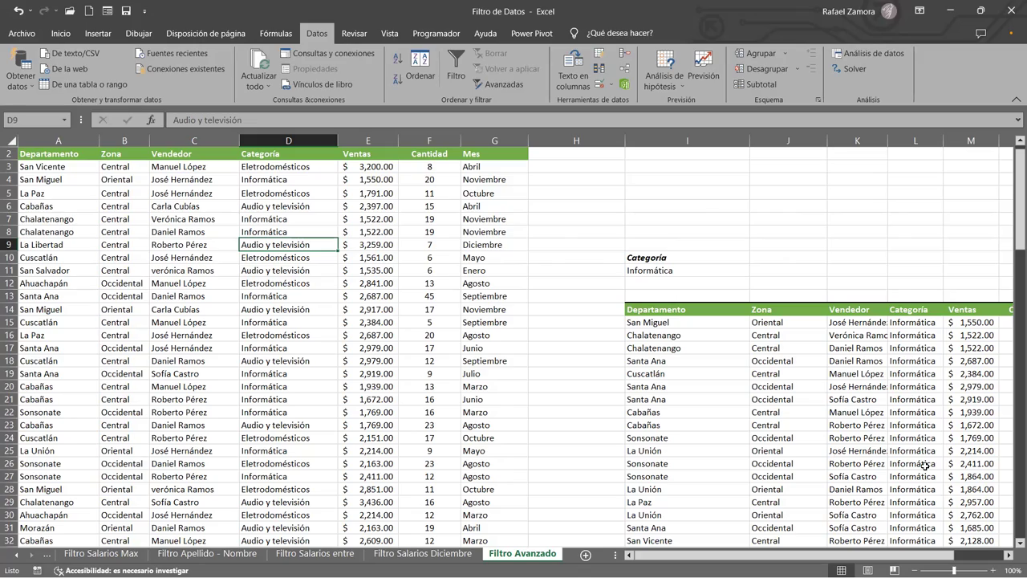
pyautogui.scroll(-2, 837, 411)
pyautogui.scroll(-1, 867, 394)
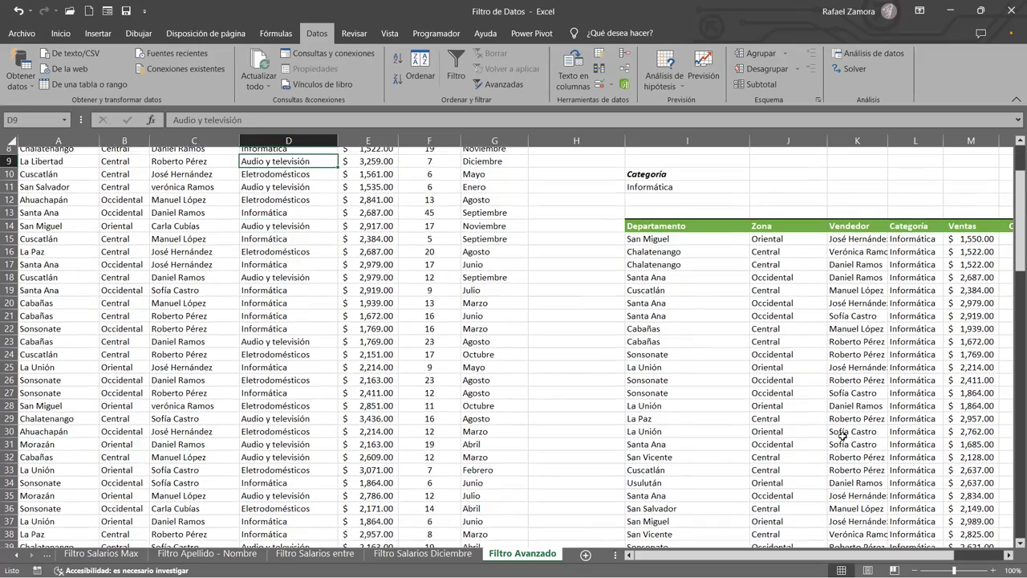
pyautogui.scroll(-2, 907, 370)
pyautogui.scroll(-2, 956, 344)
pyautogui.scroll(-5, 956, 344)
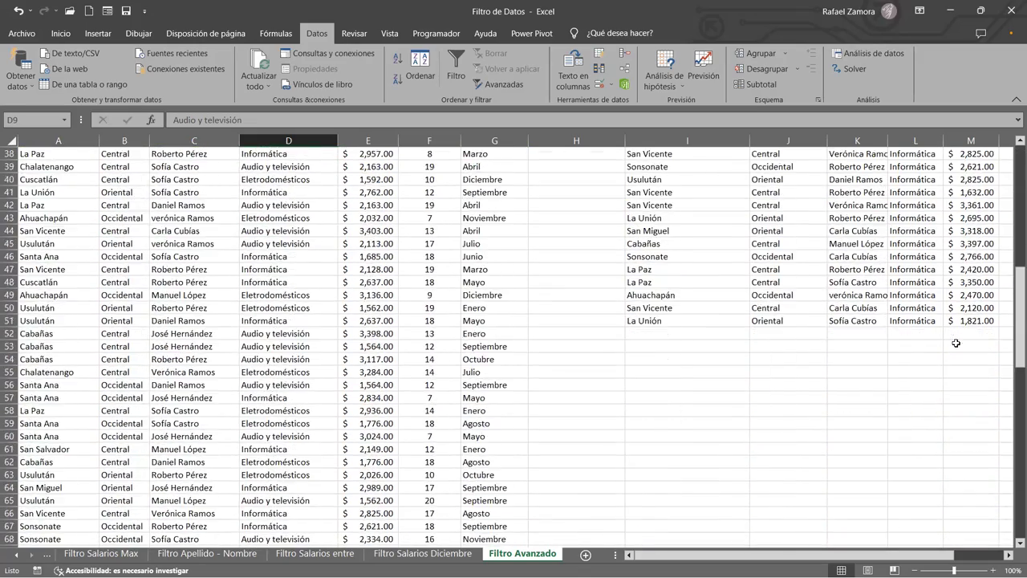
pyautogui.scroll(12, 956, 343)
pyautogui.scroll(1, 956, 343)
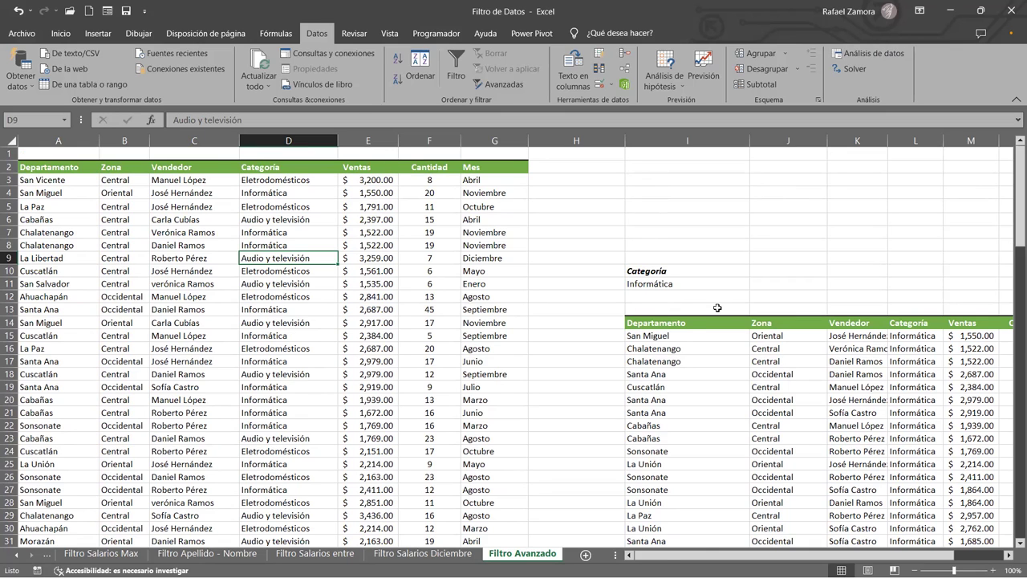
# Clear the copied results and enter the criterion Mes = Diciembre in J10:J11
pyautogui.moveTo(718, 307); pyautogui.dragTo(943, 489)
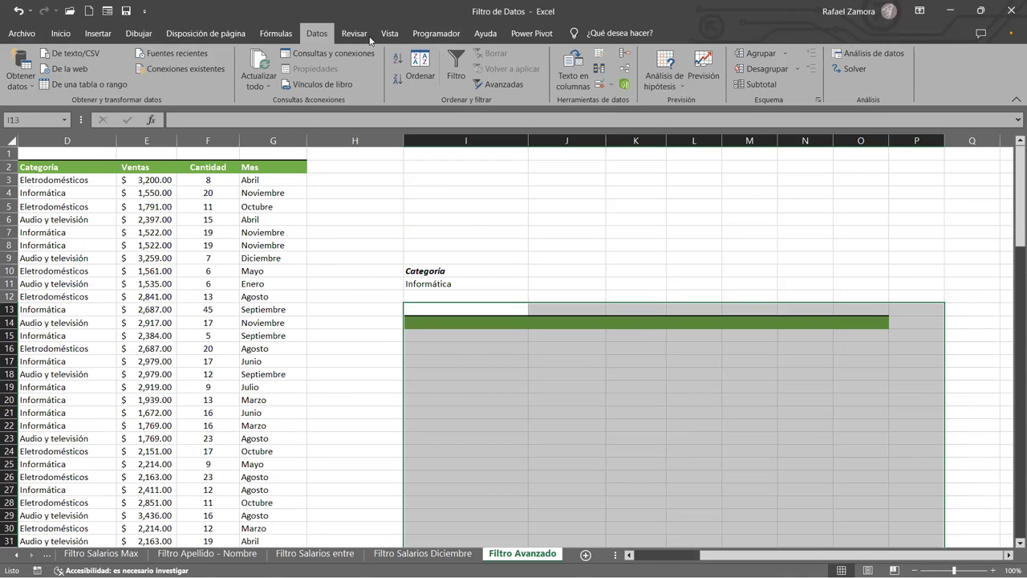
pyautogui.click(61, 33)
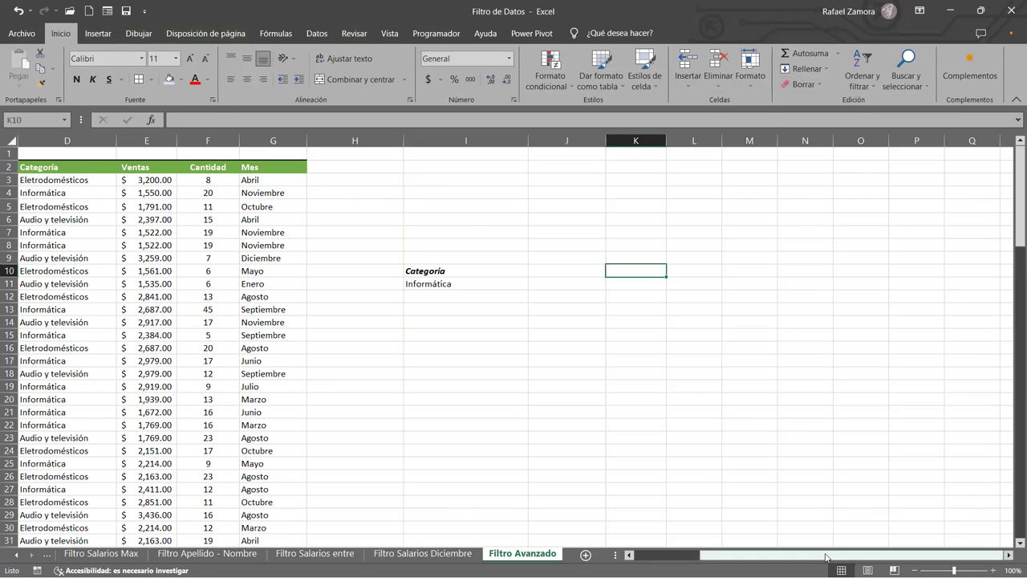
pyautogui.hscroll(-3, 735, 261)
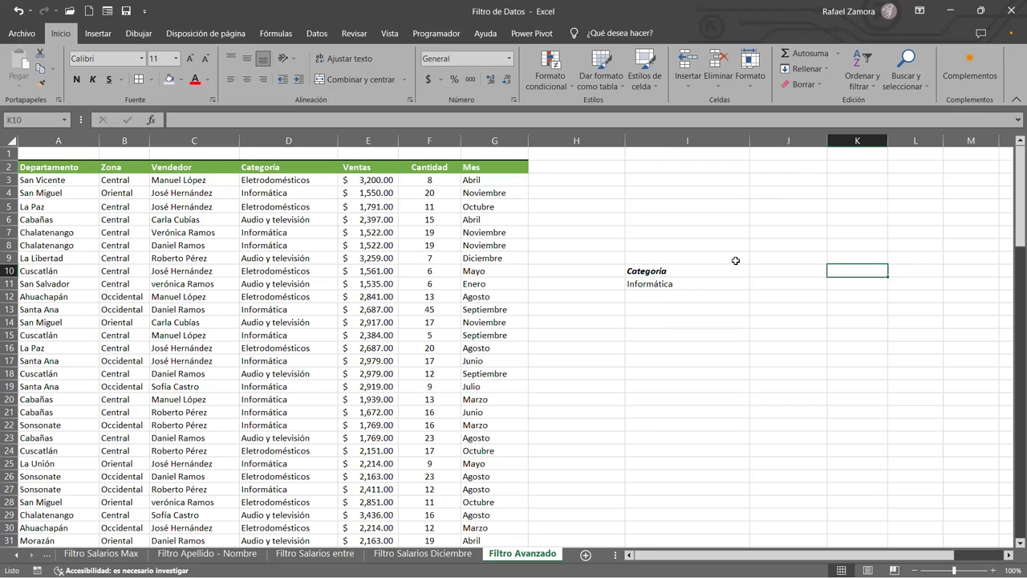
pyautogui.click(793, 271)
pyautogui.write('Mes')
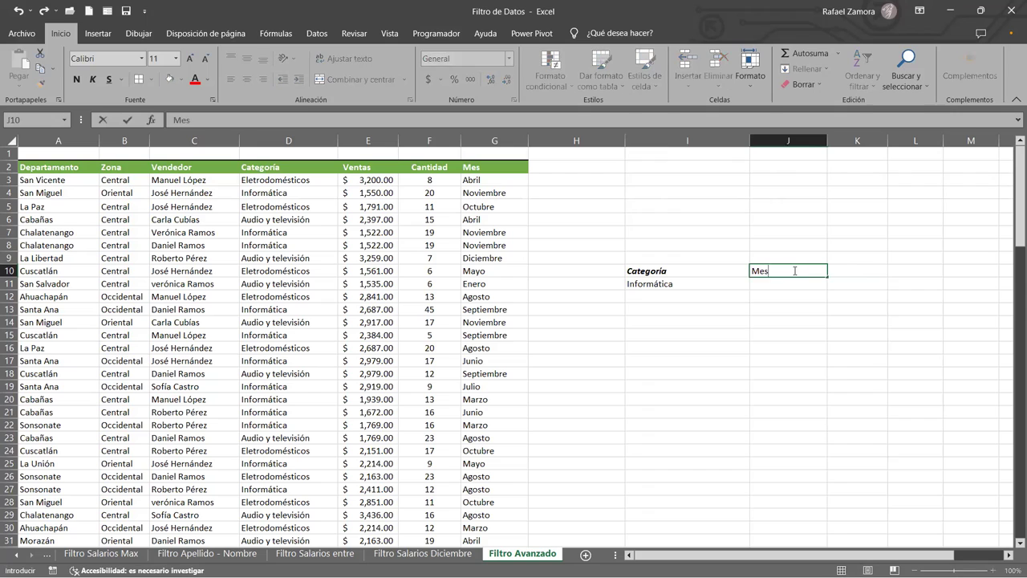
pyautogui.press('Return')
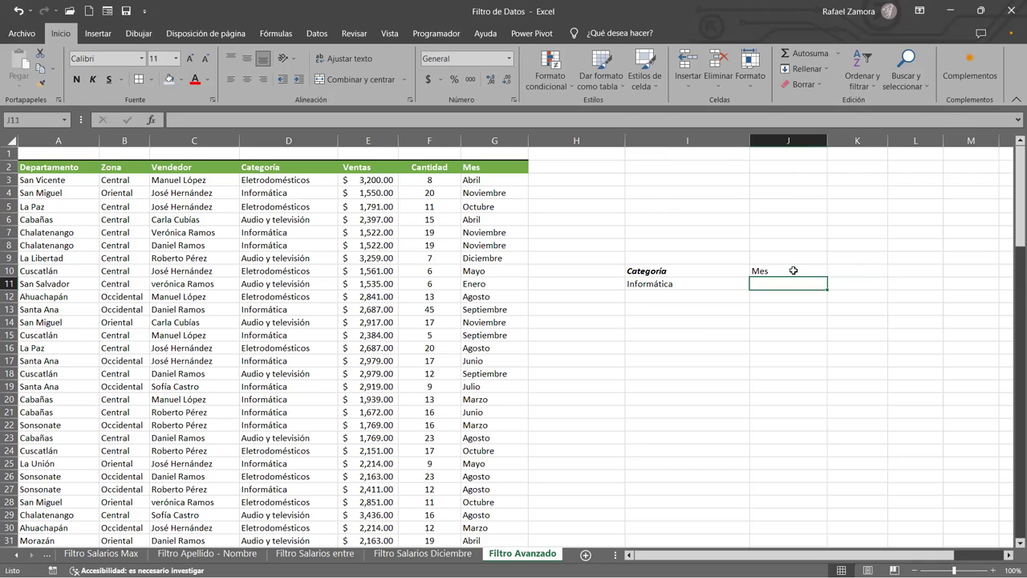
pyautogui.write('Diciermb')
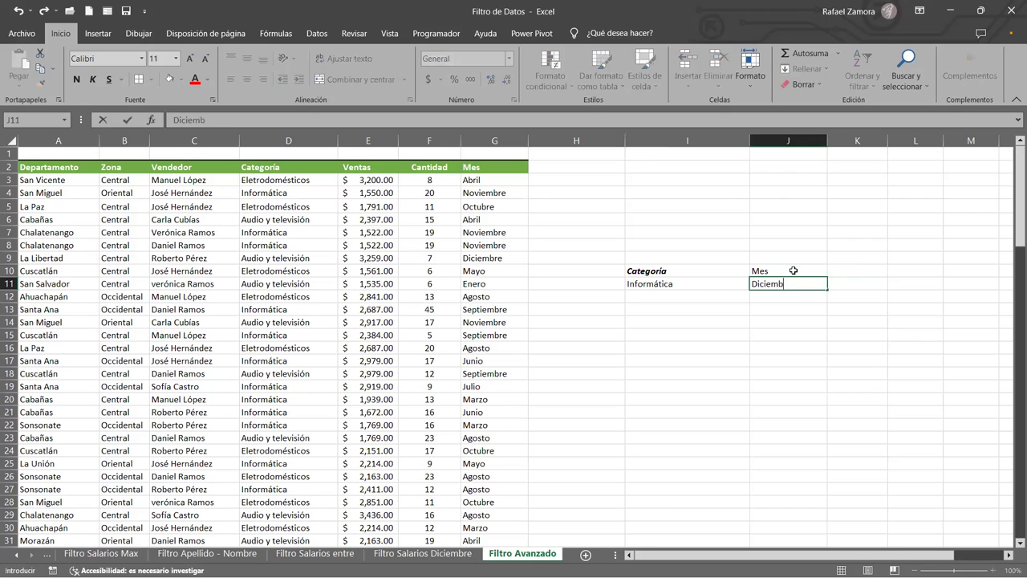
pyautogui.write('re')
pyautogui.press('Return')
# Make the Mes heading bold and italic and give columns I and J equal widths
pyautogui.click(793, 271)
pyautogui.hotkey('ctrl', 'n')
pyautogui.hotkey('ctrl', 'k')
pyautogui.click(766, 337)
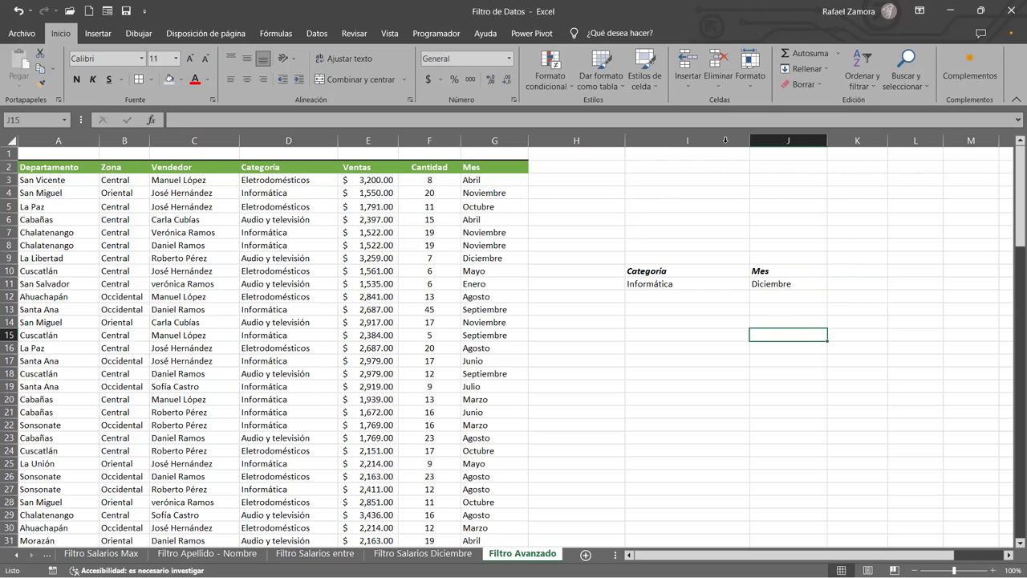
pyautogui.moveTo(725, 141); pyautogui.dragTo(742, 142)
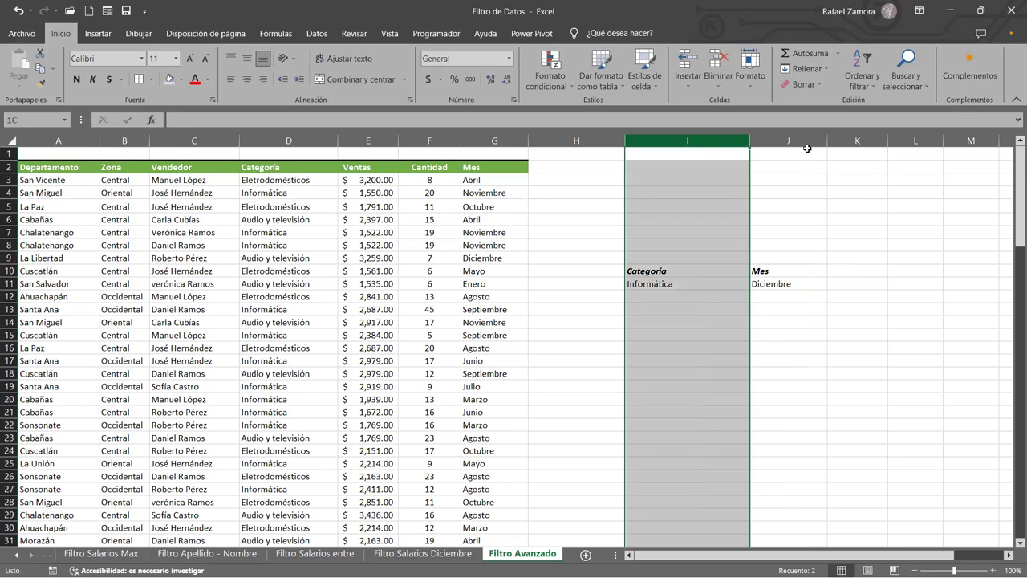
pyautogui.moveTo(827, 140); pyautogui.dragTo(826, 140)
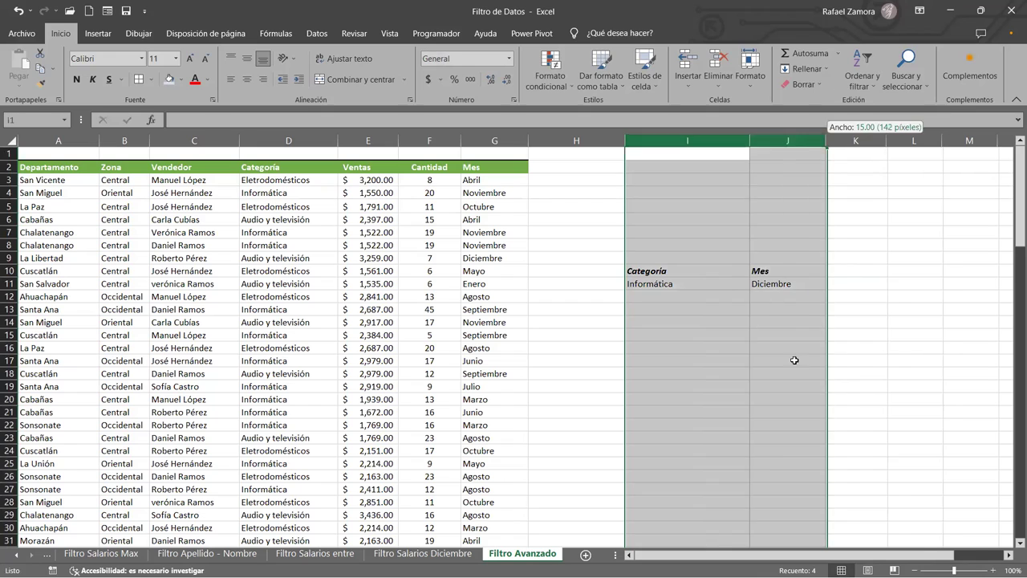
pyautogui.click(677, 334)
pyautogui.click(437, 217)
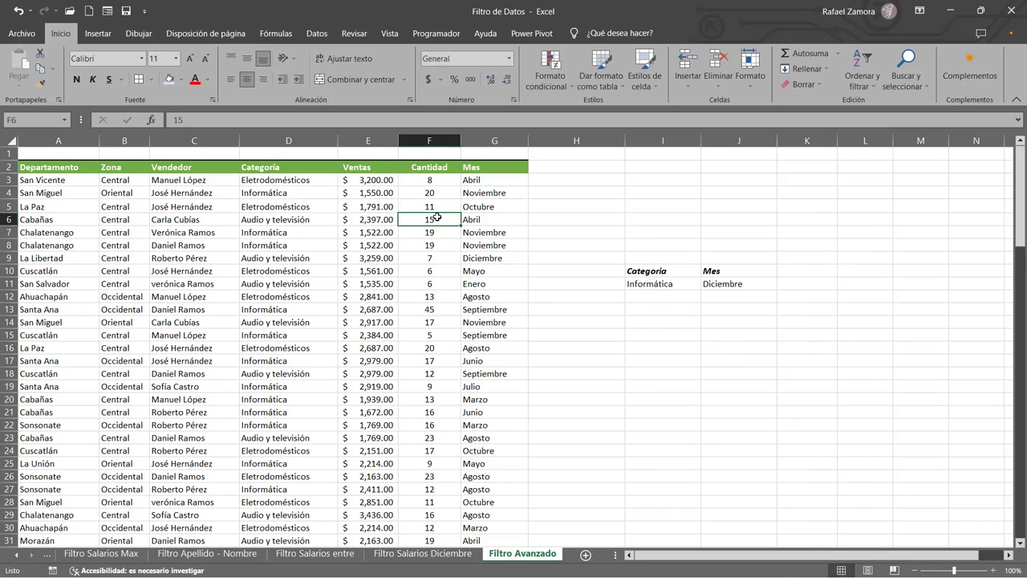
pyautogui.click(315, 44)
# Set the Advanced Filter to copy elsewhere, criteria range I10:J11, destination I15
pyautogui.click(508, 87)
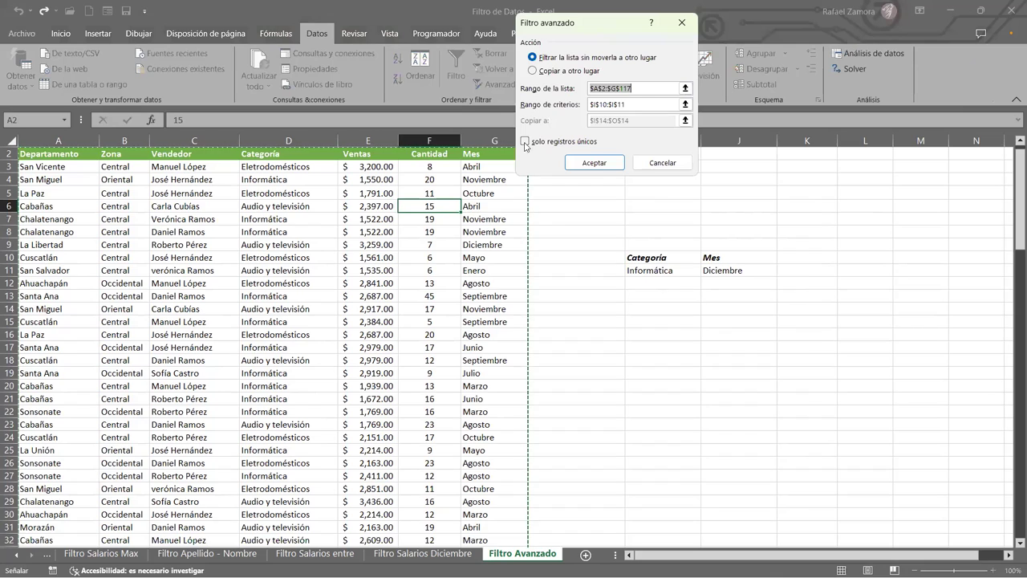
pyautogui.click(550, 75)
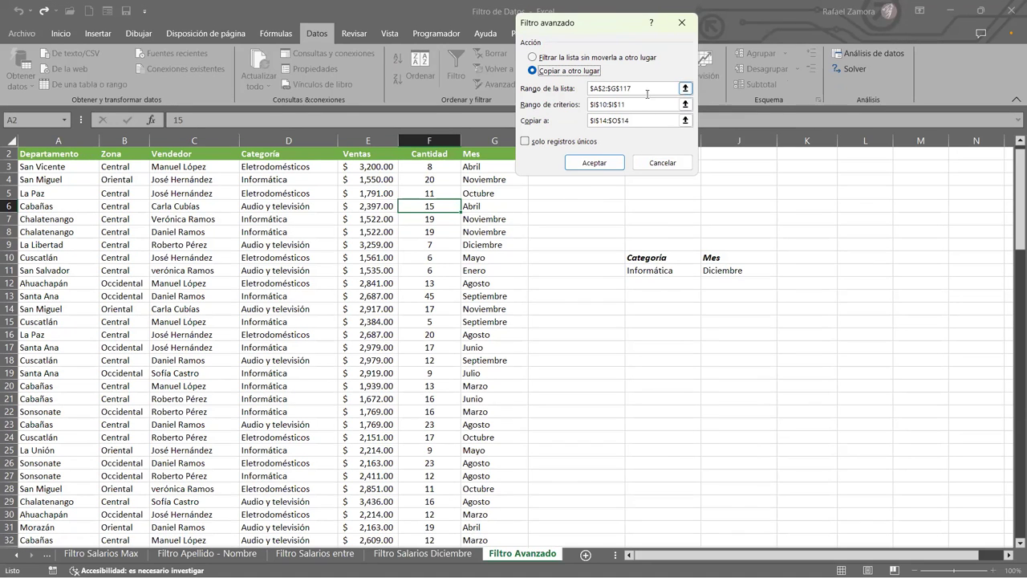
pyautogui.click(660, 86)
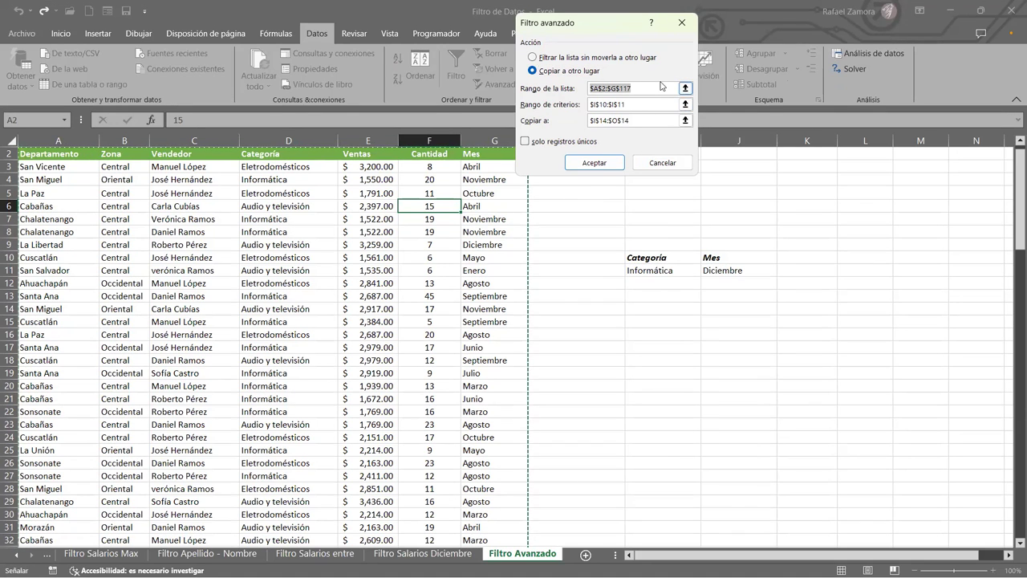
pyautogui.press('Tab')
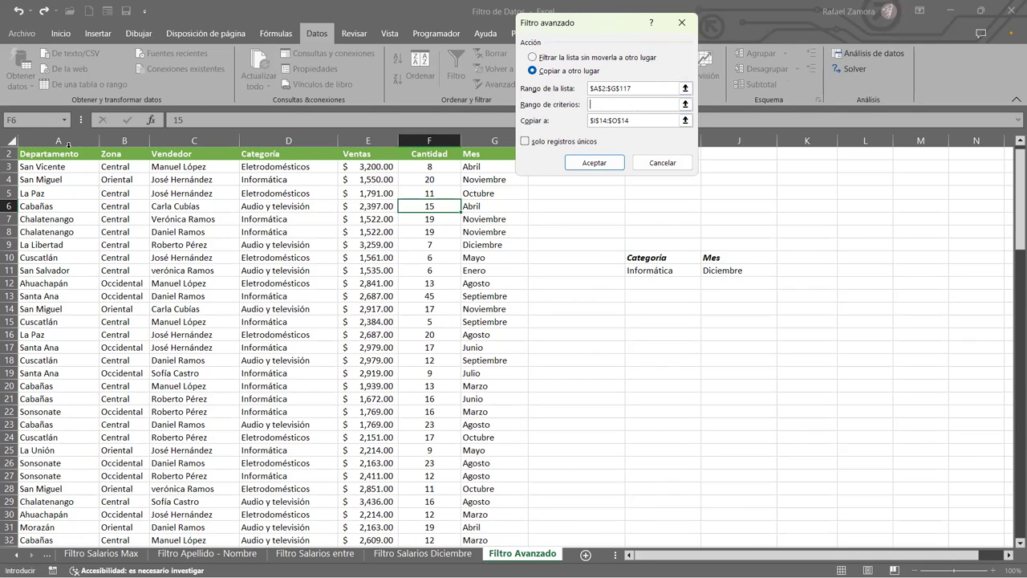
pyautogui.click(661, 255)
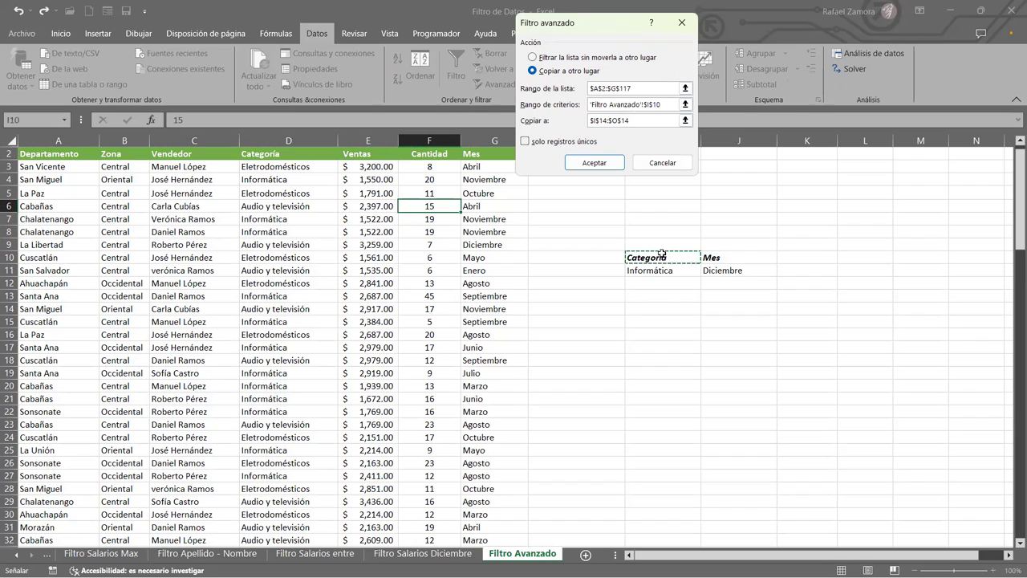
pyautogui.moveTo(724, 271); pyautogui.dragTo(725, 270)
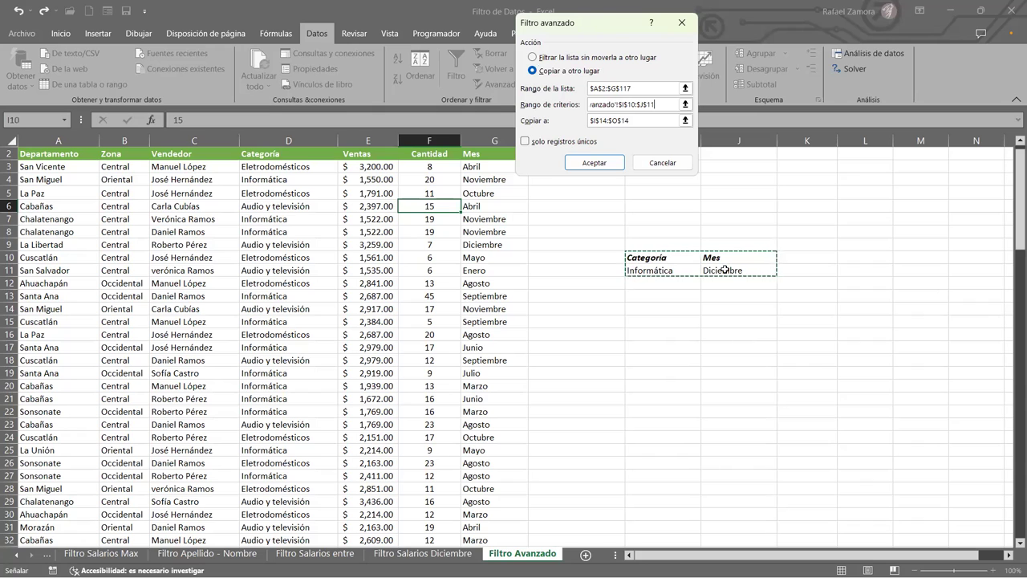
pyautogui.moveTo(646, 120); pyautogui.dragTo(509, 118)
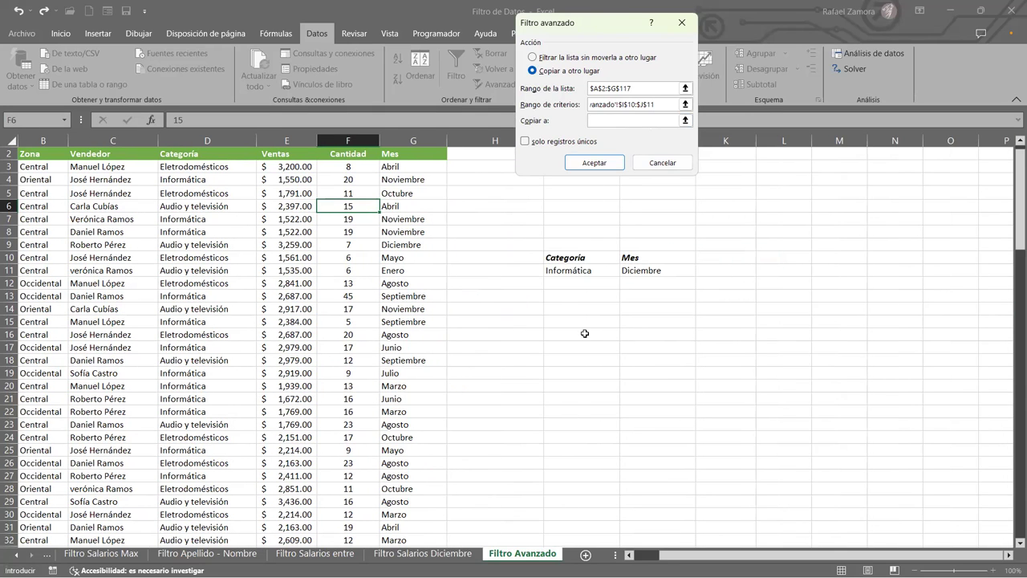
pyautogui.click(560, 318)
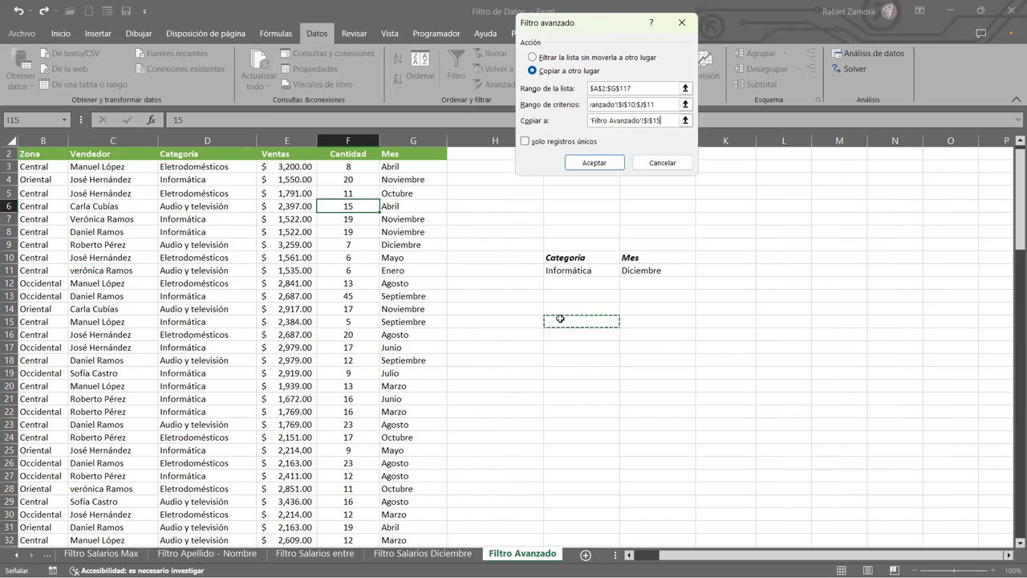
# Run the copy to I15, then AutoFilter the sales table to show only Informática rows
pyautogui.click(594, 163)
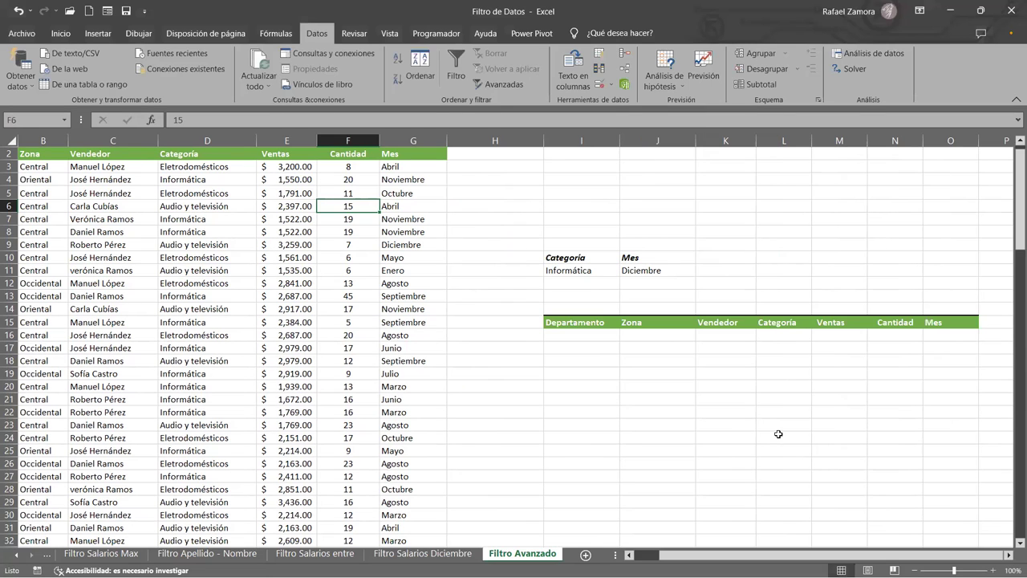
pyautogui.click(307, 313)
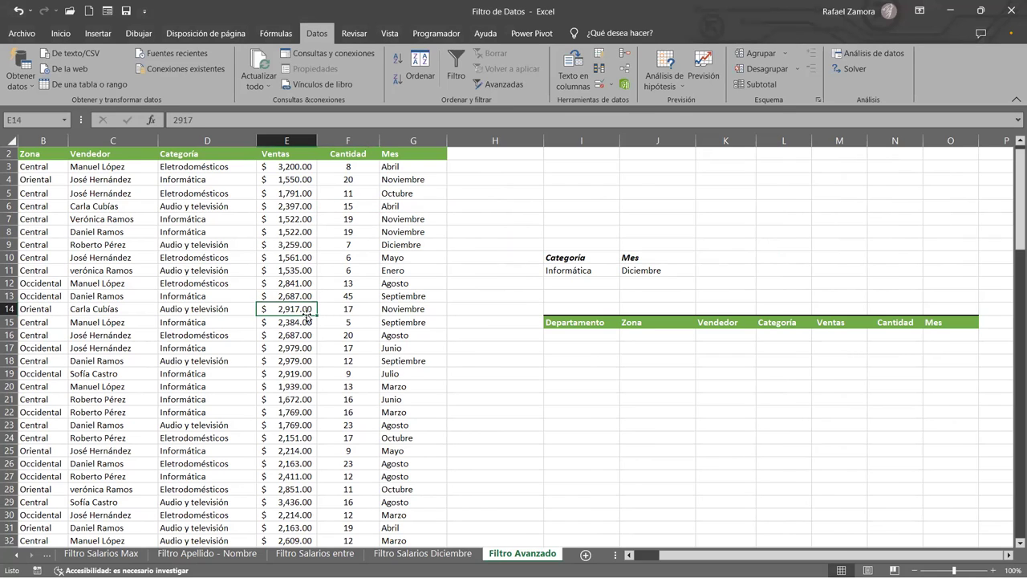
pyautogui.hotkey('ctrl', 'shift', 'l')
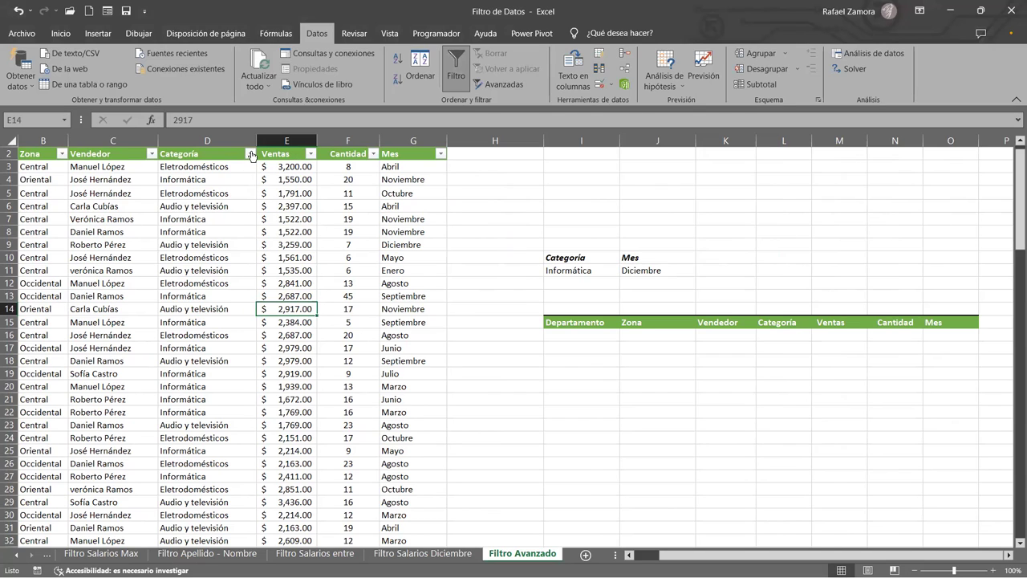
pyautogui.click(250, 154)
pyautogui.click(114, 304)
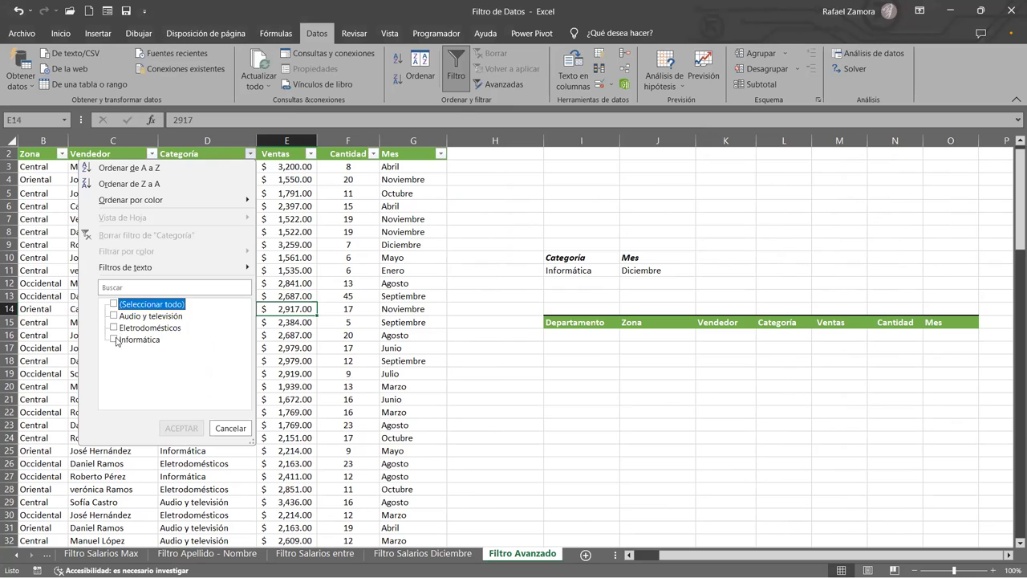
pyautogui.click(115, 340)
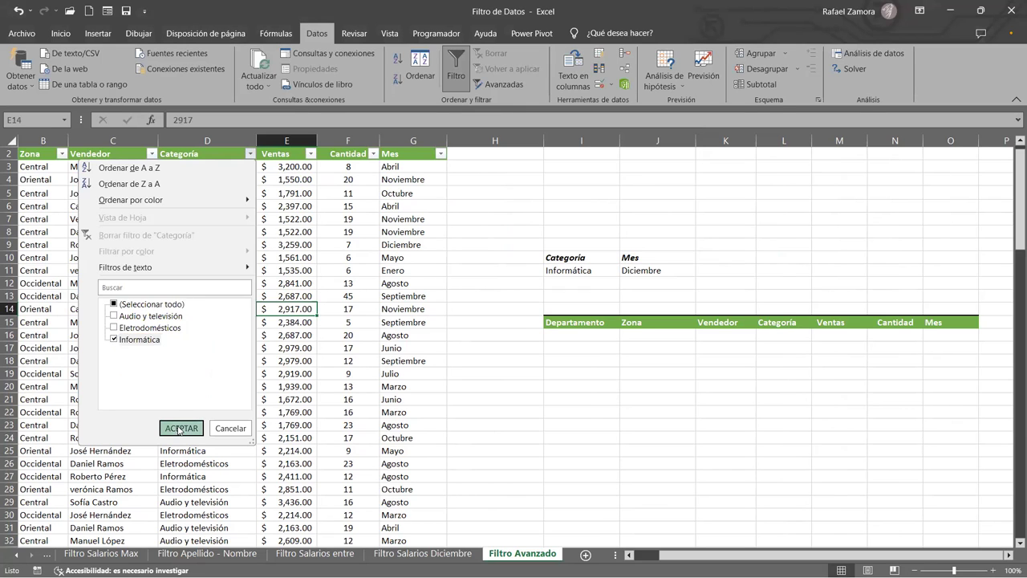
pyautogui.click(180, 428)
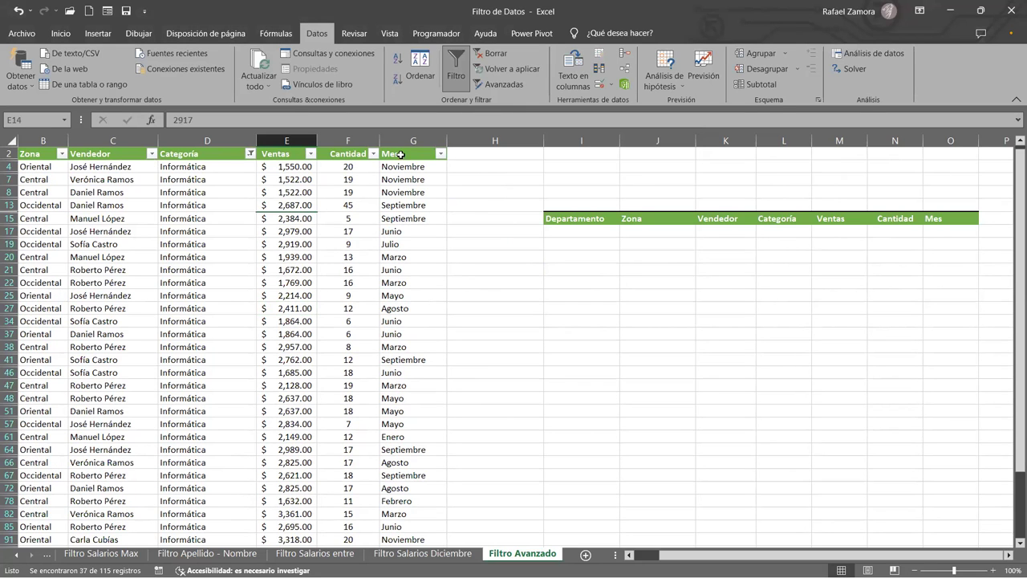
# Cancel the Mes filter, clear all filters, and delete the copied header row at I15
pyautogui.click(440, 154)
pyautogui.click(305, 306)
pyautogui.scroll(-1, 320, 401)
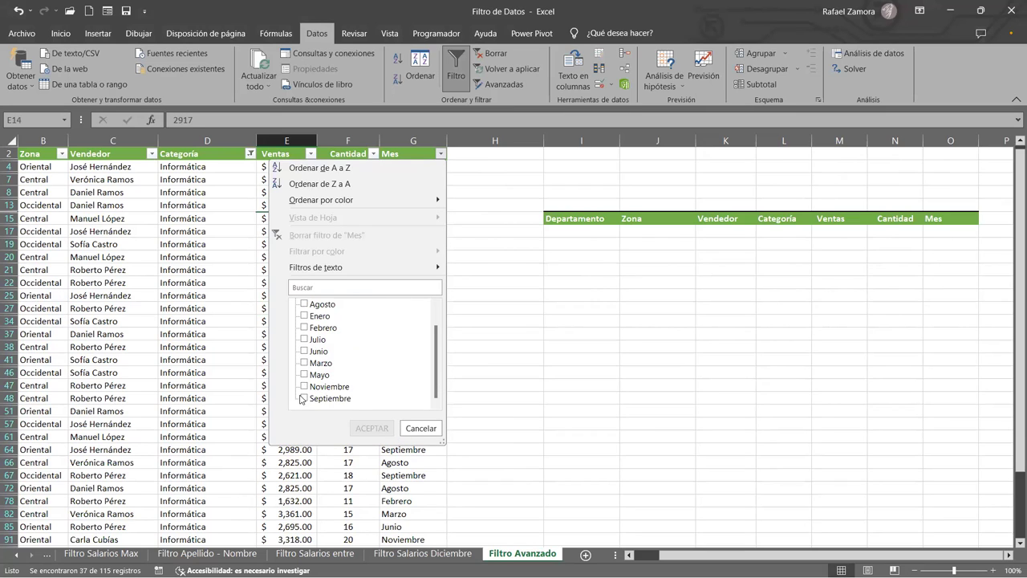
pyautogui.scroll(2, 302, 398)
pyautogui.scroll(-2, 302, 399)
pyautogui.scroll(2, 396, 393)
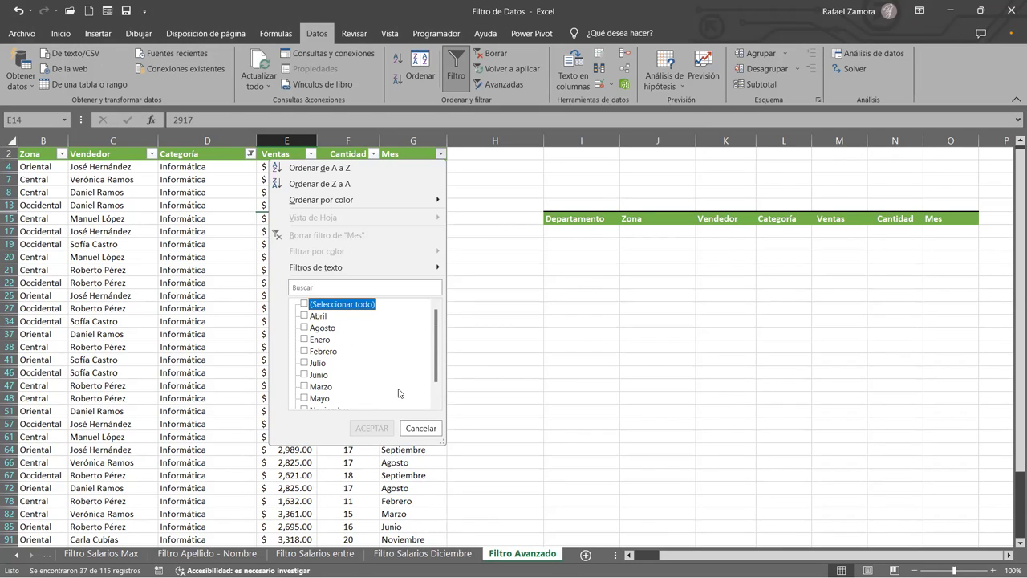
pyautogui.scroll(-2, 400, 393)
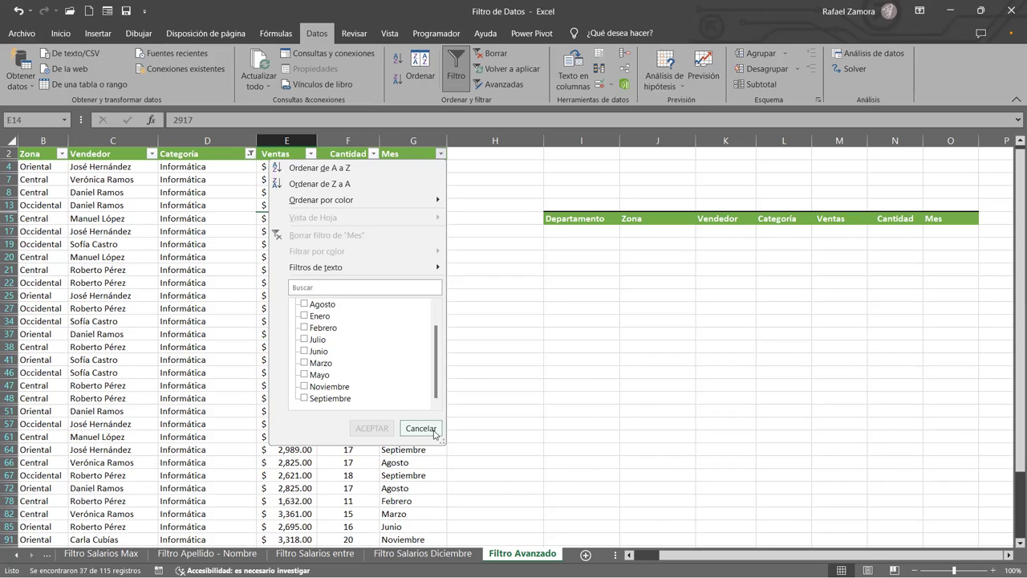
pyautogui.click(788, 247)
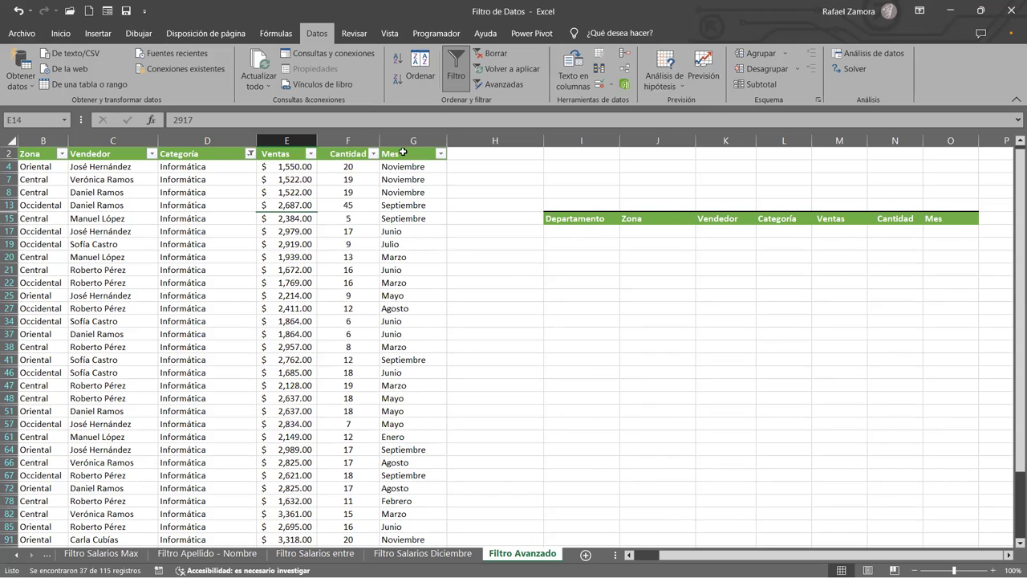
pyautogui.click(496, 55)
pyautogui.moveTo(575, 311)
pyautogui.mouseDown()
pyautogui.moveTo(908, 298)
pyautogui.moveTo(979, 312)
pyautogui.moveTo(979, 338)
pyautogui.mouseUp()
# Finish clearing the copied headers and change the month criterion in J11 to Noviembre
pyautogui.click(840, 283)
pyautogui.click(643, 270)
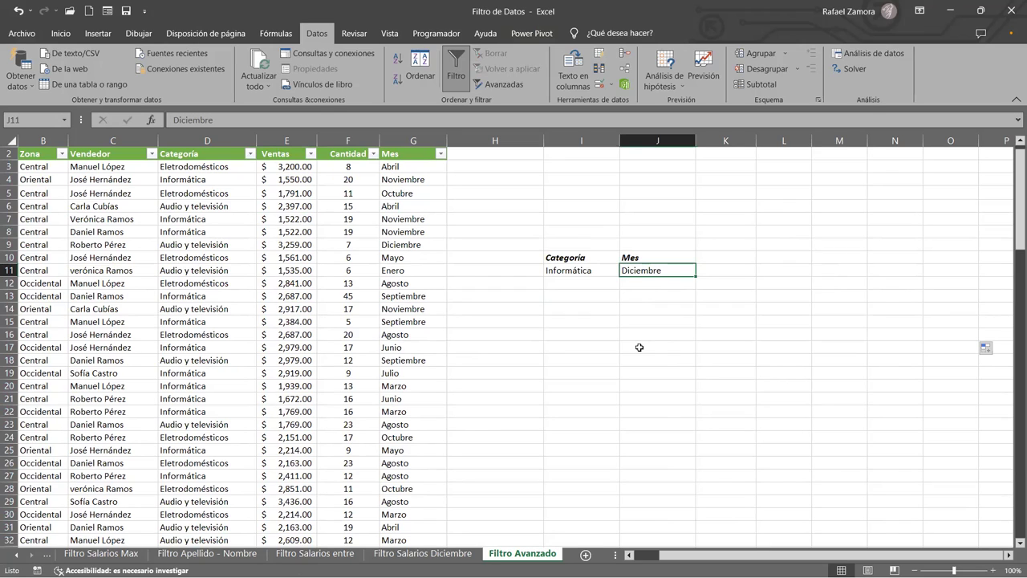
pyautogui.write('Noviembre')
pyautogui.press('Return')
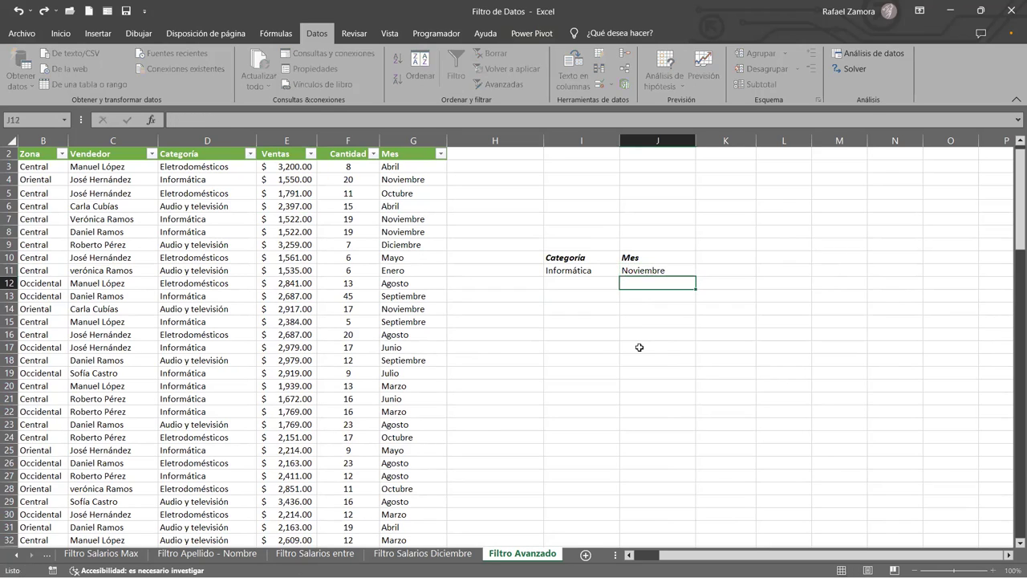
# Run Advanced Filter with criteria I10:J11, copying the Informática/Noviembre rows to I15
pyautogui.click(398, 282)
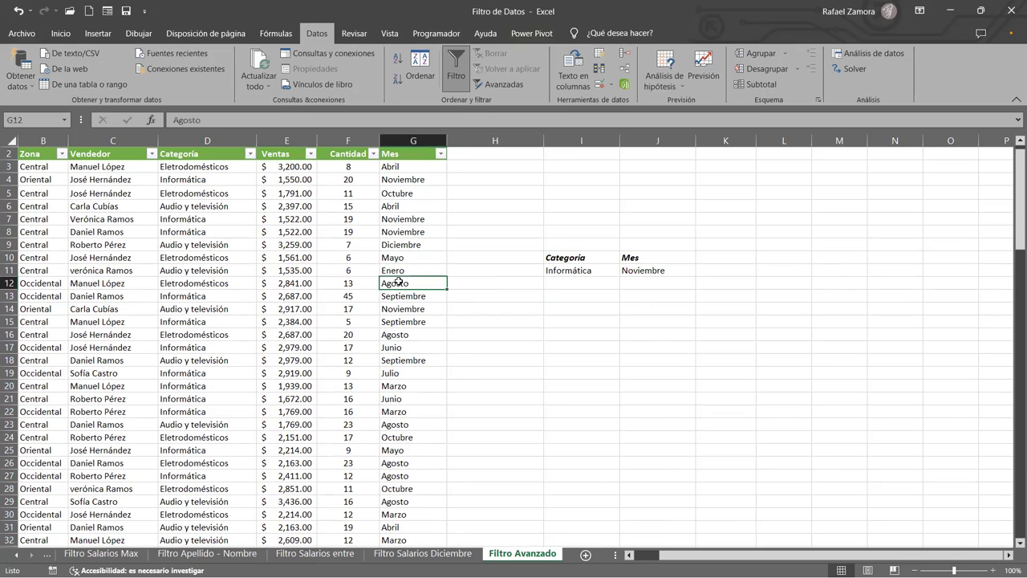
pyautogui.click(498, 89)
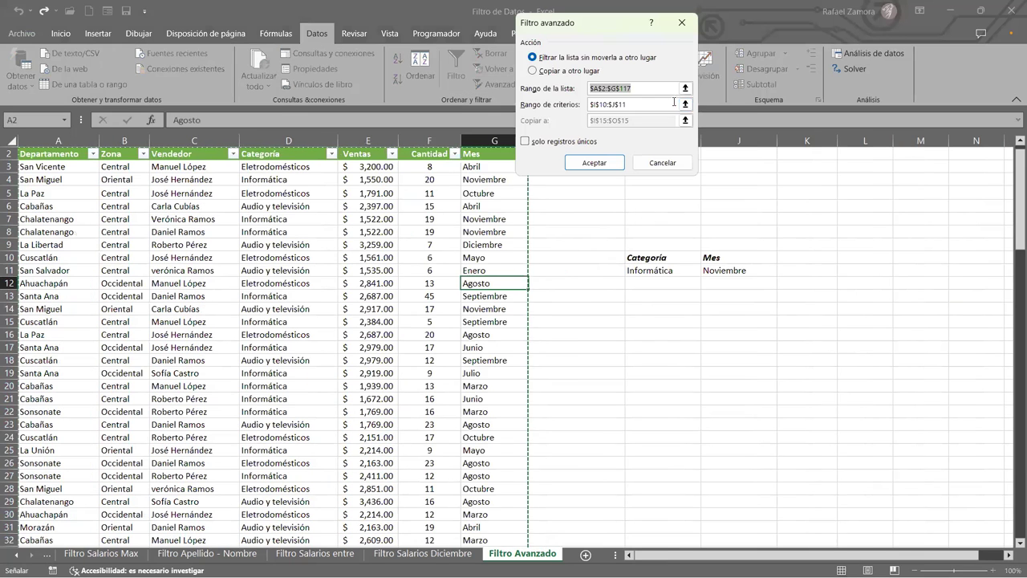
pyautogui.click(569, 71)
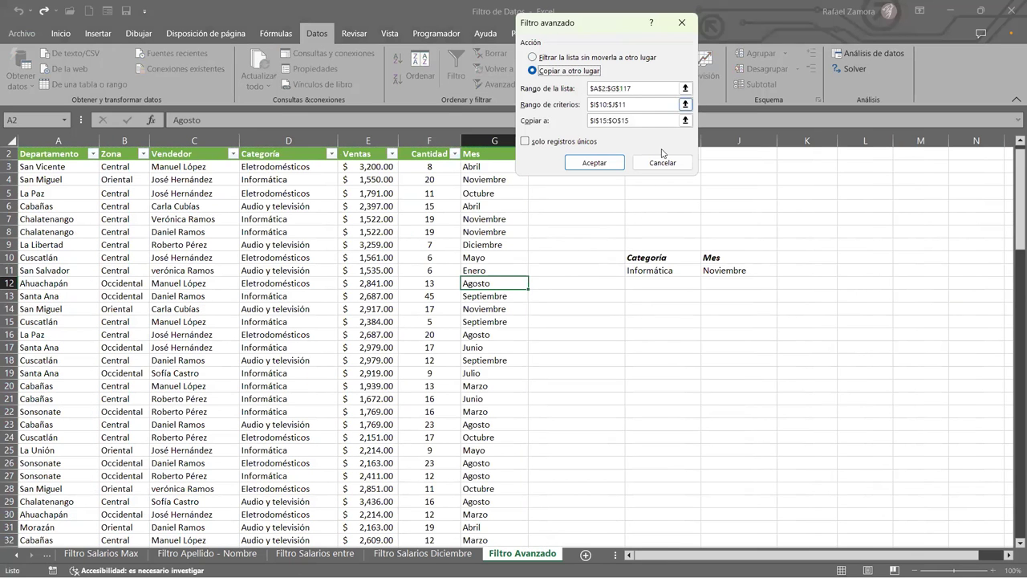
pyautogui.click(658, 115)
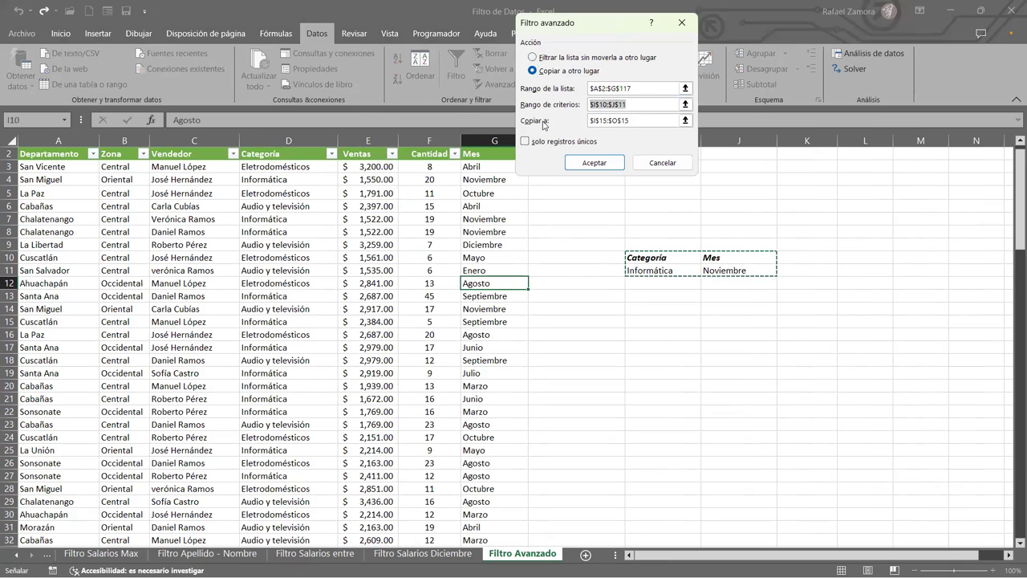
pyautogui.click(610, 120)
pyautogui.click(594, 163)
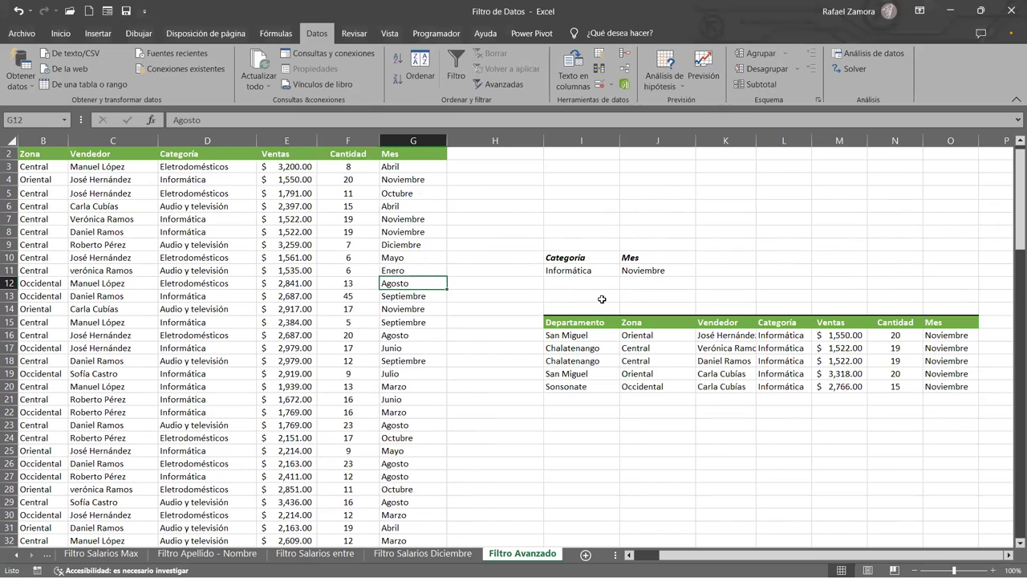
pyautogui.click(791, 334)
pyautogui.moveTo(790, 334); pyautogui.dragTo(793, 387)
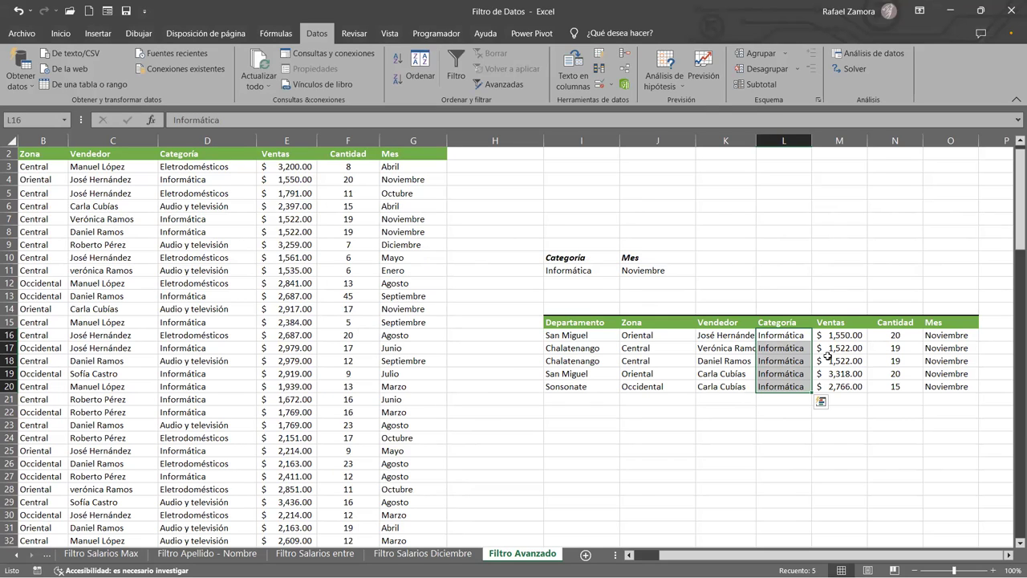
pyautogui.press('Escape')
pyautogui.hscroll(-1, 364, 338)
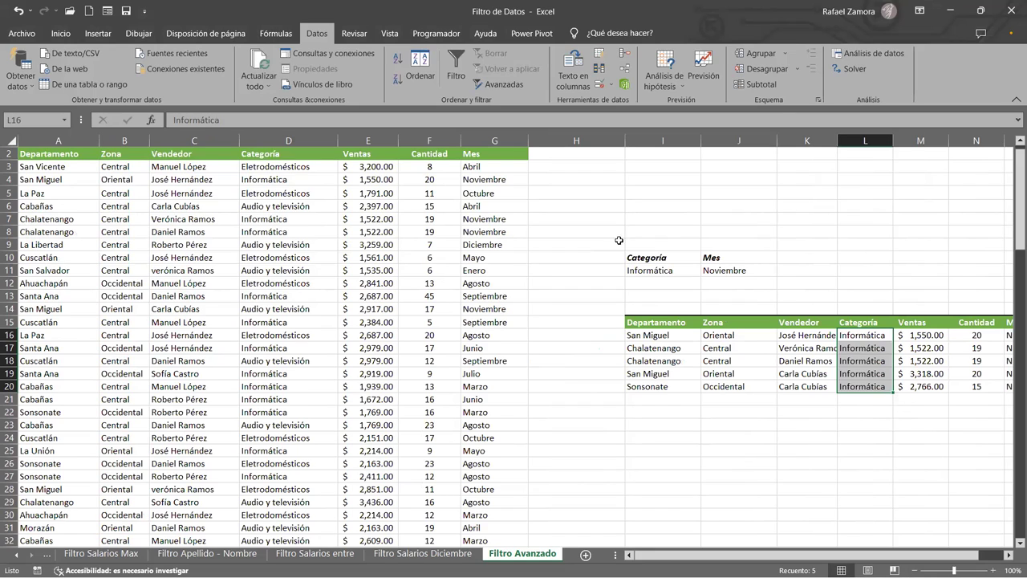
pyautogui.click(268, 296)
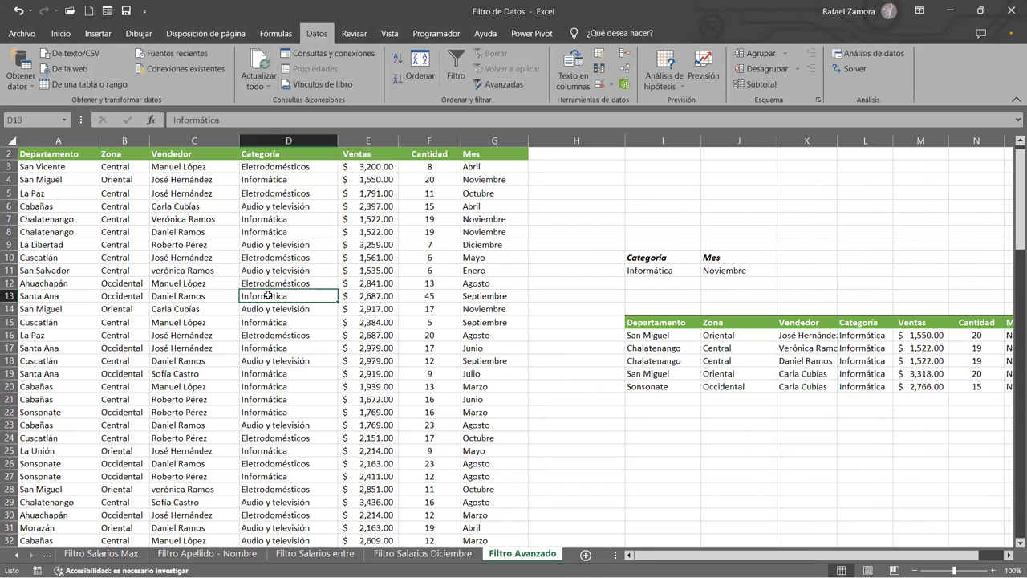
pyautogui.click(178, 258)
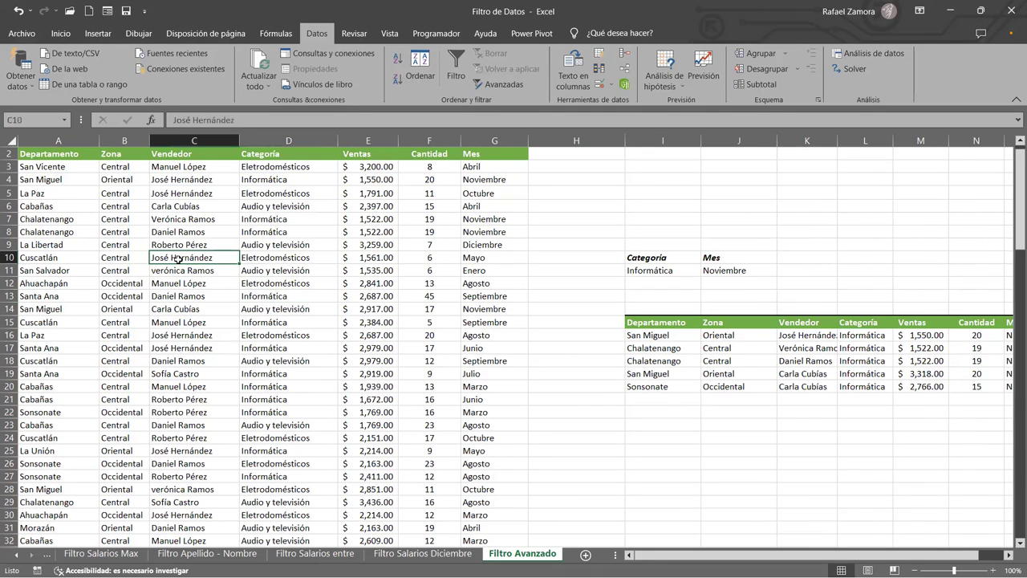
pyautogui.click(499, 84)
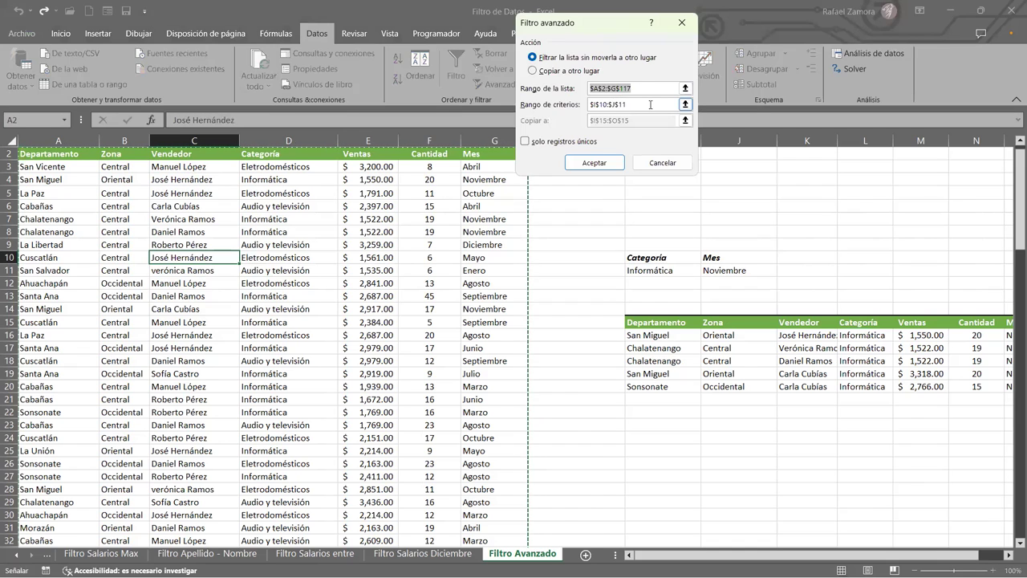
pyautogui.click(649, 104)
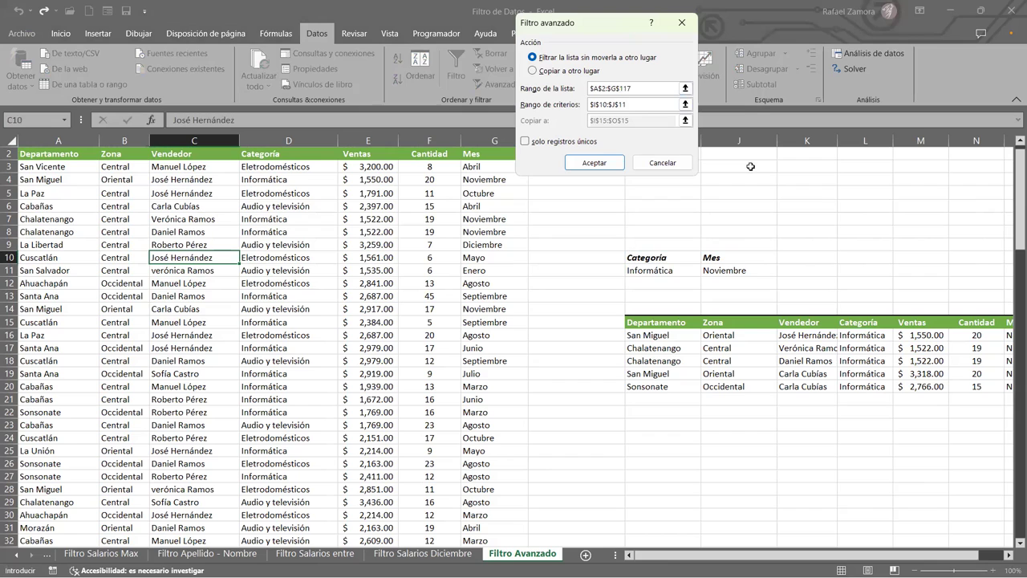
pyautogui.moveTo(634, 104); pyautogui.dragTo(460, 106)
pyautogui.click(725, 258)
pyautogui.moveTo(724, 258); pyautogui.dragTo(725, 273)
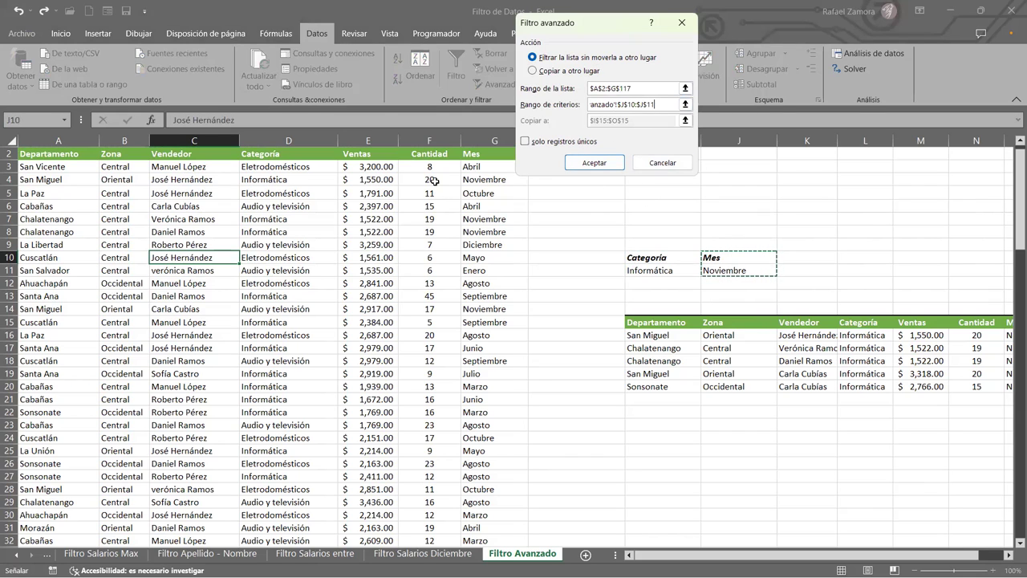
pyautogui.click(592, 163)
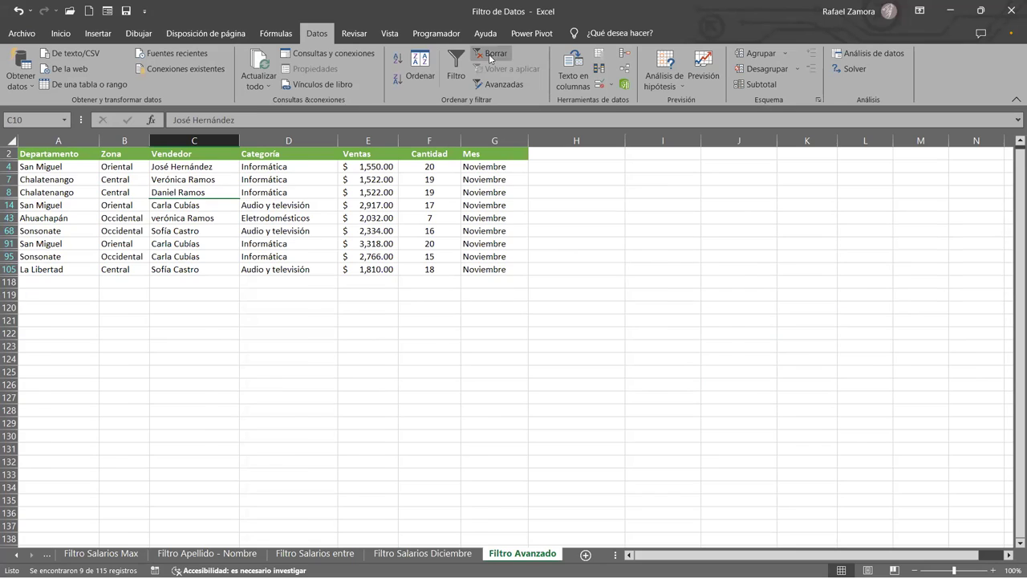
pyautogui.click(490, 57)
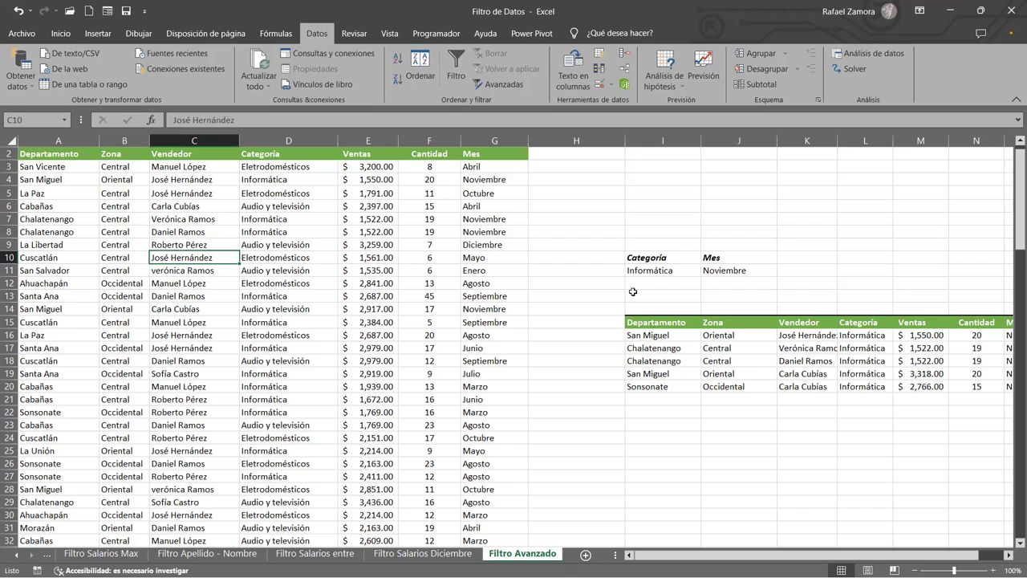
# Delete the old criteria block and filtered results from columns I through O
pyautogui.scroll(1, 606, 270)
pyautogui.click(684, 142)
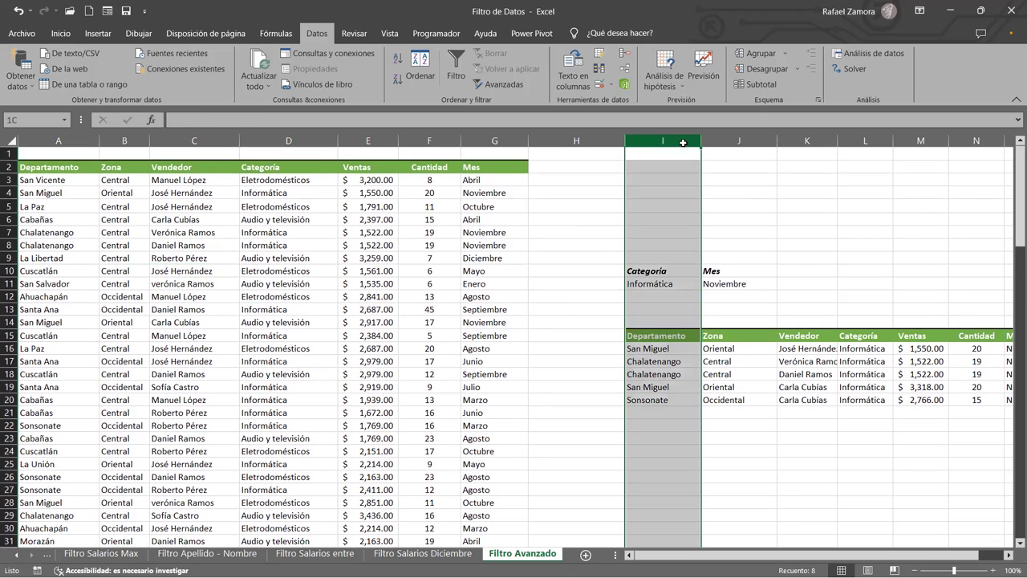
pyautogui.hotkey('shift', 'Right')
pyautogui.hotkey('shift', 'Right')
pyautogui.hotkey('shift', 'Right')
pyautogui.press('Delete')
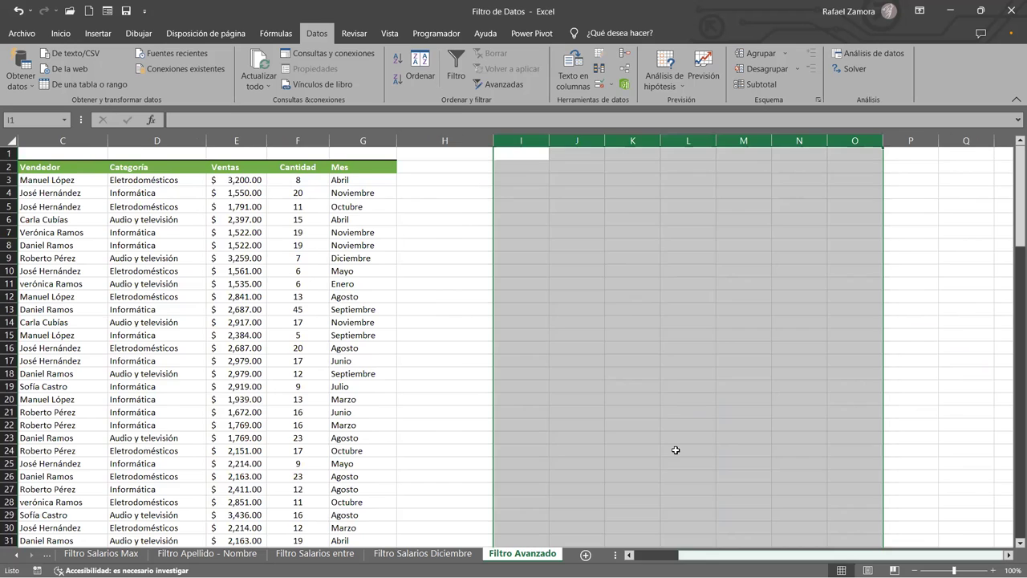
pyautogui.hscroll(-1, 675, 438)
pyautogui.click(674, 425)
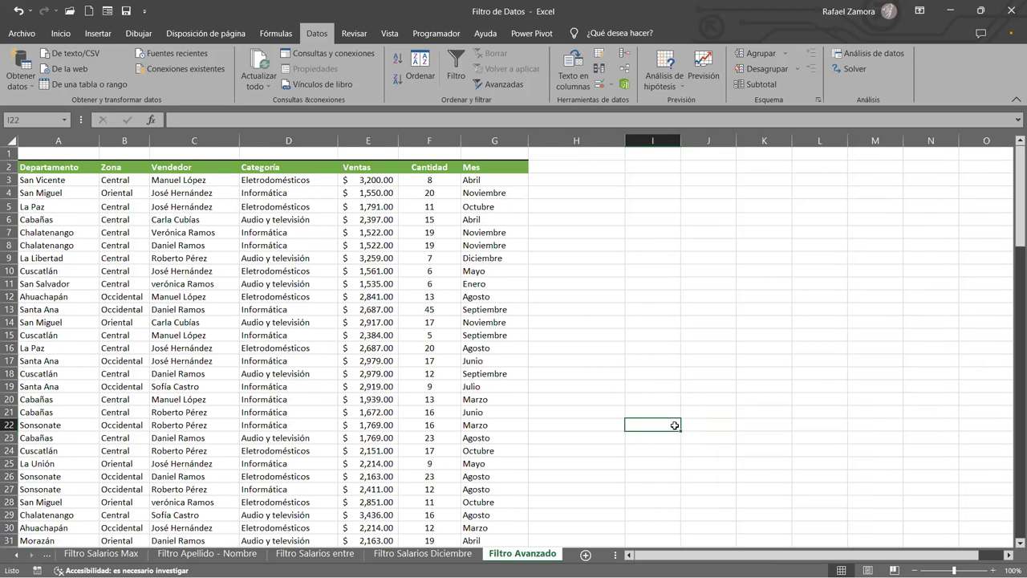
pyautogui.click(183, 299)
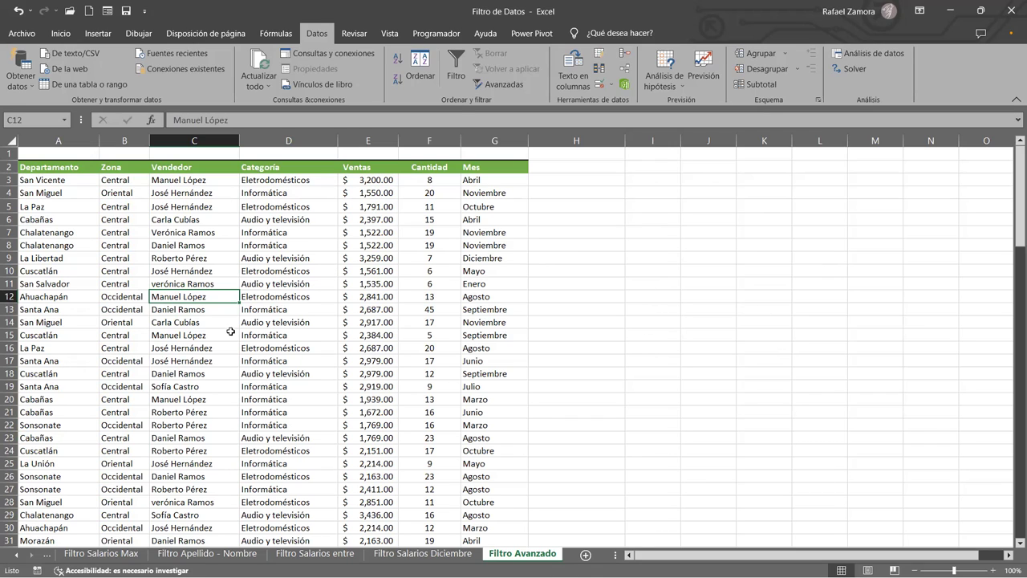
# Insert blank rows above the sales table so its header moves down to row 4
pyautogui.moveTo(653, 258); pyautogui.dragTo(931, 412)
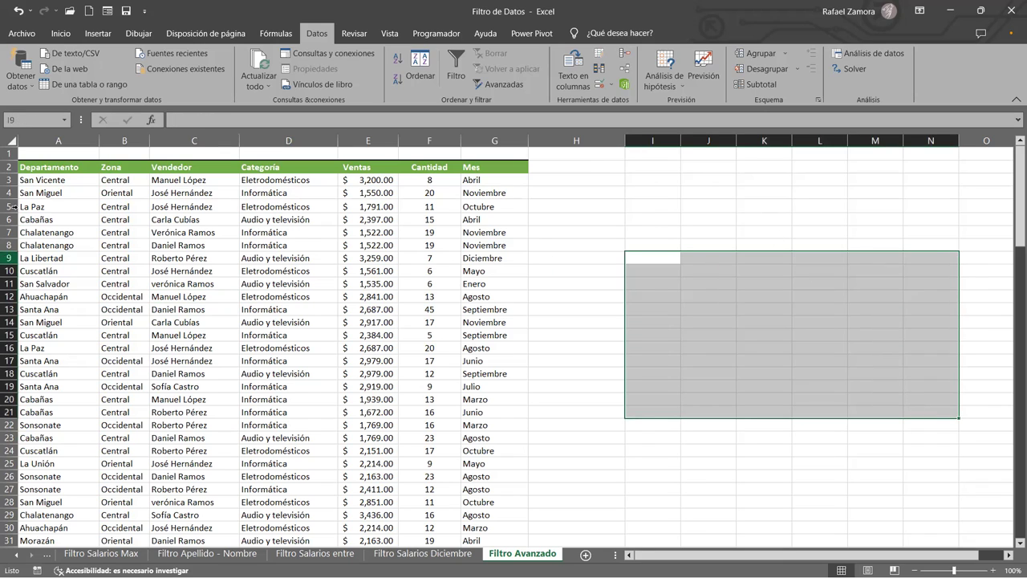
pyautogui.click(8, 167)
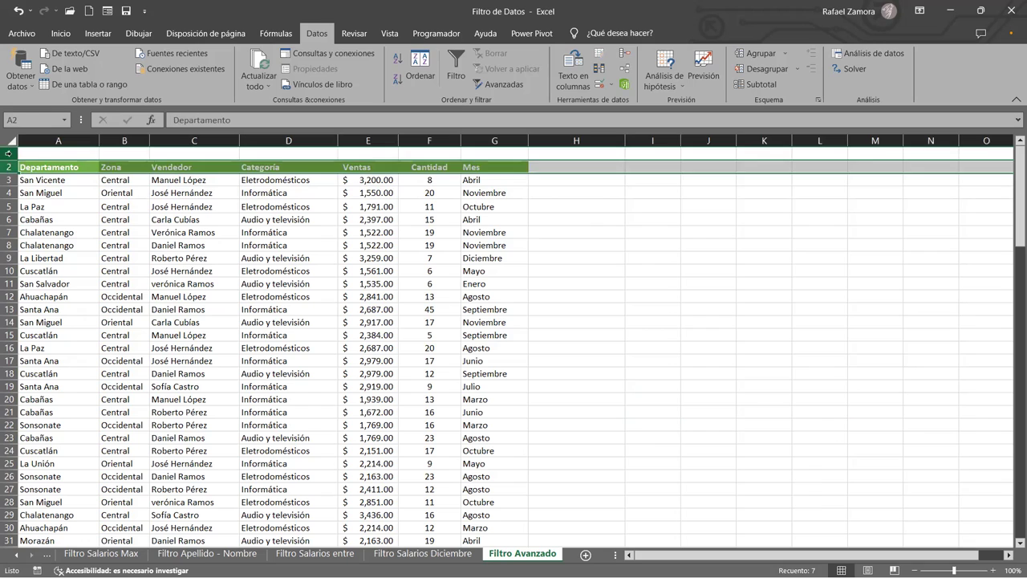
pyautogui.click(9, 154)
pyautogui.hotkey('ctrl', '+')
pyautogui.hotkey('ctrl', '+')
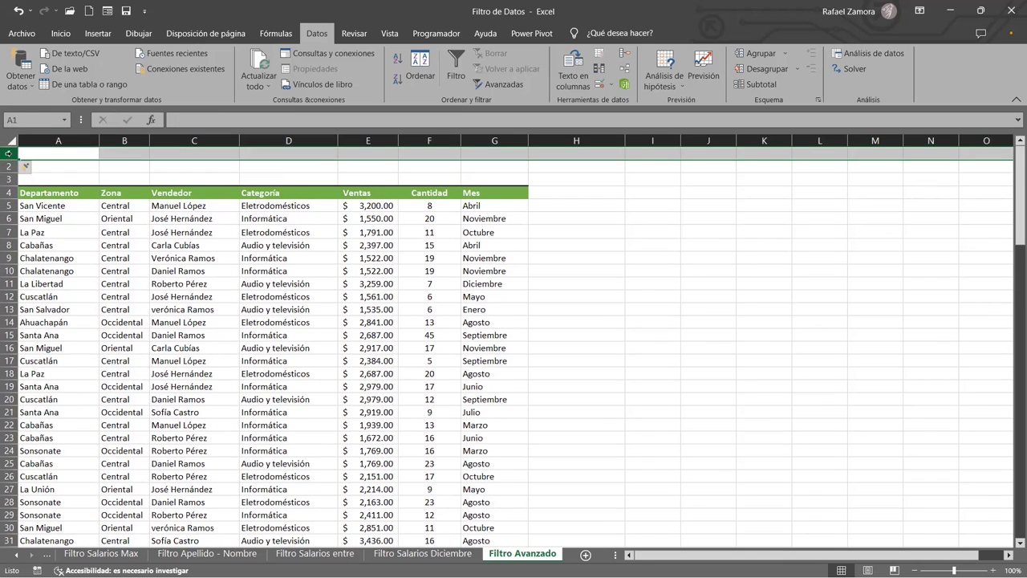
pyautogui.click(248, 336)
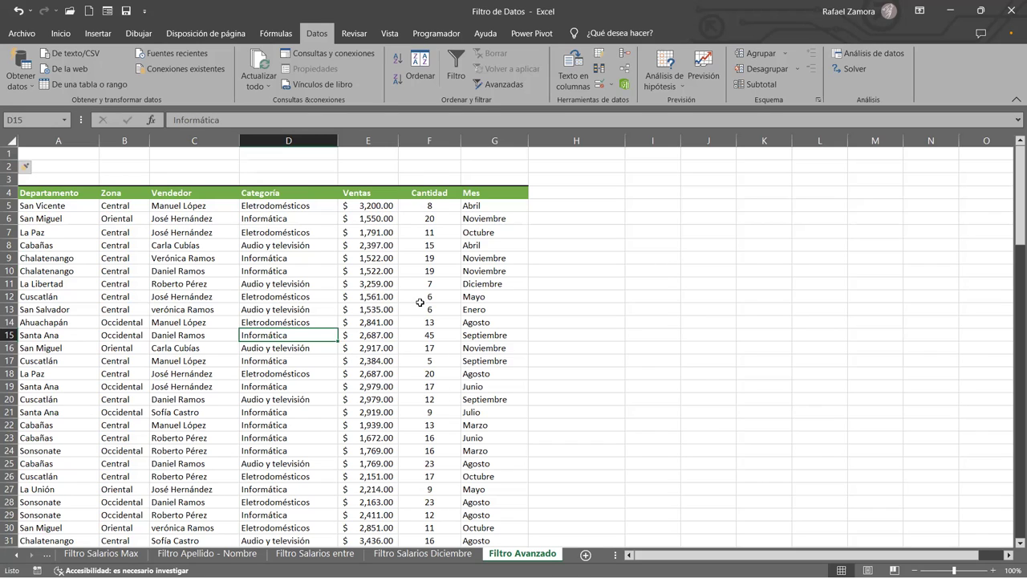
# Copy the header cells A4:G4 into row 1 starting at A1
pyautogui.moveTo(51, 190); pyautogui.dragTo(505, 193)
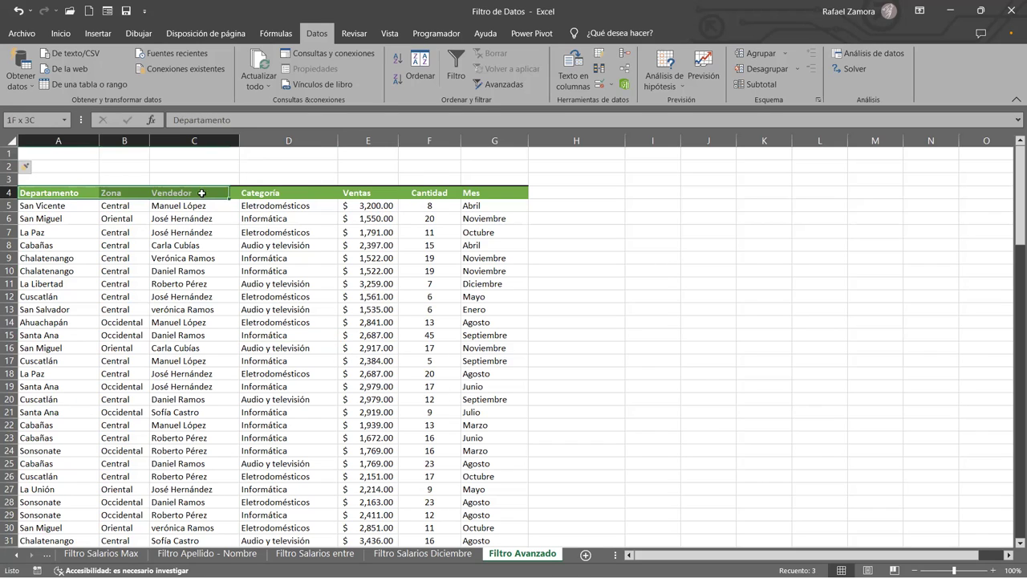
pyautogui.hotkey('ctrl', 'c')
pyautogui.click(79, 152)
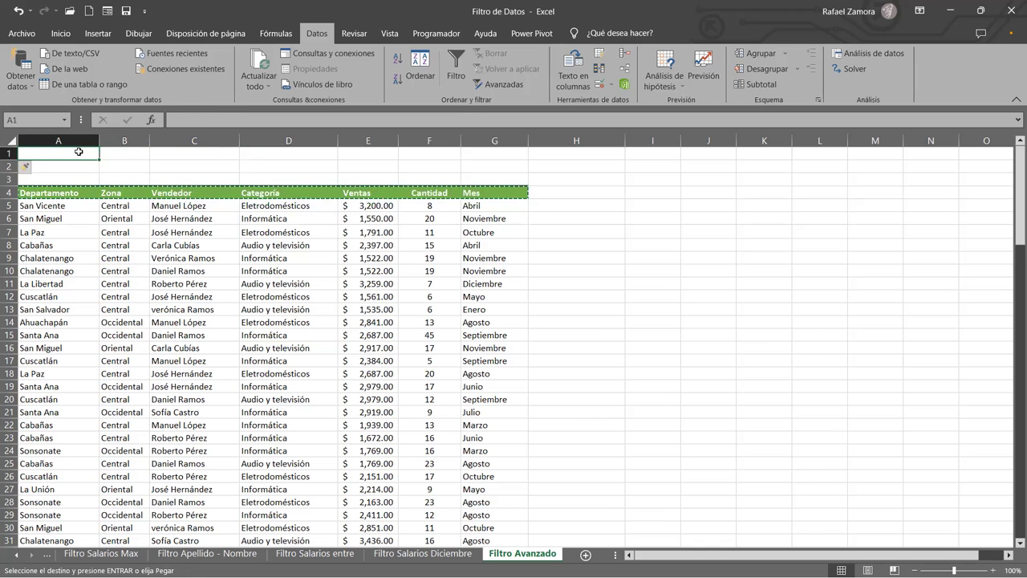
pyautogui.hotkey('ctrl', 'v')
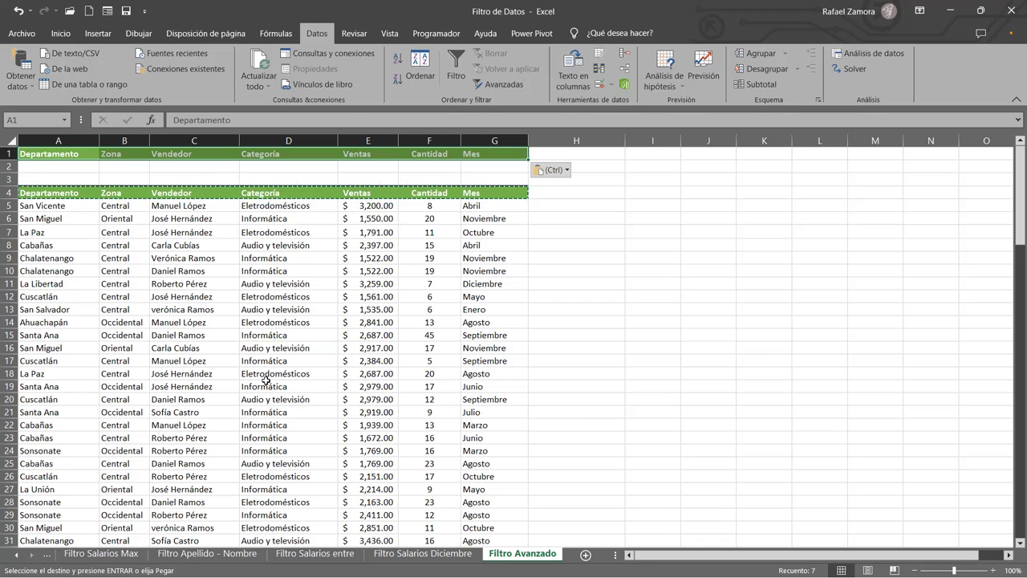
pyautogui.click(218, 309)
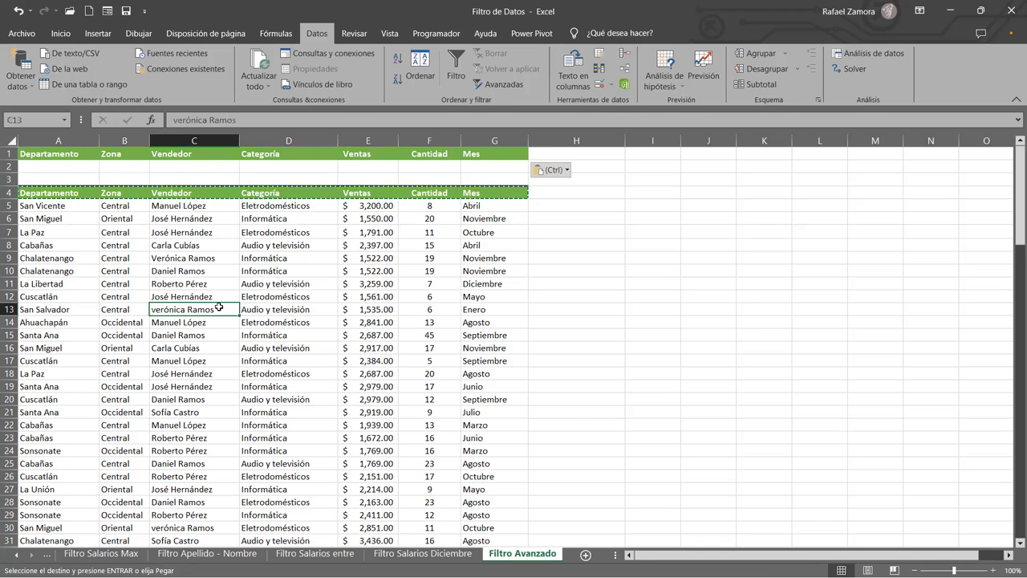
pyautogui.moveTo(87, 154); pyautogui.dragTo(490, 154)
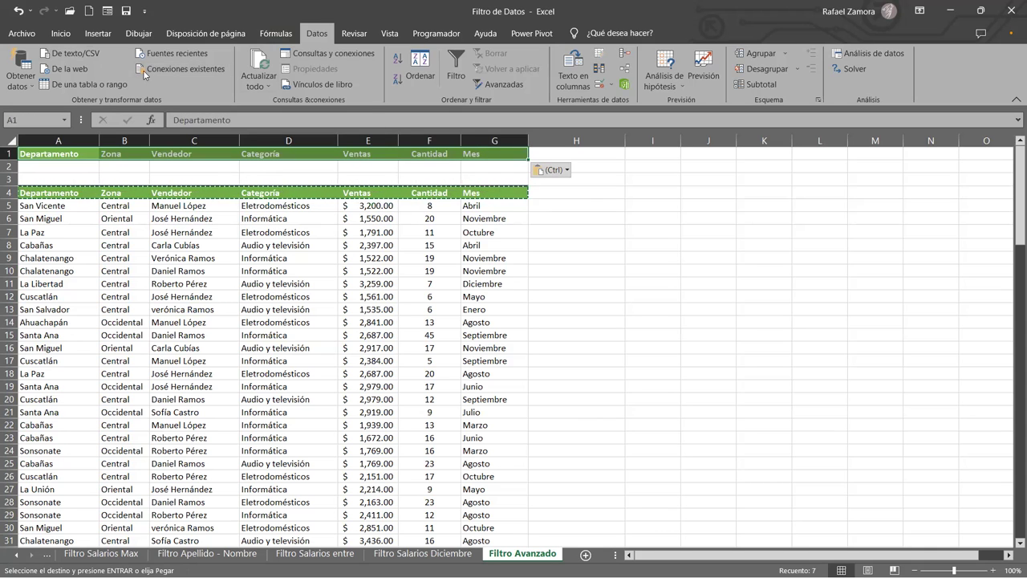
# Fill the row-1 headers orange, and give A1:G2 all borders and centred text
pyautogui.click(56, 36)
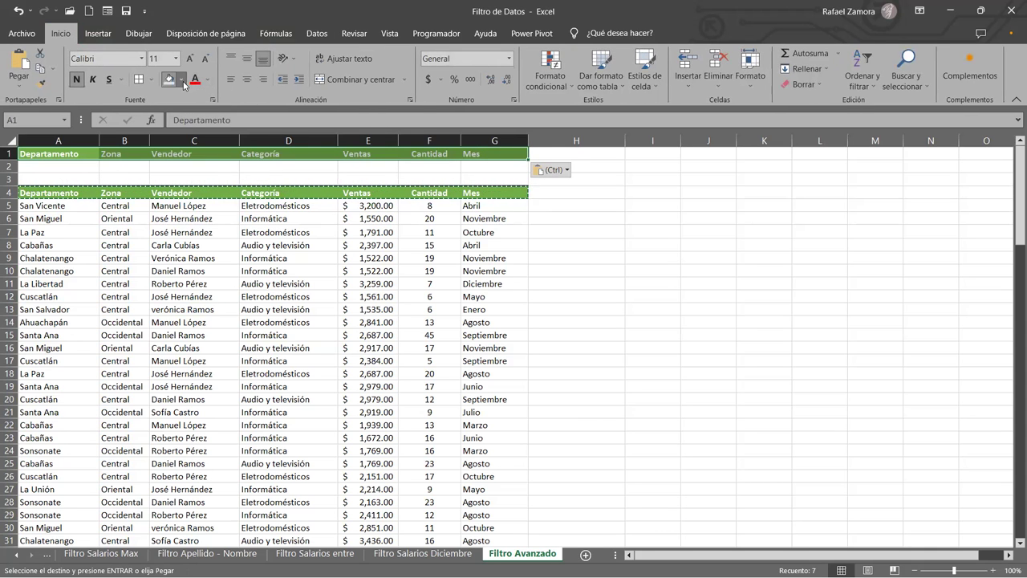
pyautogui.click(182, 80)
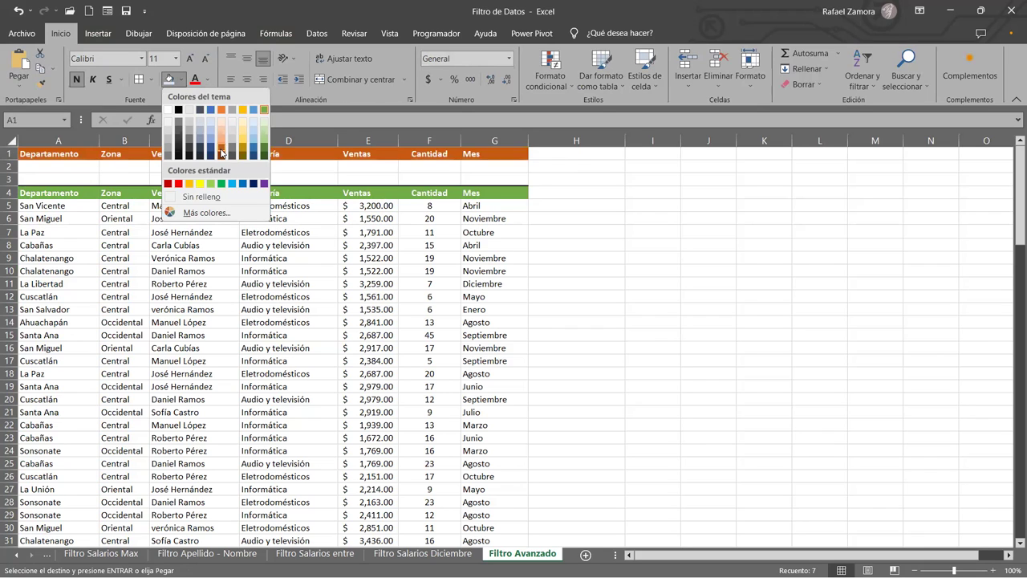
pyautogui.click(222, 294)
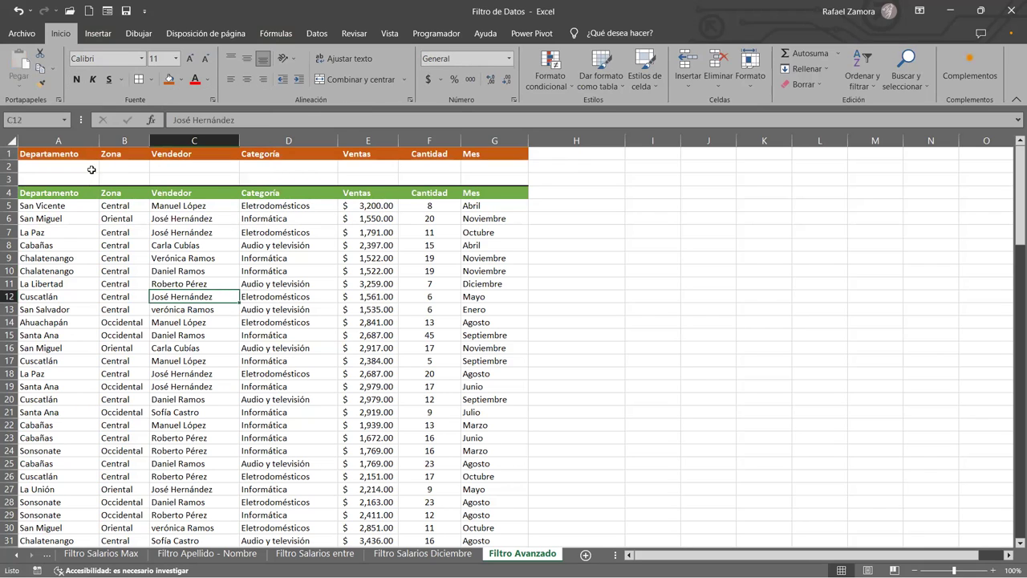
pyautogui.moveTo(34, 158); pyautogui.dragTo(493, 169)
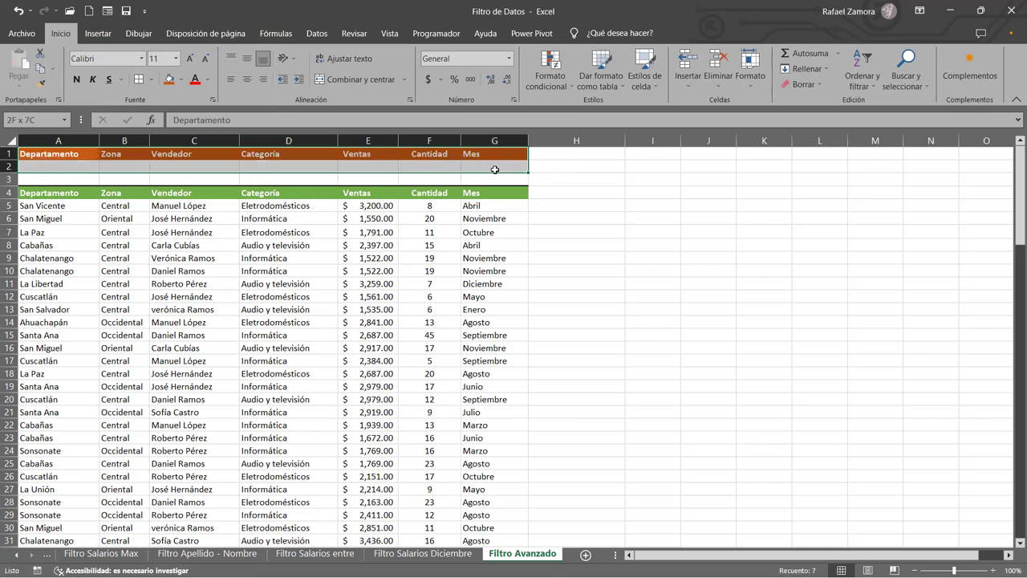
pyautogui.click(139, 79)
pyautogui.click(244, 80)
pyautogui.click(549, 374)
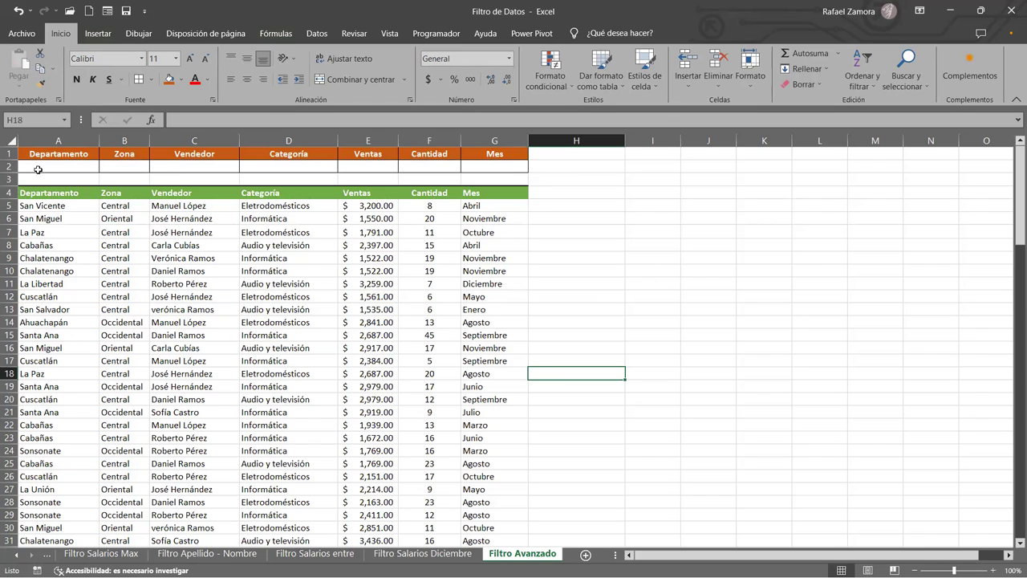
pyautogui.click(71, 166)
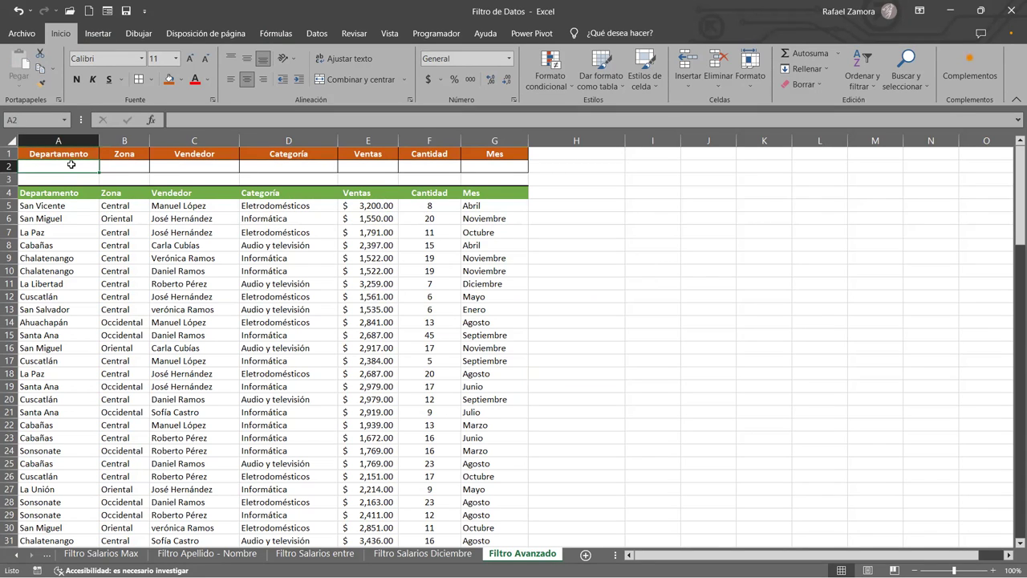
# Enter La libertad in A2 and Central in B2, checking the Central spelling in B17
pyautogui.write('La libertad')
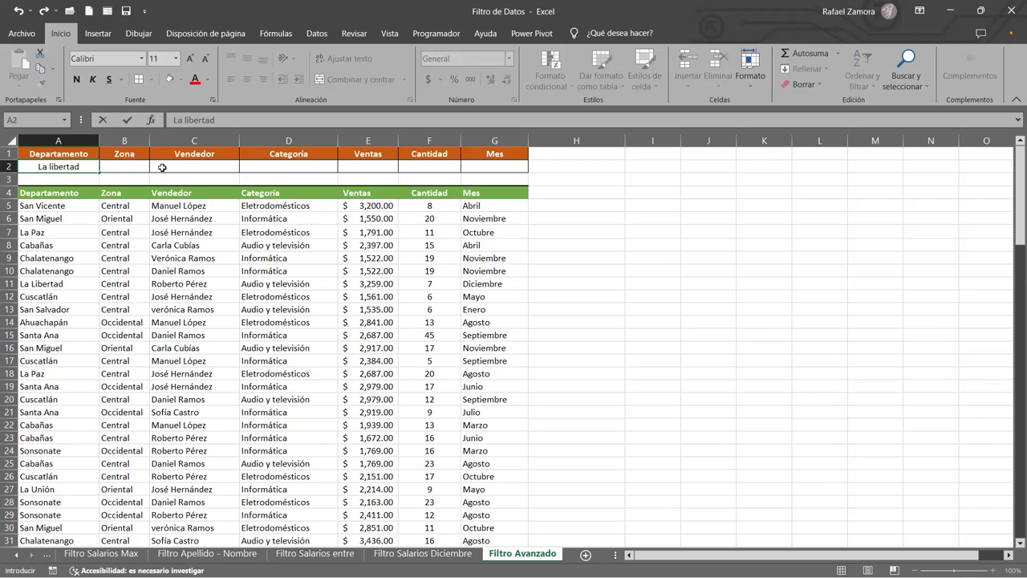
pyautogui.click(137, 169)
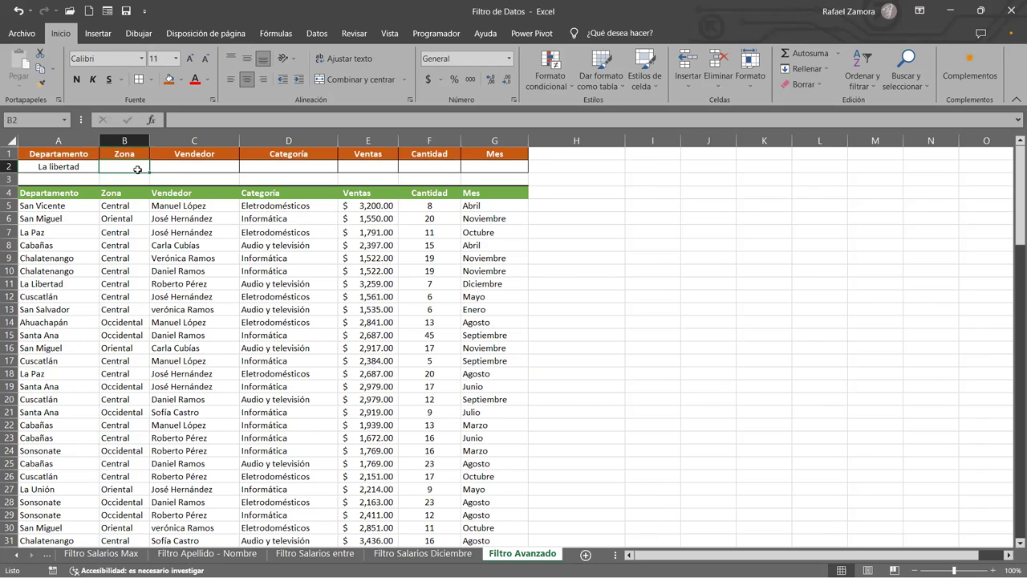
pyautogui.write('CCentral')
pyautogui.press('BackSpace')
pyautogui.press('BackSpace')
pyautogui.press('BackSpace')
pyautogui.press('BackSpace')
pyautogui.press('BackSpace')
pyautogui.press('BackSpace')
pyautogui.press('BackSpace')
pyautogui.write('ntra')
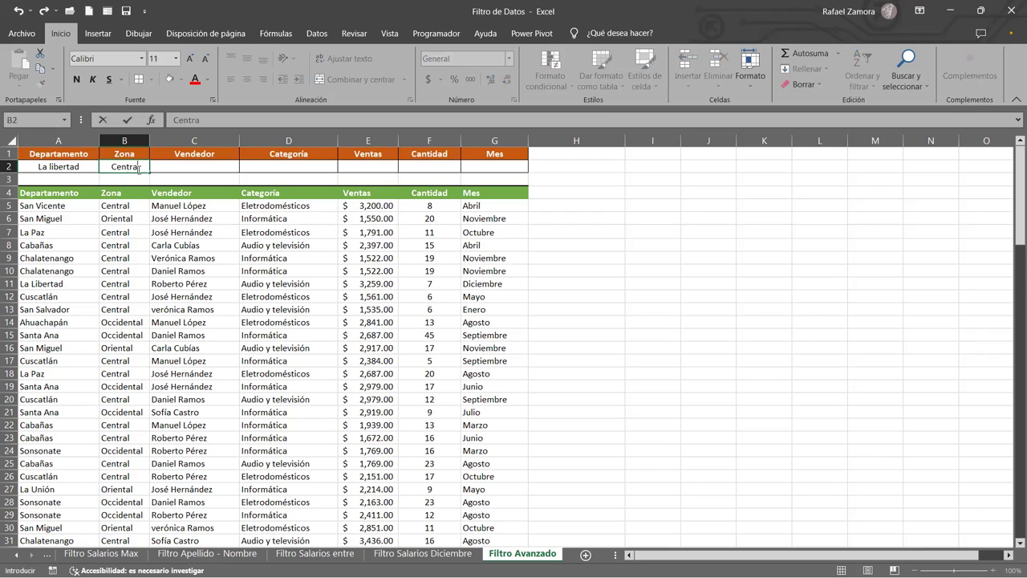
pyautogui.write('l')
pyautogui.press('Return')
pyautogui.click(118, 356)
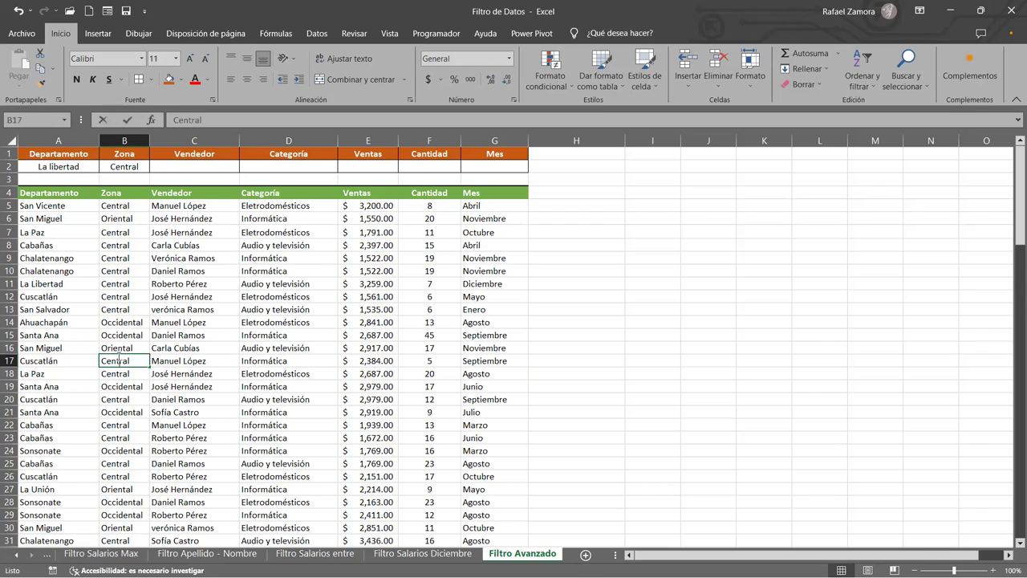
pyautogui.doubleClick(118, 357)
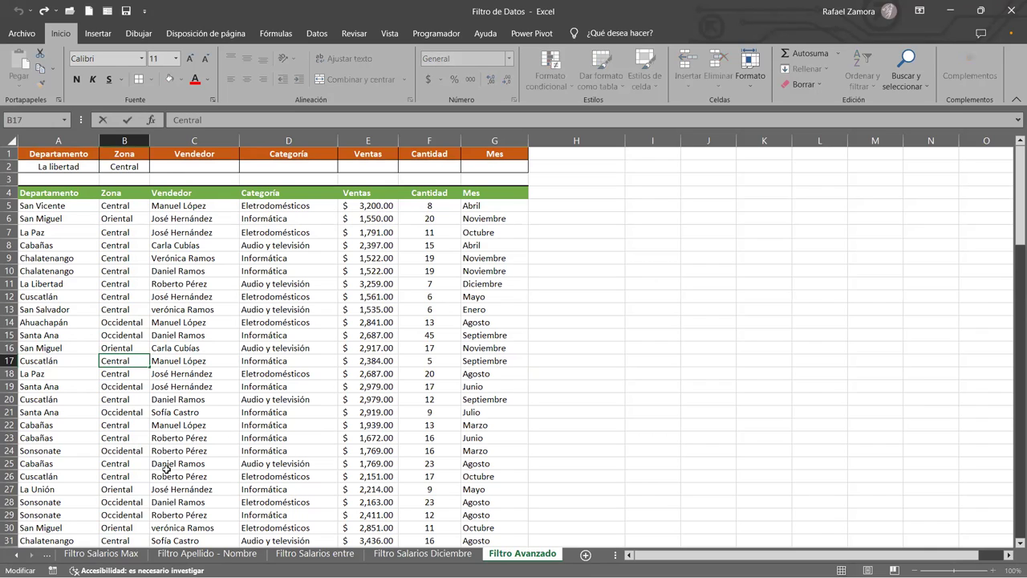
pyautogui.click(276, 267)
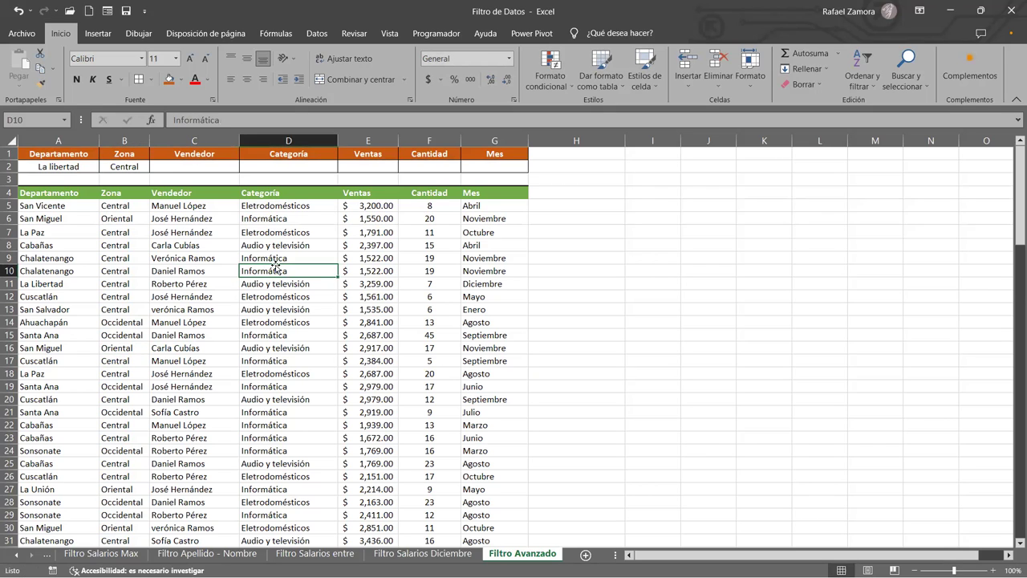
pyautogui.click(322, 34)
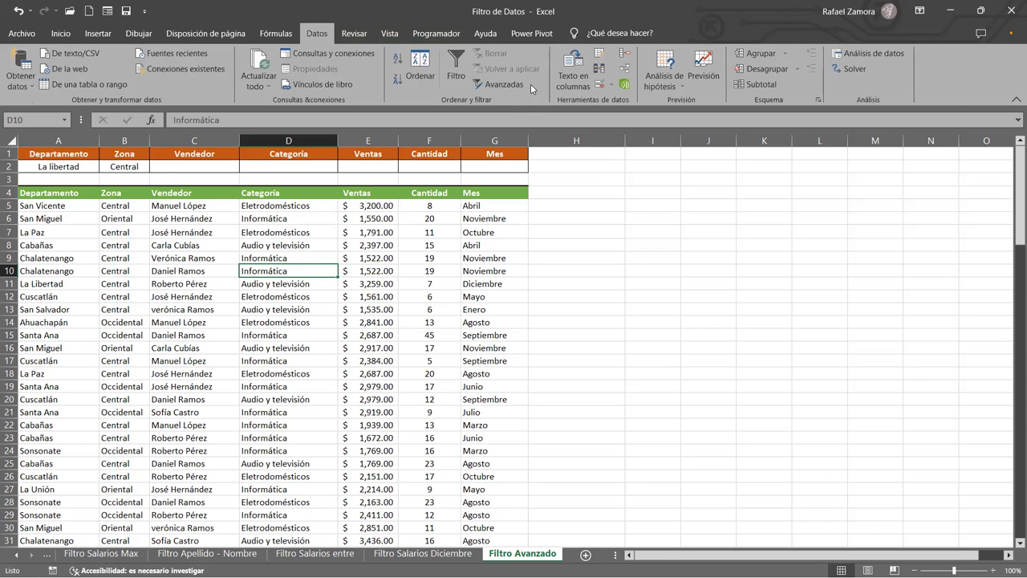
# Run the advanced filter with criteria range A1:A2, leaving 4 of 115 records
pyautogui.click(511, 86)
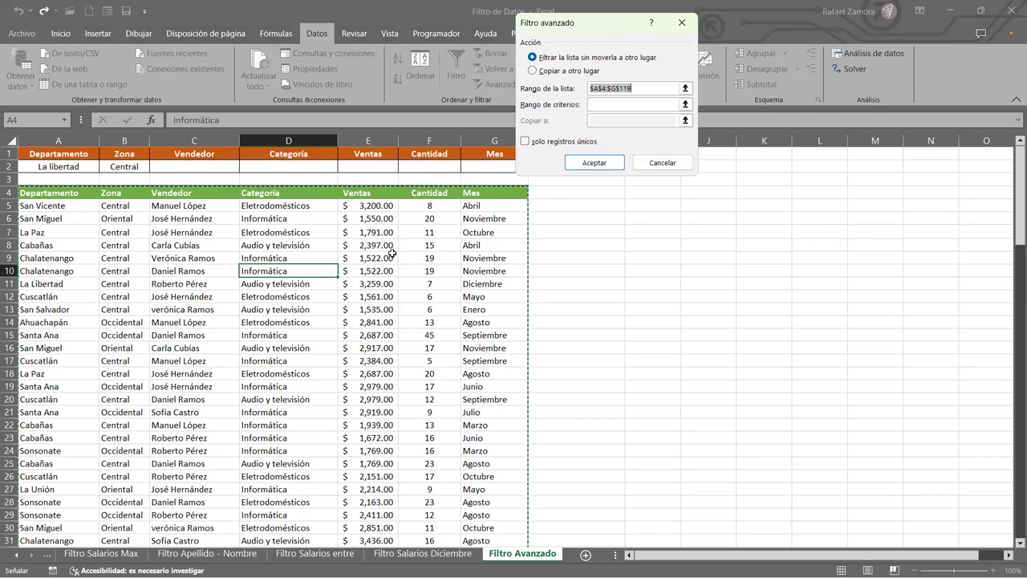
pyautogui.click(674, 104)
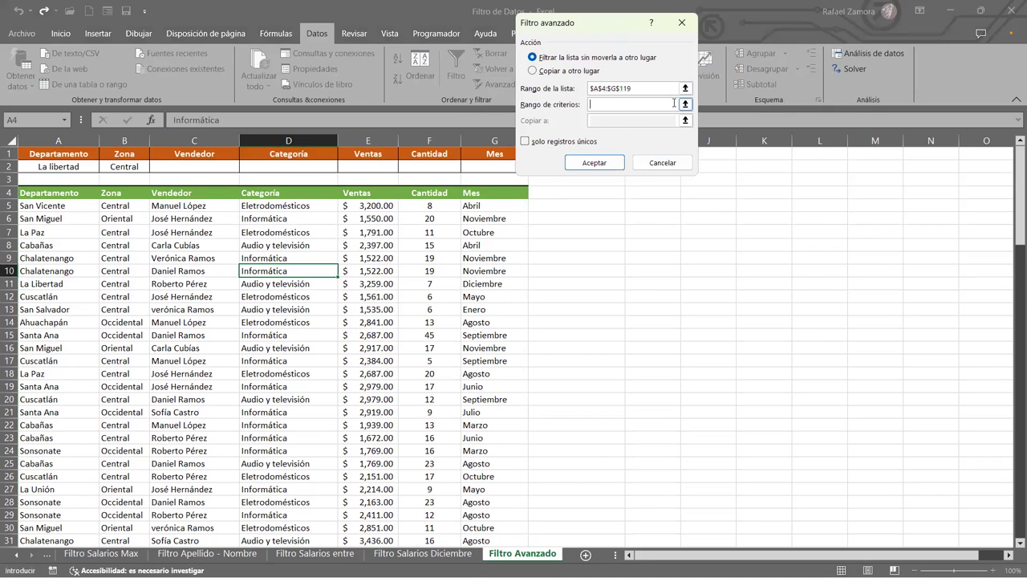
pyautogui.click(75, 154)
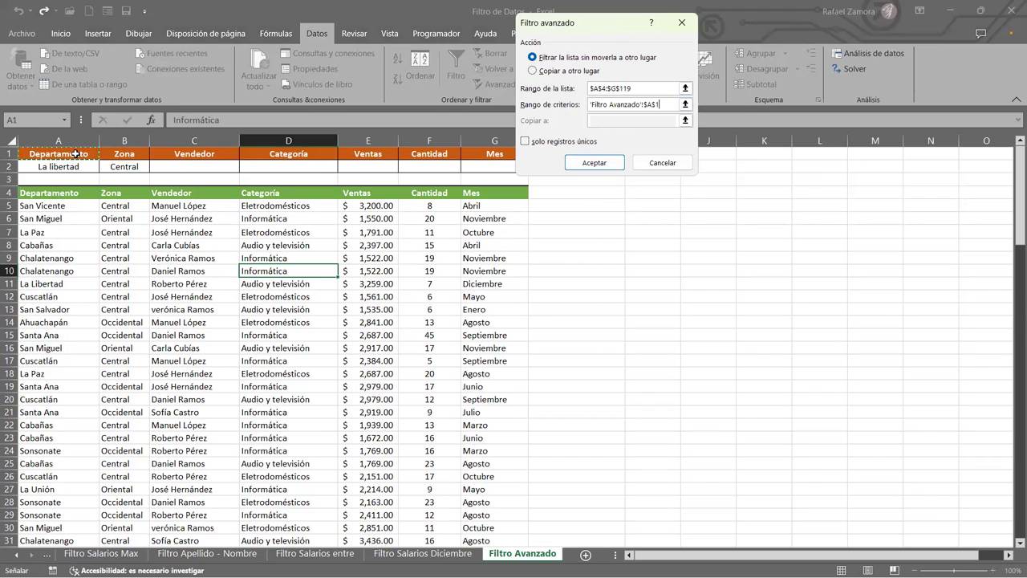
pyautogui.moveTo(75, 154); pyautogui.dragTo(77, 166)
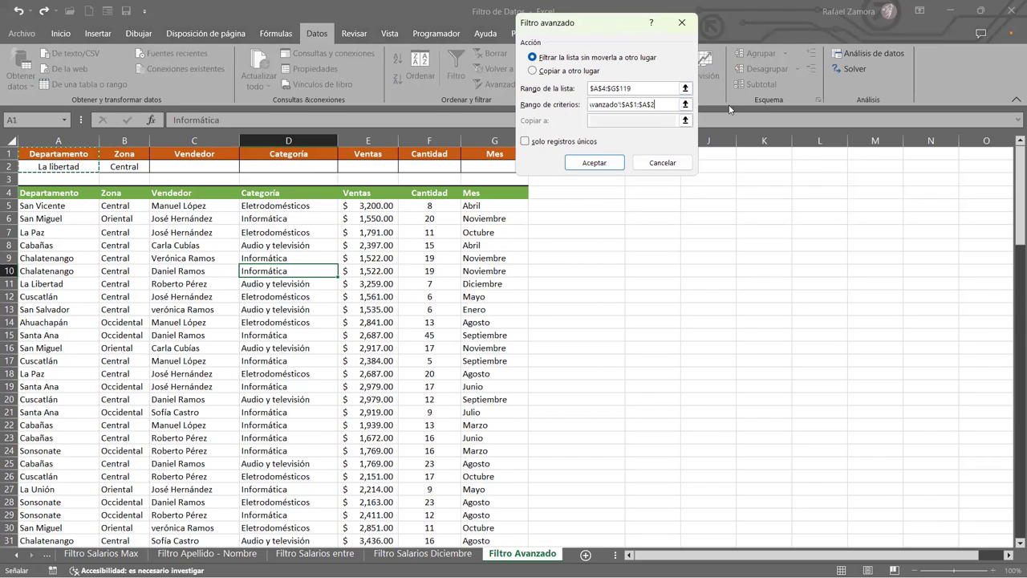
pyautogui.click(590, 164)
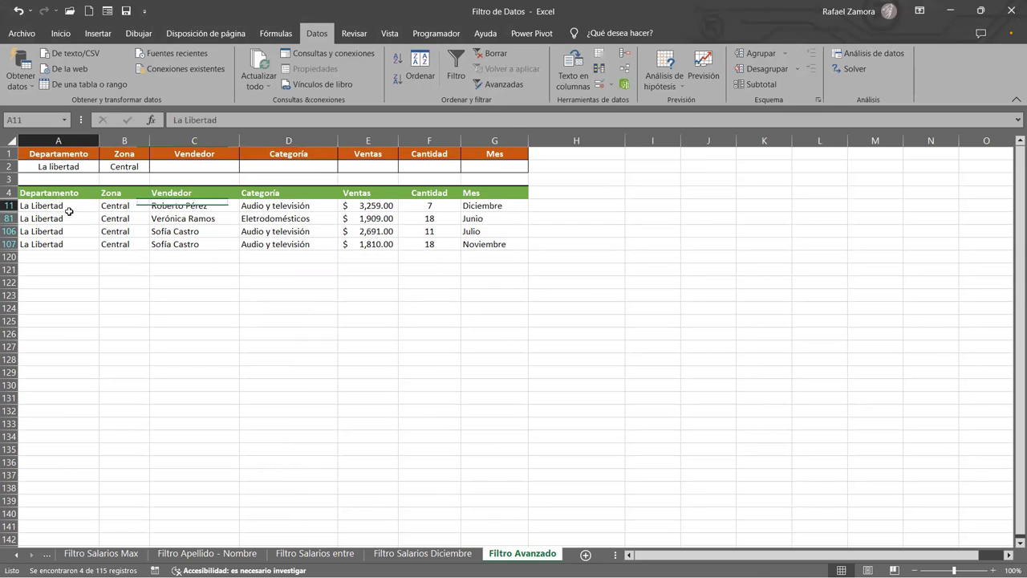
# Clear the La libertad advanced filter with Borrar so all 115 sales rows reappear
pyautogui.moveTo(67, 207); pyautogui.dragTo(69, 257)
pyautogui.click(116, 220)
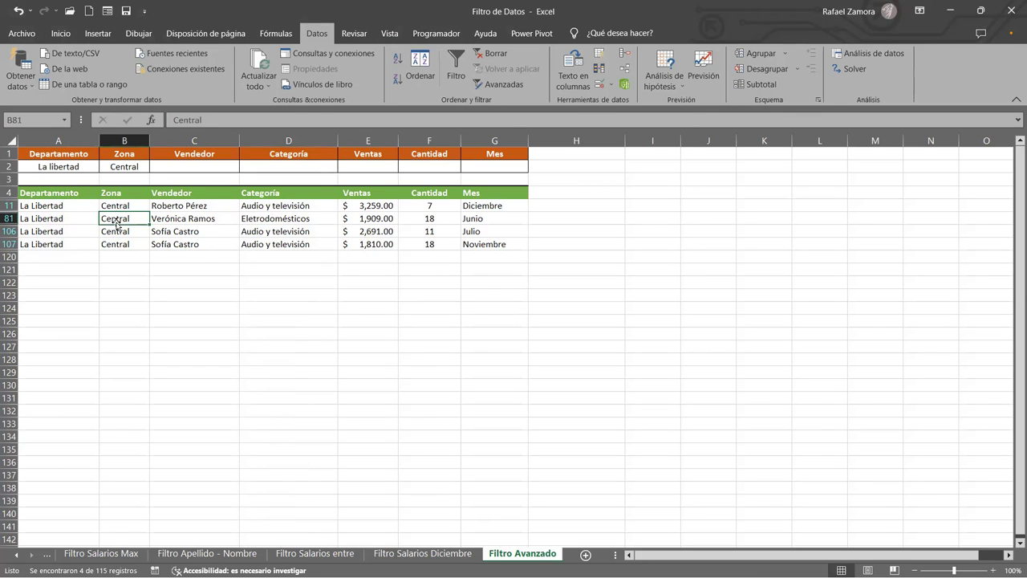
pyautogui.click(235, 232)
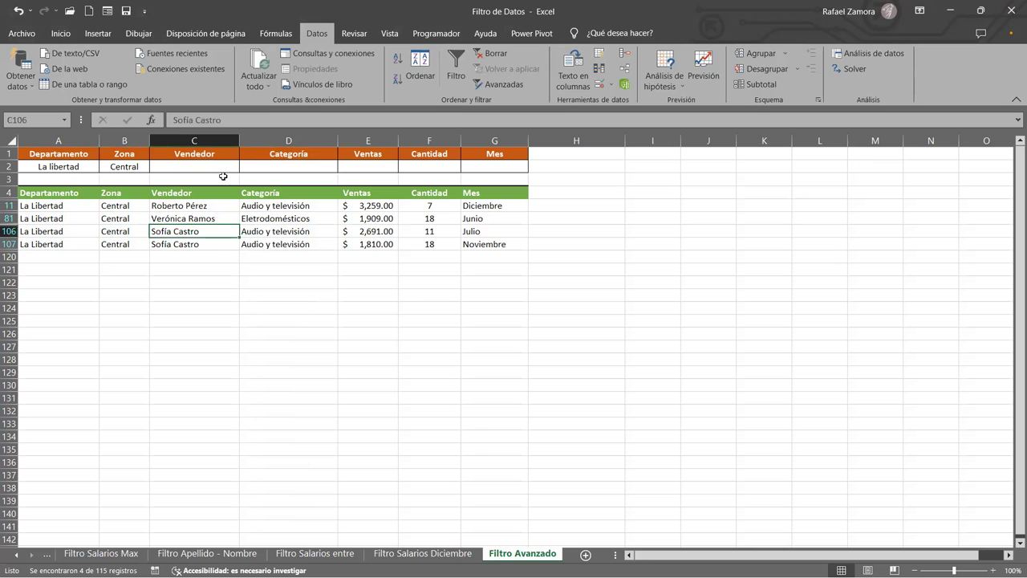
pyautogui.click(505, 54)
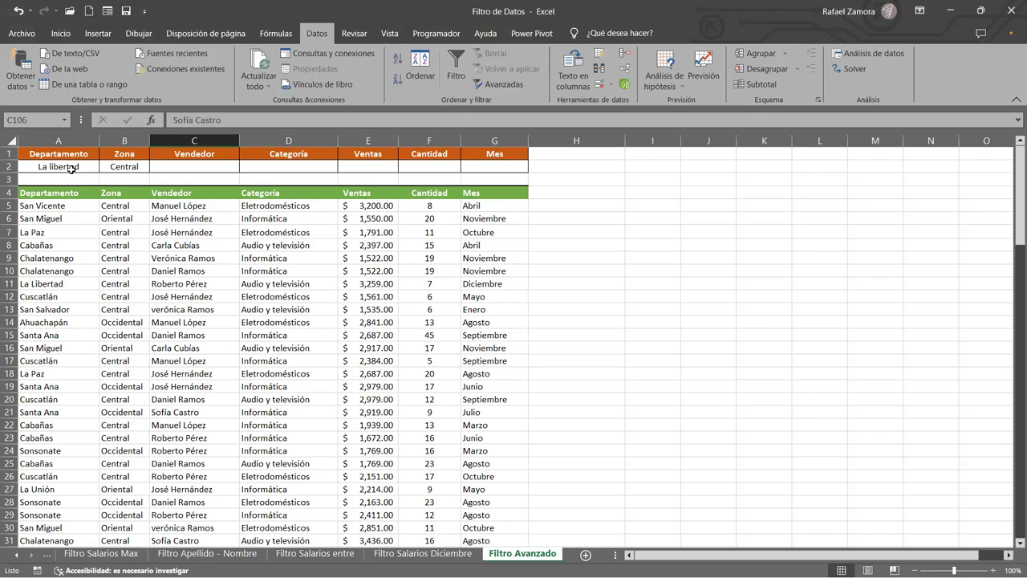
pyautogui.click(71, 169)
# Delete the La libertad criterion and enter Abril under Mes in G2
pyautogui.press('Delete')
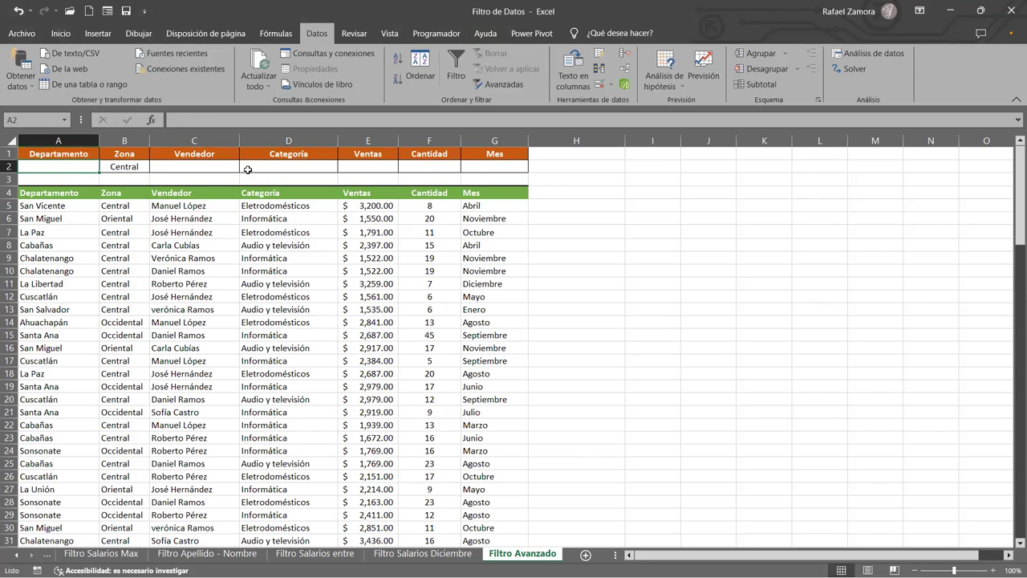
pyautogui.click(507, 168)
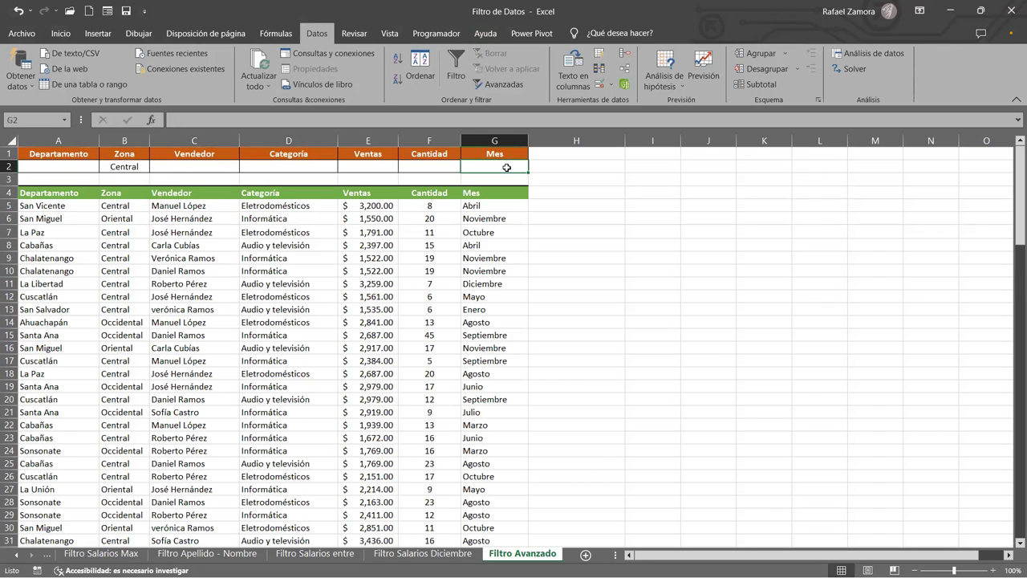
pyautogui.write('Abr')
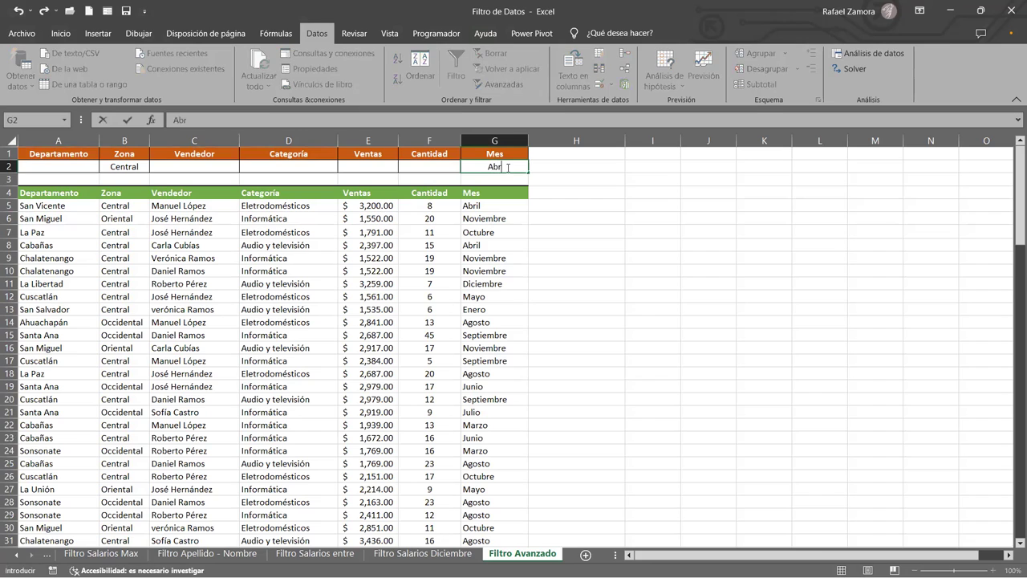
pyautogui.write('il')
pyautogui.press('Return')
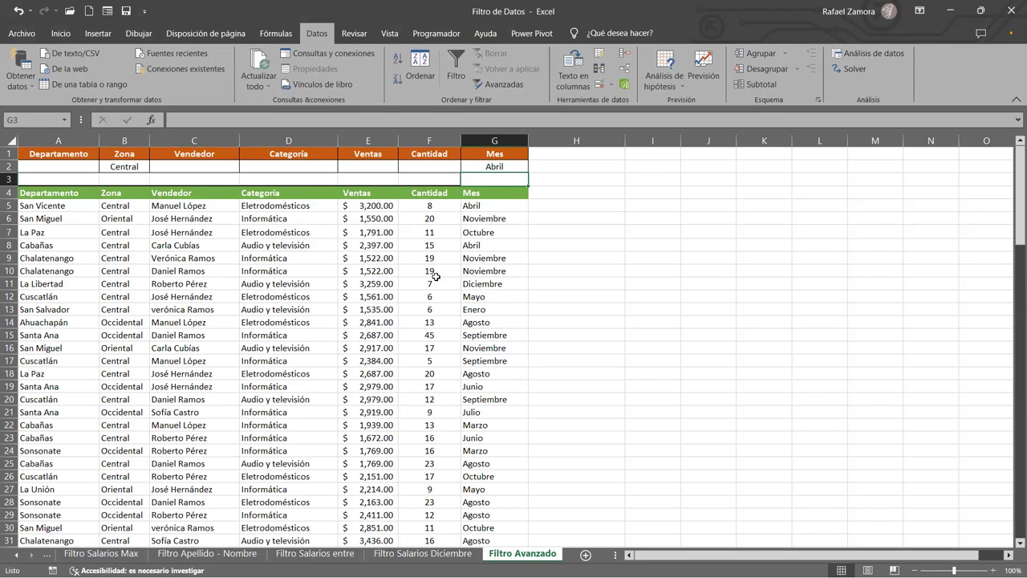
pyautogui.click(424, 272)
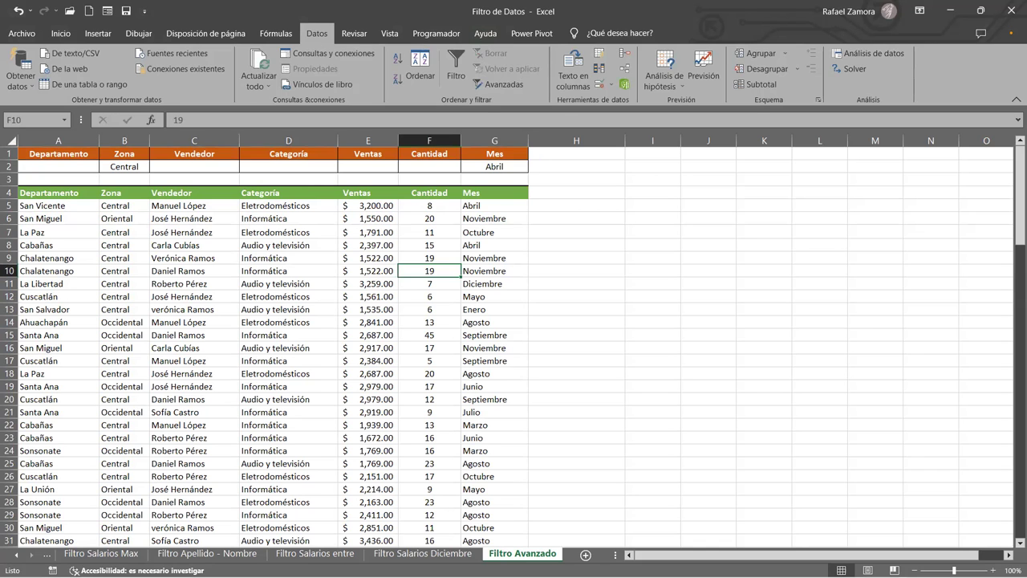
# Replace the advanced filter's criteria range with B1:G2
pyautogui.click(507, 84)
pyautogui.moveTo(625, 104); pyautogui.dragTo(505, 110)
pyautogui.press('BackSpace')
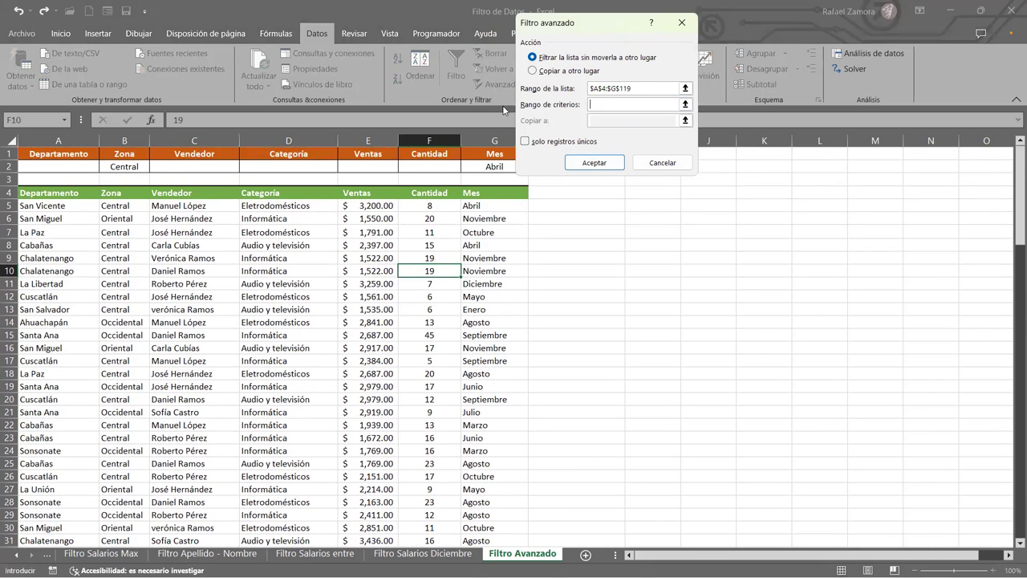
pyautogui.click(131, 153)
pyautogui.moveTo(131, 153); pyautogui.dragTo(495, 164)
# Apply the filter and select the Zona and Mes results to confirm 7 Central/Abril records
pyautogui.click(594, 163)
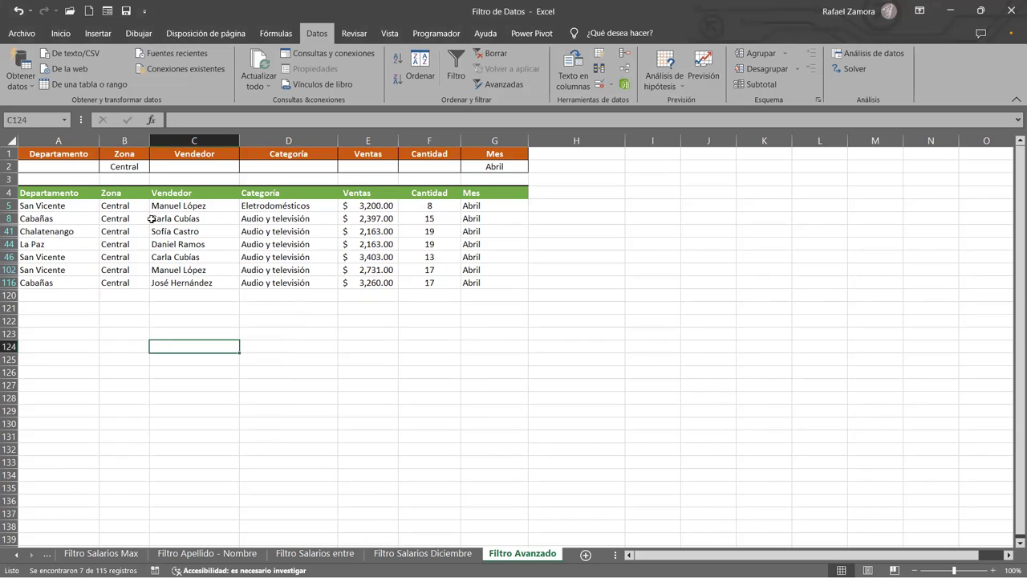
pyautogui.moveTo(136, 206); pyautogui.dragTo(139, 282)
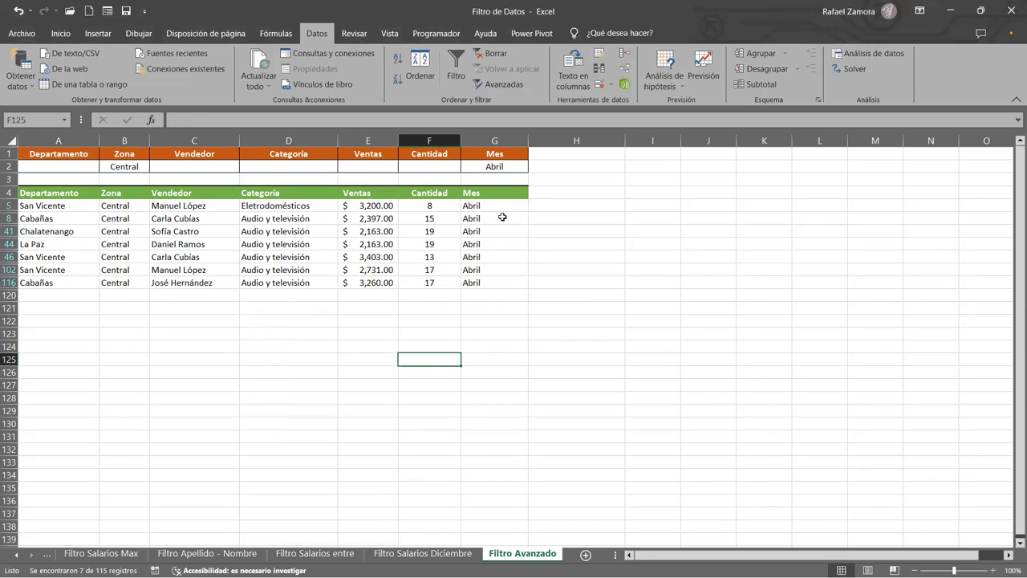
pyautogui.moveTo(506, 205); pyautogui.dragTo(492, 282)
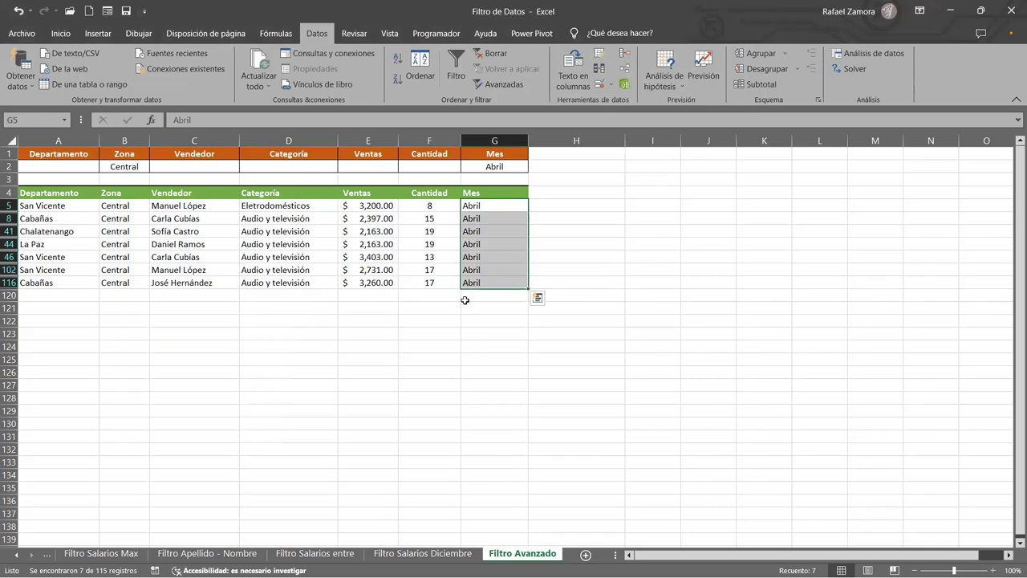
pyautogui.click(345, 384)
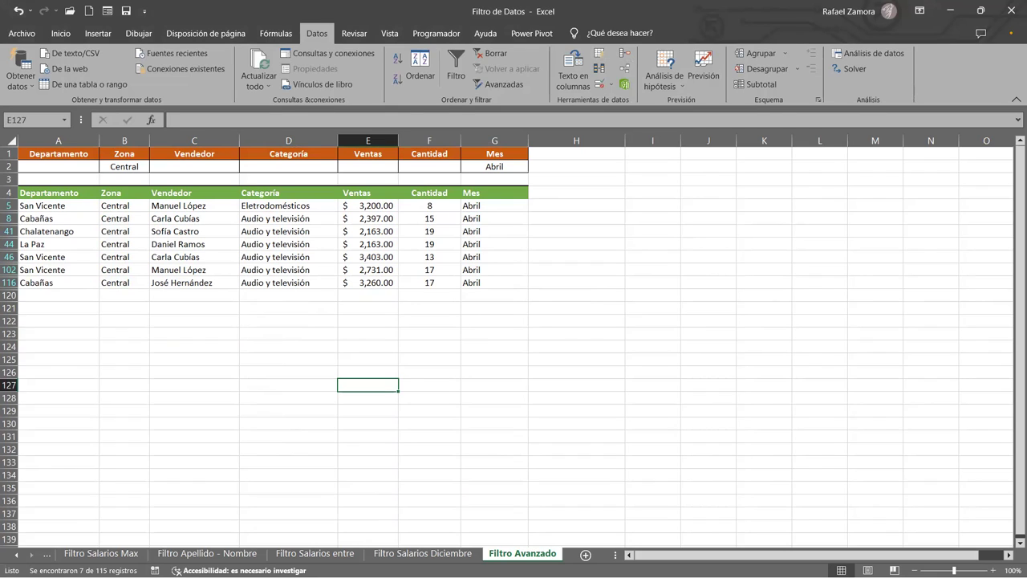
pyautogui.click(807, 346)
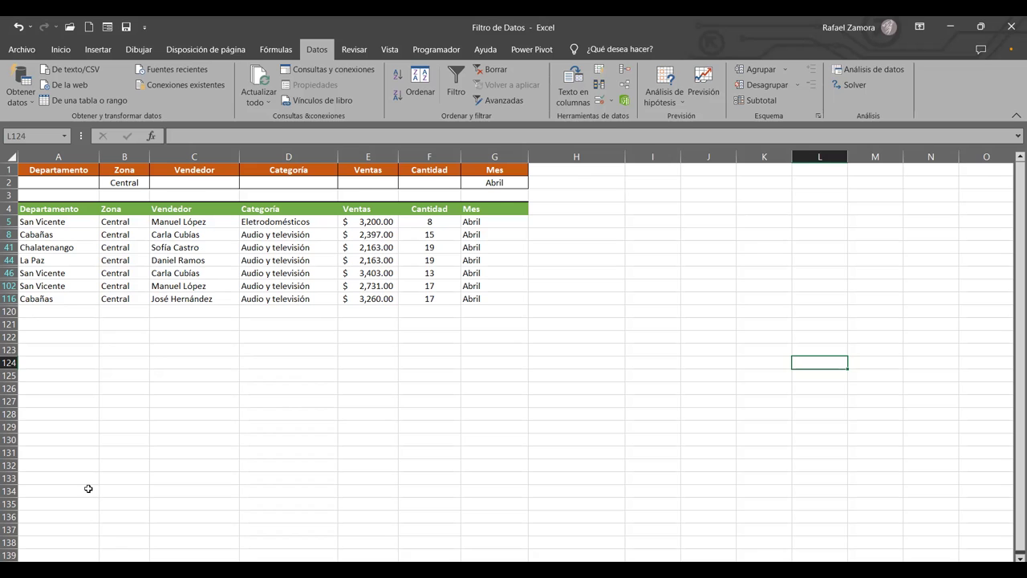
pyautogui.click(207, 298)
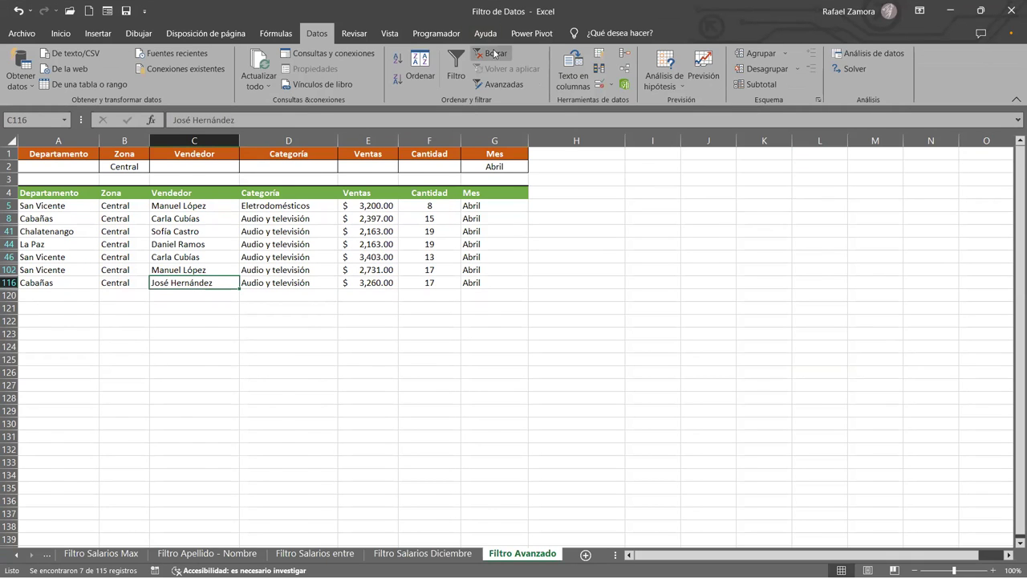
# Clear the Central/Abril filter with Borrar so every sales row shows again
pyautogui.click(496, 54)
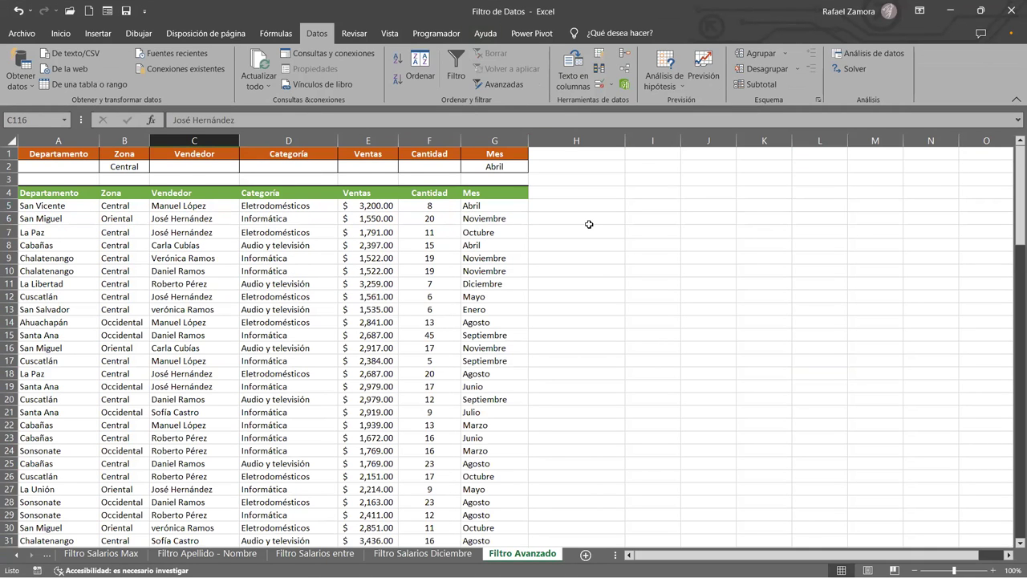
pyautogui.click(463, 334)
pyautogui.click(198, 281)
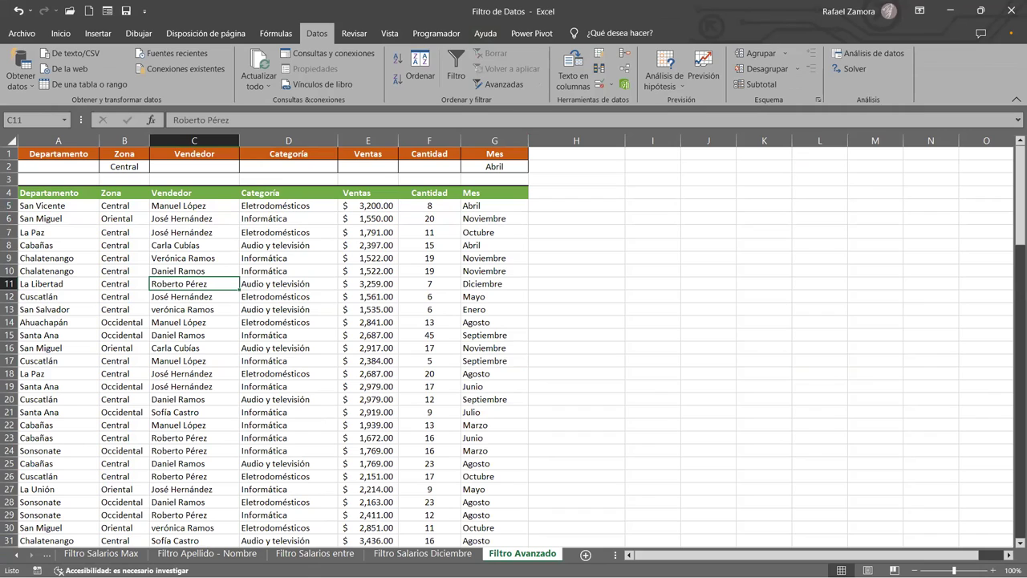
pyautogui.click(95, 37)
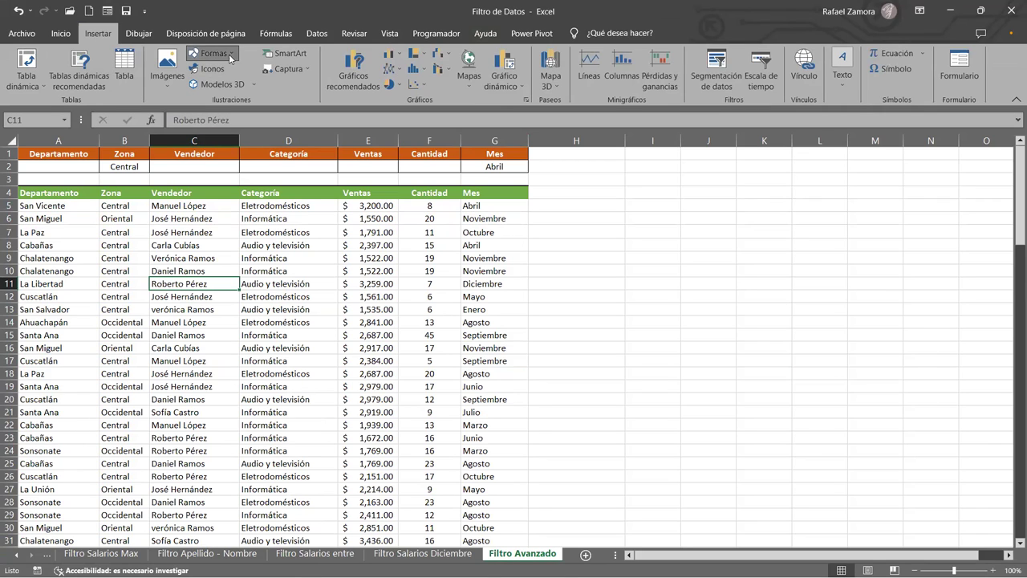
# Try inserting a 3D model from this device twice, dismiss both errors, then open Formas
pyautogui.click(230, 58)
pyautogui.click(231, 58)
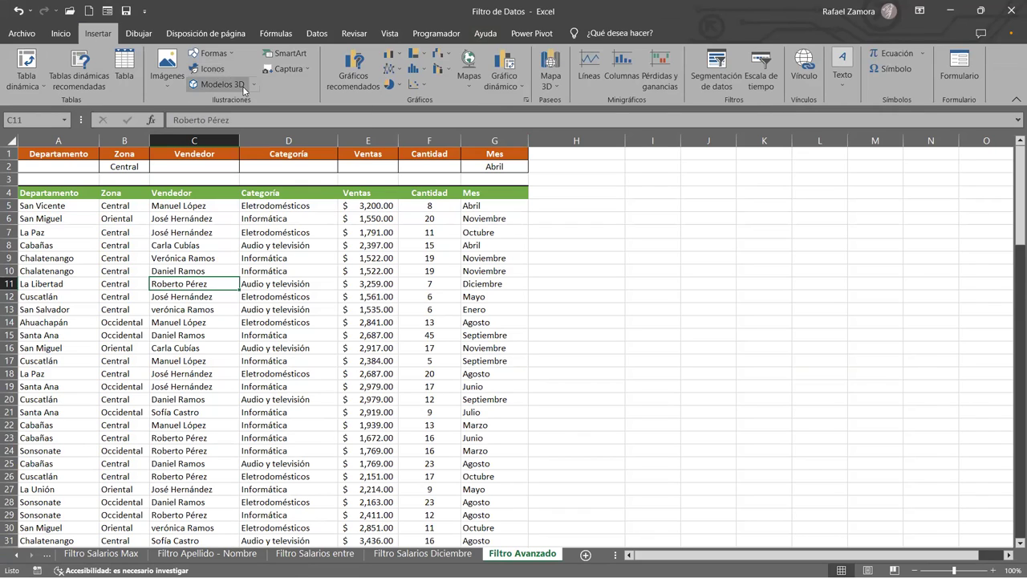
pyautogui.click(257, 84)
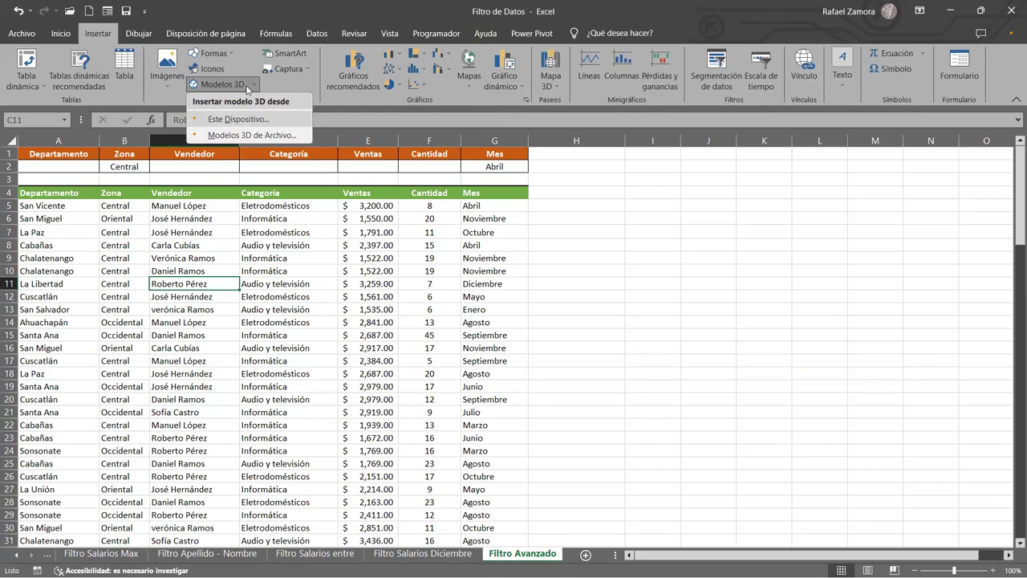
pyautogui.click(251, 135)
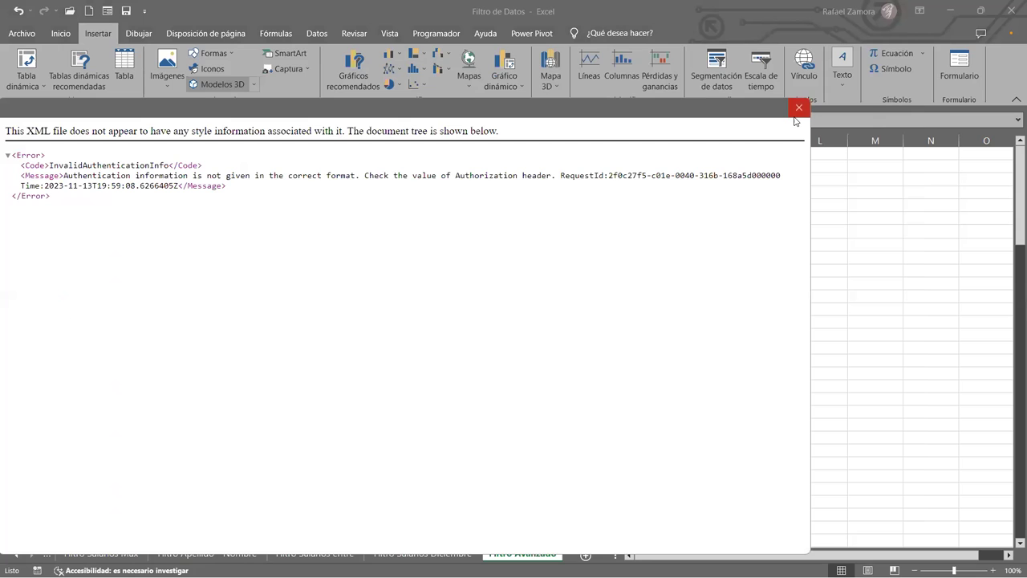
pyautogui.click(798, 109)
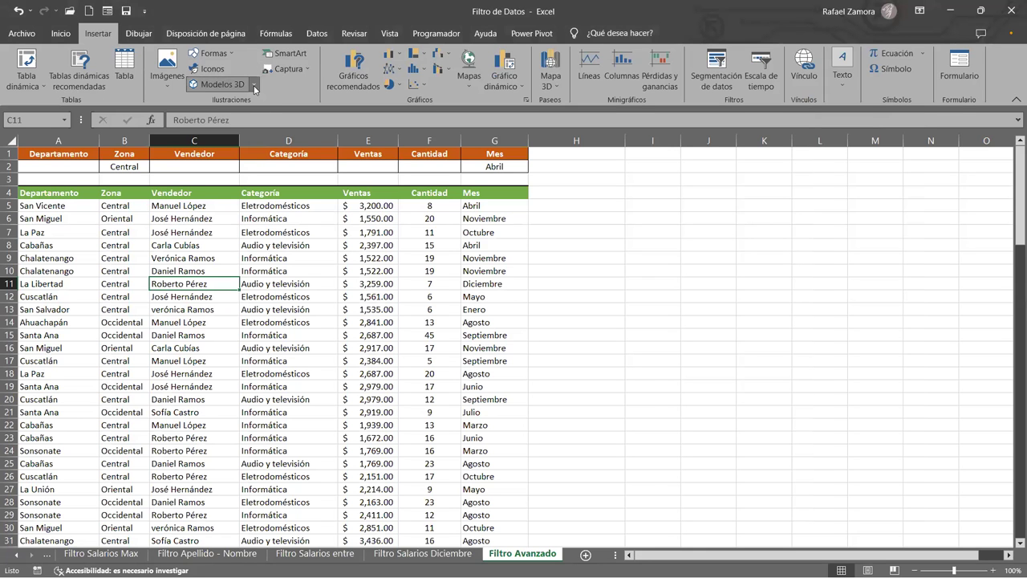
pyautogui.click(254, 85)
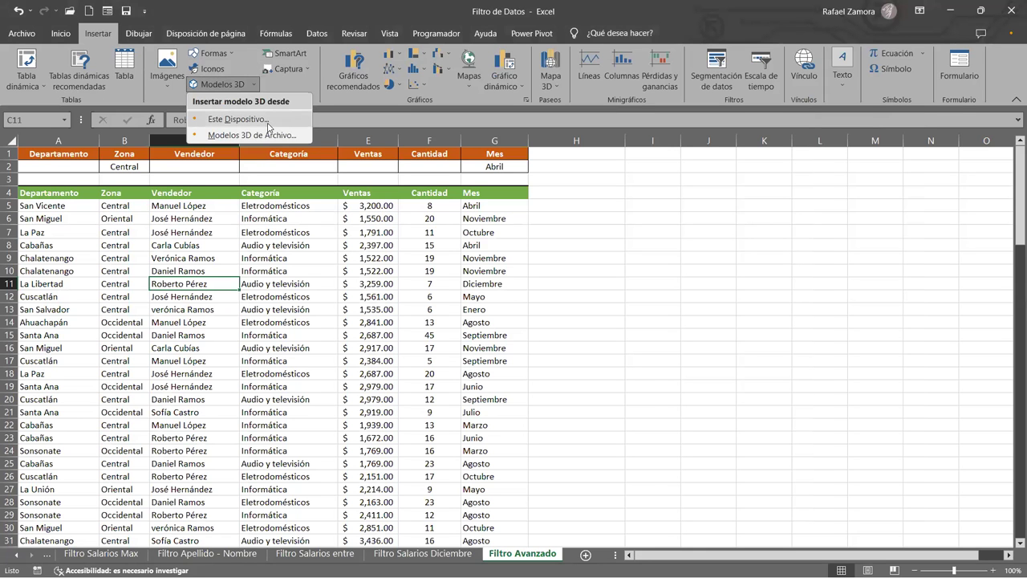
pyautogui.click(272, 137)
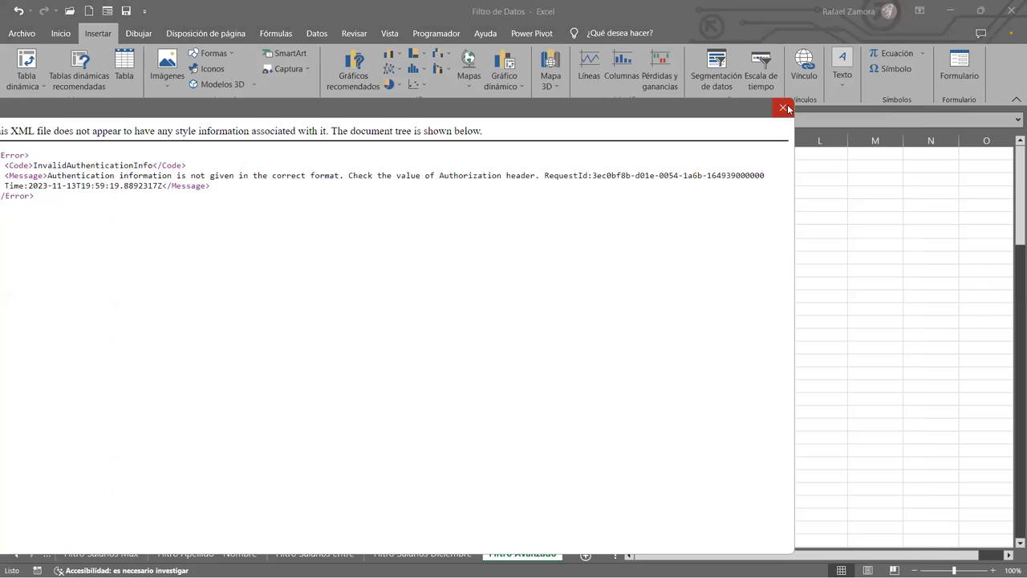
pyautogui.click(785, 107)
pyautogui.click(232, 53)
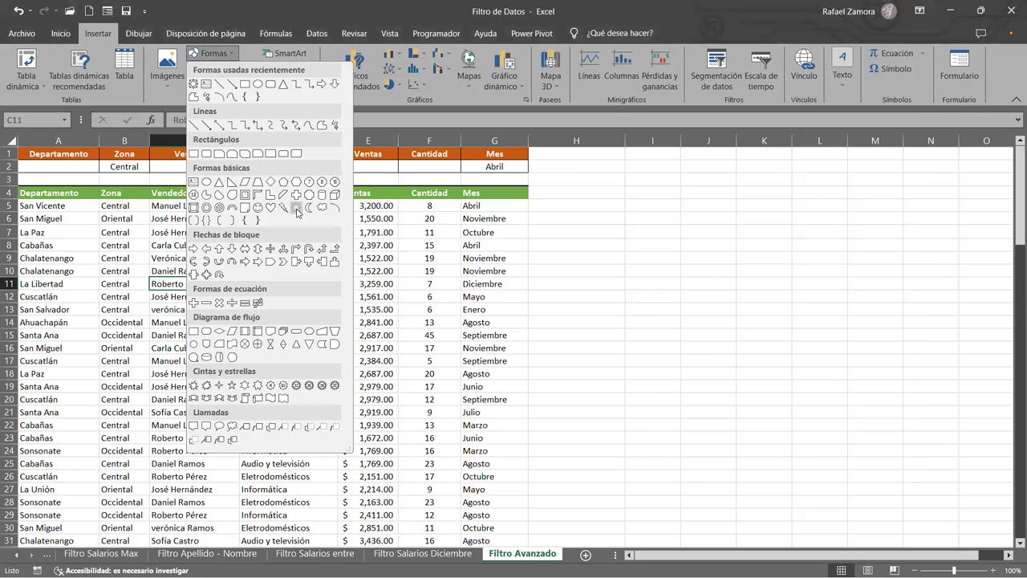
# Draw a Sol shape, move it to column I, enlarge it to about 6 cm, and fill it yellow
pyautogui.click(297, 209)
pyautogui.click(313, 231)
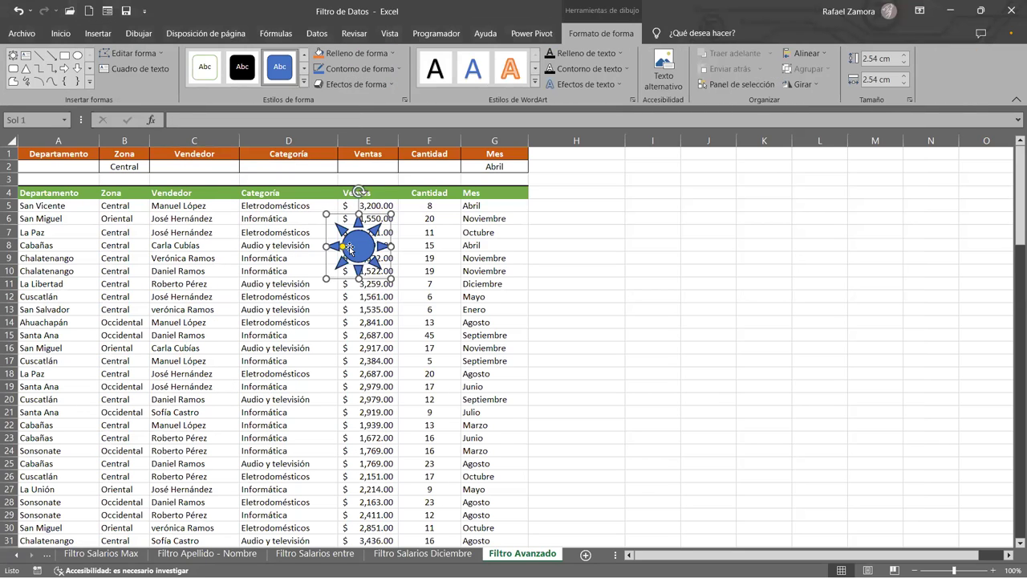
pyautogui.moveTo(379, 255); pyautogui.dragTo(647, 268)
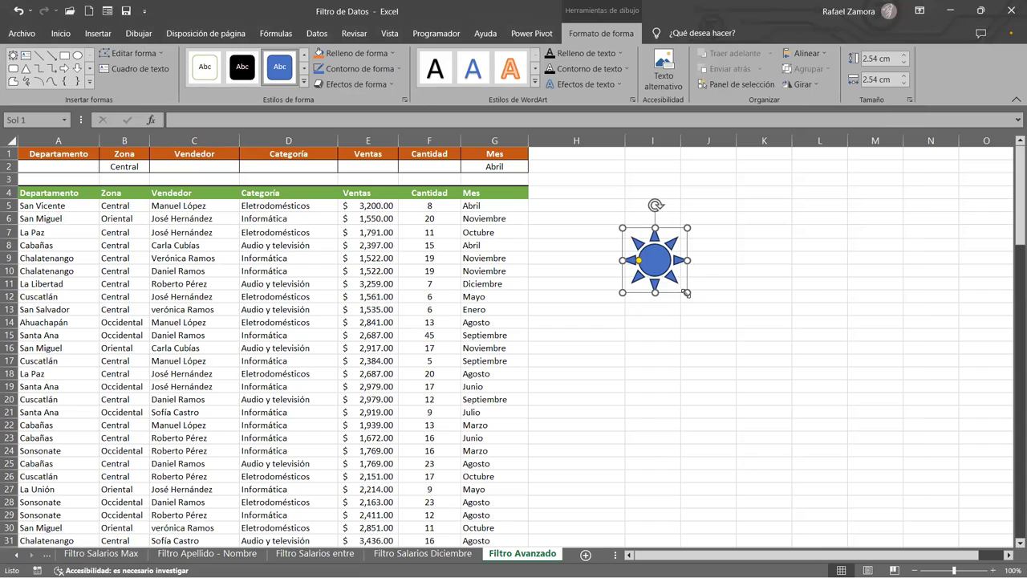
pyautogui.moveTo(692, 297)
pyautogui.mouseDown()
pyautogui.moveTo(763, 345)
pyautogui.moveTo(775, 383)
pyautogui.moveTo(702, 302)
pyautogui.mouseUp()
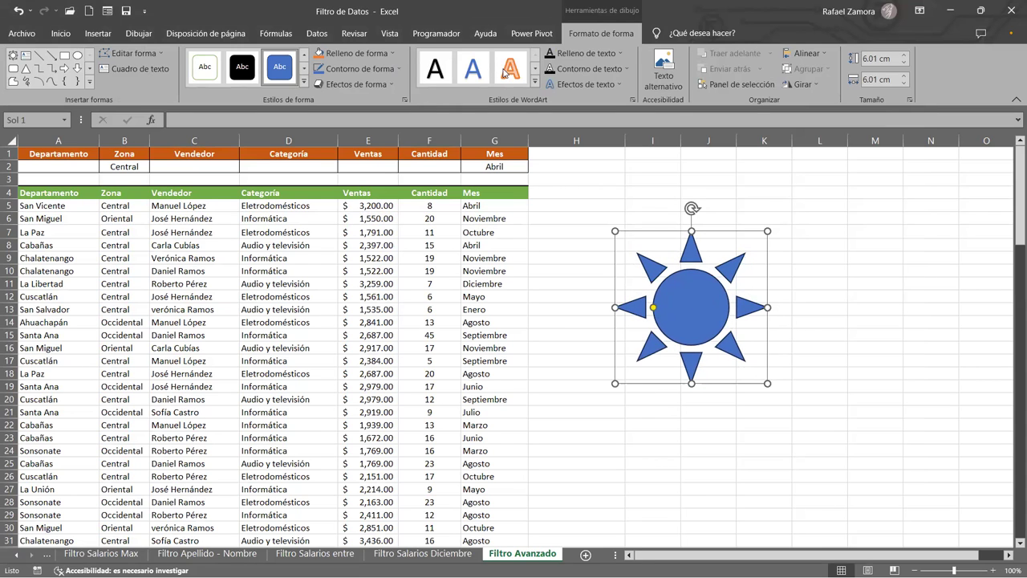
pyautogui.click(389, 55)
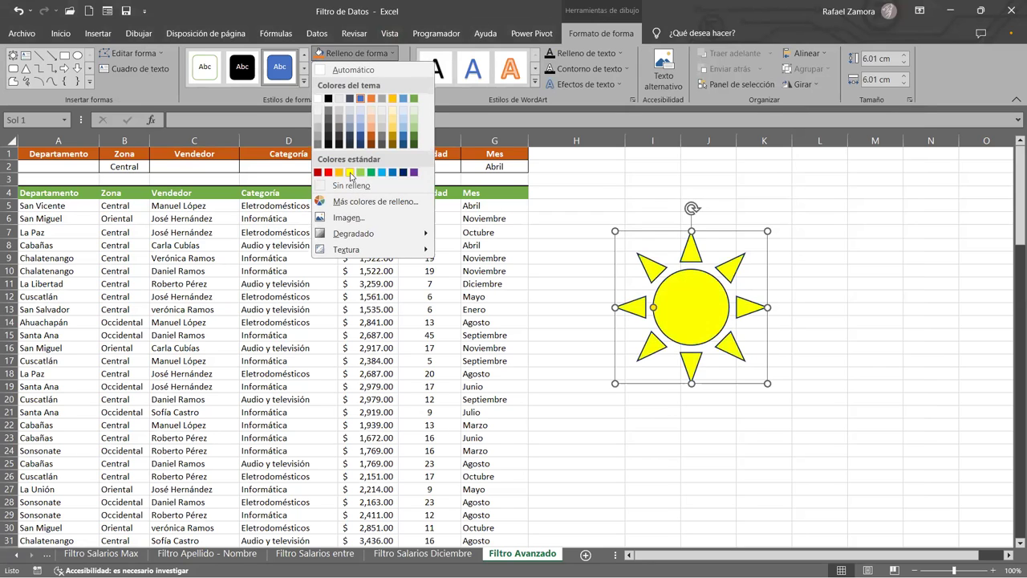
pyautogui.click(350, 174)
# Review the sun's alternative text, then select cell C14 in the sales table
pyautogui.click(664, 70)
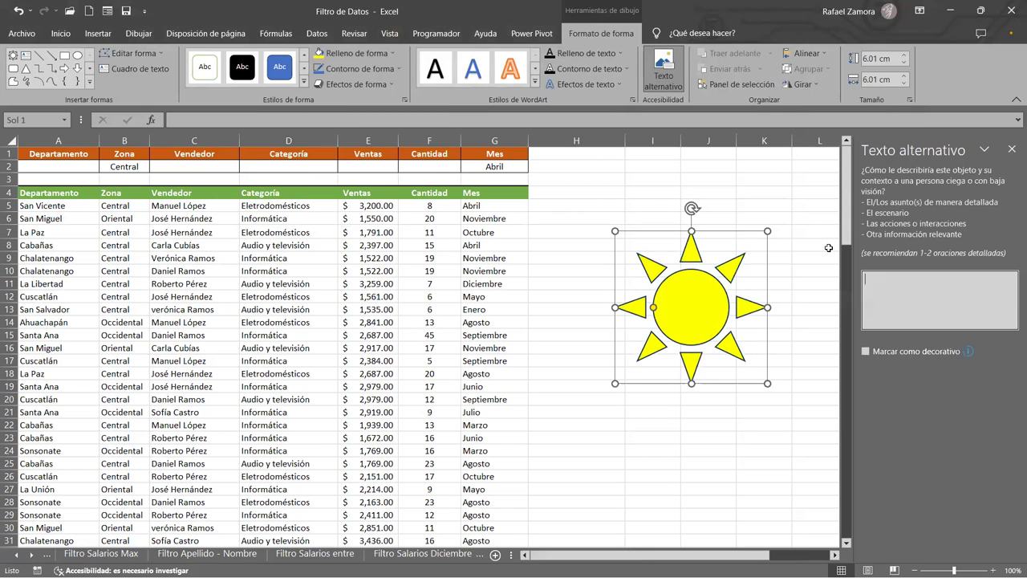
pyautogui.click(1012, 151)
pyautogui.click(851, 255)
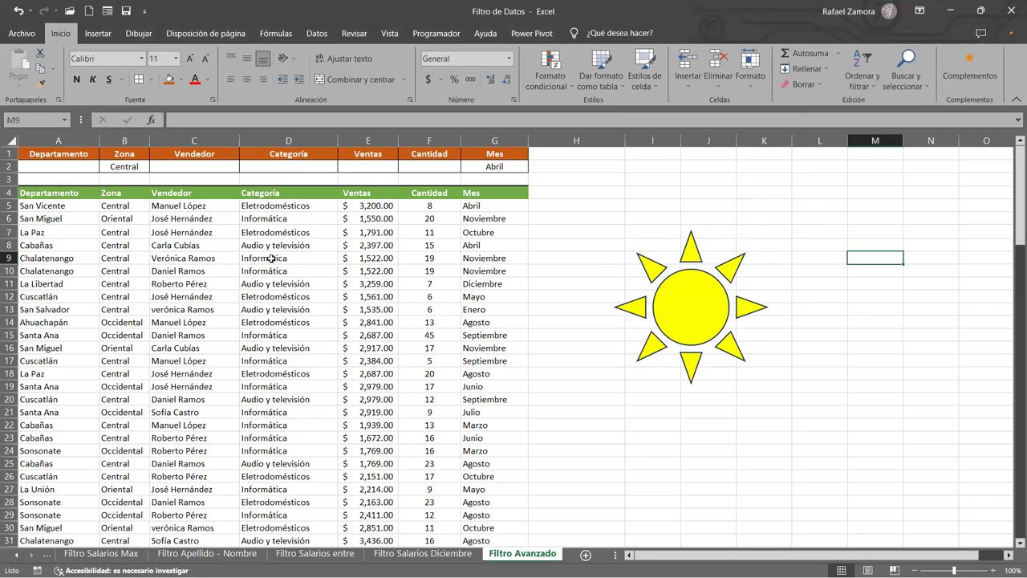
pyautogui.click(213, 321)
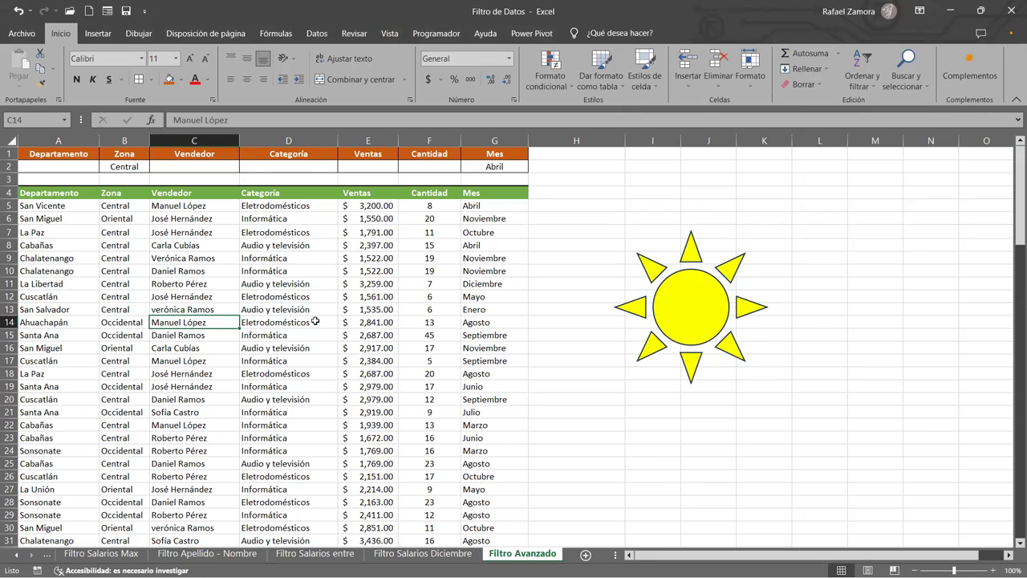
pyautogui.click(317, 33)
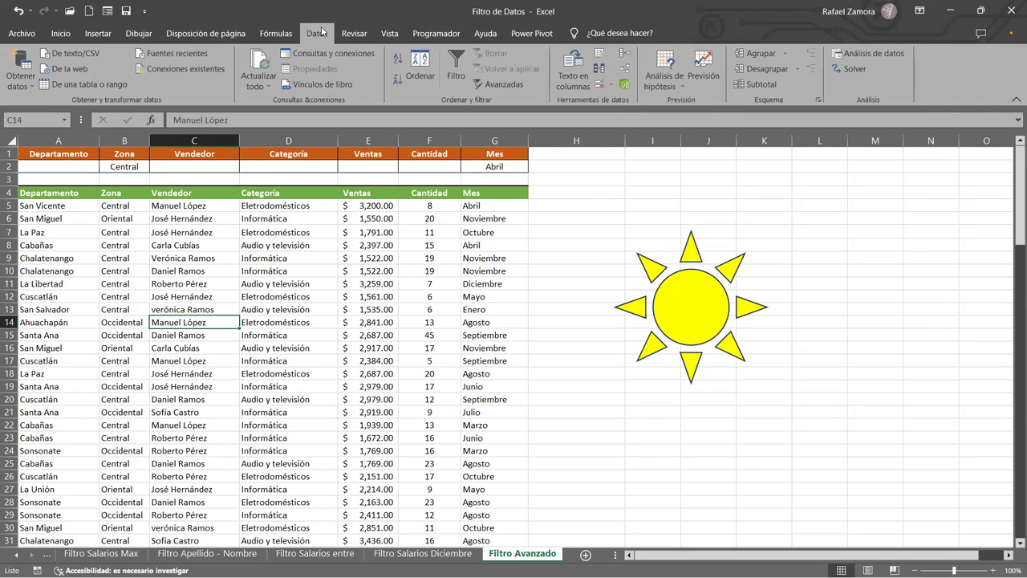
pyautogui.click(504, 84)
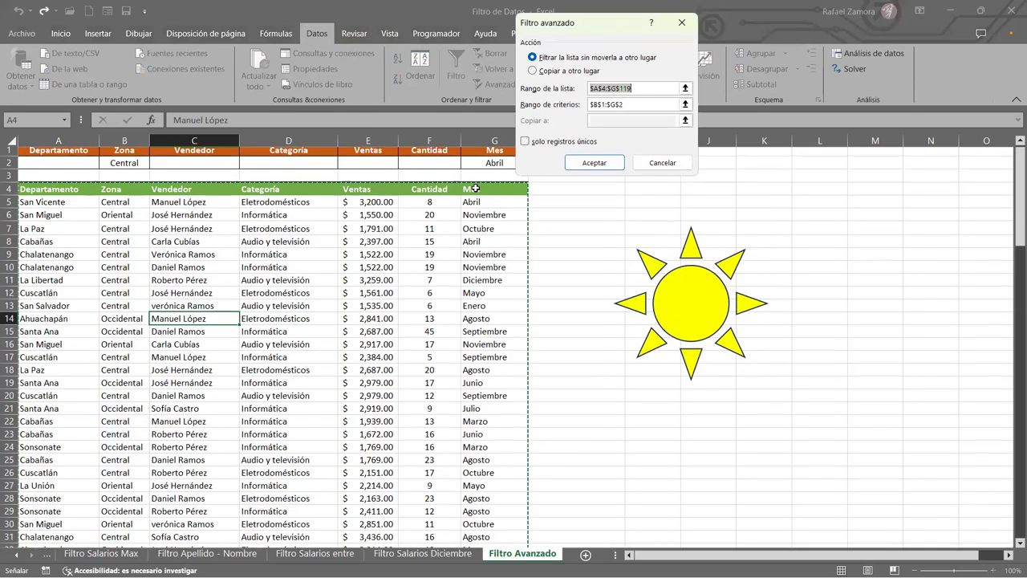
pyautogui.click(593, 164)
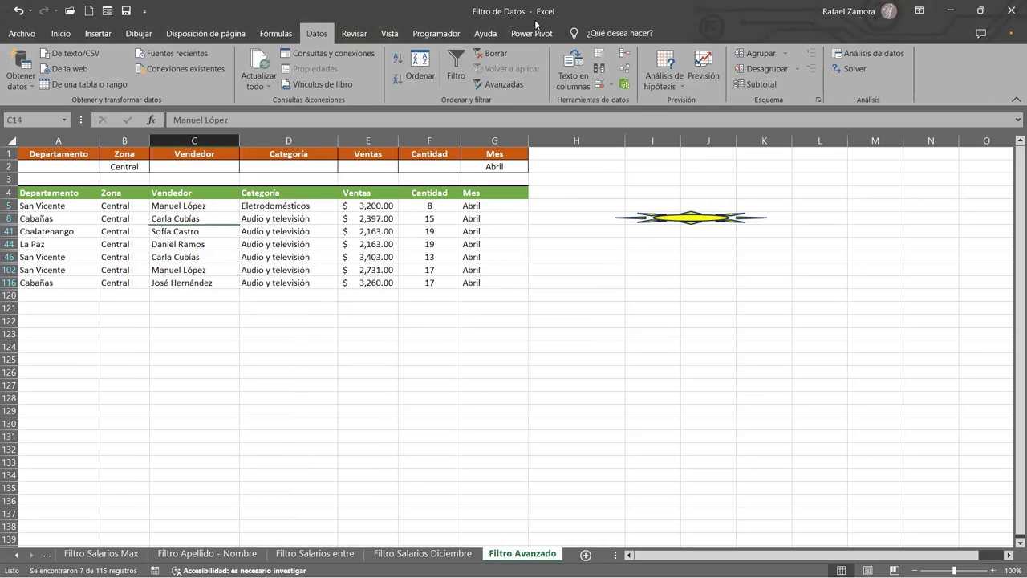
pyautogui.click(490, 55)
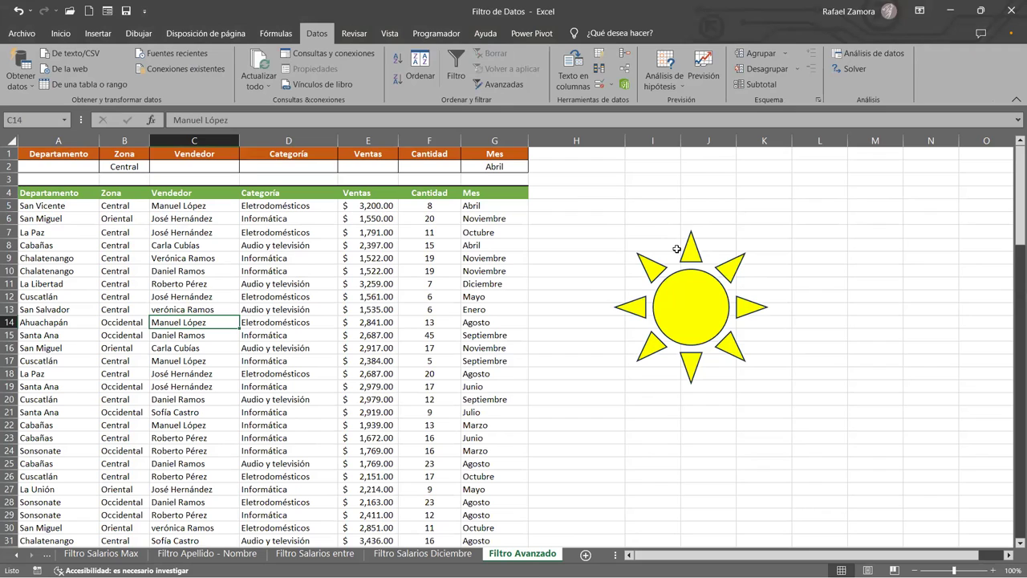
pyautogui.click(698, 300)
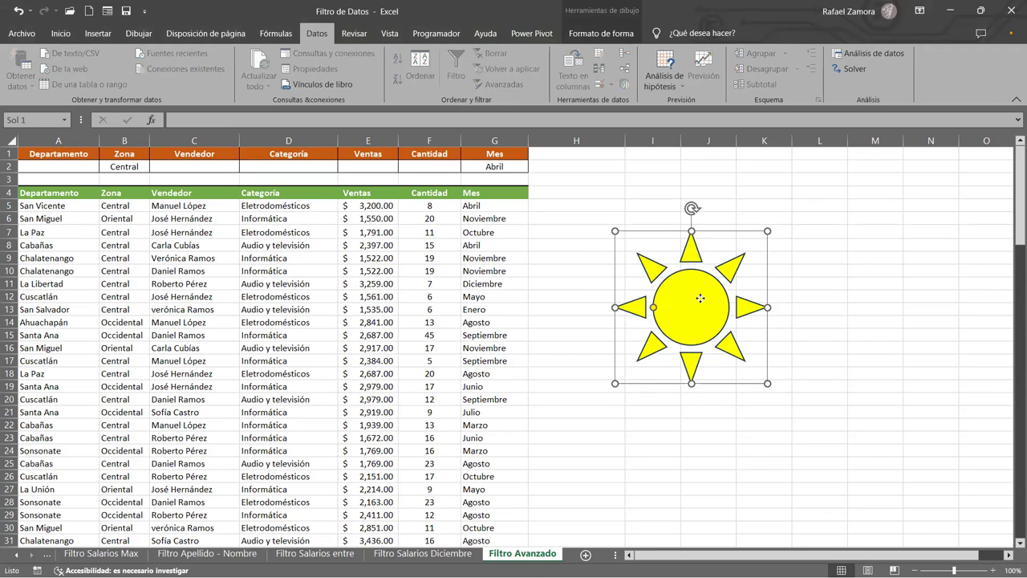
# In Formato de forma > Propiedades, set the sun to 'No mover ni cambiar tamaño con celdas'
pyautogui.rightClick(700, 298)
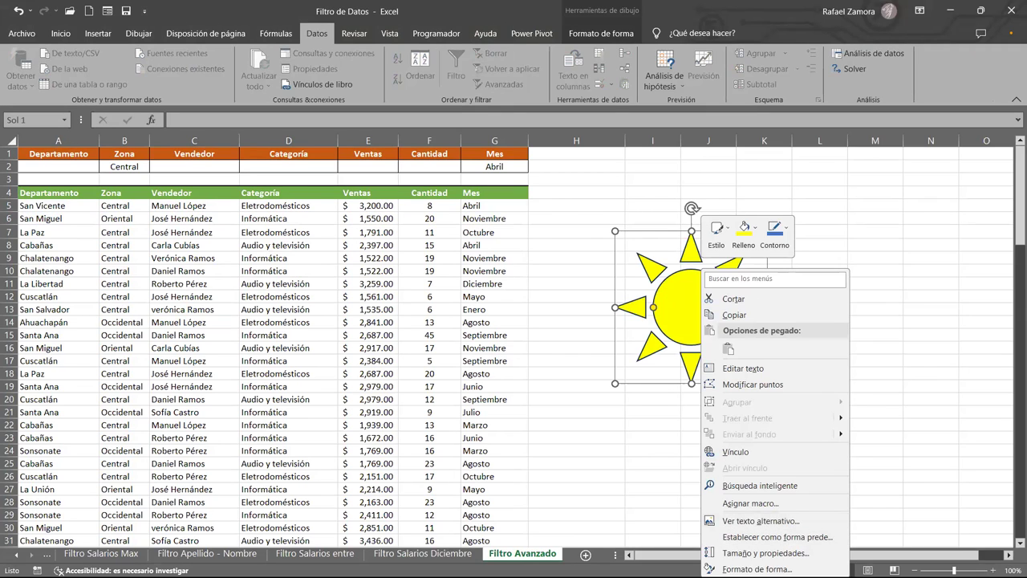
pyautogui.hotkey('ctrl', '1')
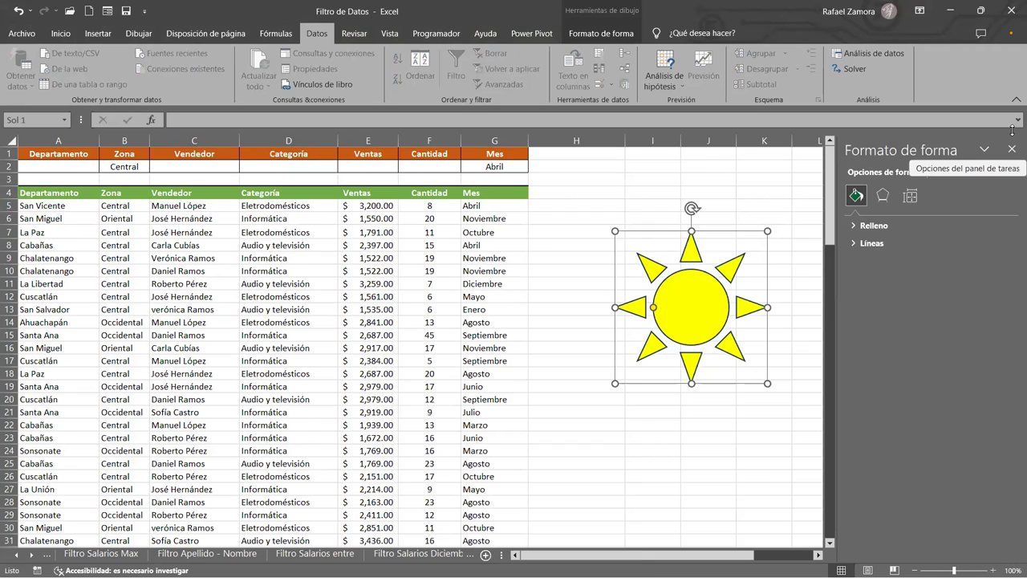
pyautogui.click(910, 196)
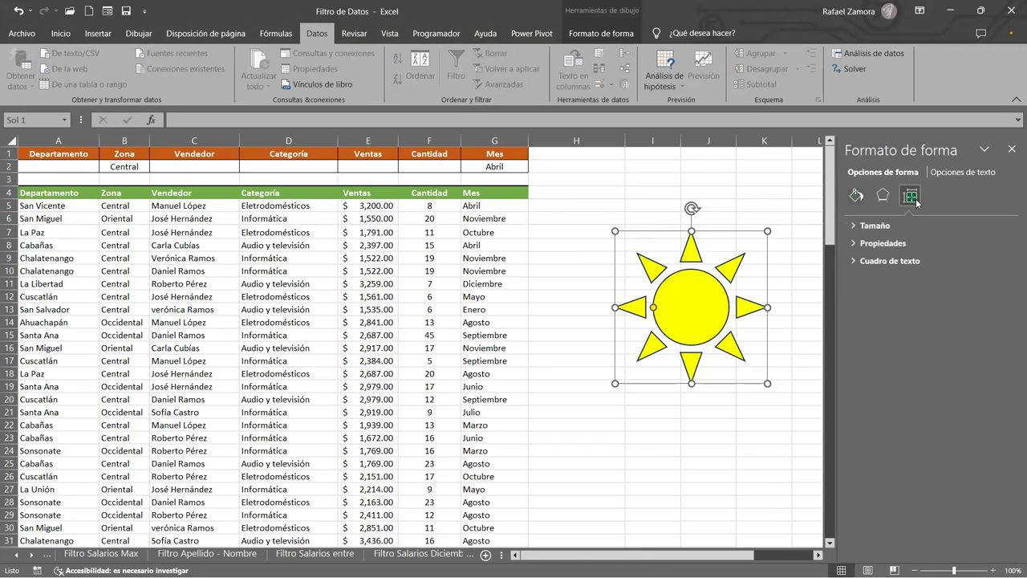
pyautogui.click(859, 195)
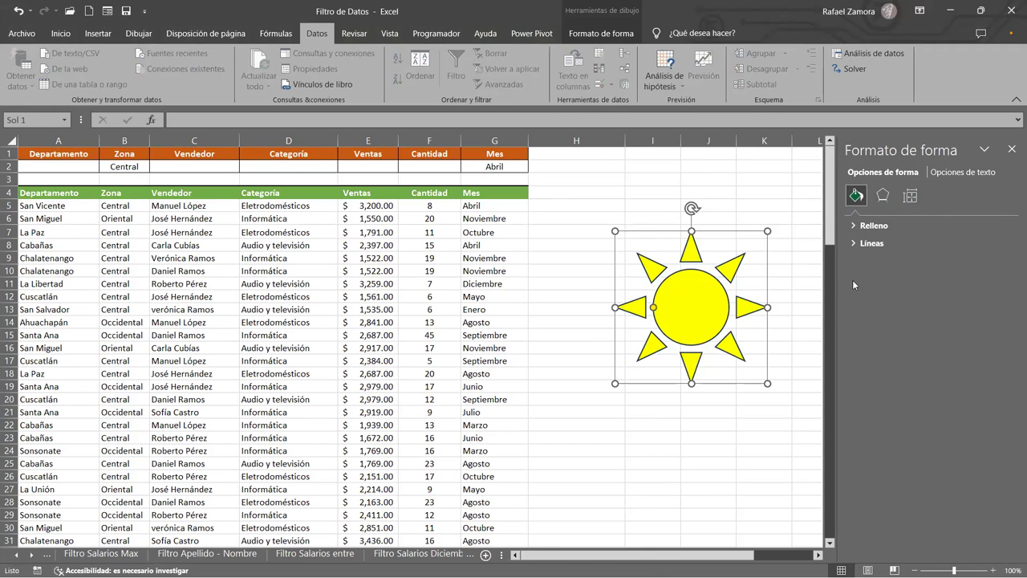
pyautogui.click(883, 195)
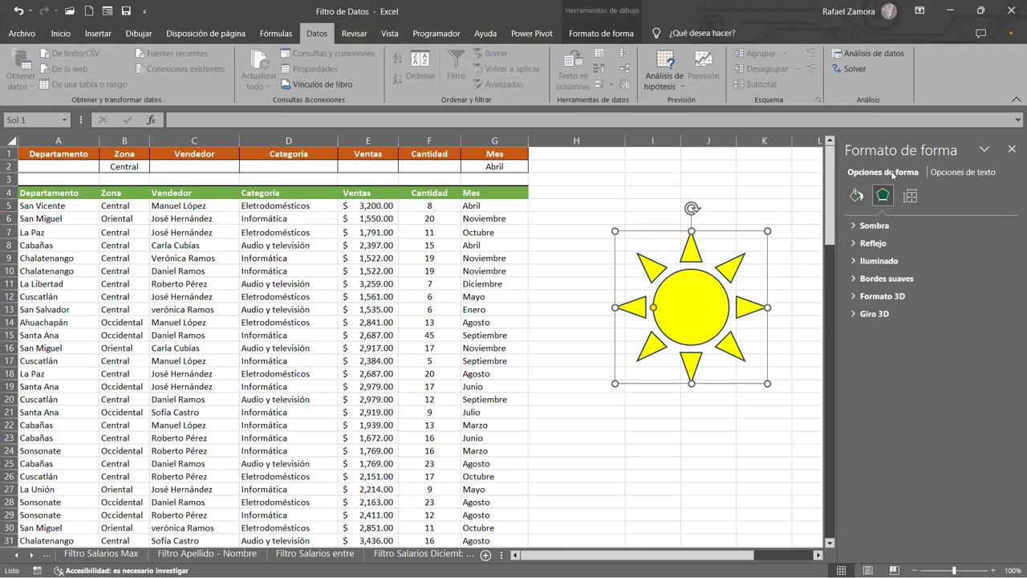
pyautogui.click(911, 197)
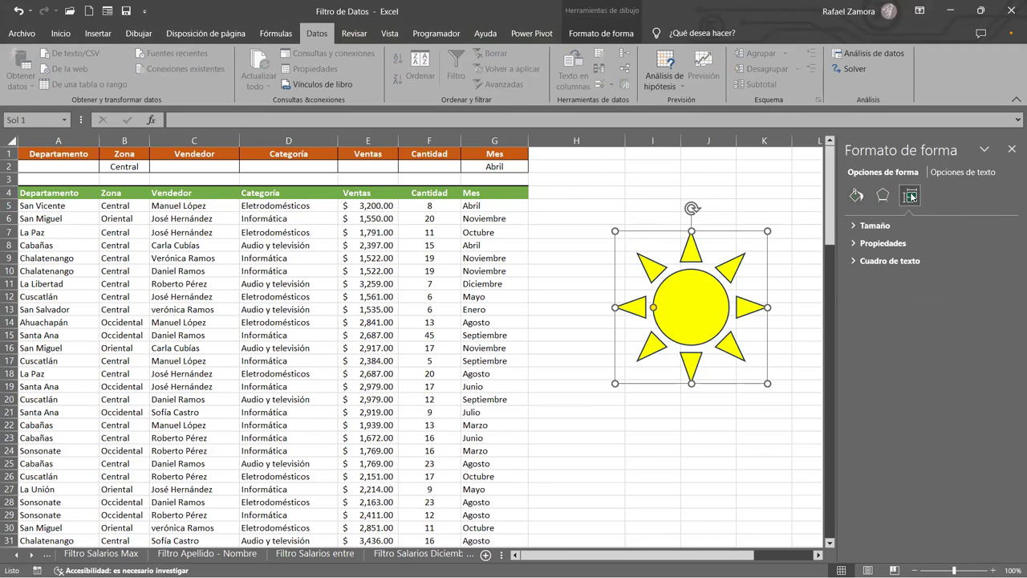
pyautogui.click(854, 244)
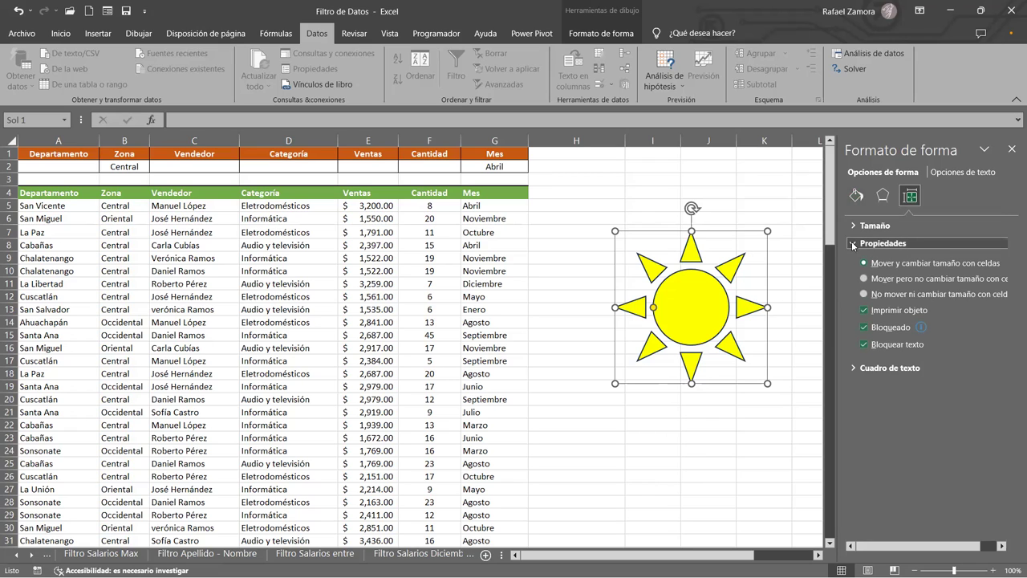
pyautogui.click(871, 294)
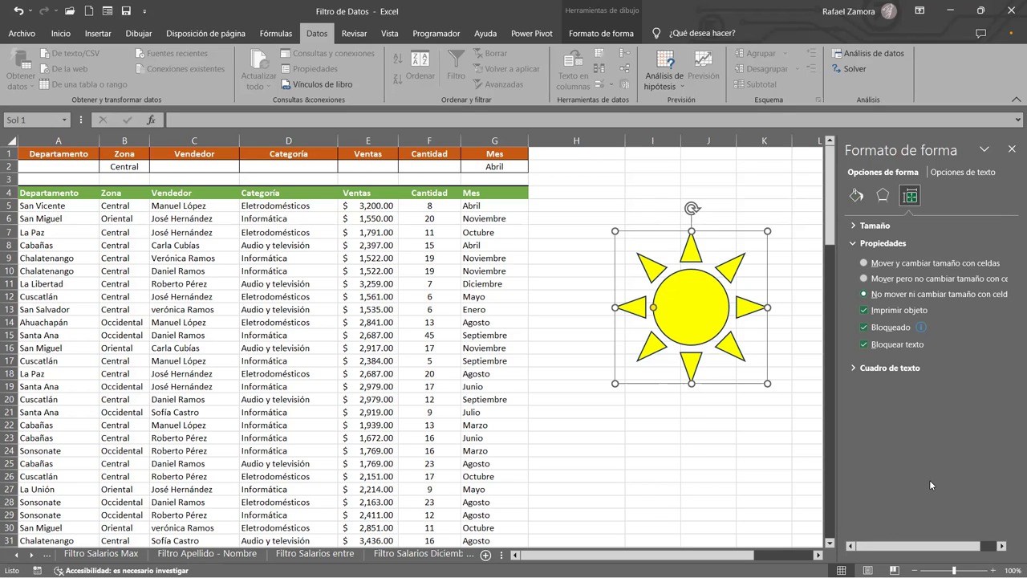
pyautogui.click(1012, 146)
pyautogui.click(573, 216)
# Reapply the advanced filter with the existing ranges, leaving 7 Central Abril rows visible
pyautogui.click(355, 230)
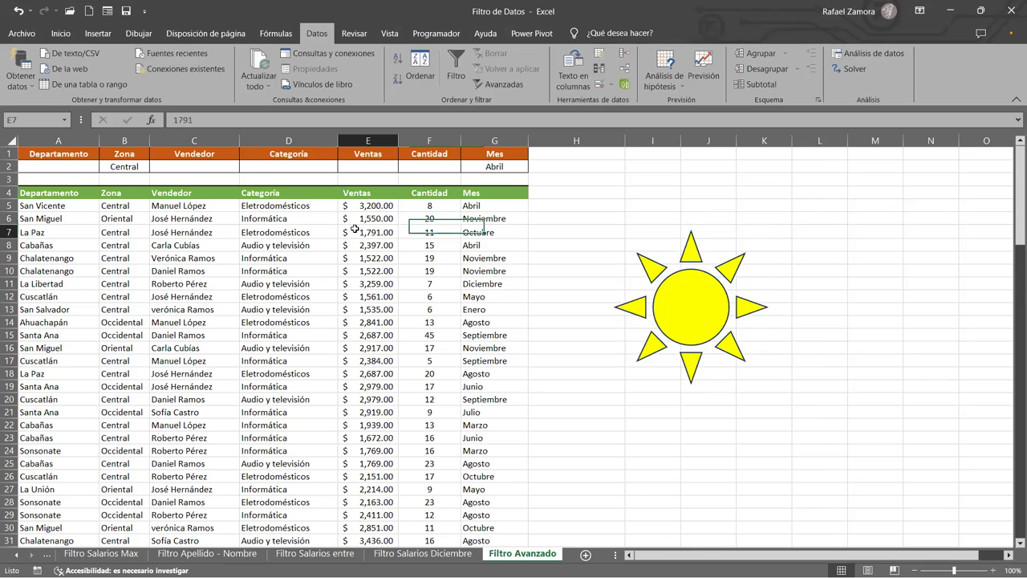
pyautogui.click(504, 85)
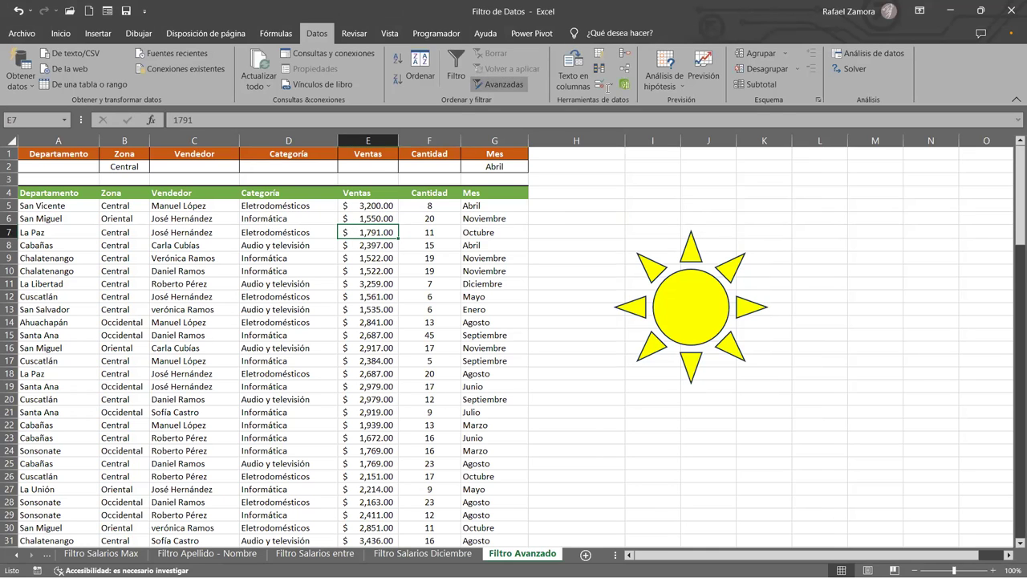
pyautogui.click(594, 163)
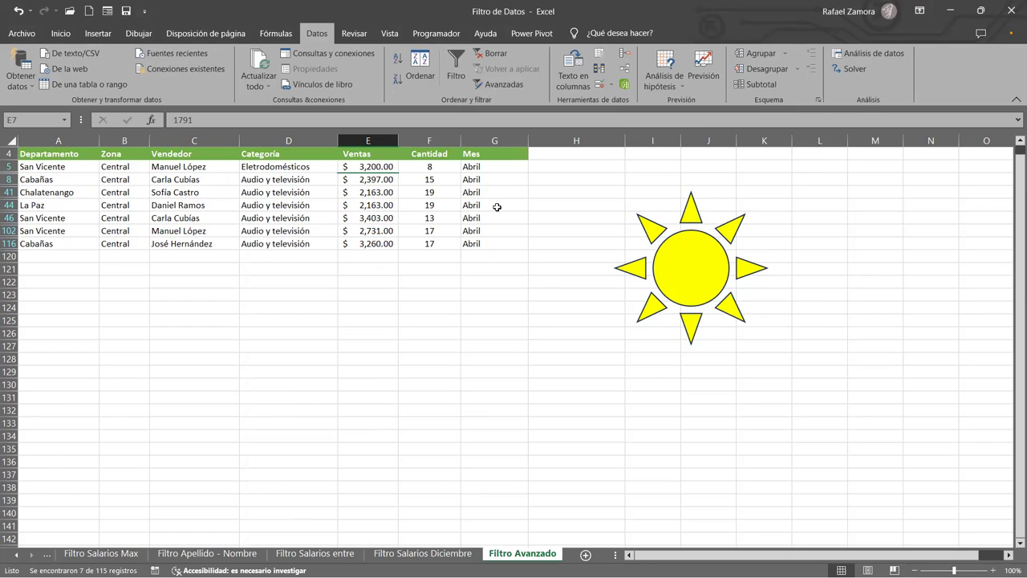
pyautogui.click(9, 243)
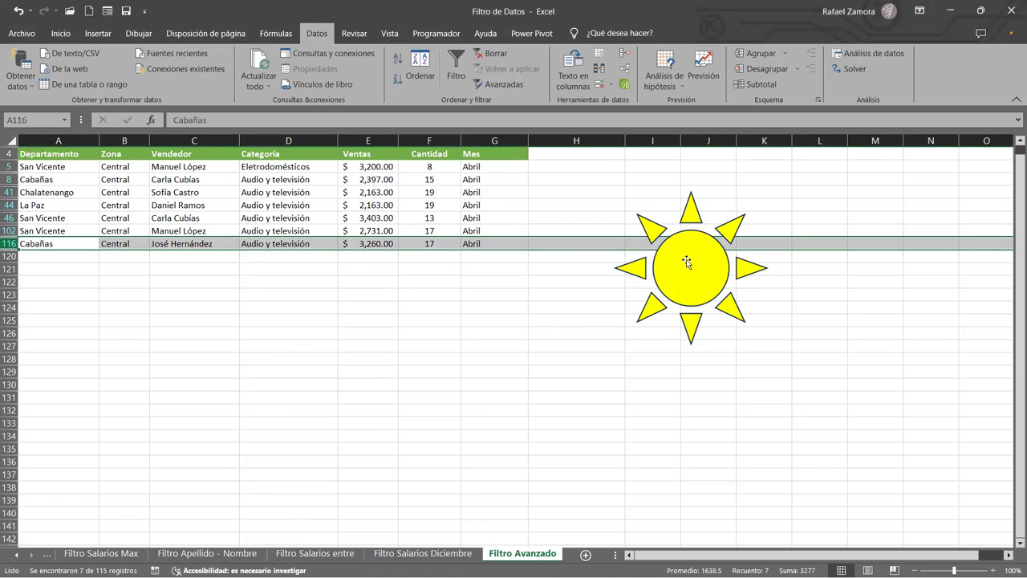
pyautogui.click(850, 333)
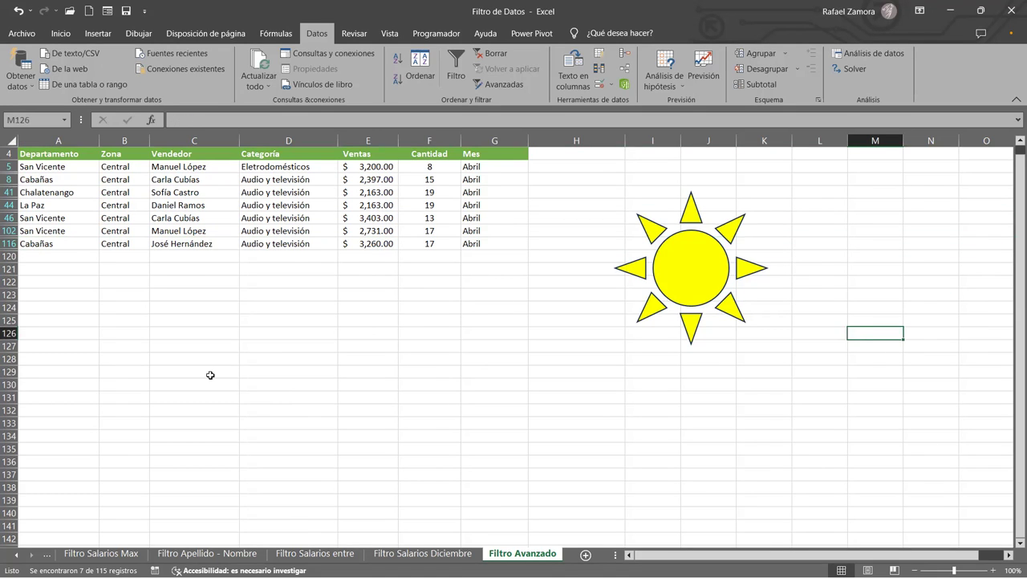
pyautogui.scroll(1, 289, 358)
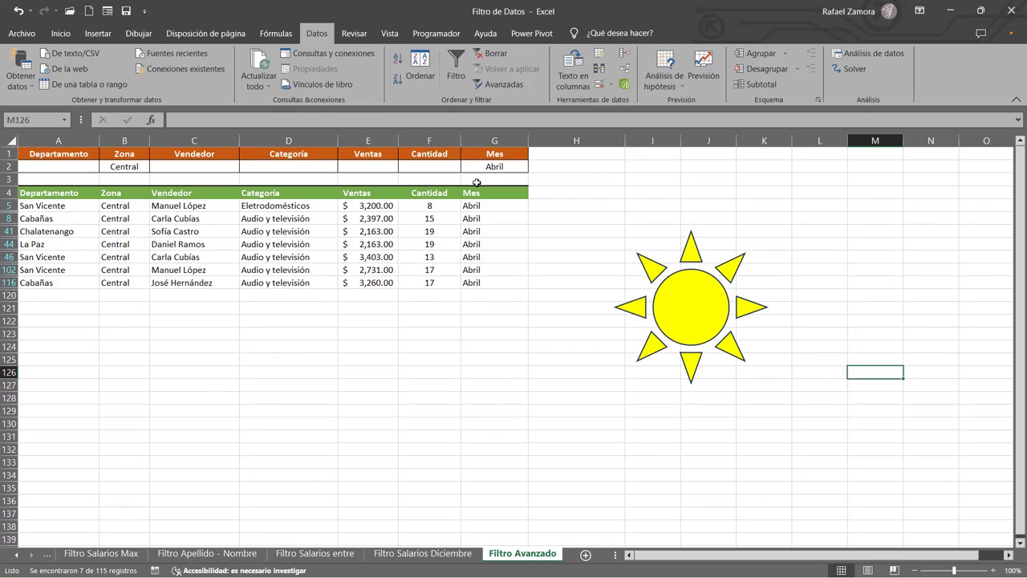